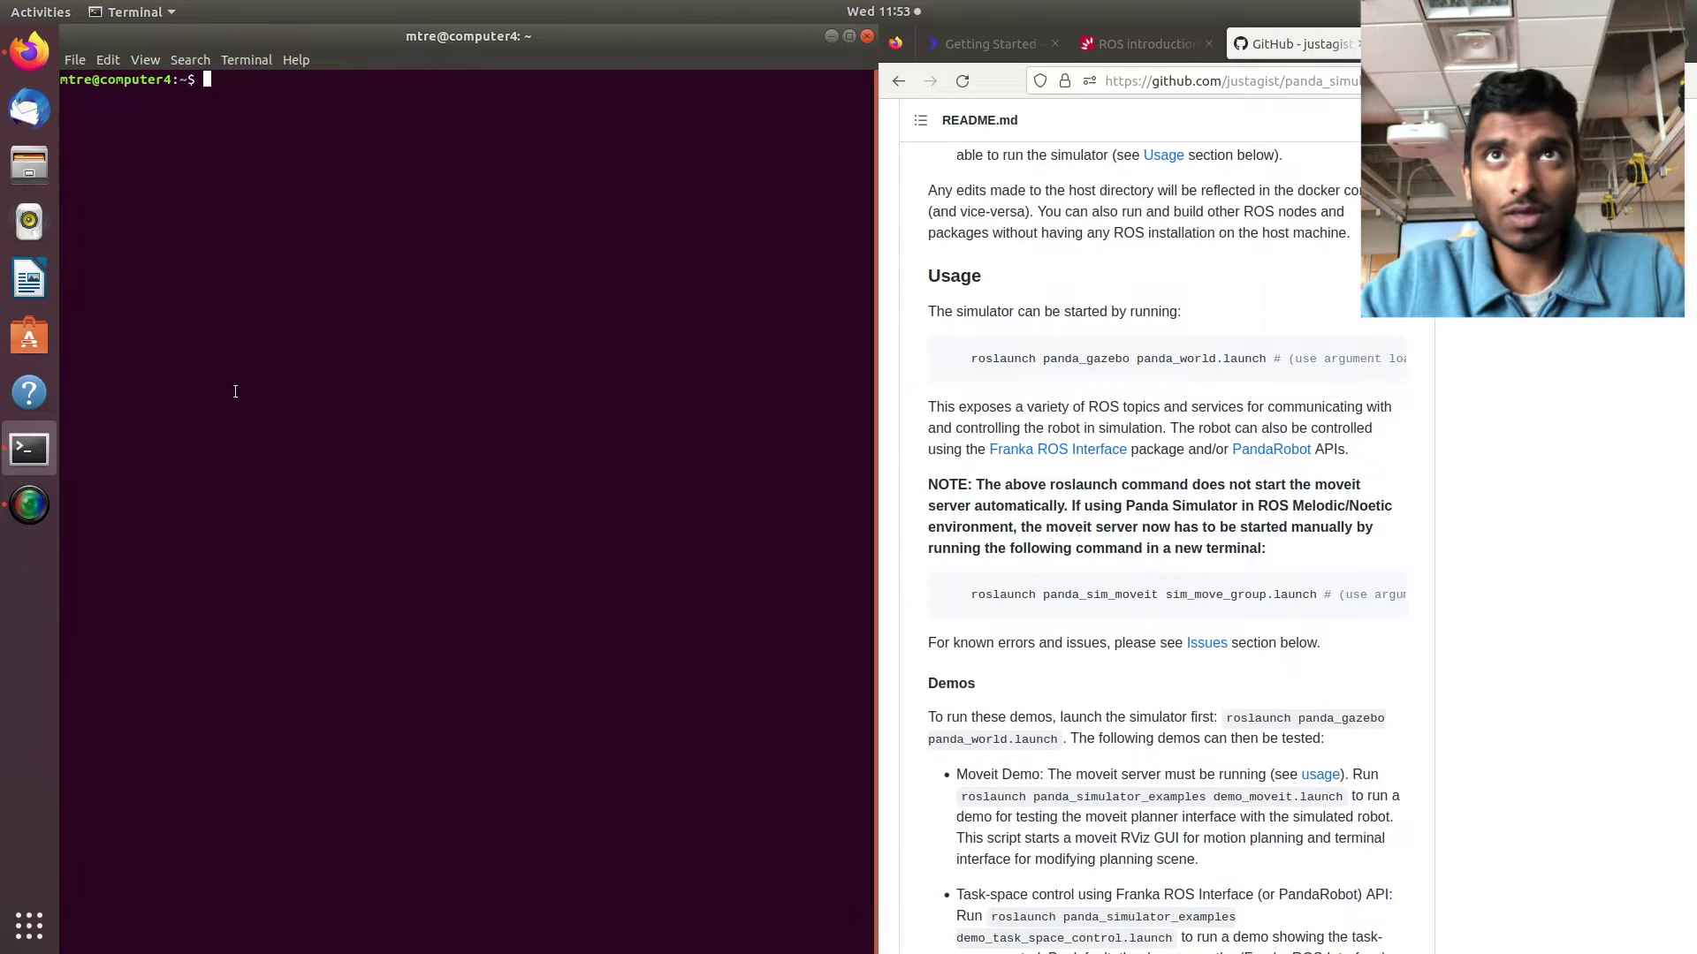
Show the MoveIt Getting Started tutorial beside the home-directory terminal prompt.
left_click(1000, 41)
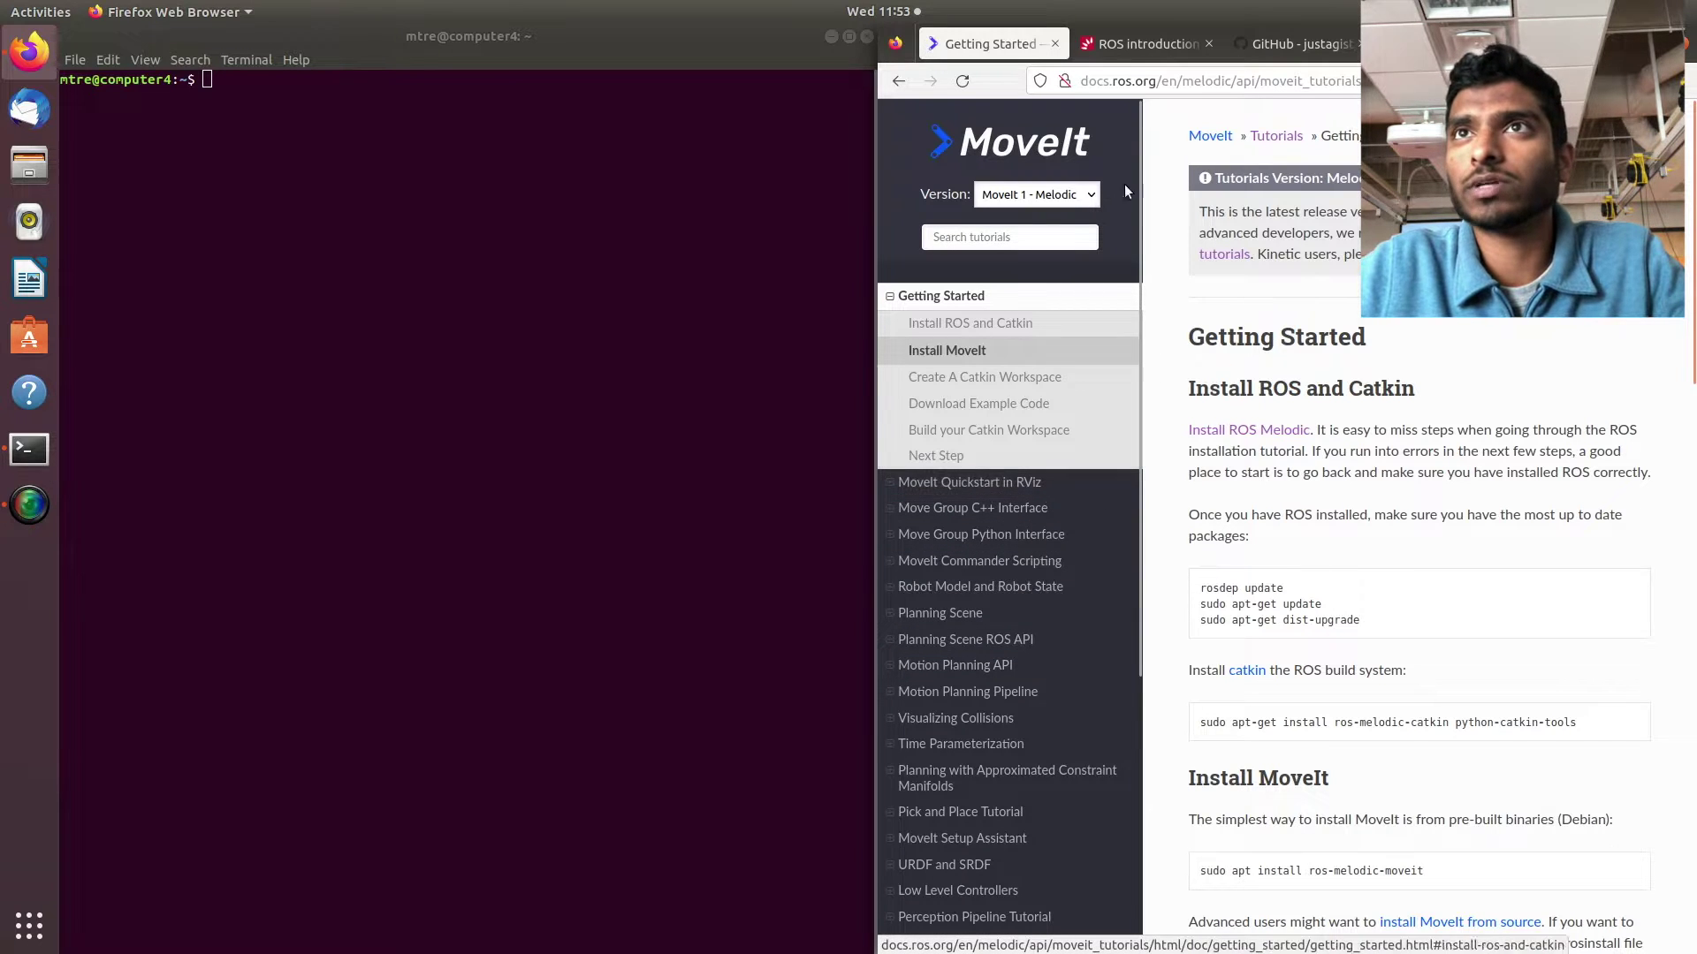
Bring up the panda_simulator GitHub repository page, scrolled to the top.
left_click(1257, 42)
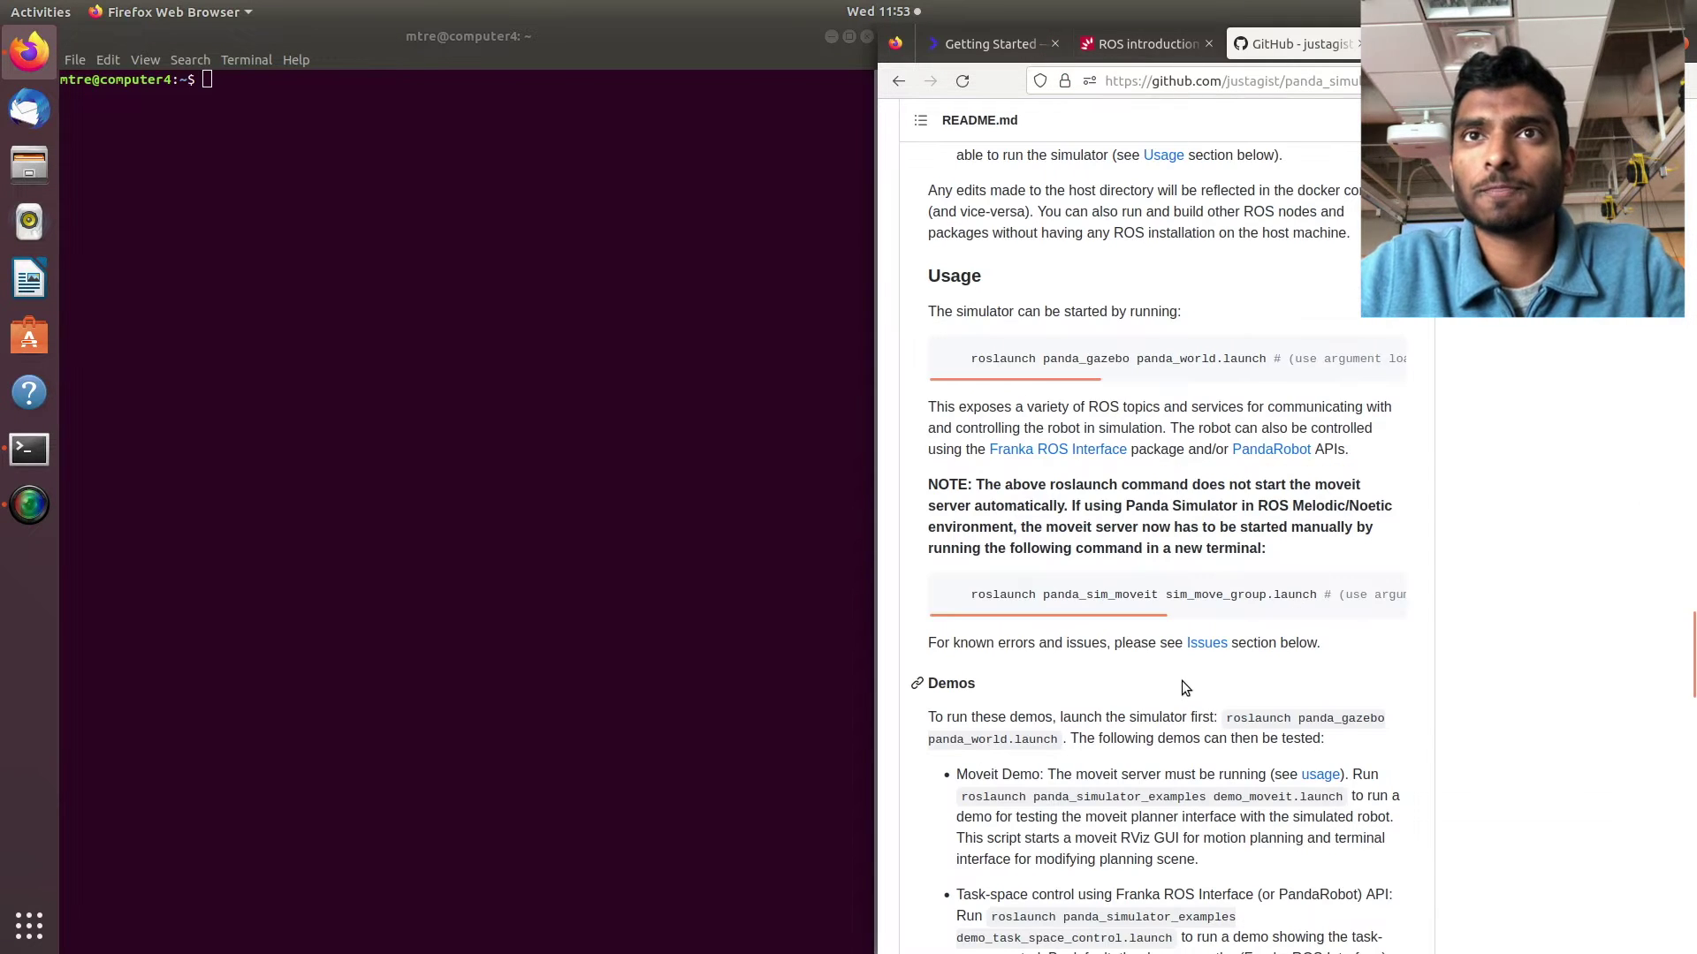
scroll(1179, 682, "up", 10)
scroll(1179, 681, "up", 15)
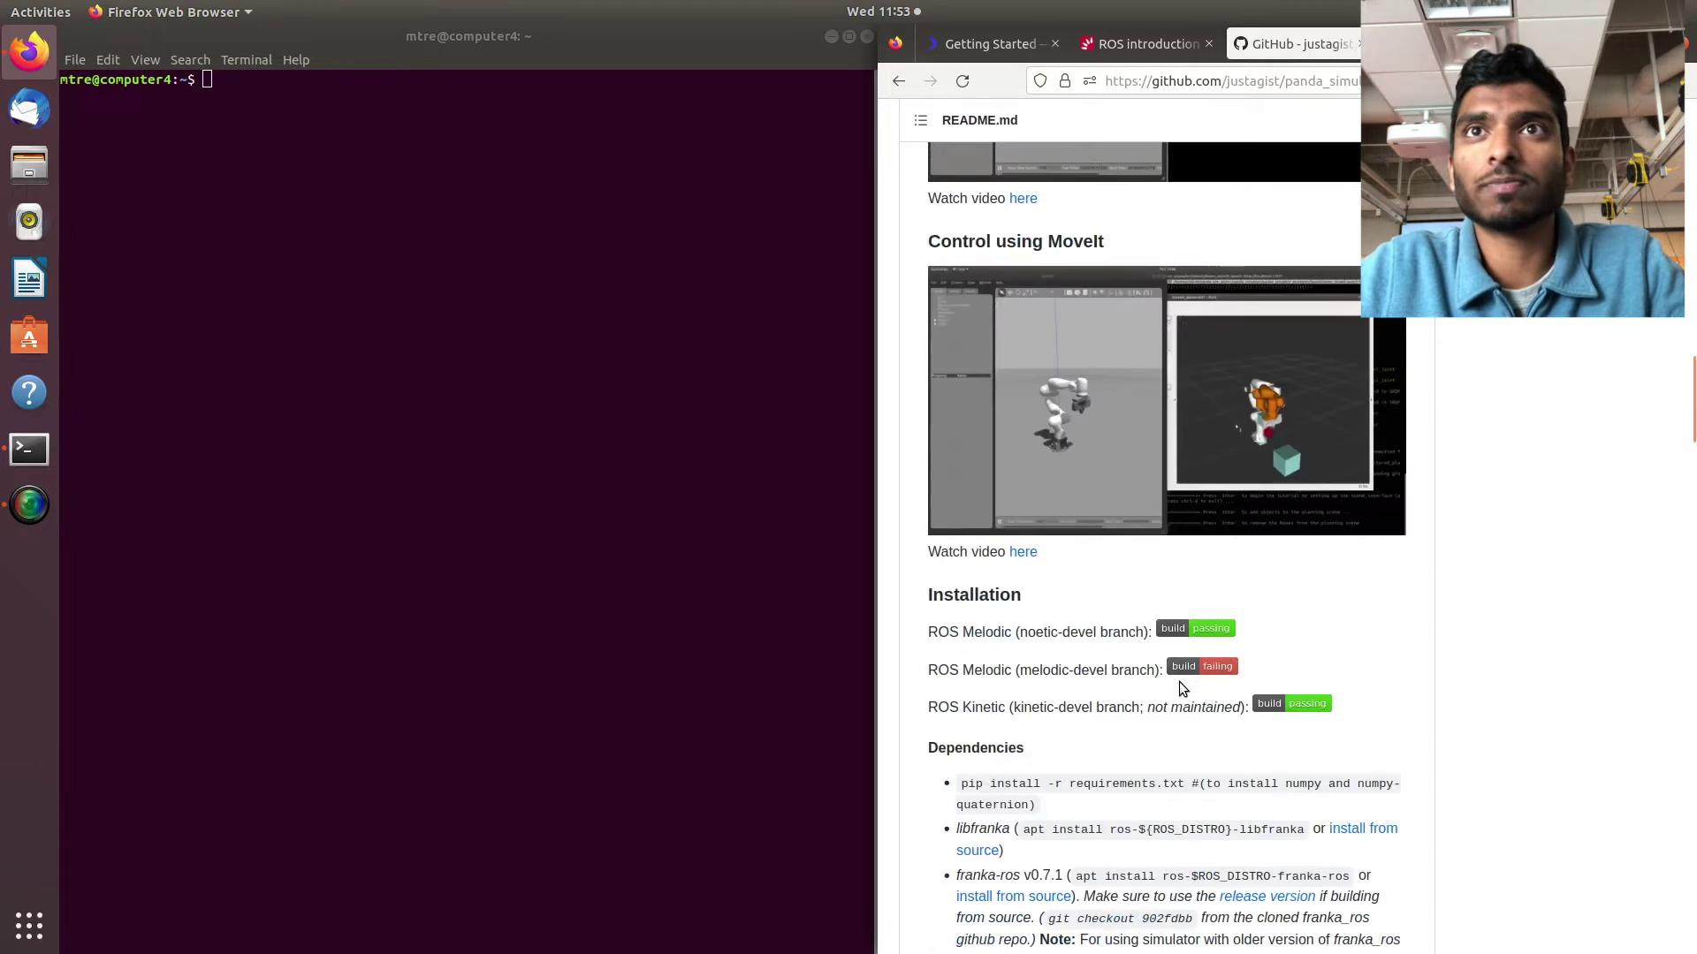
scroll(1179, 681, "up", 7)
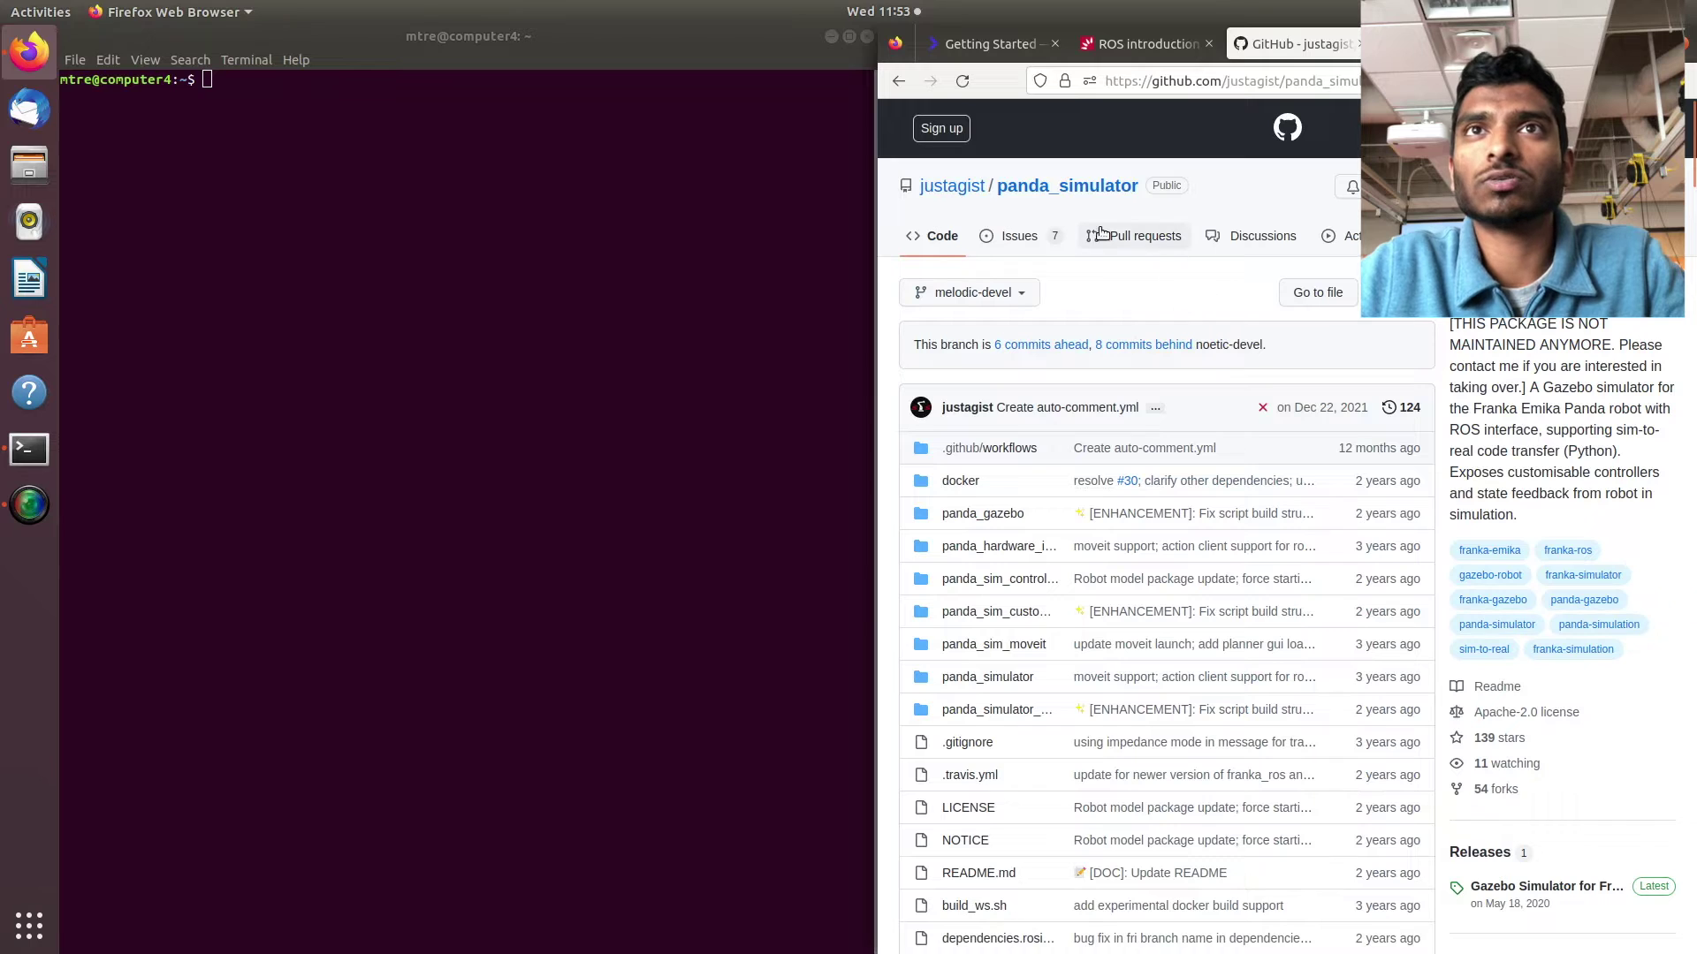
mouse_move(946, 205)
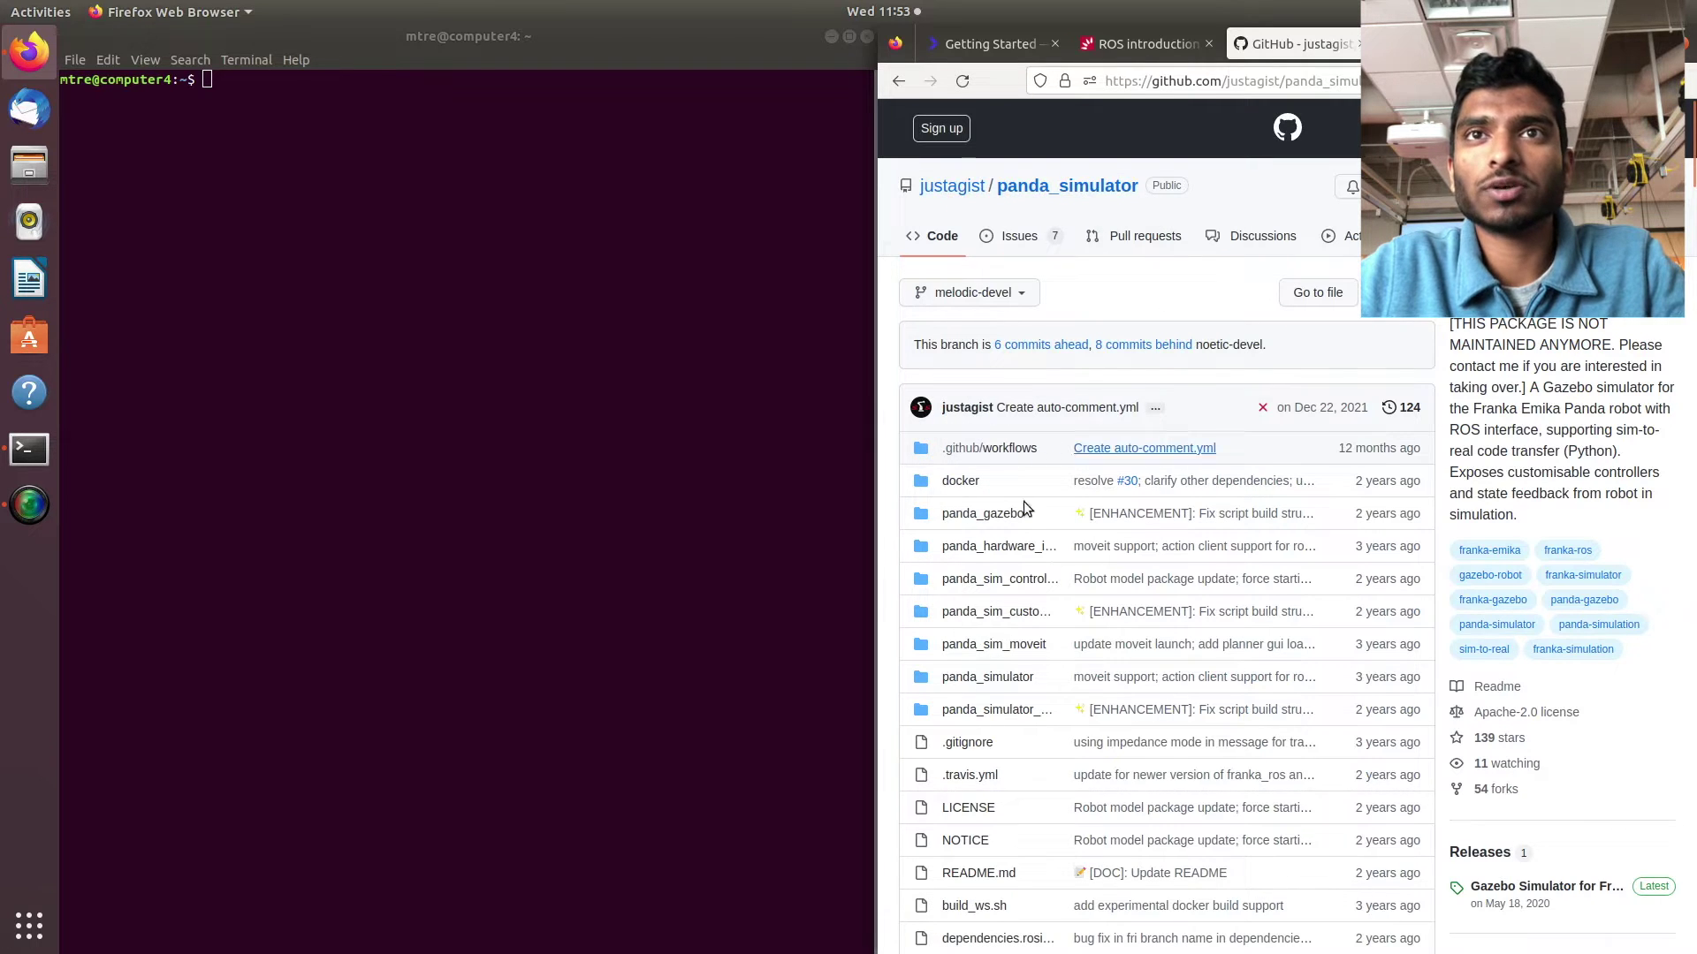
scroll(1140, 456, "down", 2)
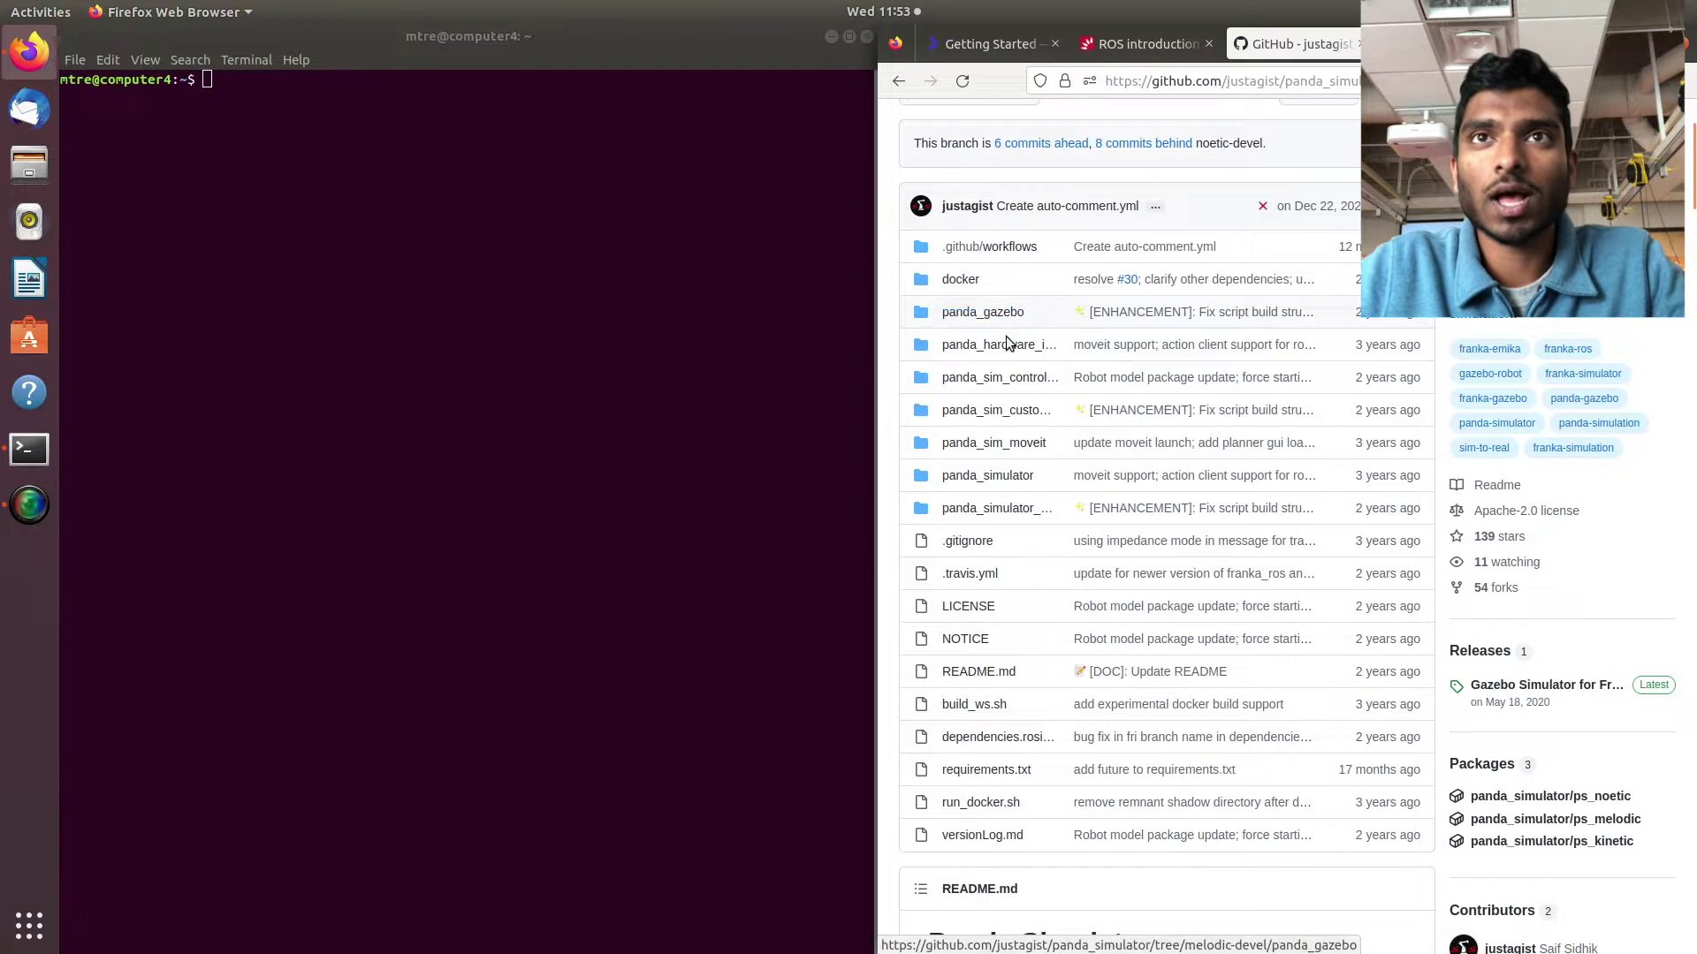
scroll(1008, 340, "up", 2)
Switch the repository to the melodic-devel branch and read down its README.
left_click(1021, 295)
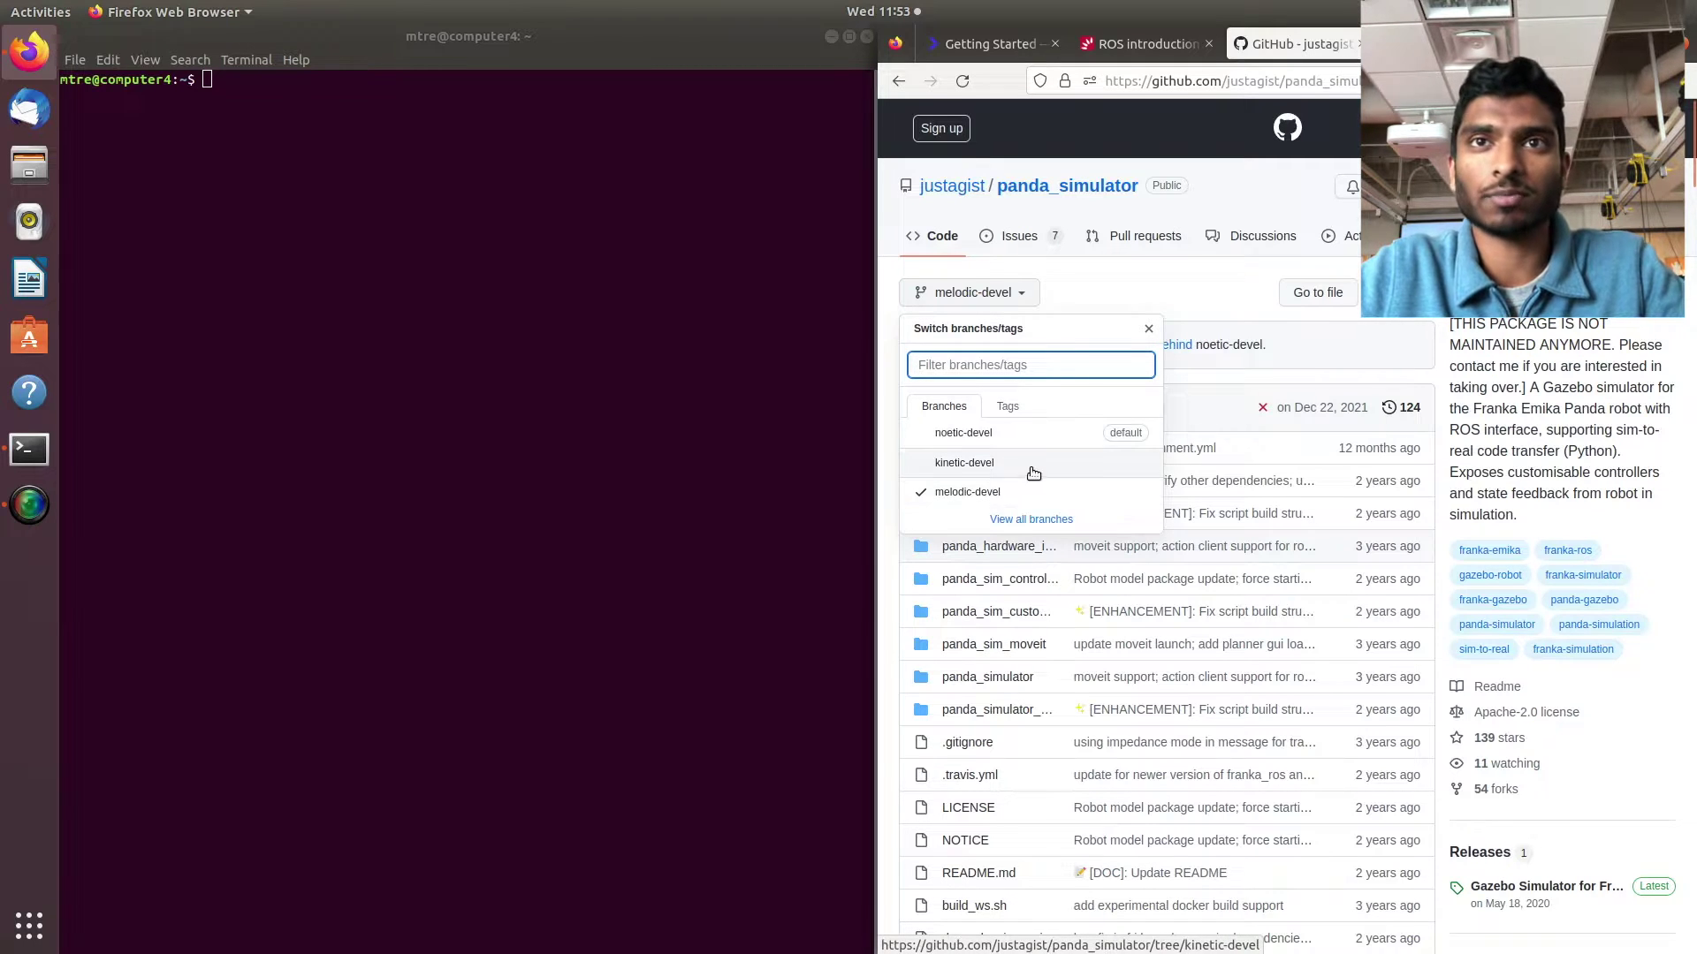
left_click(1021, 488)
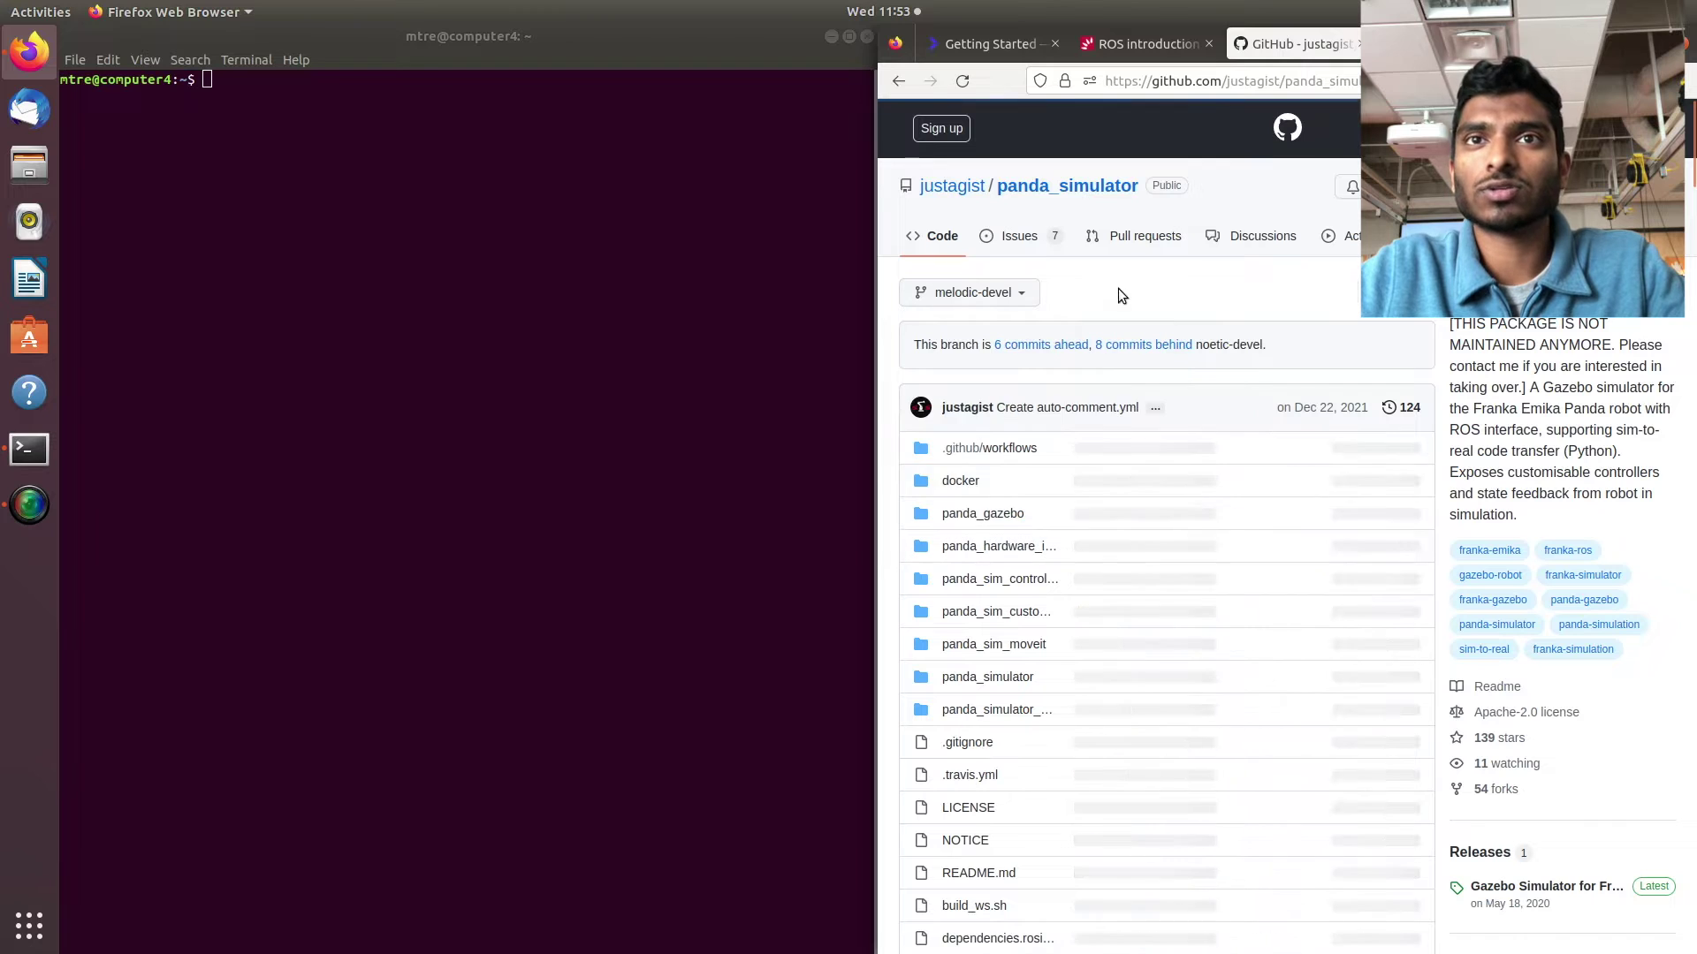
scroll(1117, 712, "down", 8)
scroll(1120, 714, "down", 5)
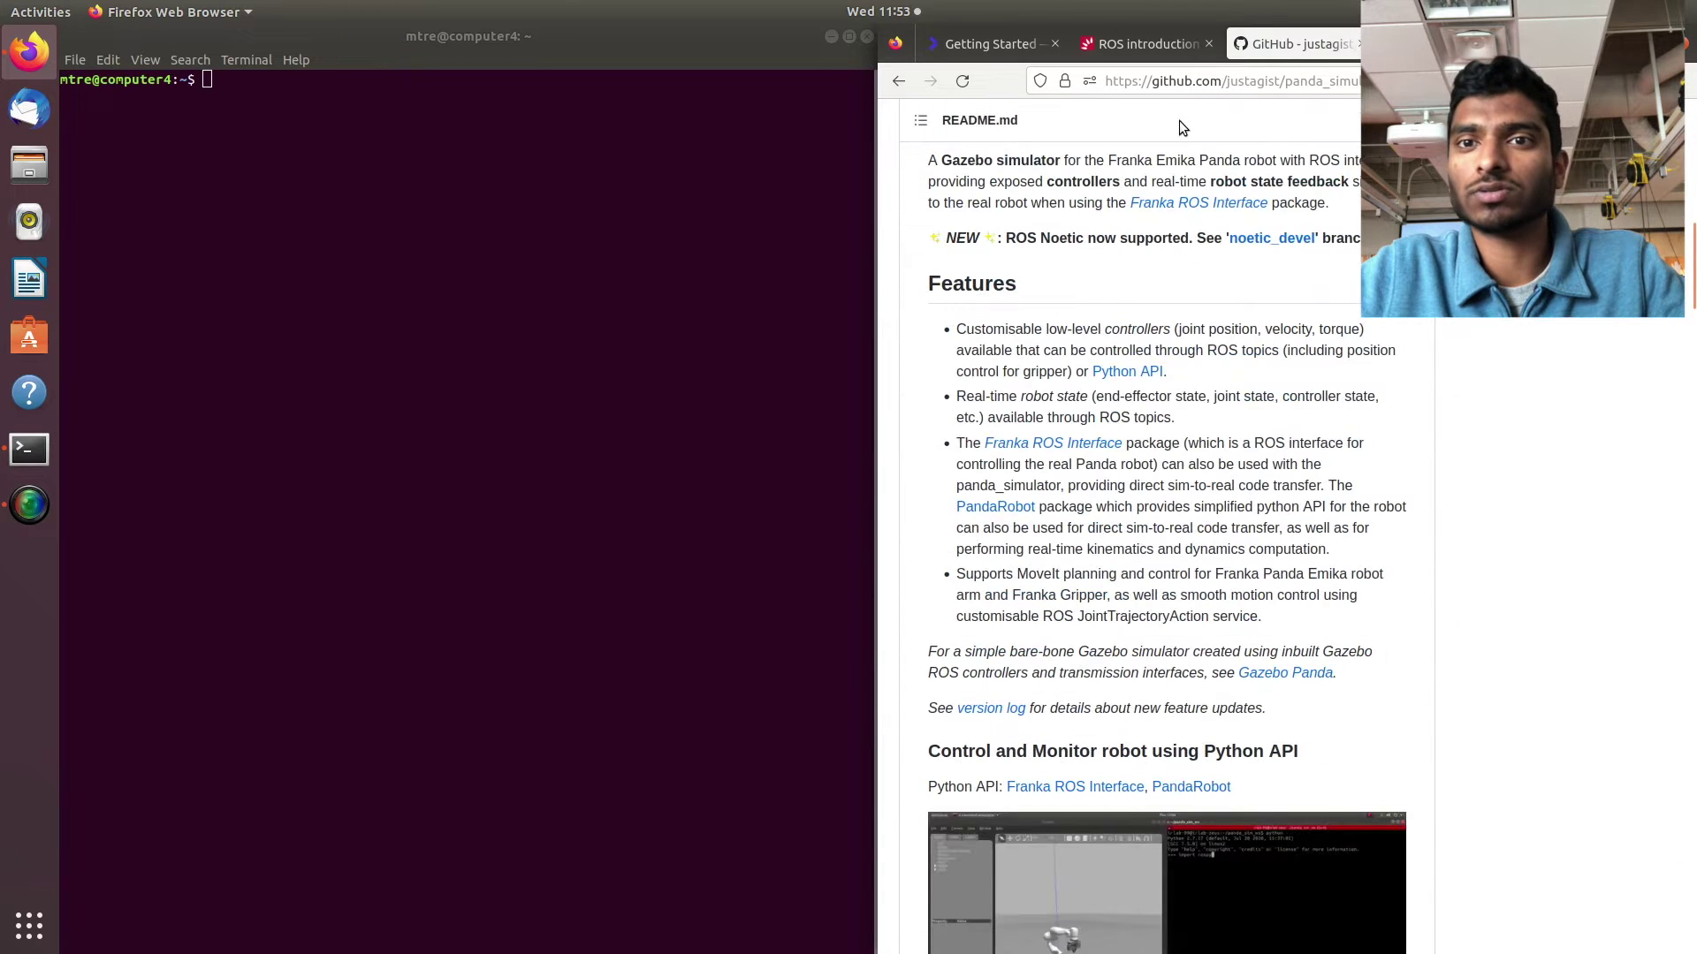
scroll(1180, 638, "down", 3)
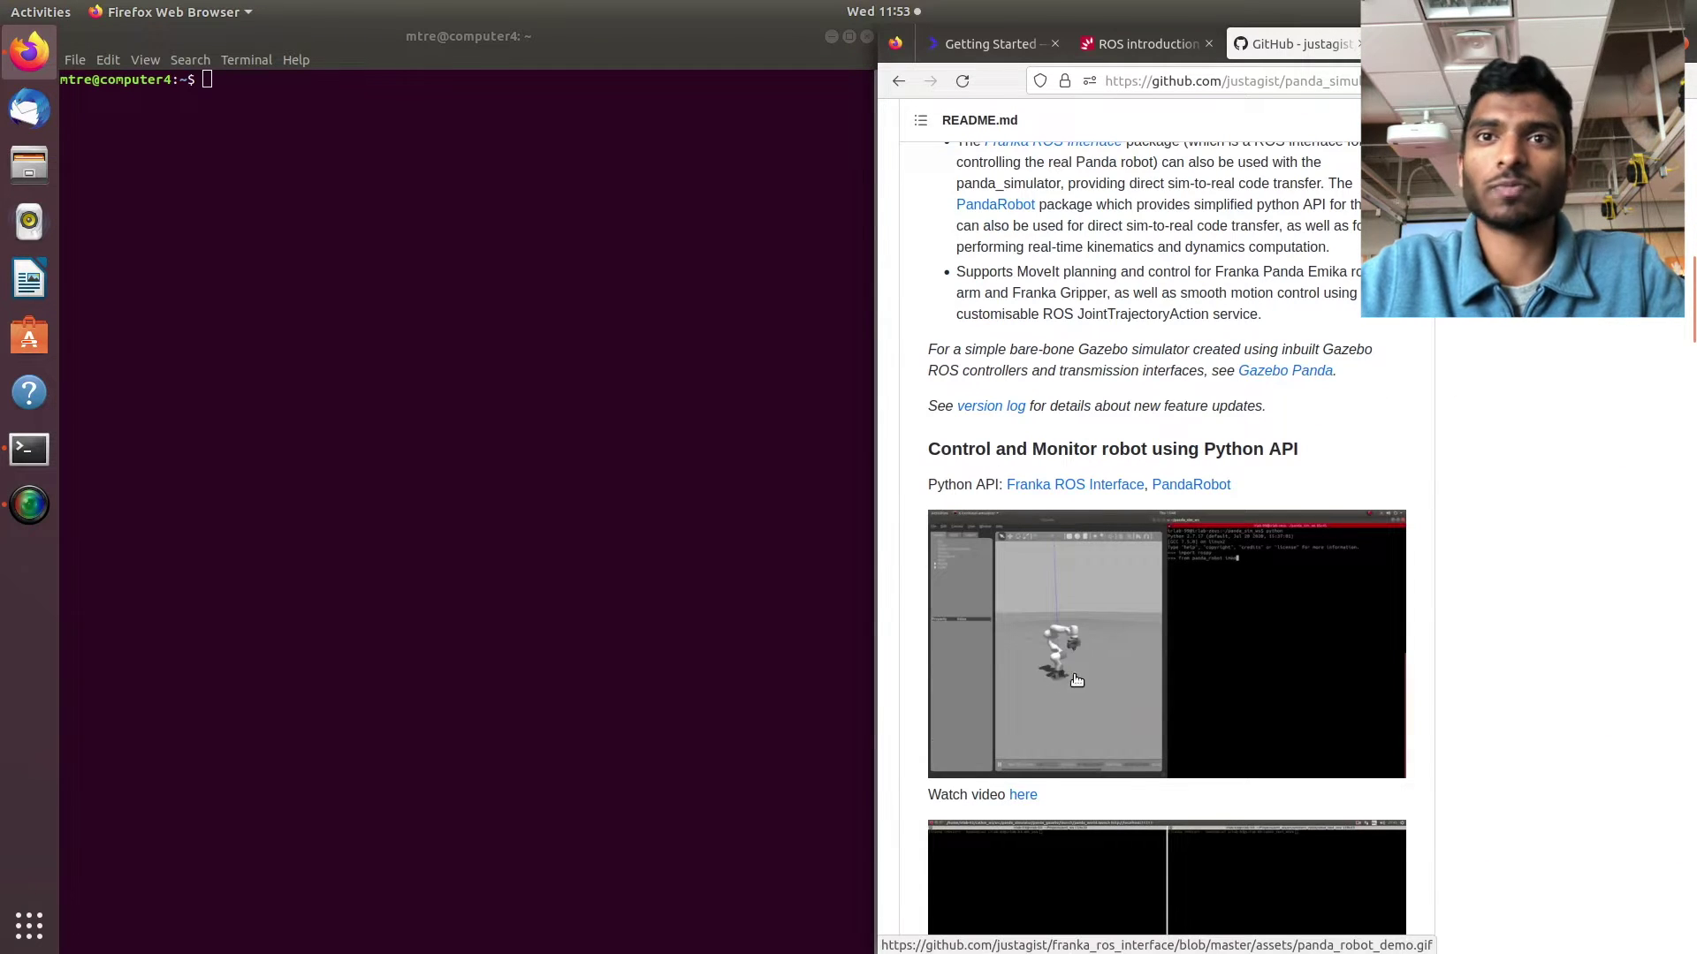
Scroll the Husarion ROS introduction page to its Starting Gazebo workspace commands.
left_click(1139, 43)
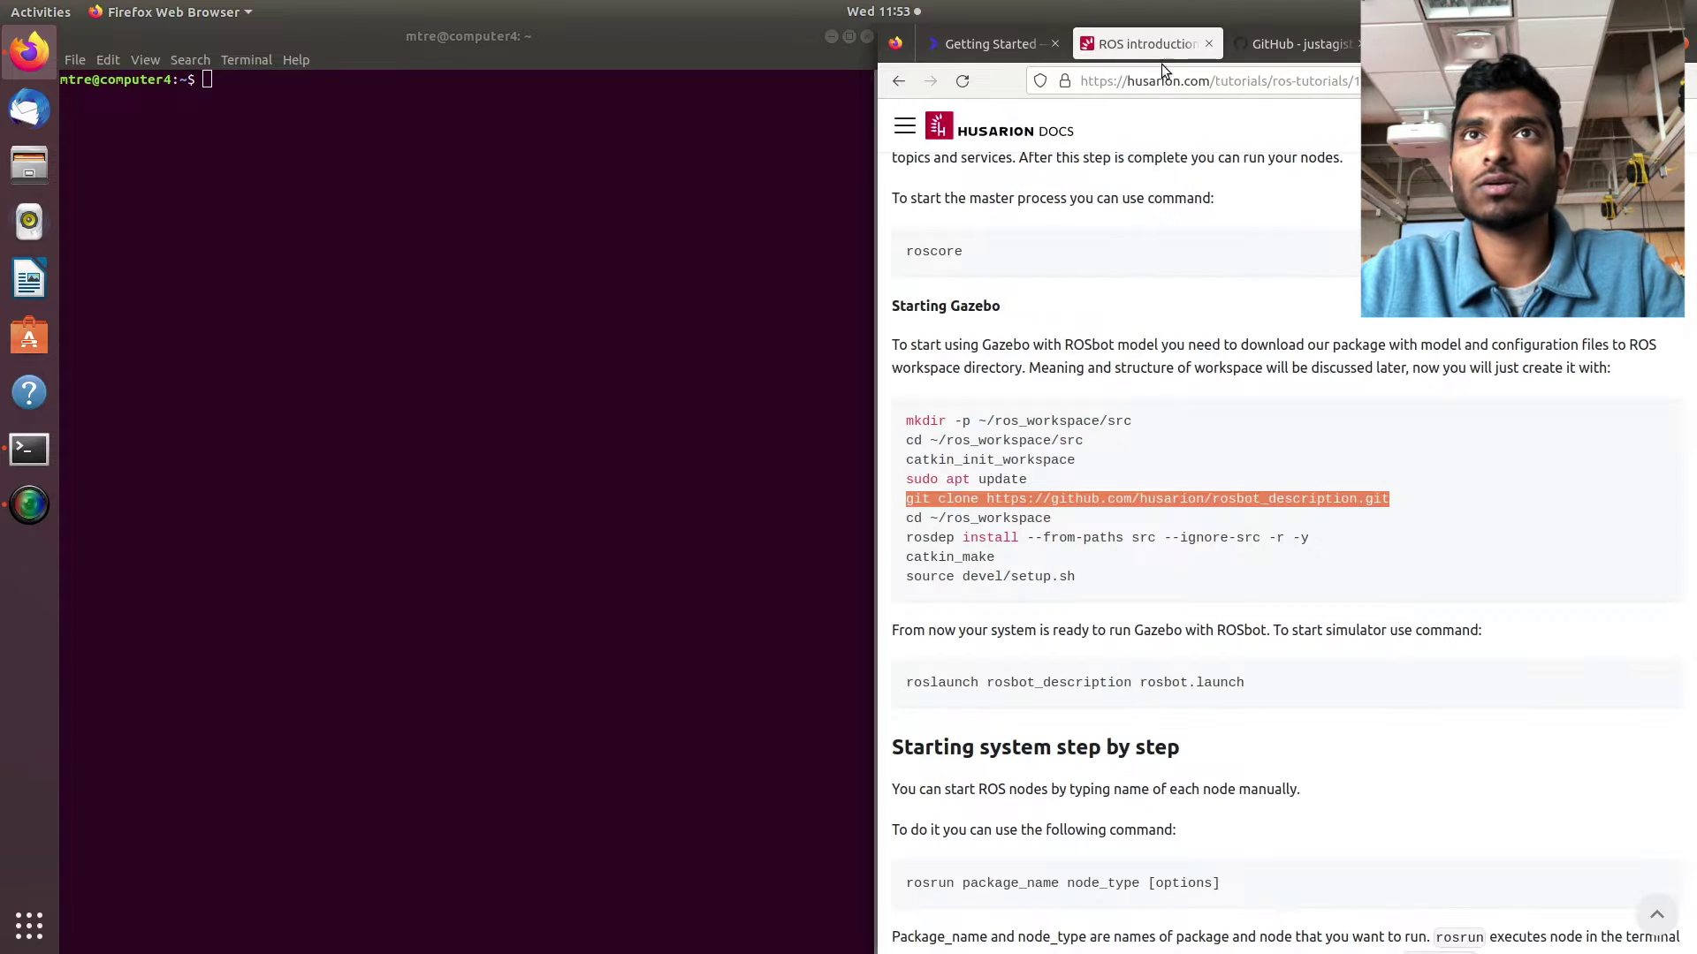
scroll(1041, 443, "up", 8)
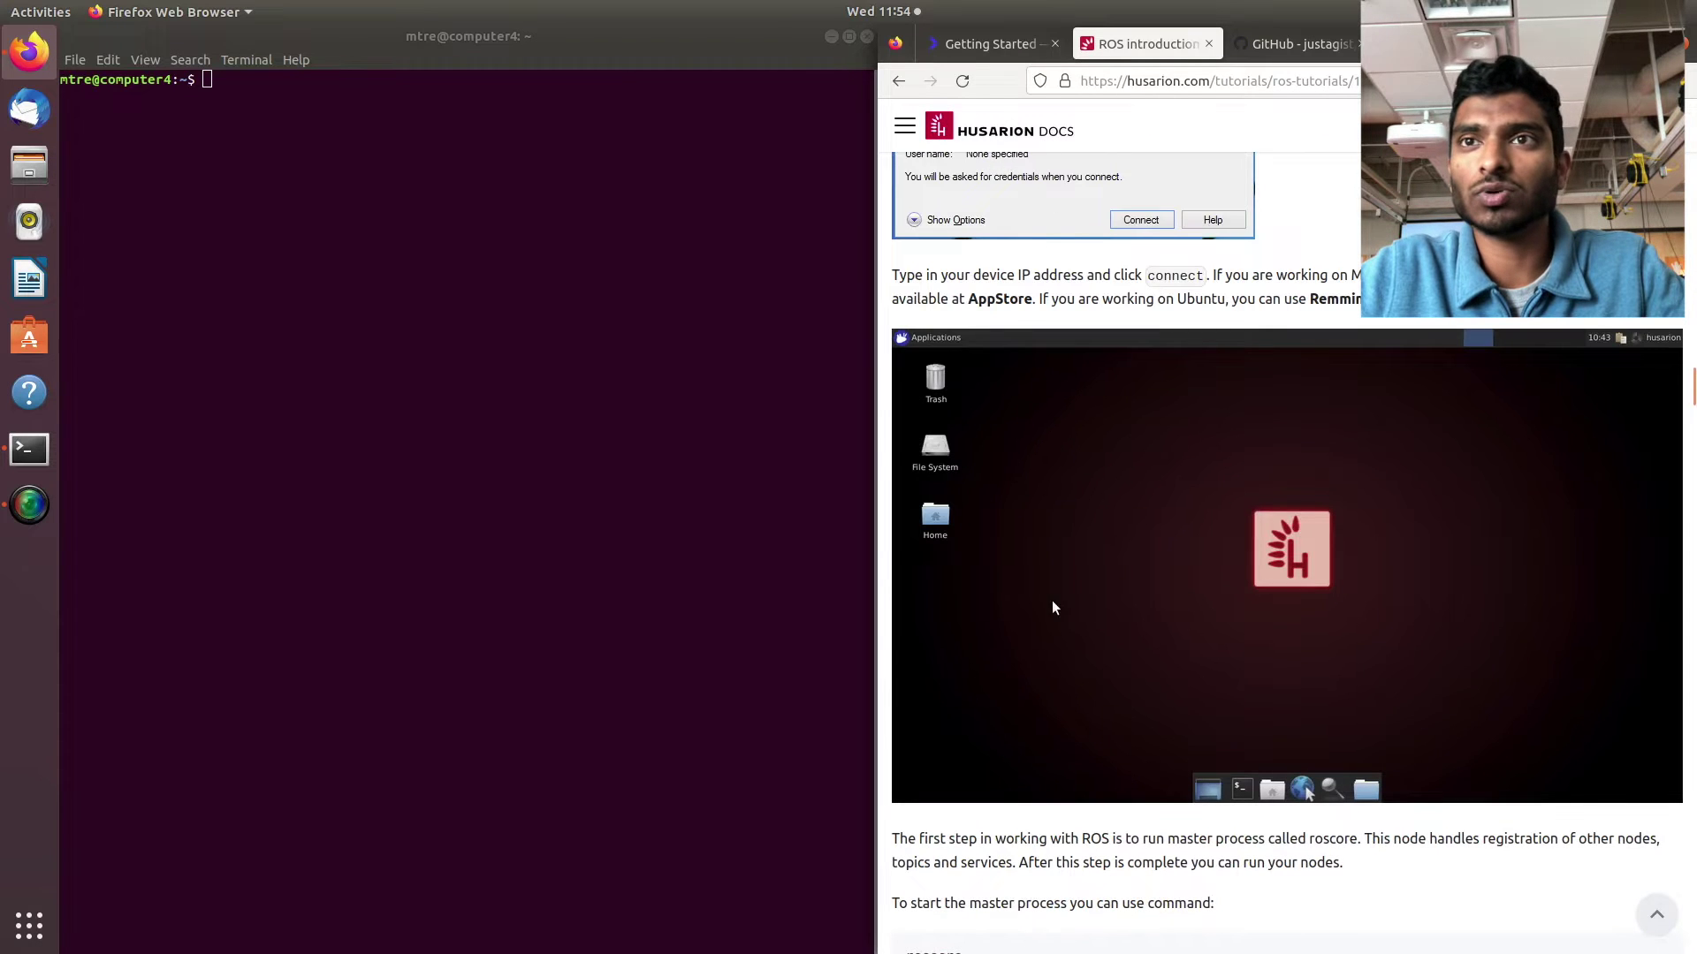
scroll(1060, 672, "down", 15)
scroll(1066, 703, "down", 3)
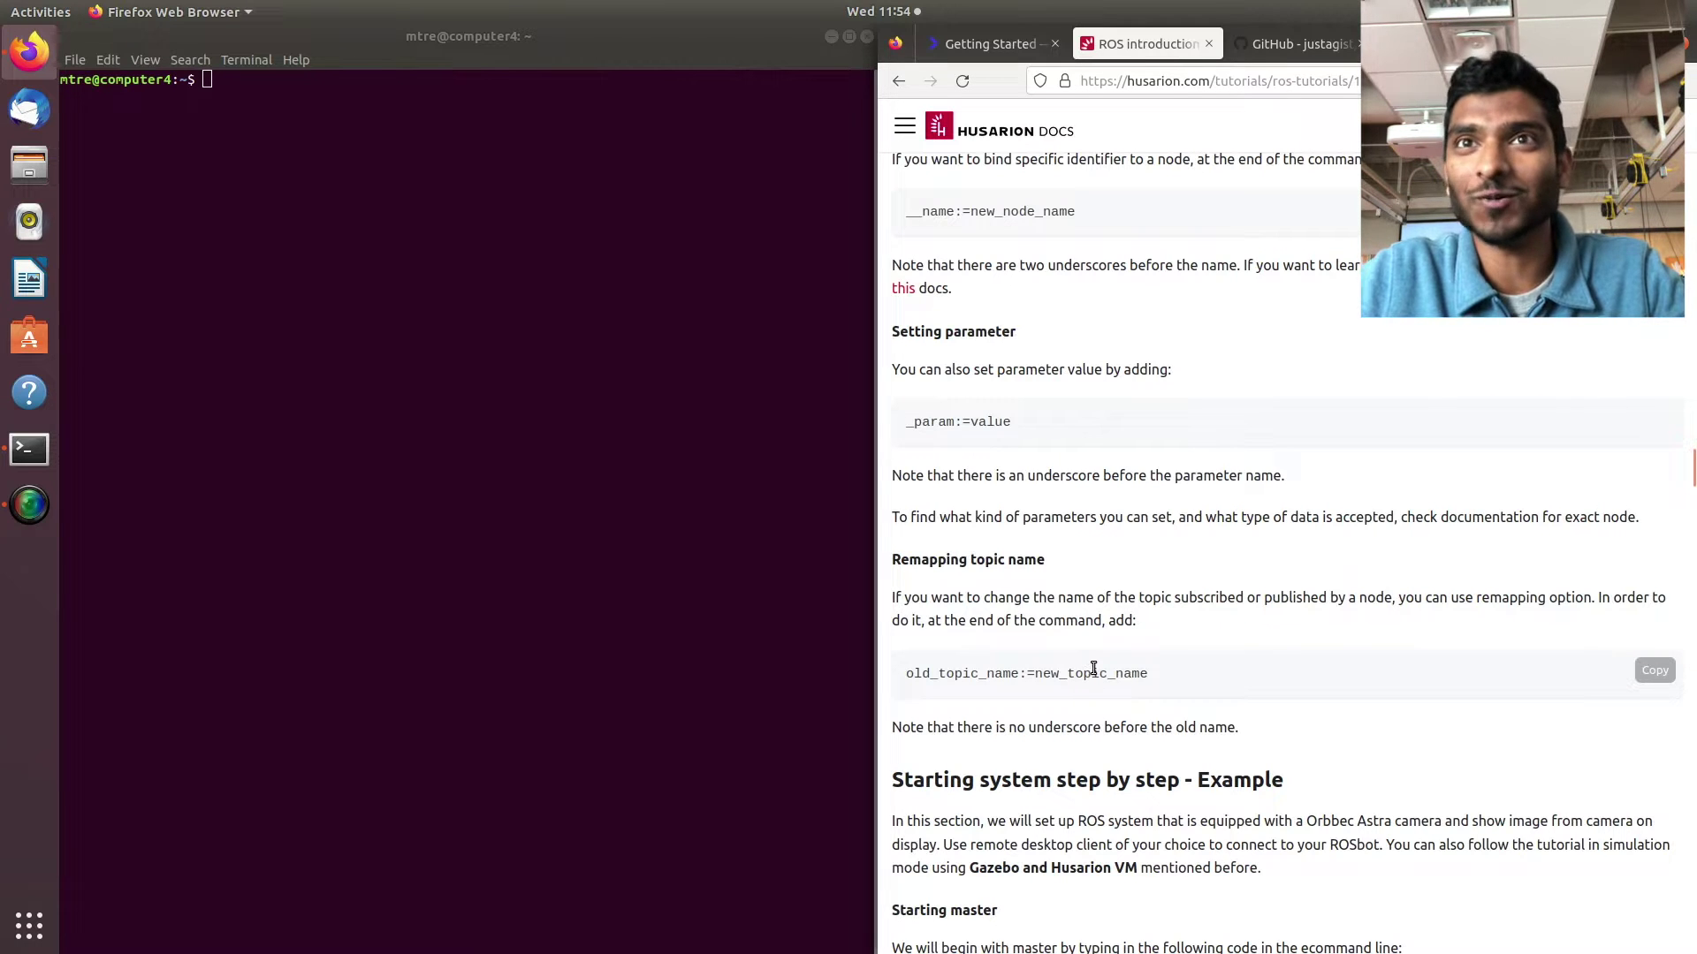
scroll(1093, 669, "up", 20)
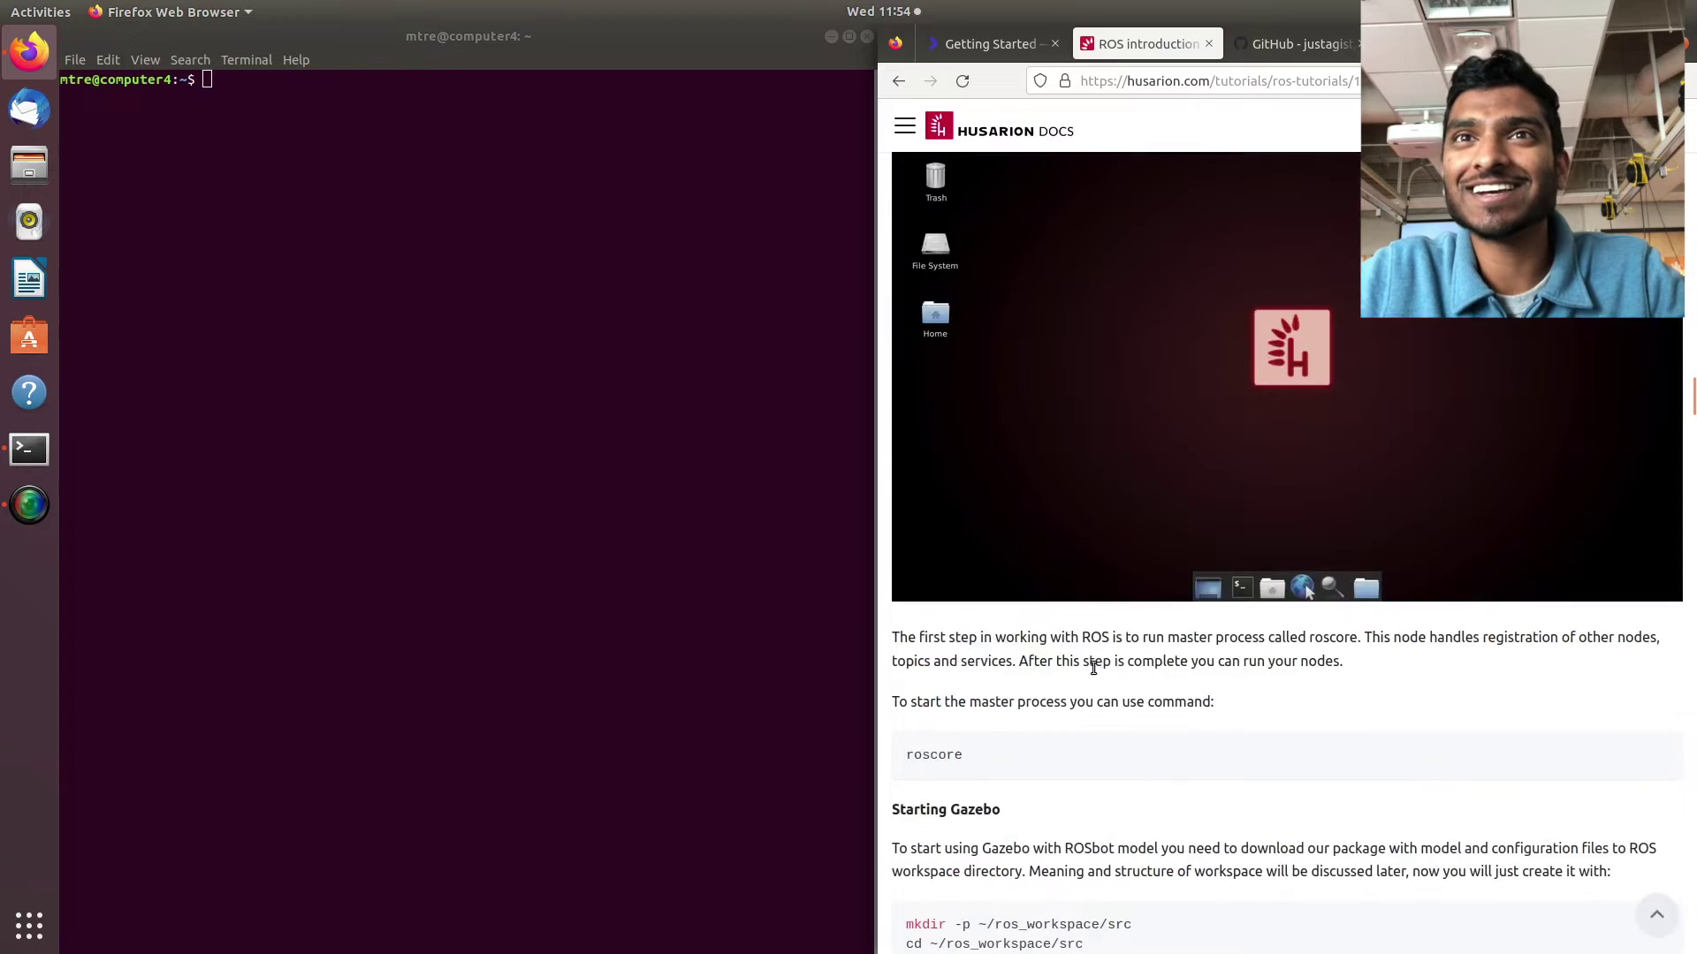
scroll(1093, 674, "up", 5)
scroll(1370, 484, "down", 3)
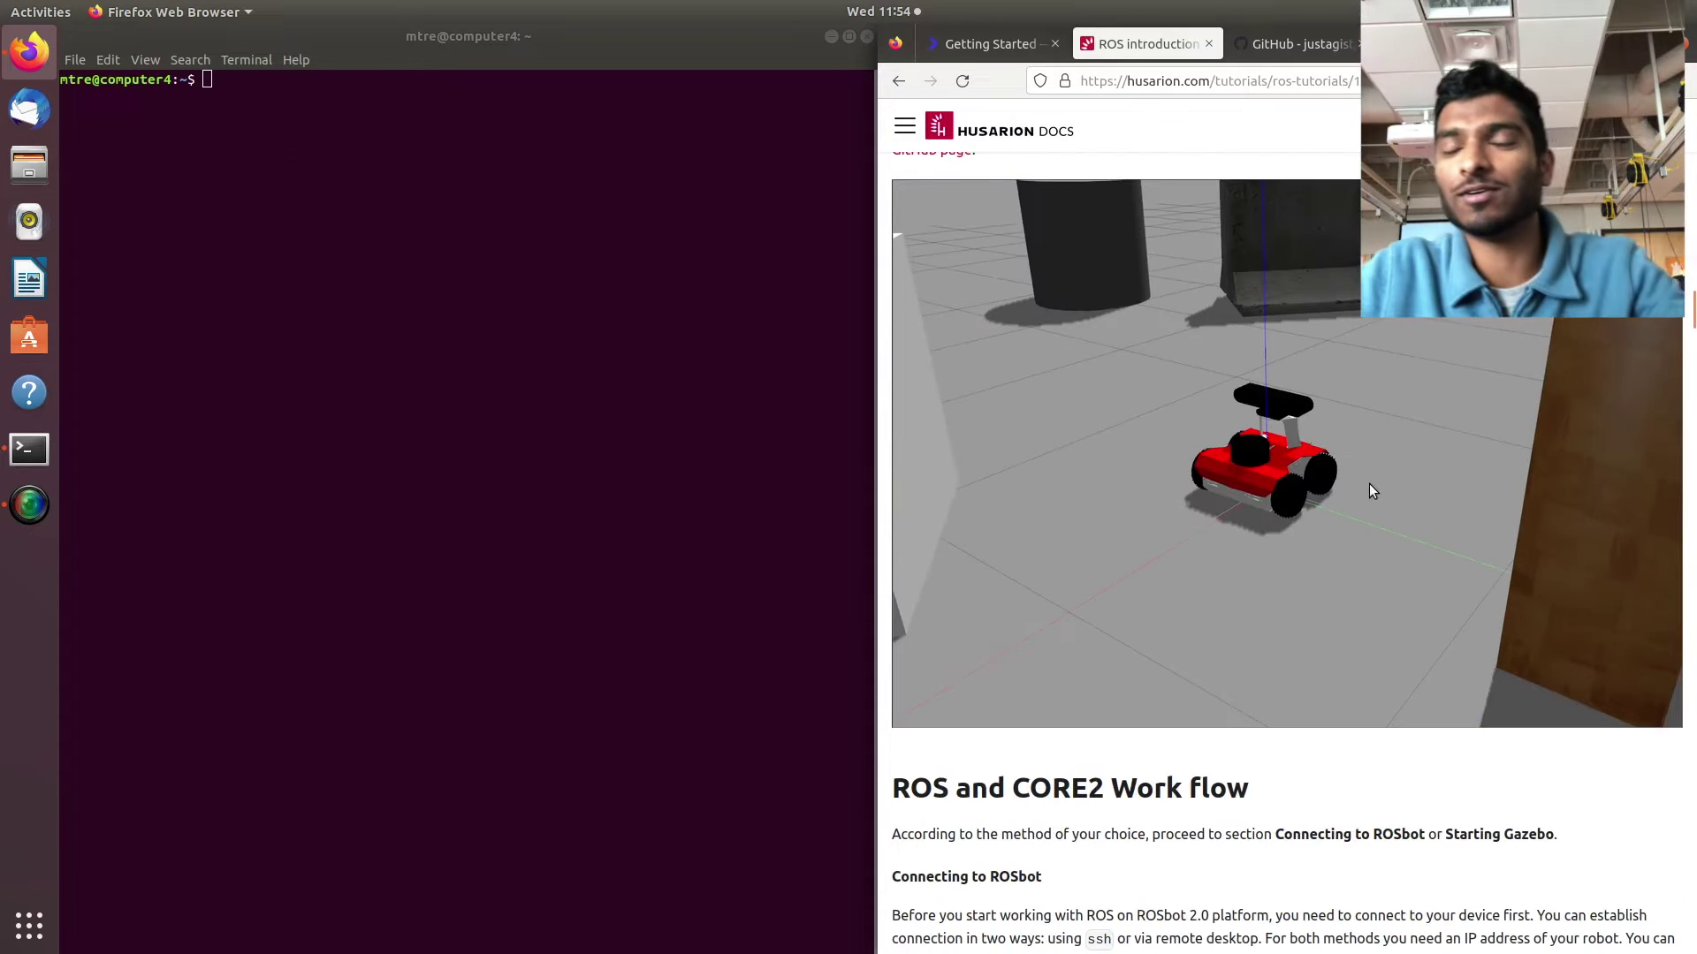
scroll(1333, 503, "down", 15)
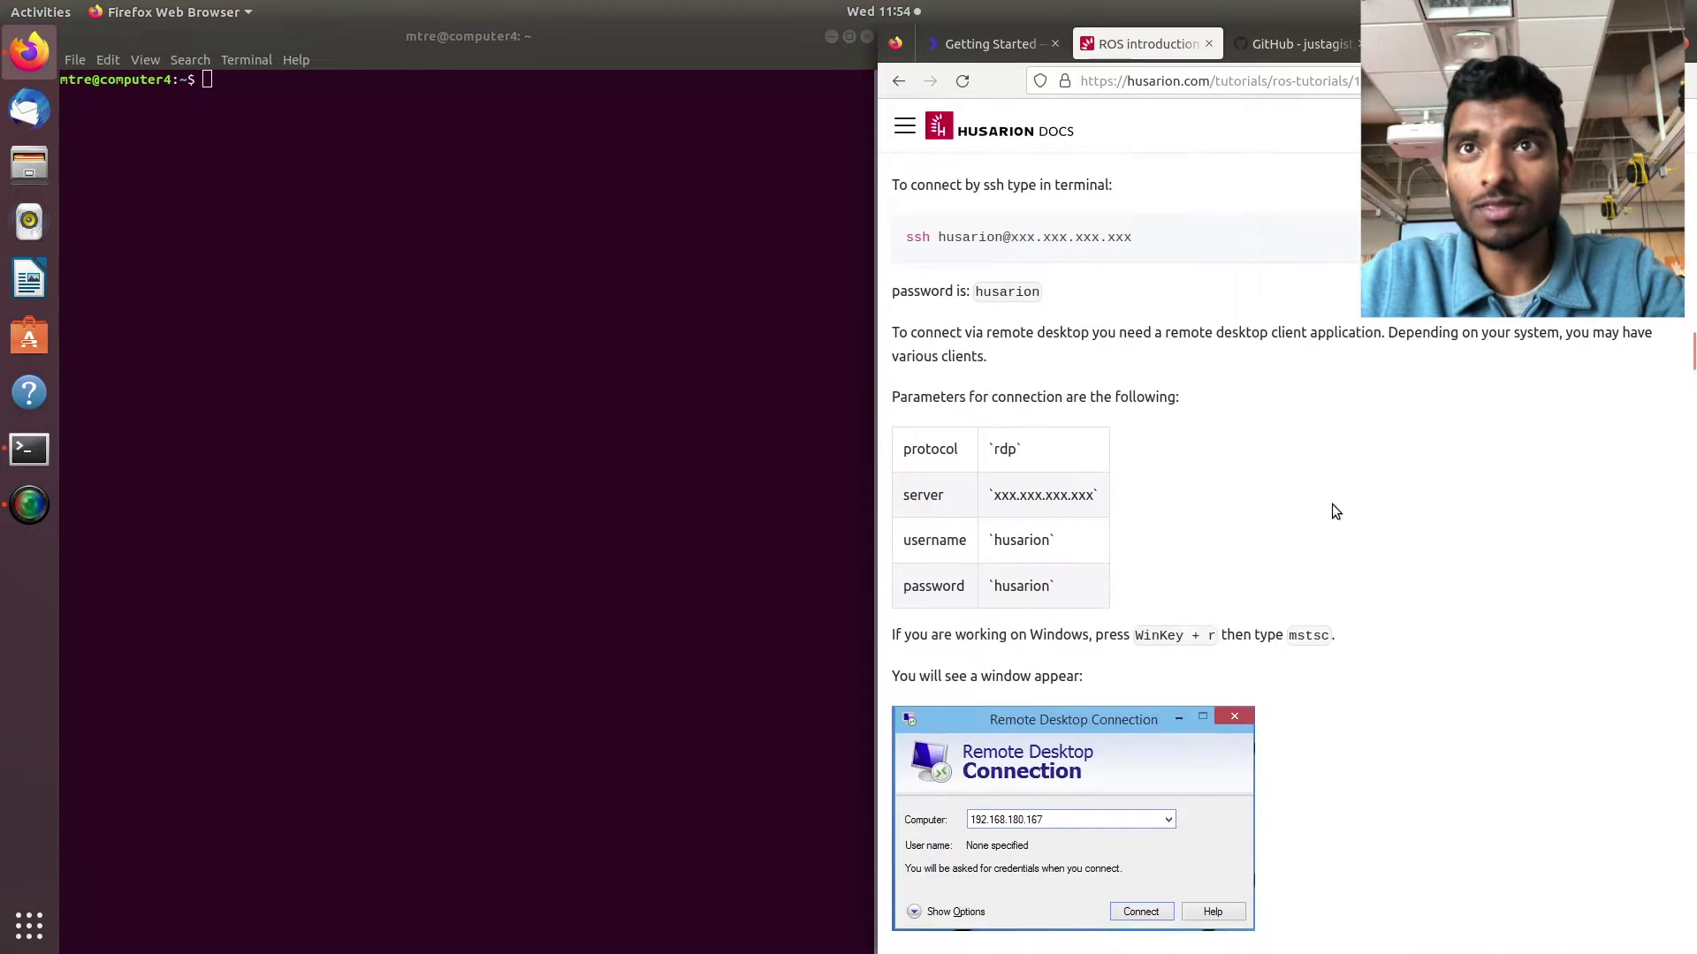
Create ~/ros_workspace/src with mkdir -p and change into it.
triple_click(1055, 318)
key("ctrl+c")
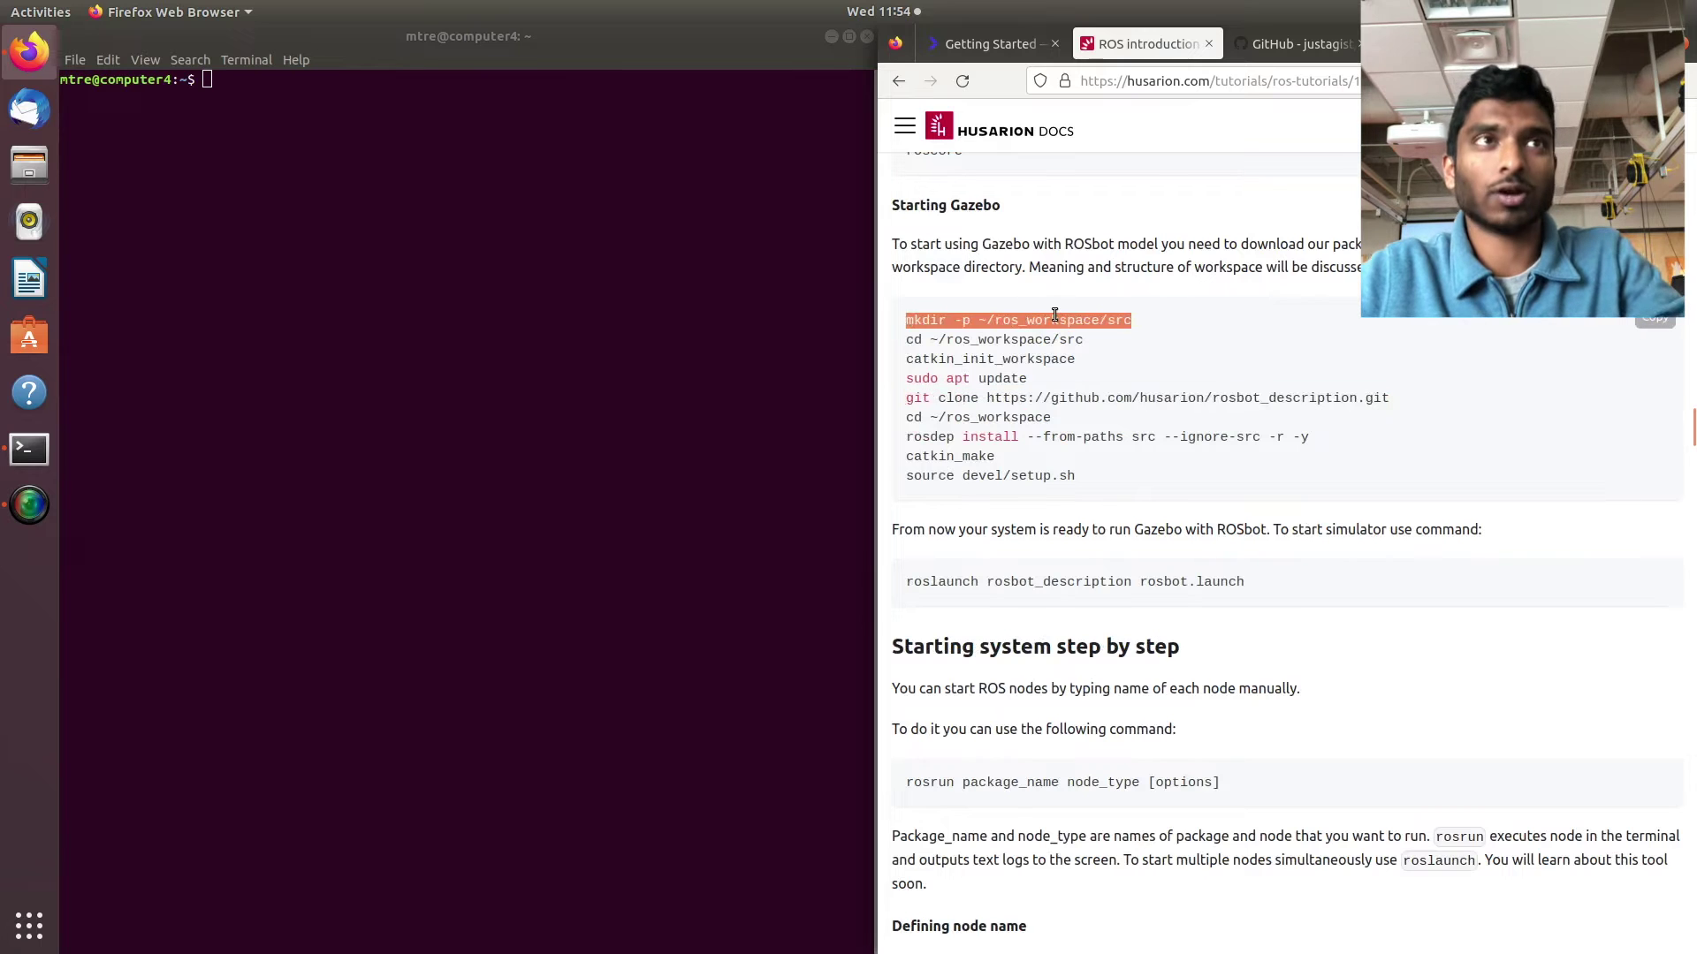
left_click(729, 340)
key("ctrl+shift+v")
key("Return")
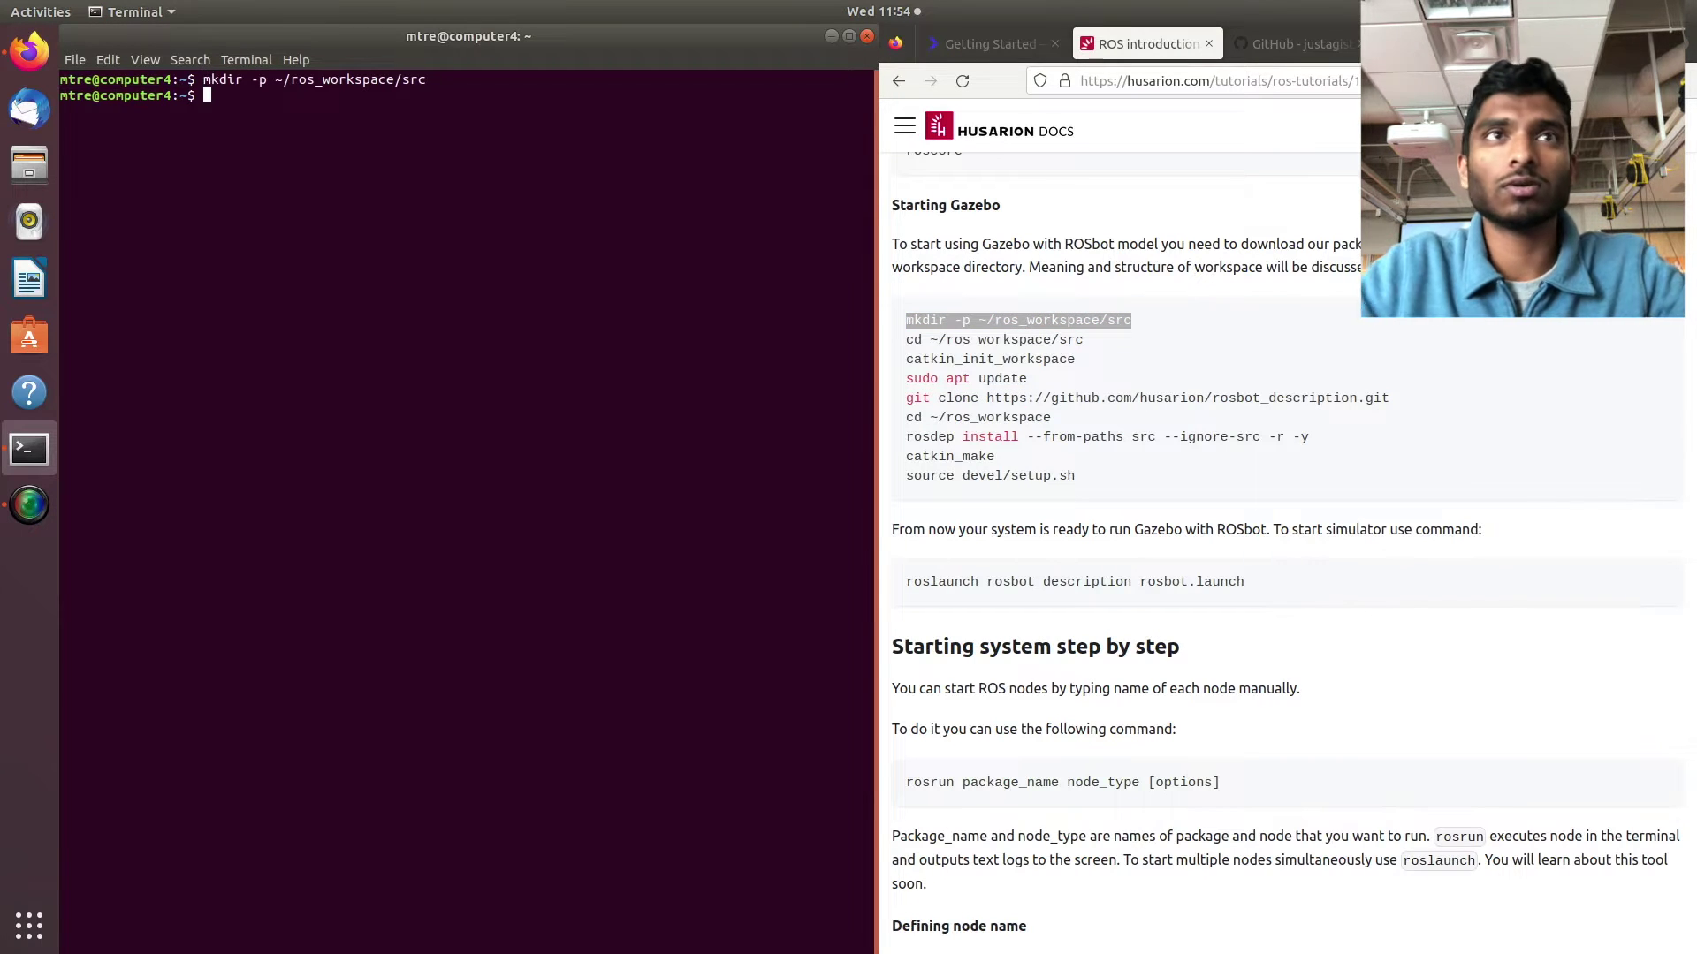
type("cd ro")
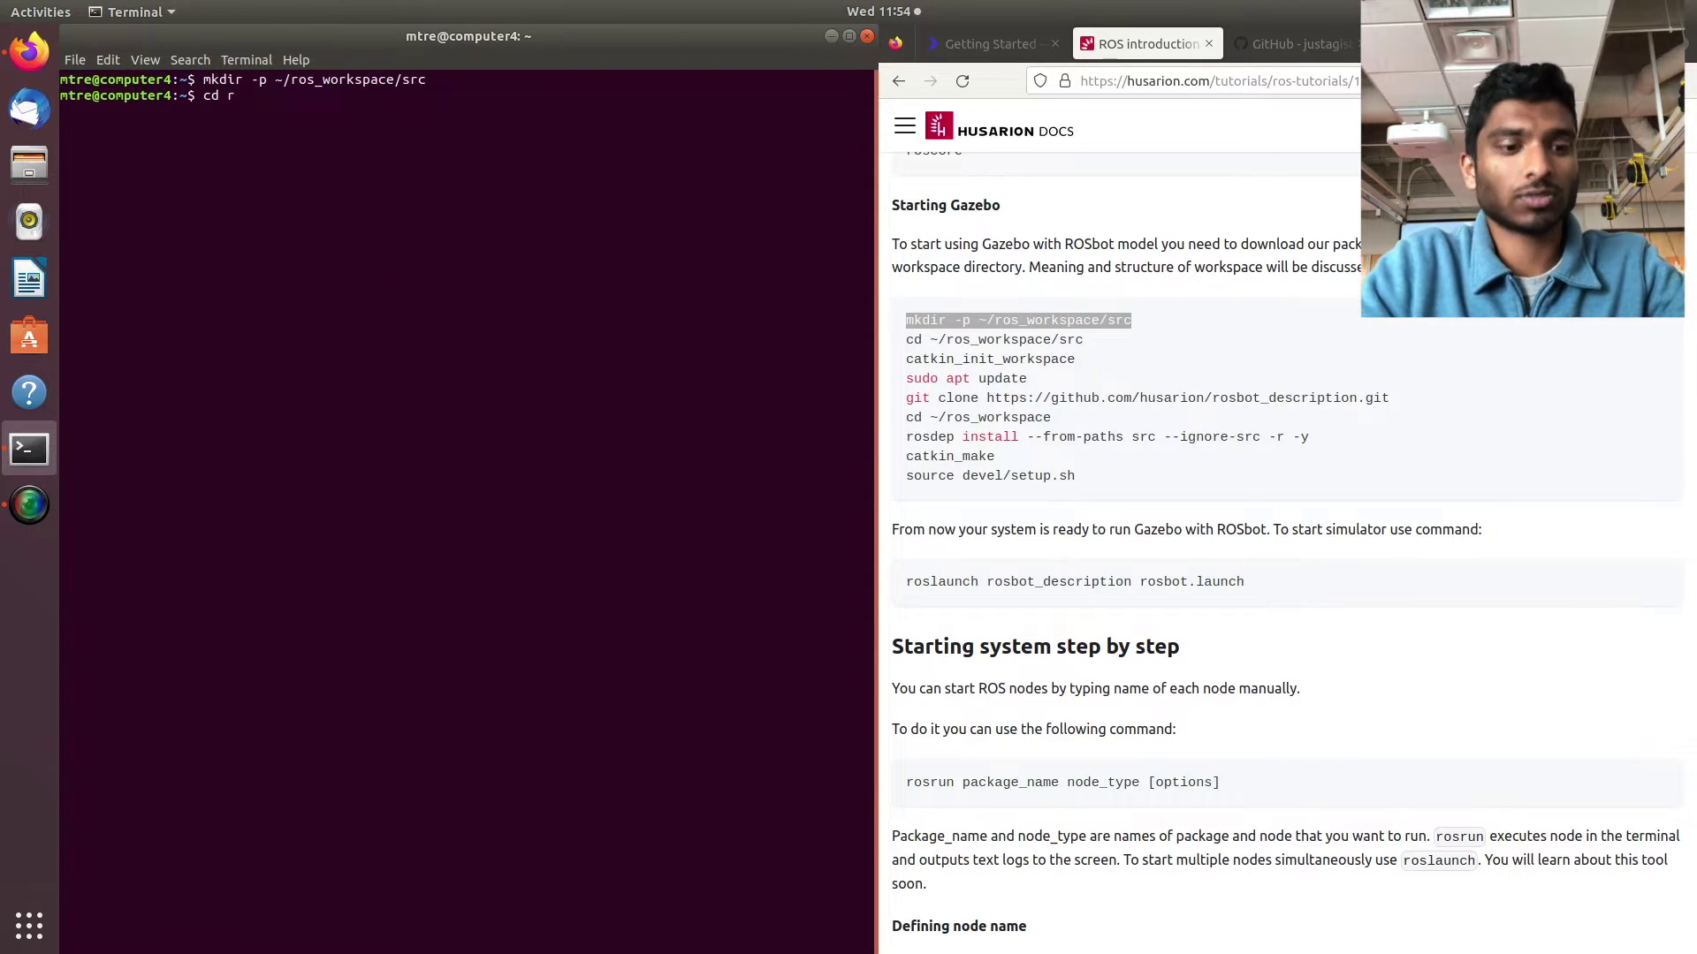
key("Tab")
type("s")
key("Tab")
key("Return")
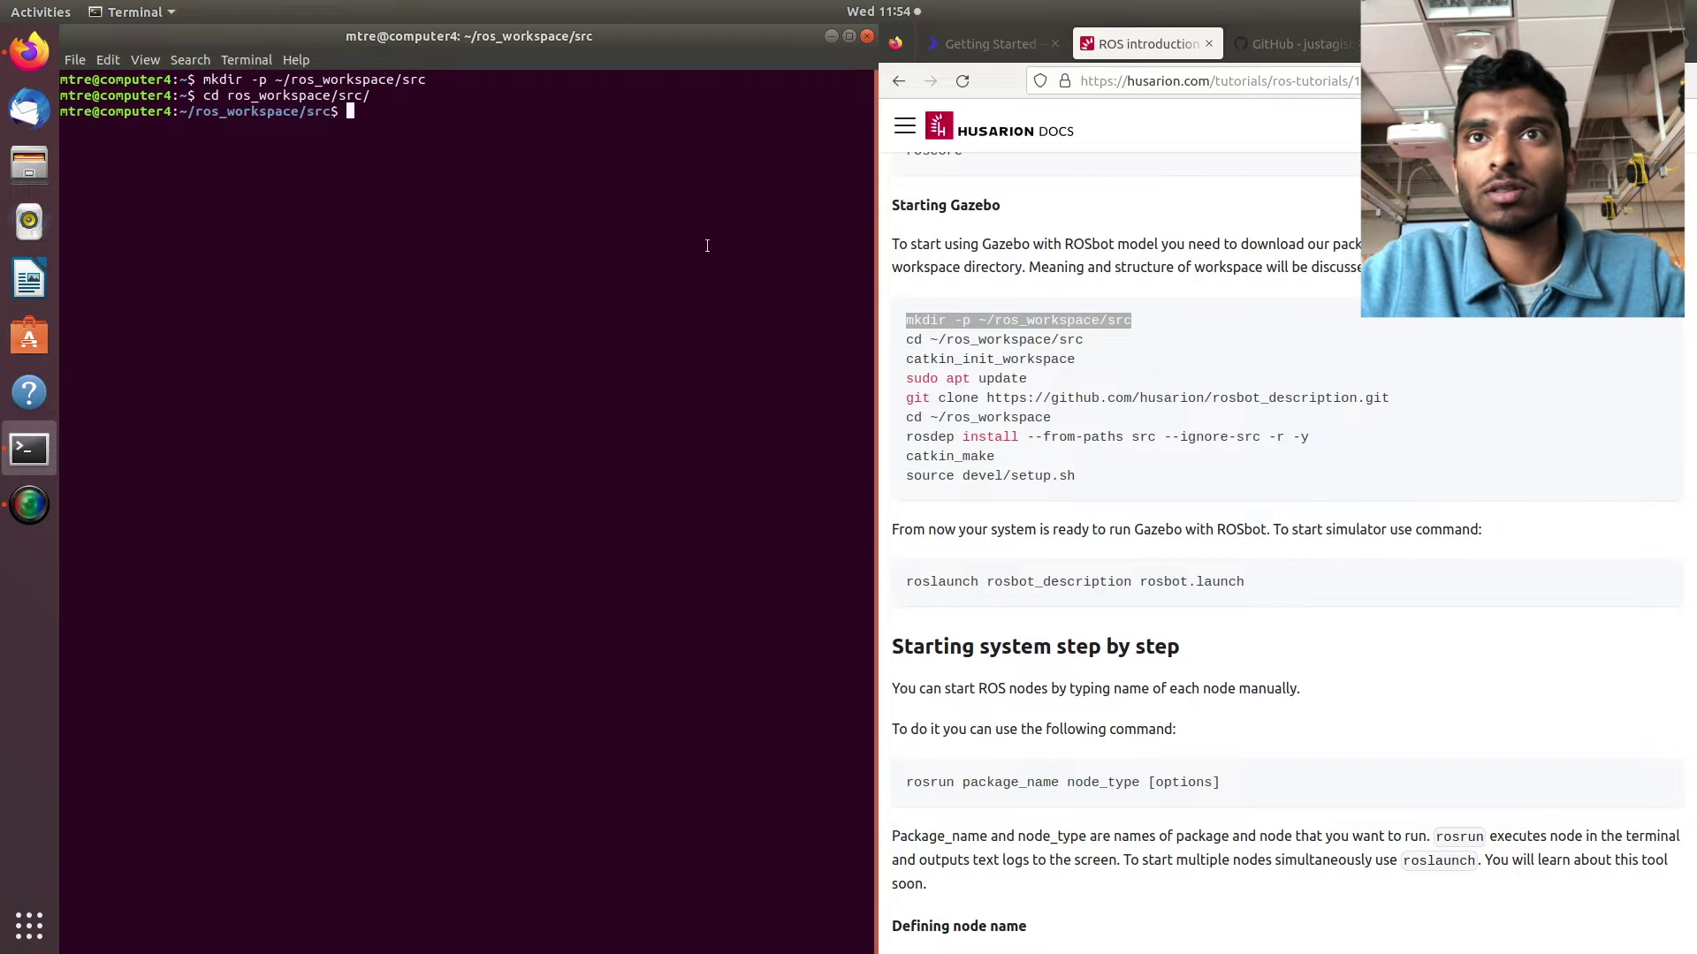
Initialise the catkin workspace with catkin_init_workspace.
double_click(1042, 365)
key("ctrl+c")
left_click(803, 258)
key("ctrl+shift+v")
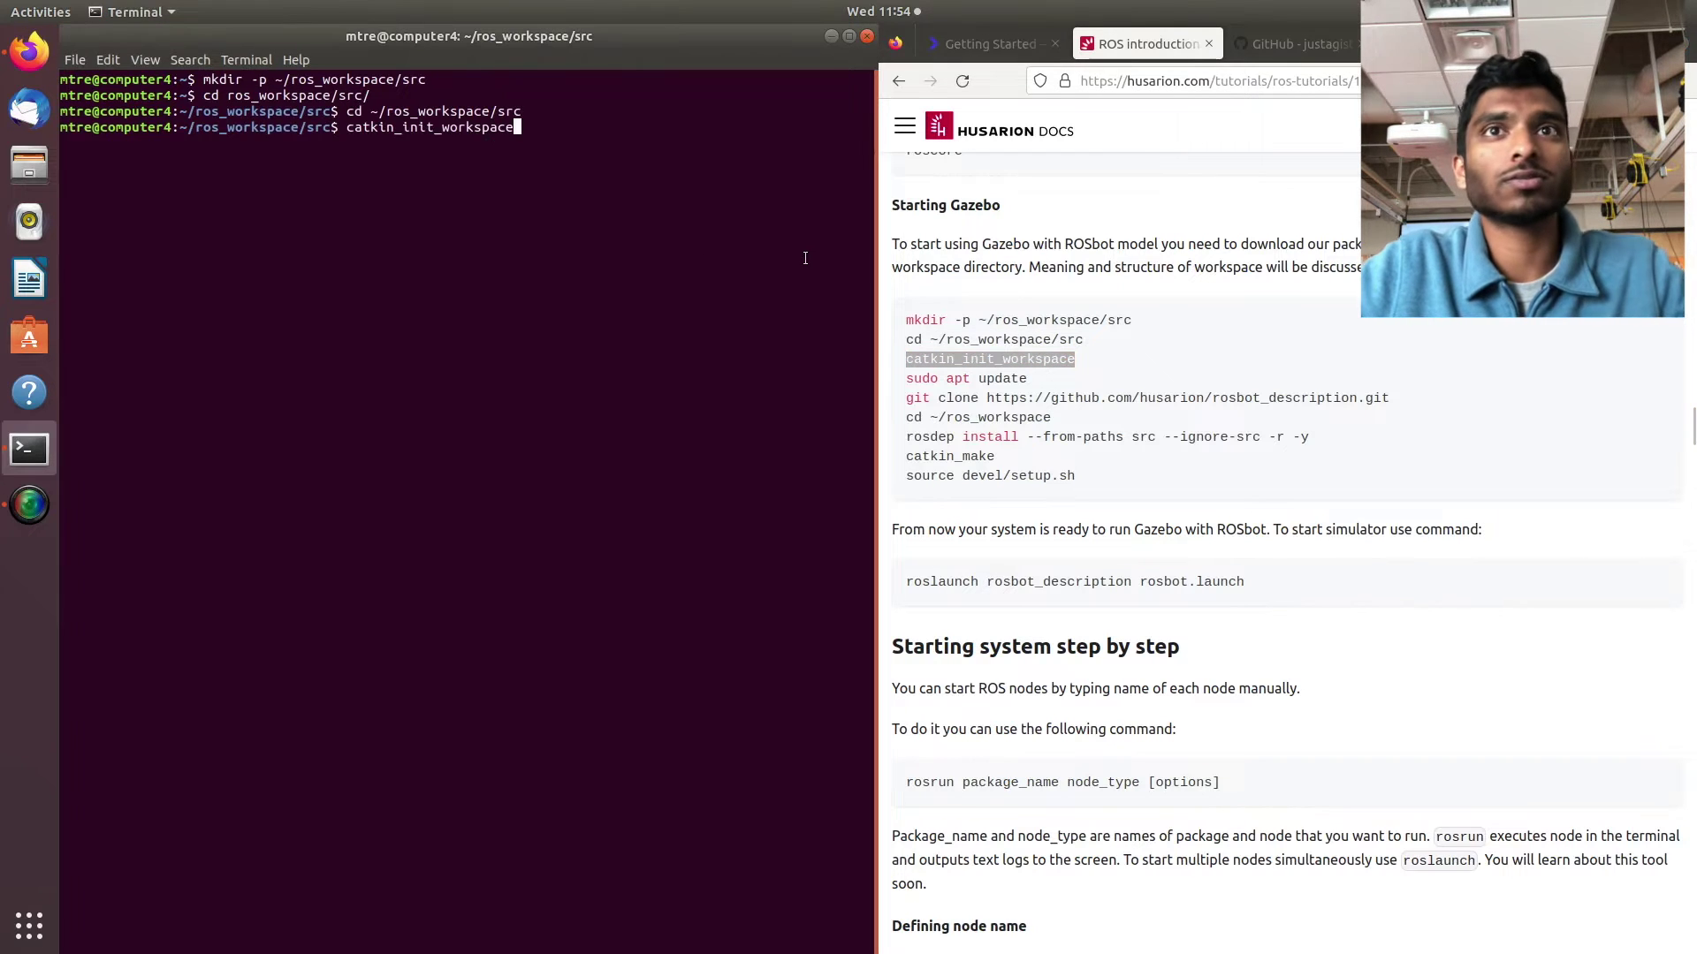
key("Return")
Run sudo apt update and sudo apt upgrade to refresh and upgrade system packages.
triple_click(917, 374)
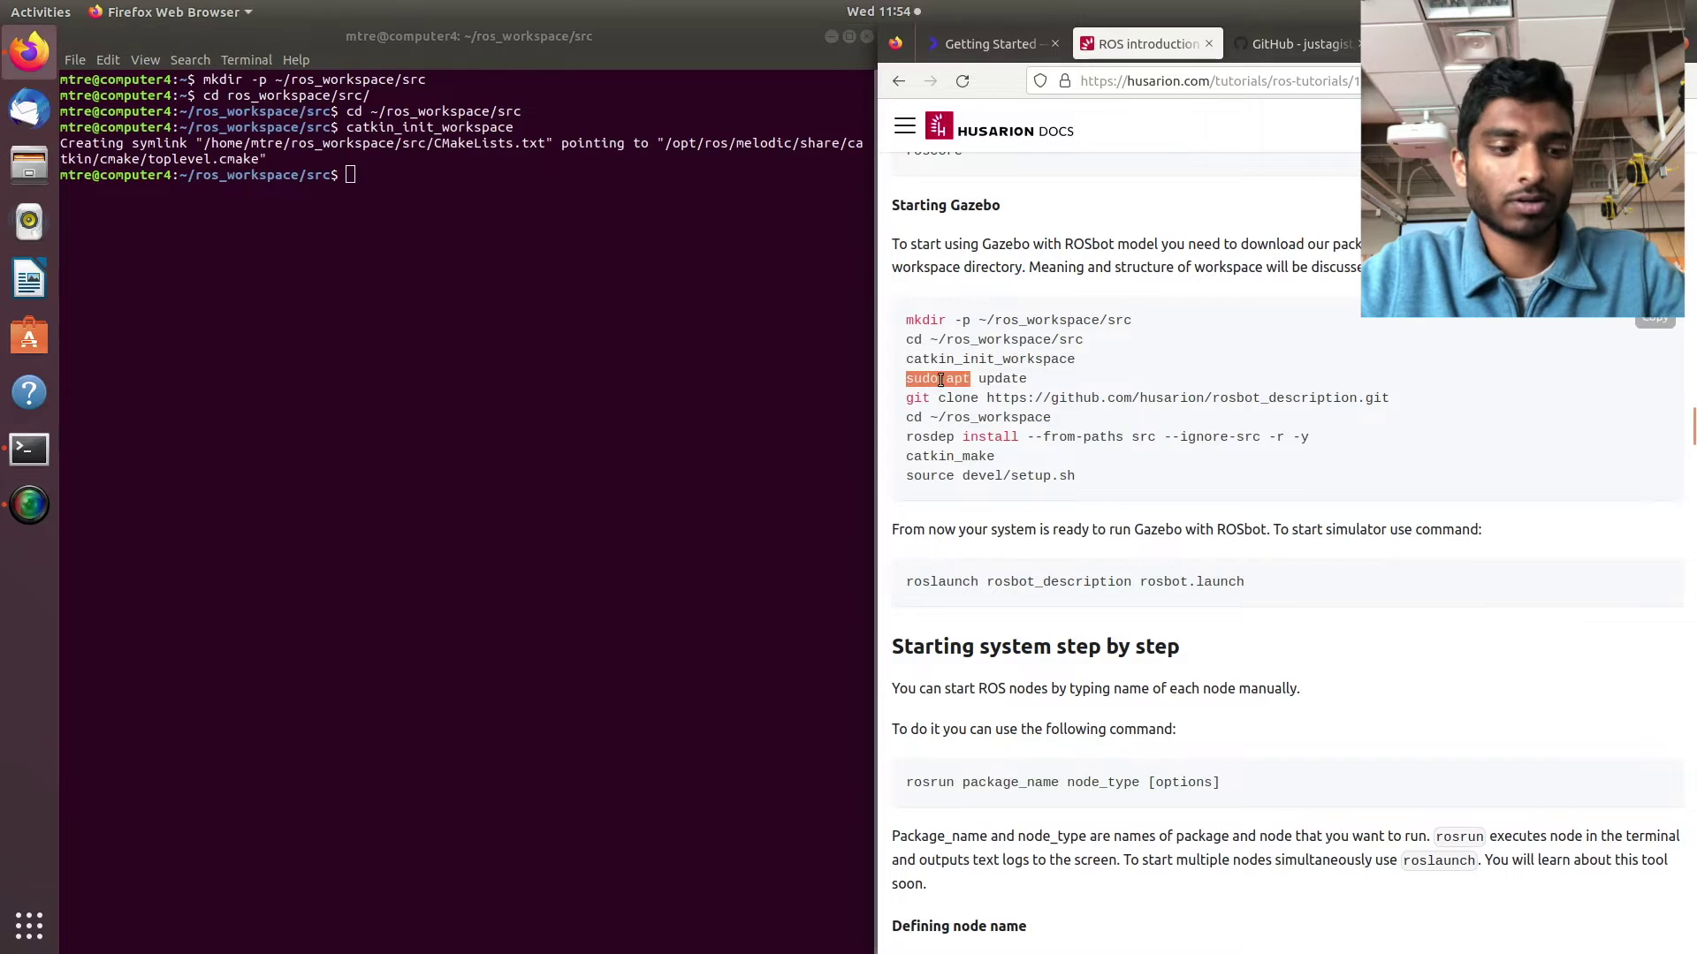
key("ctrl+c")
left_click(510, 262)
key("ctrl+shift+v")
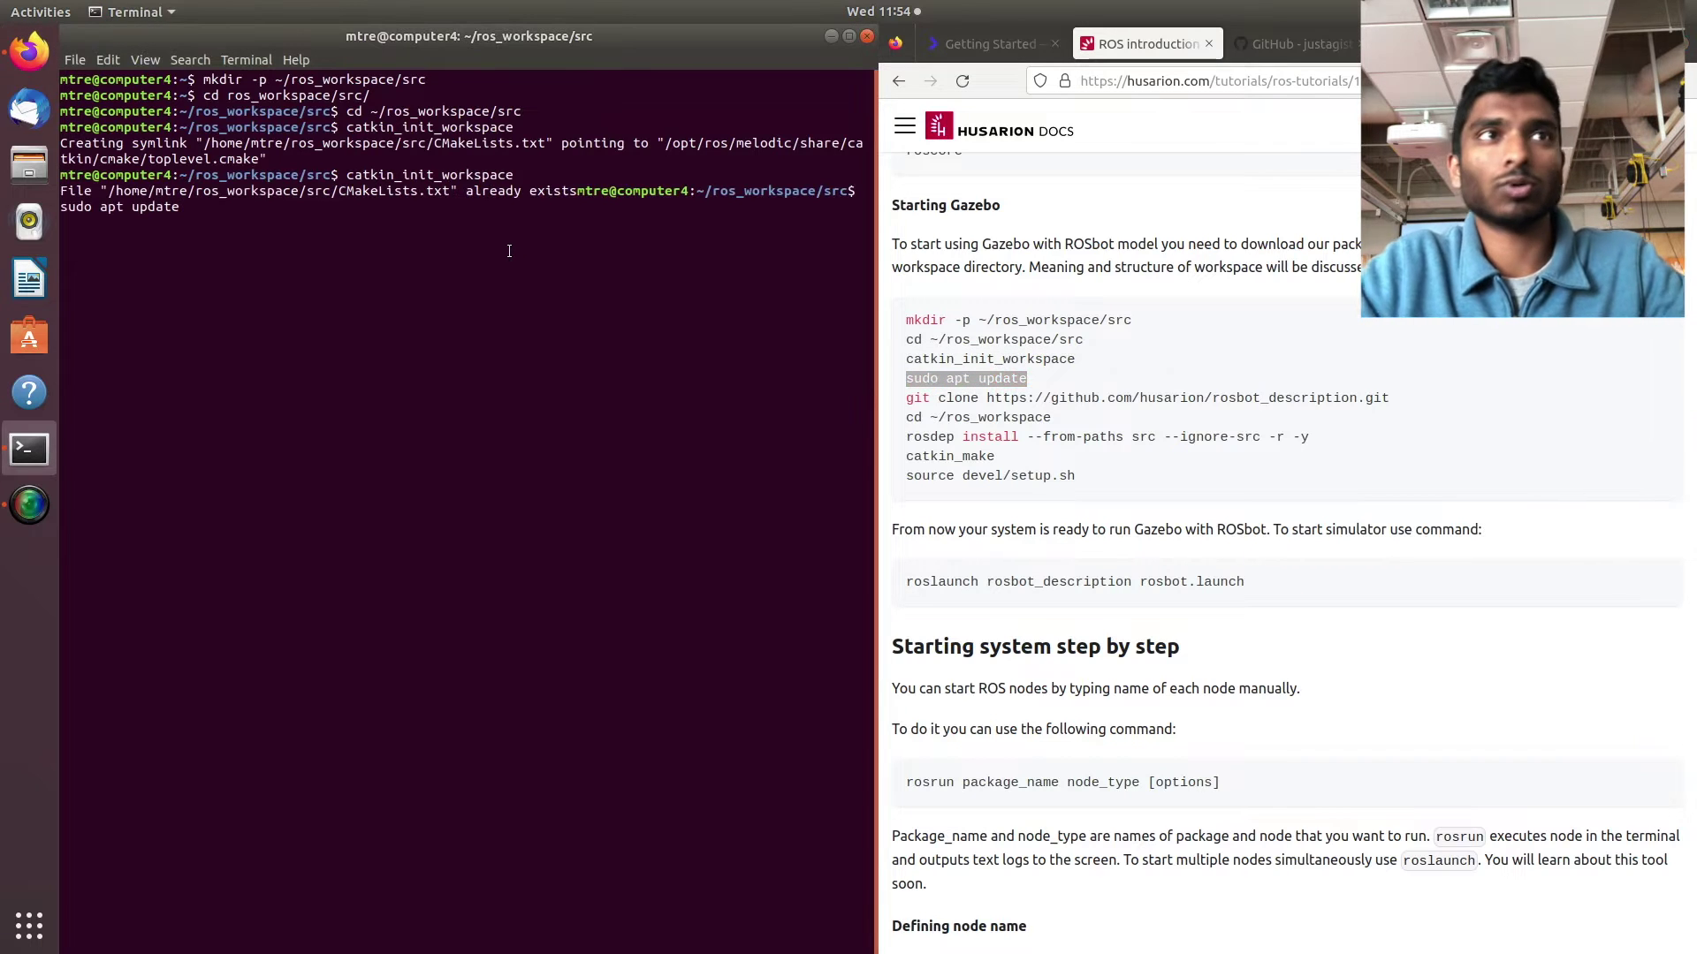
key("Return")
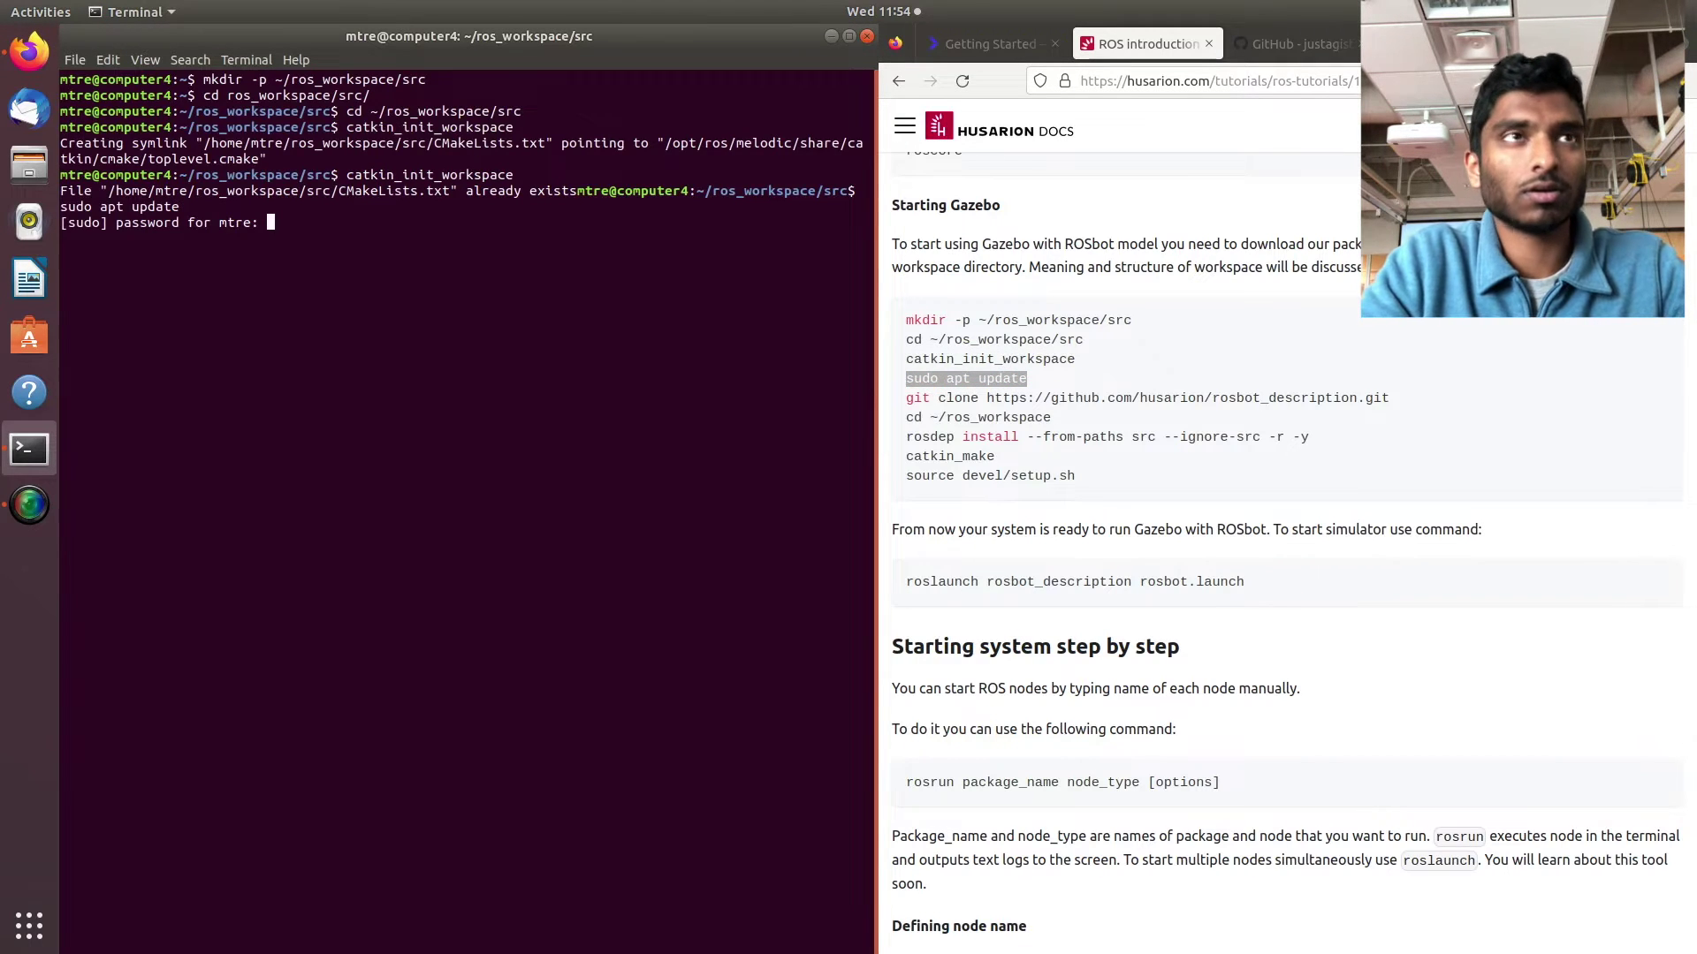
key("Return")
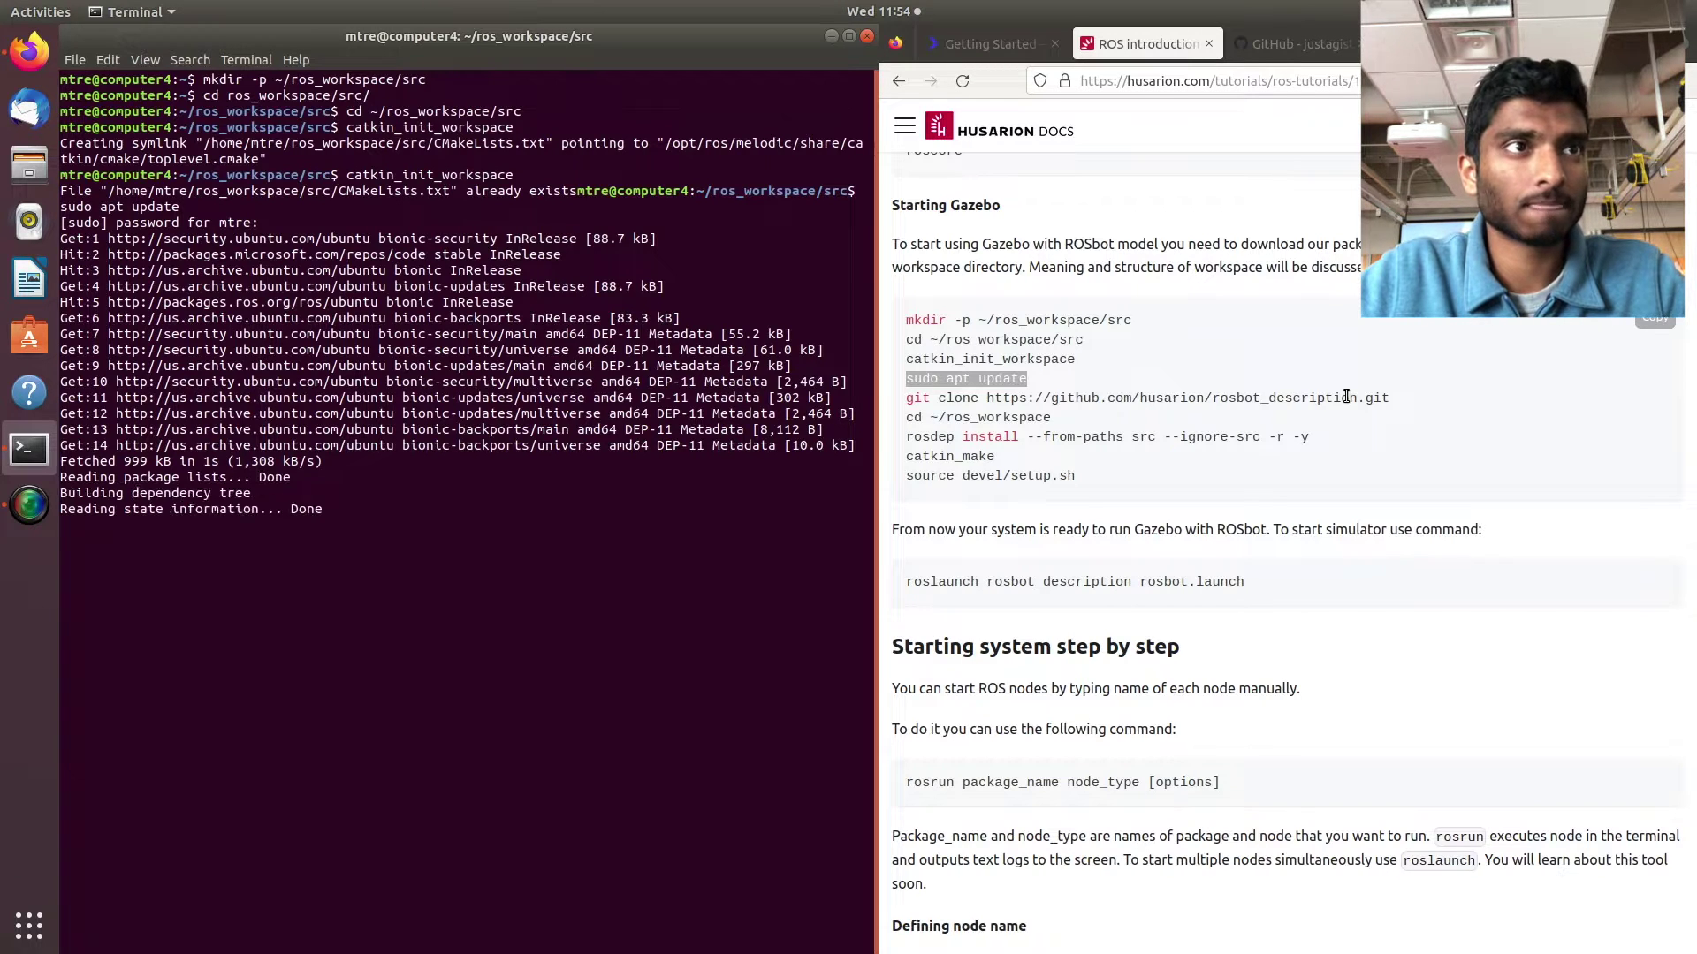
type("sudo apt update")
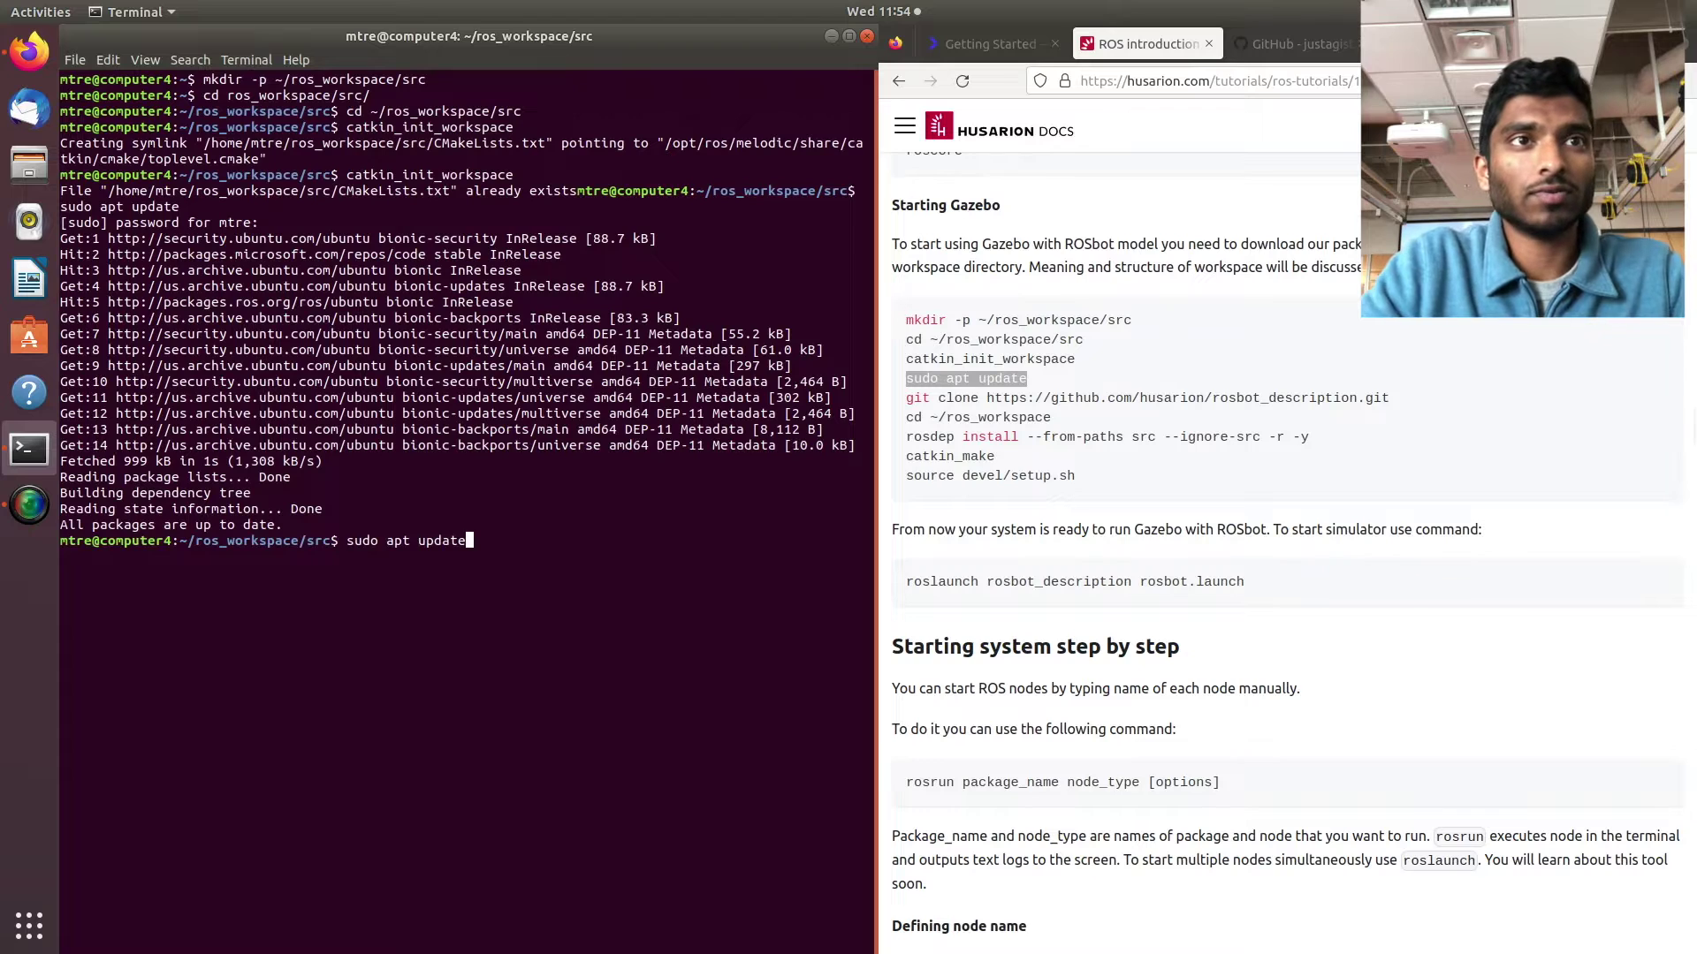
key("BackSpace")
key("BackSpace")
key("BackSpace")
key("BackSpace")
type("grade")
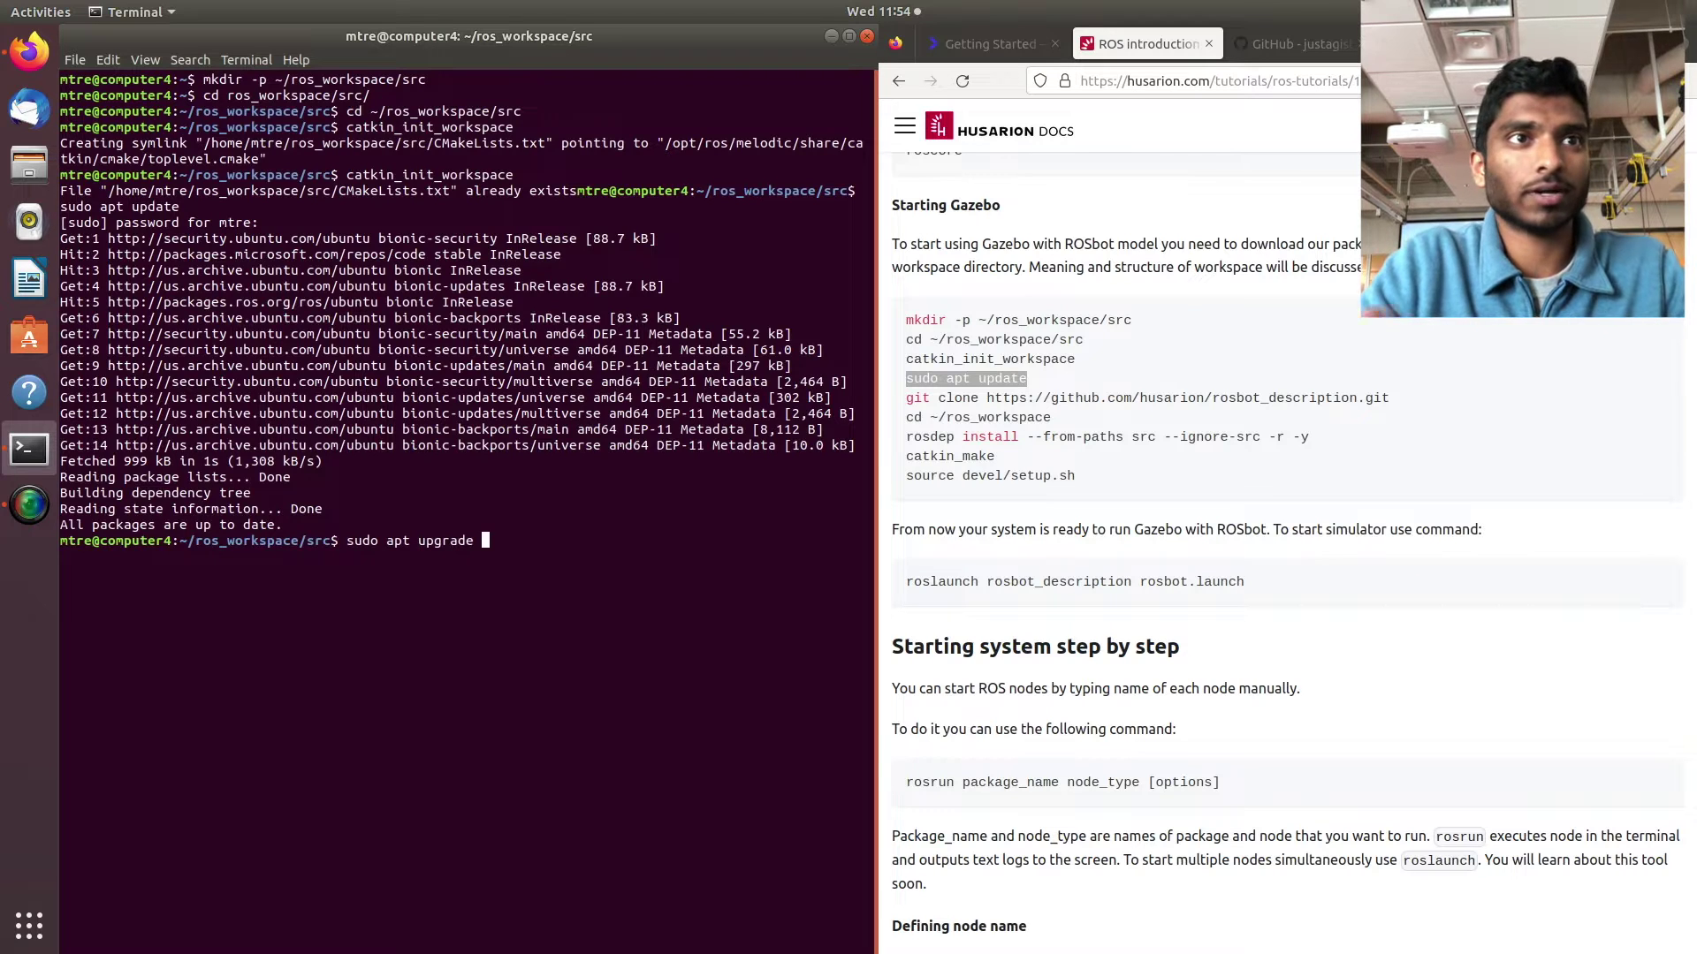
key("Return")
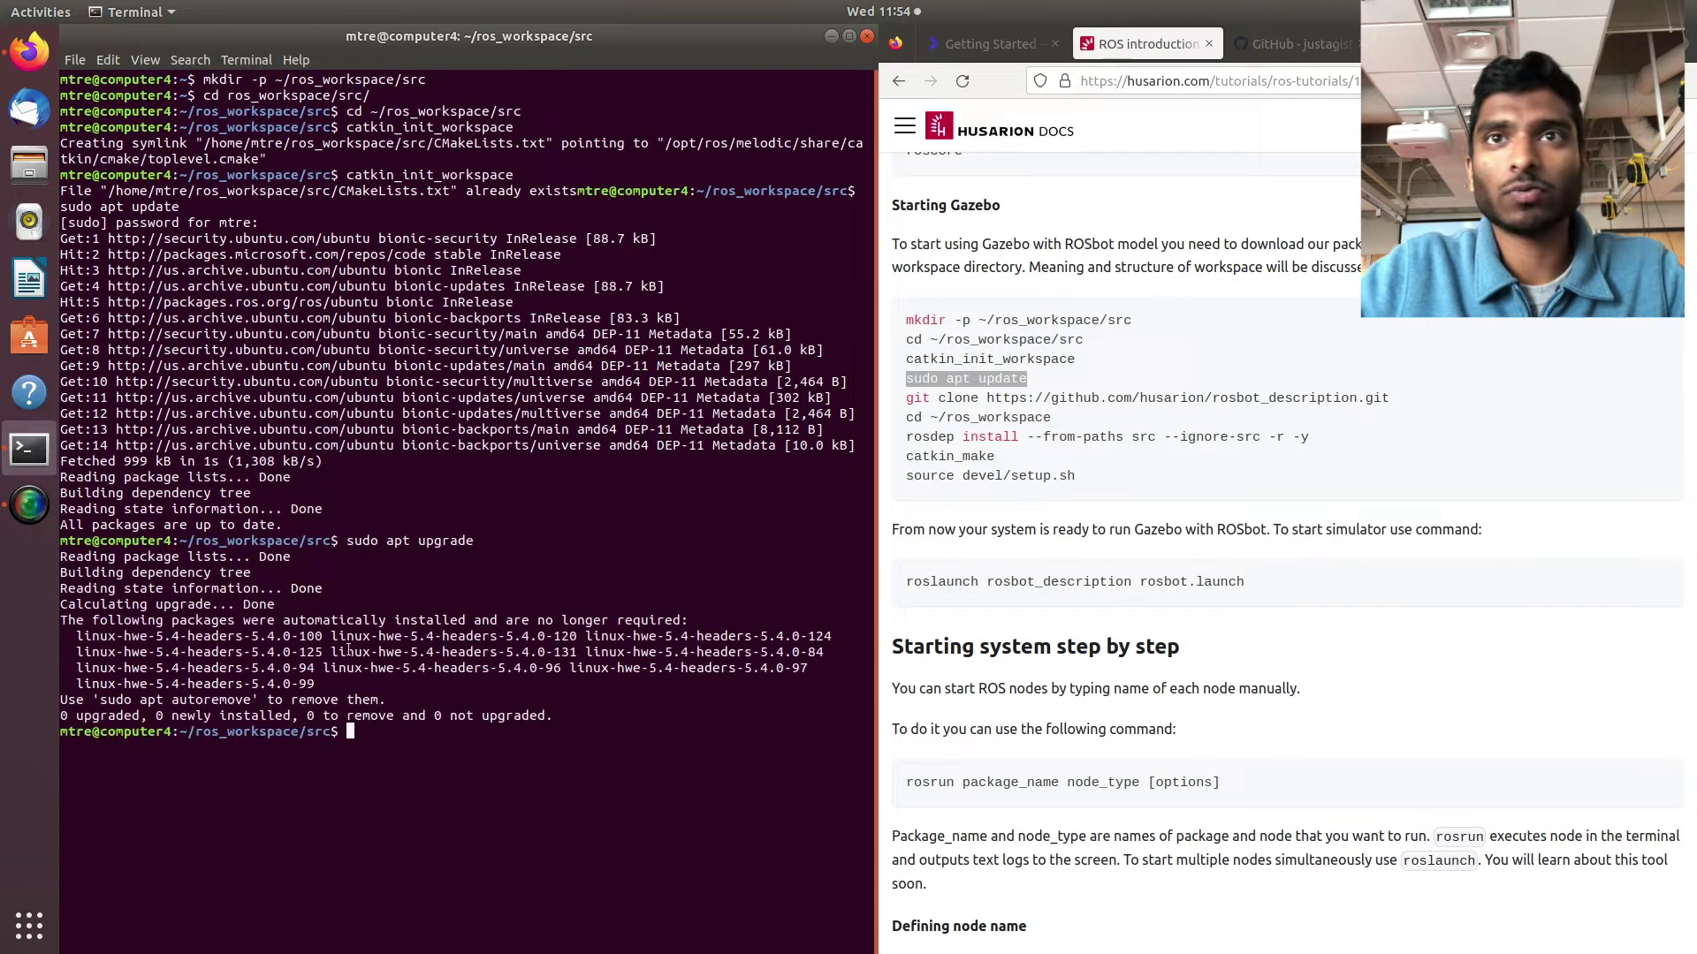
double_click(1168, 398)
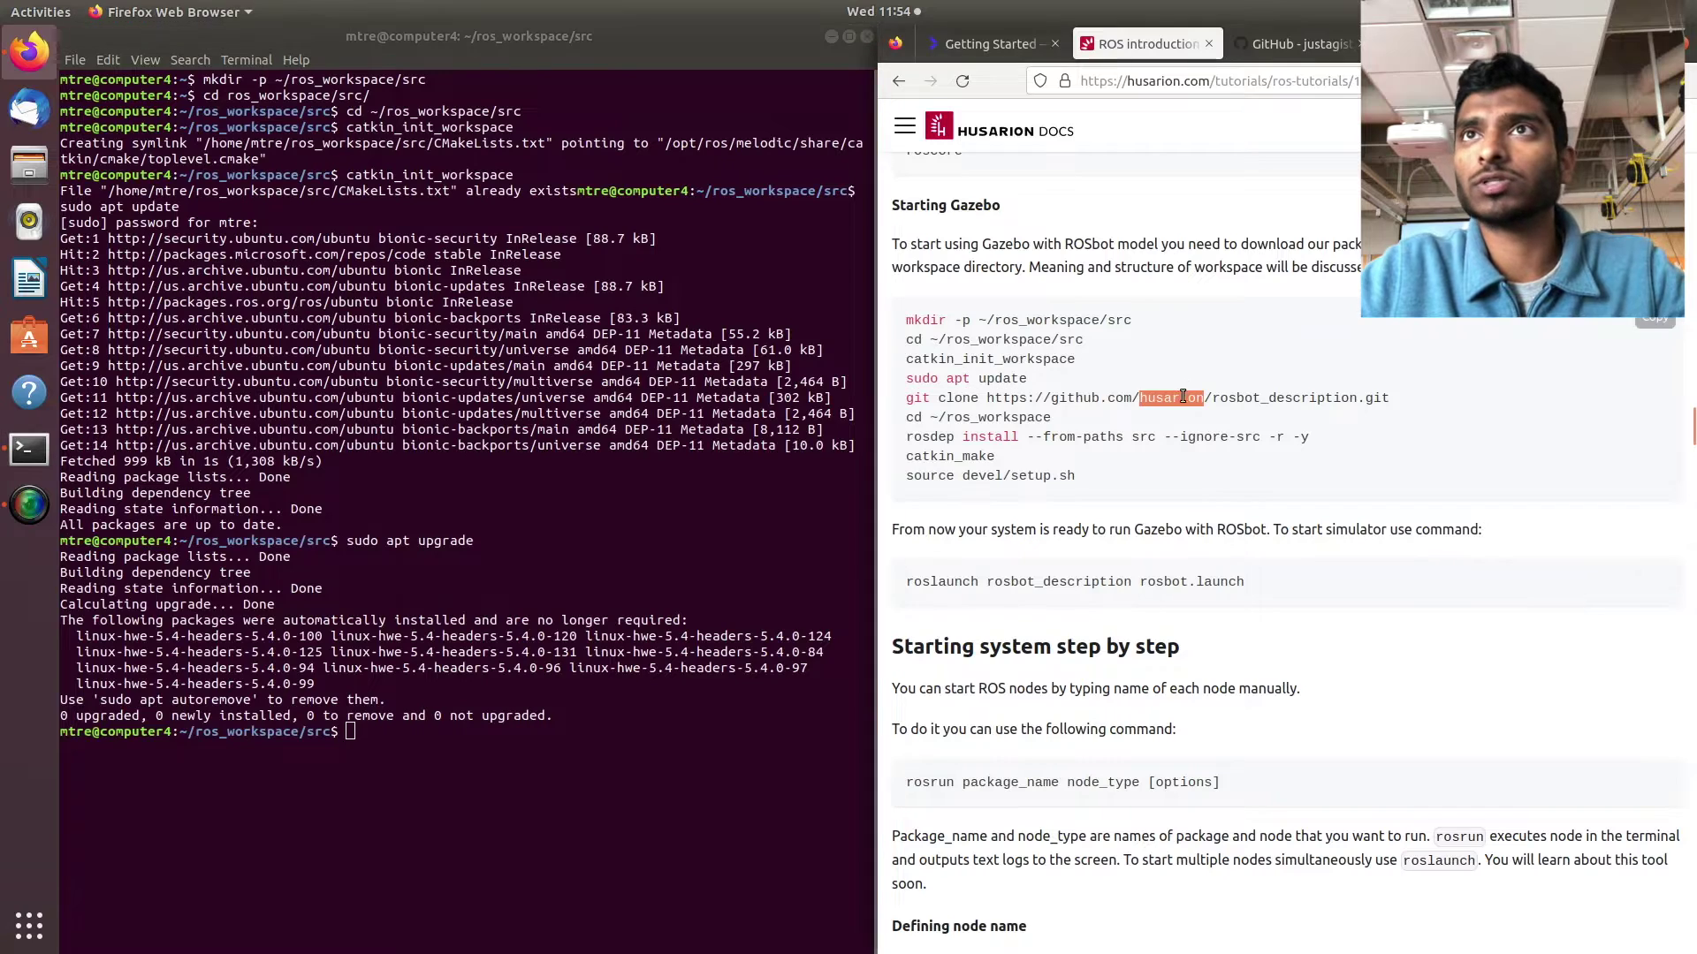
Clone the panda_simulator melodic-devel branch into ~/ros_workspace/src.
left_click(1280, 42)
scroll(1153, 420, "down", 15)
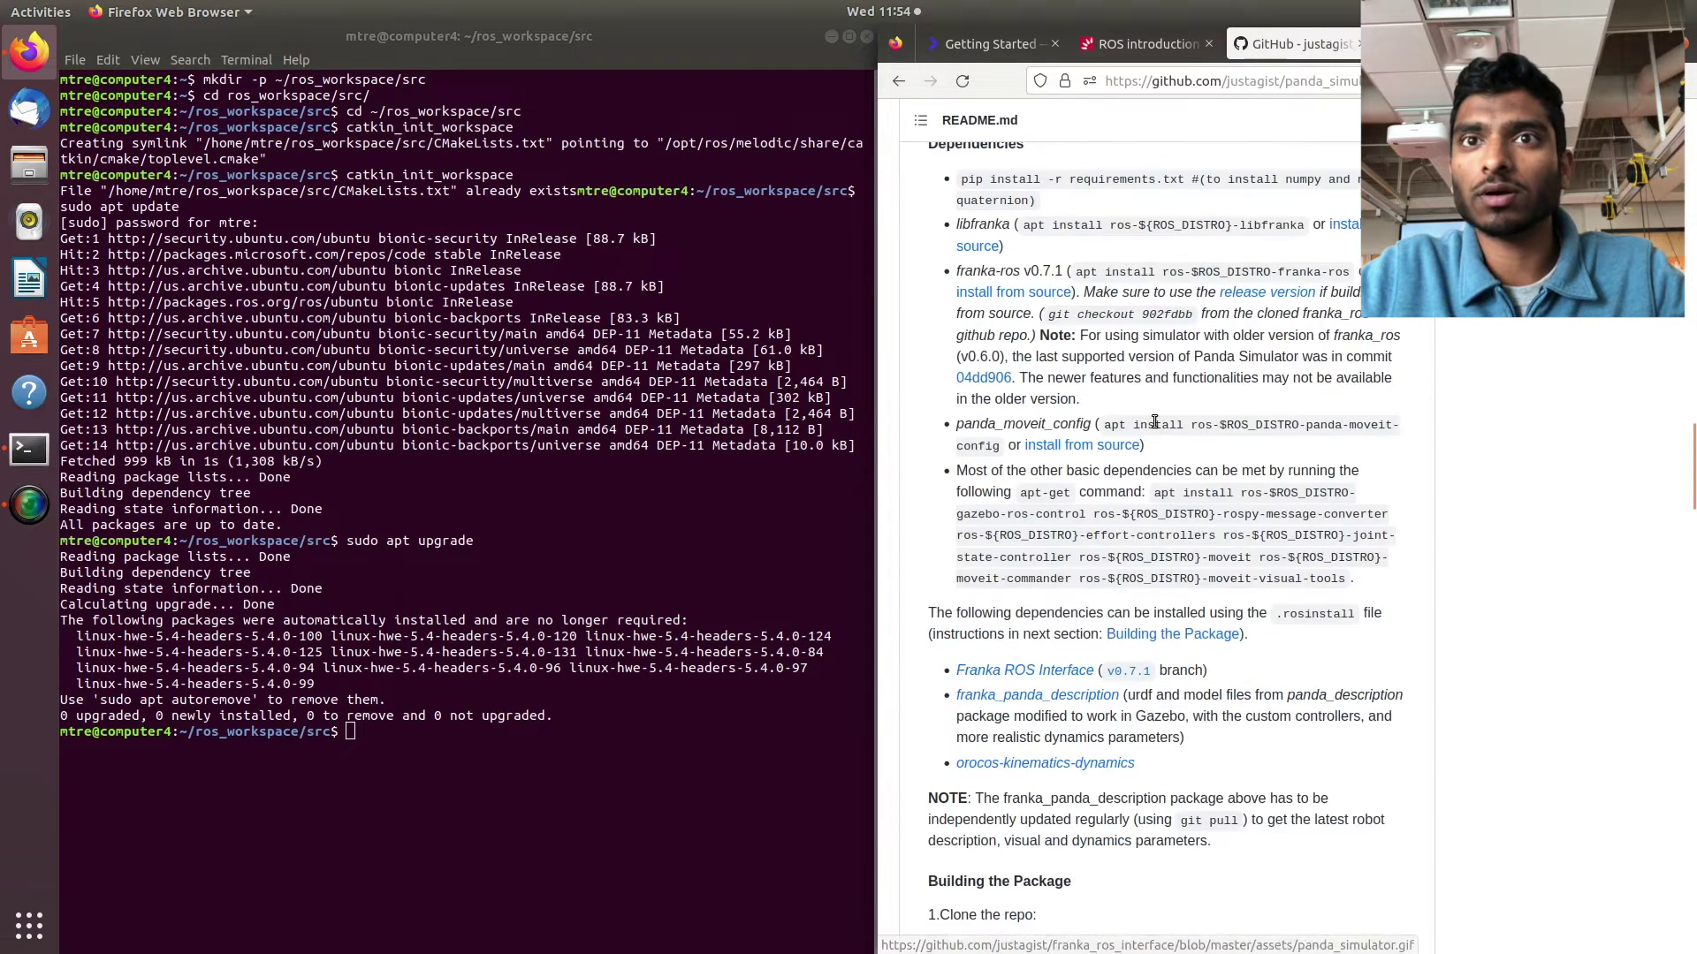
scroll(1155, 422, "down", 7)
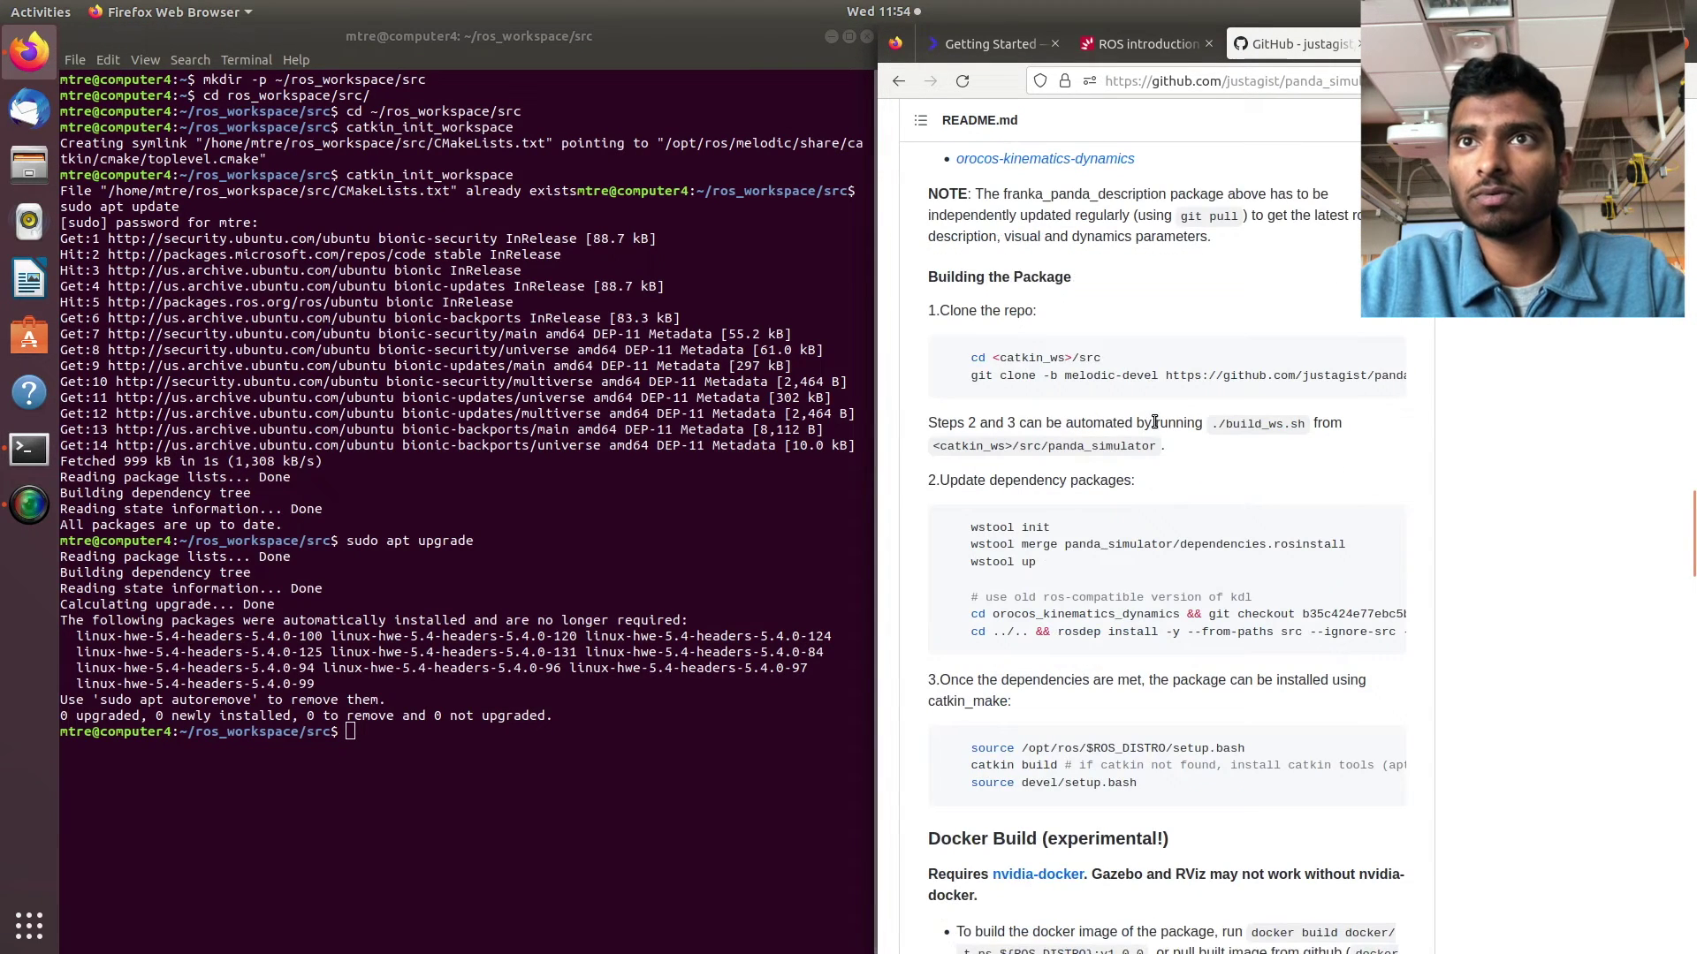
triple_click(1208, 378)
key("ctrl+c")
left_click(442, 839)
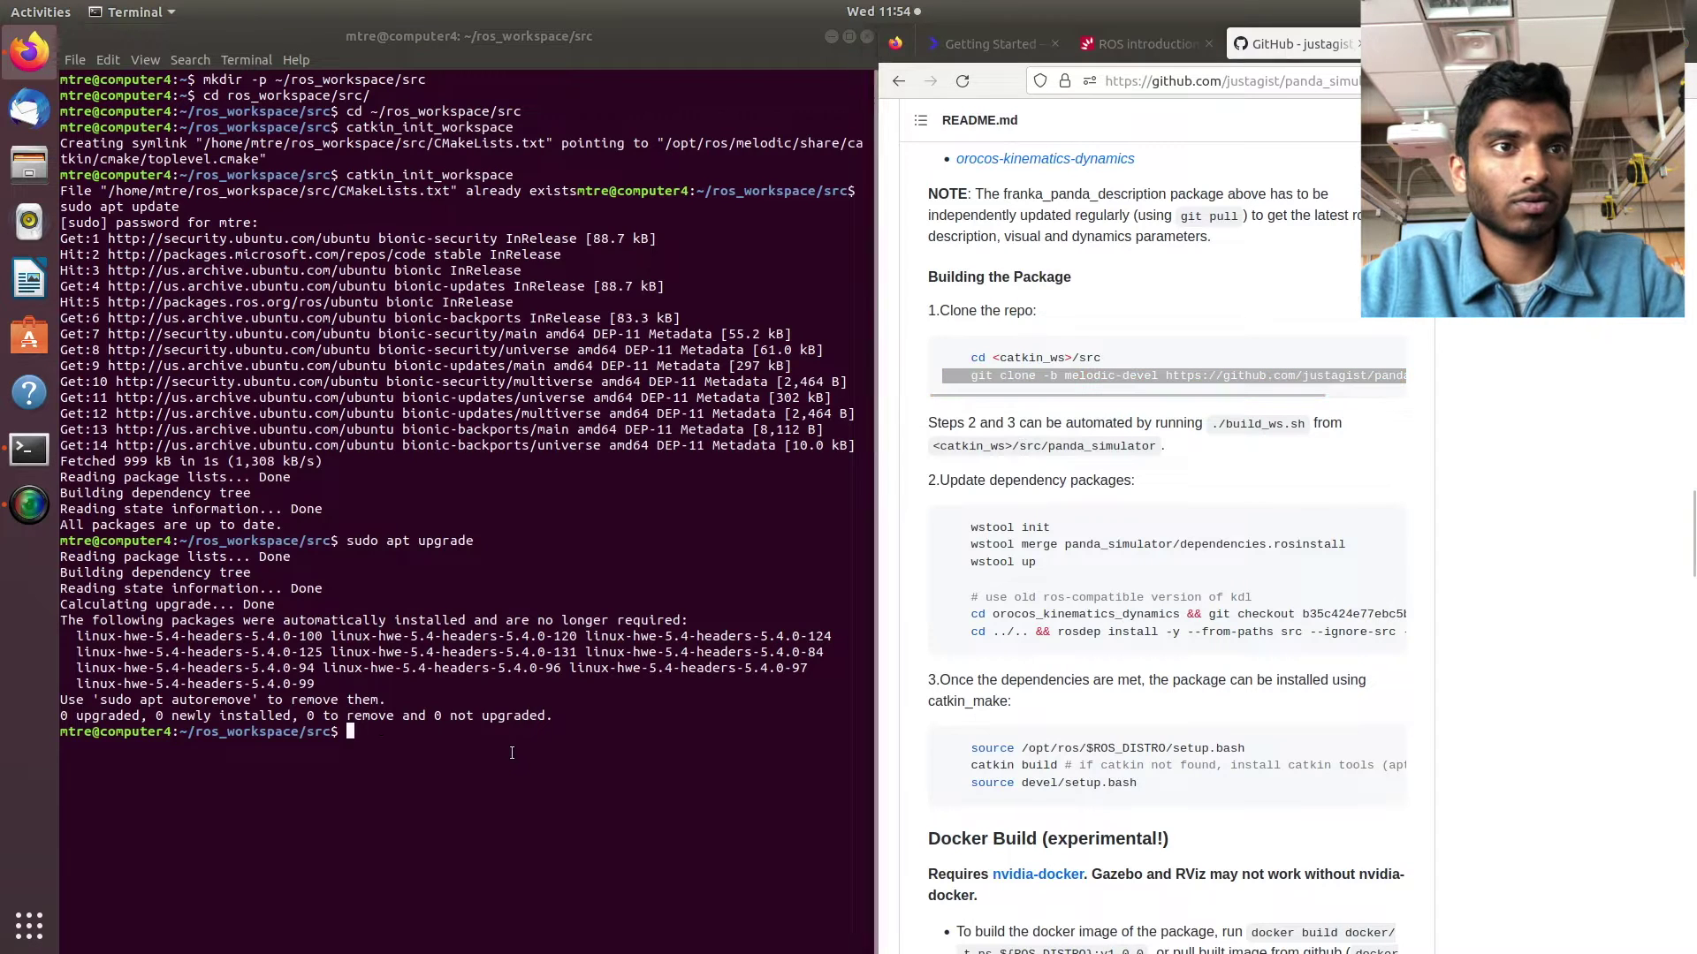
key("ctrl+shift+v")
key("Return")
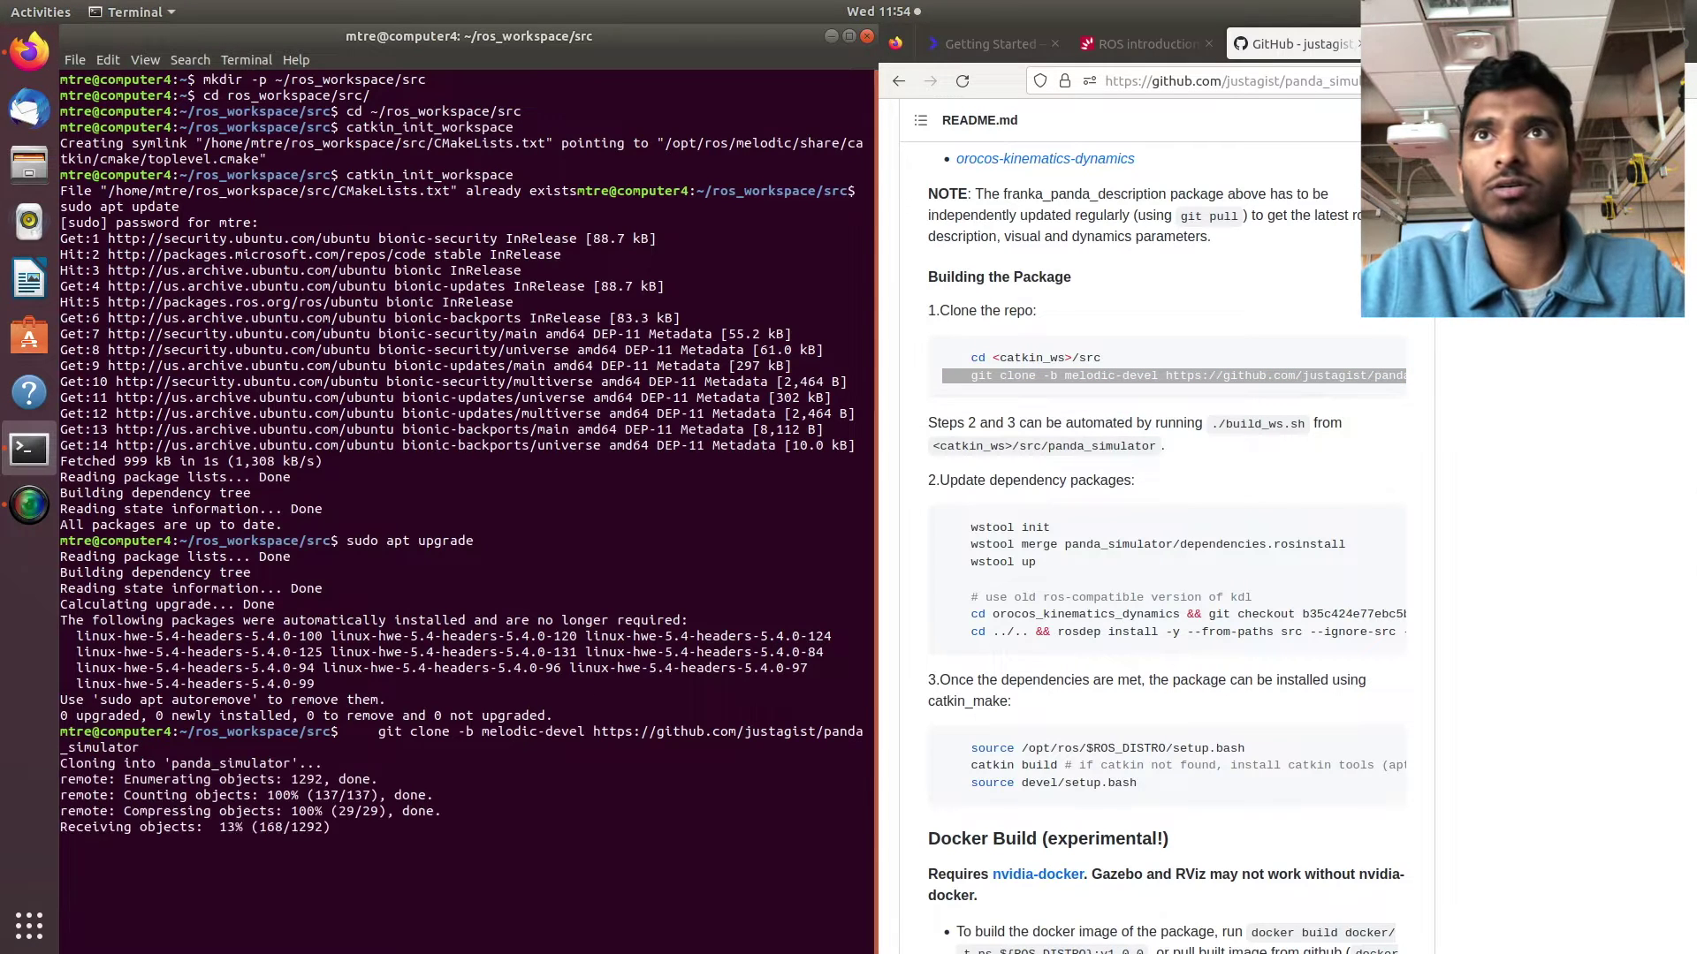
Copy the rosbot_description clone line and refresh package lists with sudo apt update.
left_click(1104, 44)
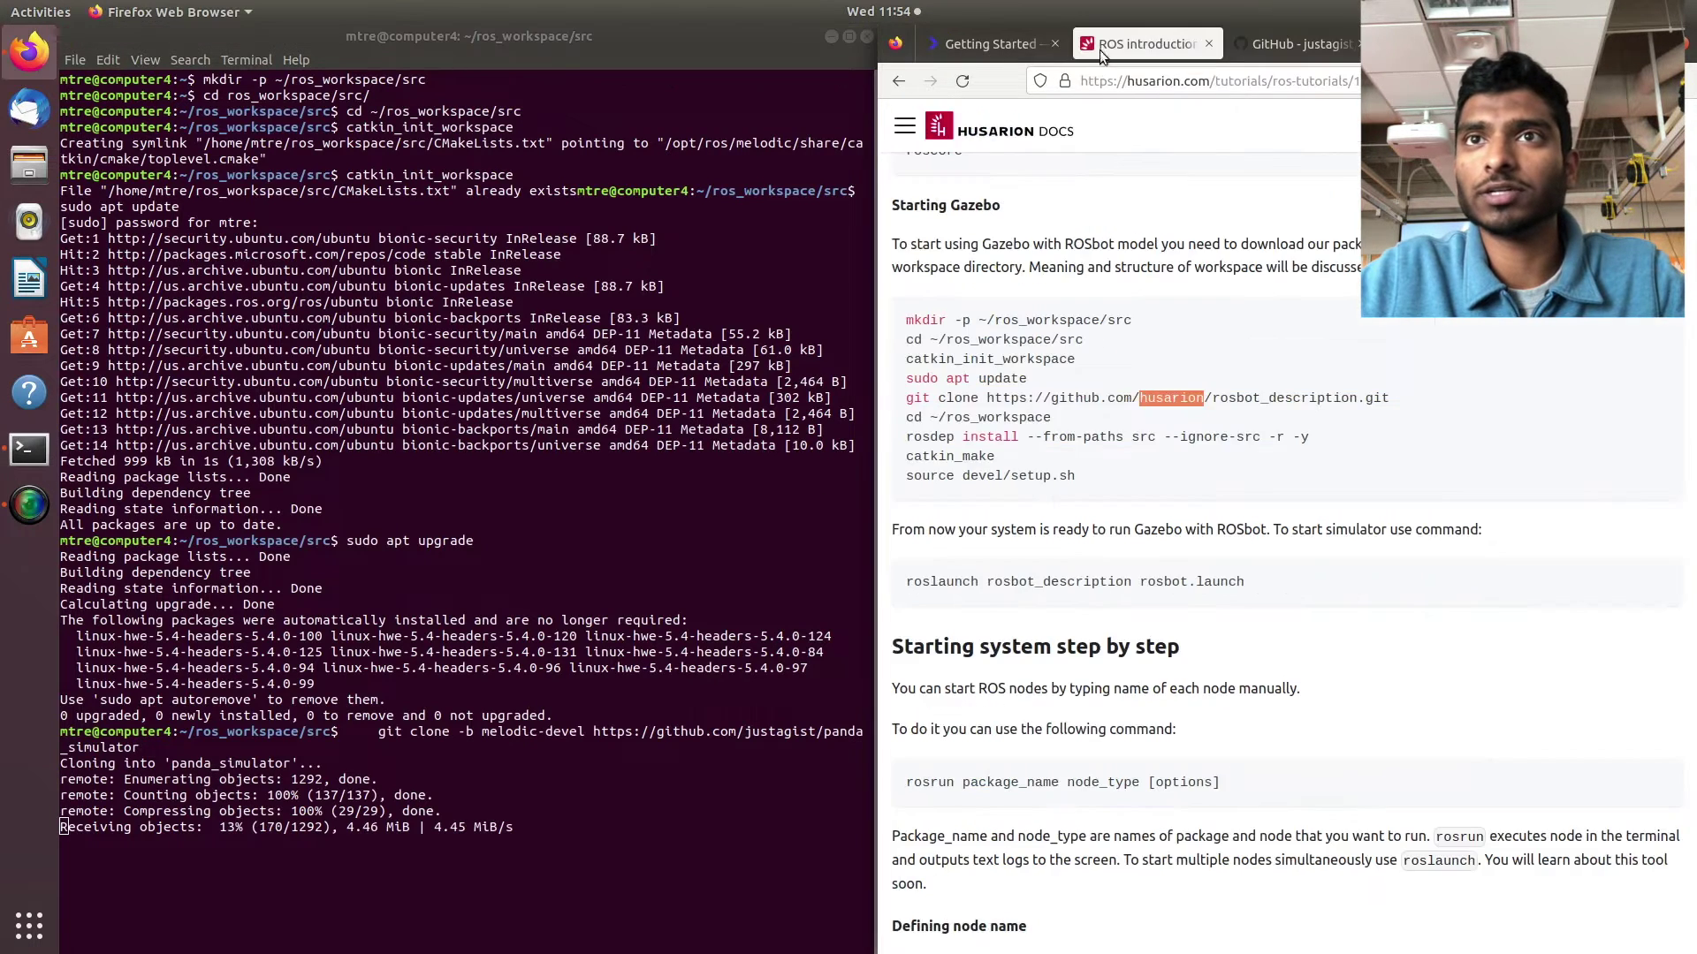
triple_click(1151, 397)
key("ctrl+c")
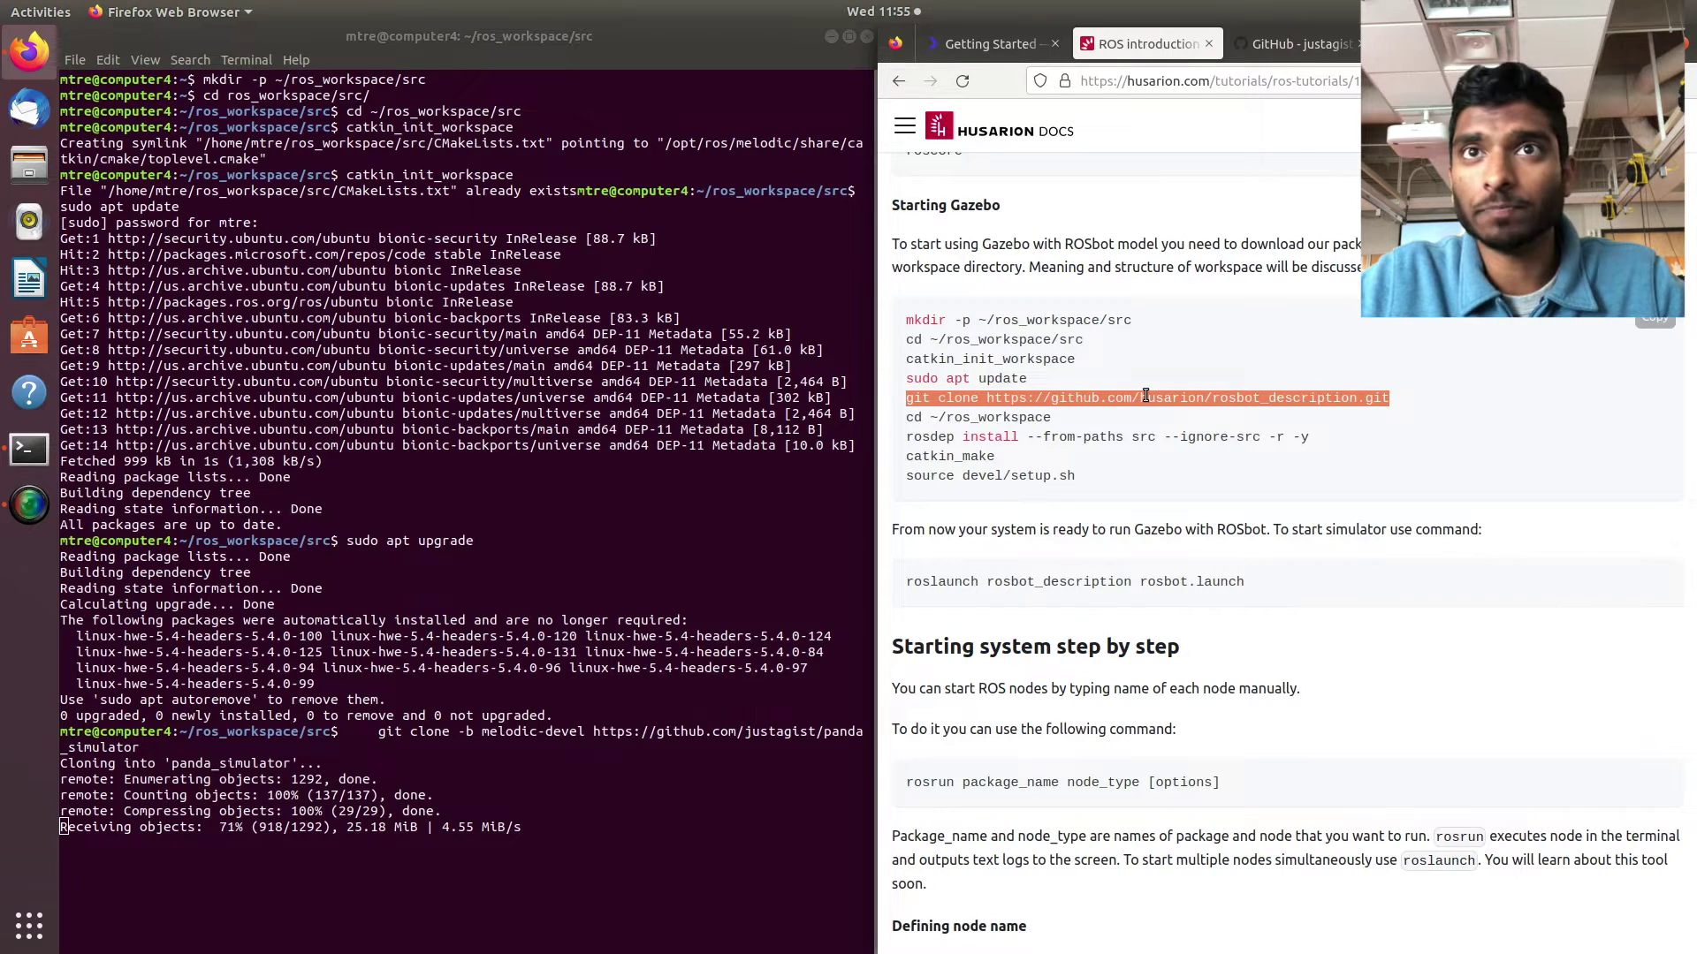
left_click(1318, 42)
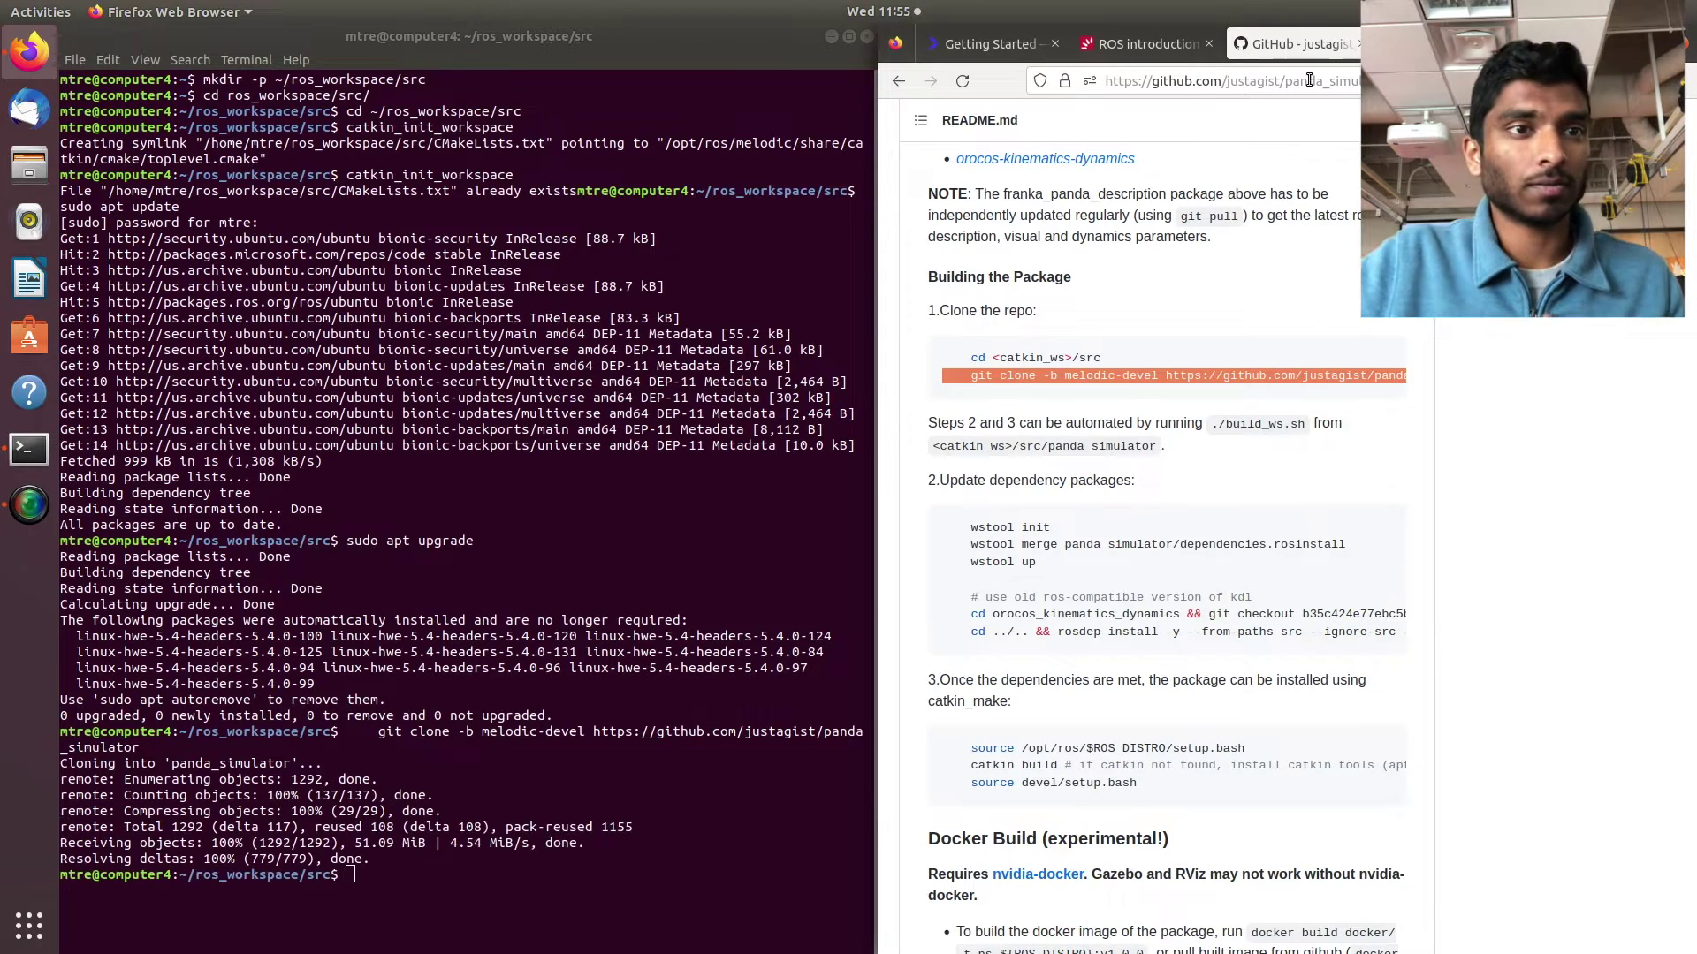
left_click(655, 852)
type("sudo apt update")
key("Return")
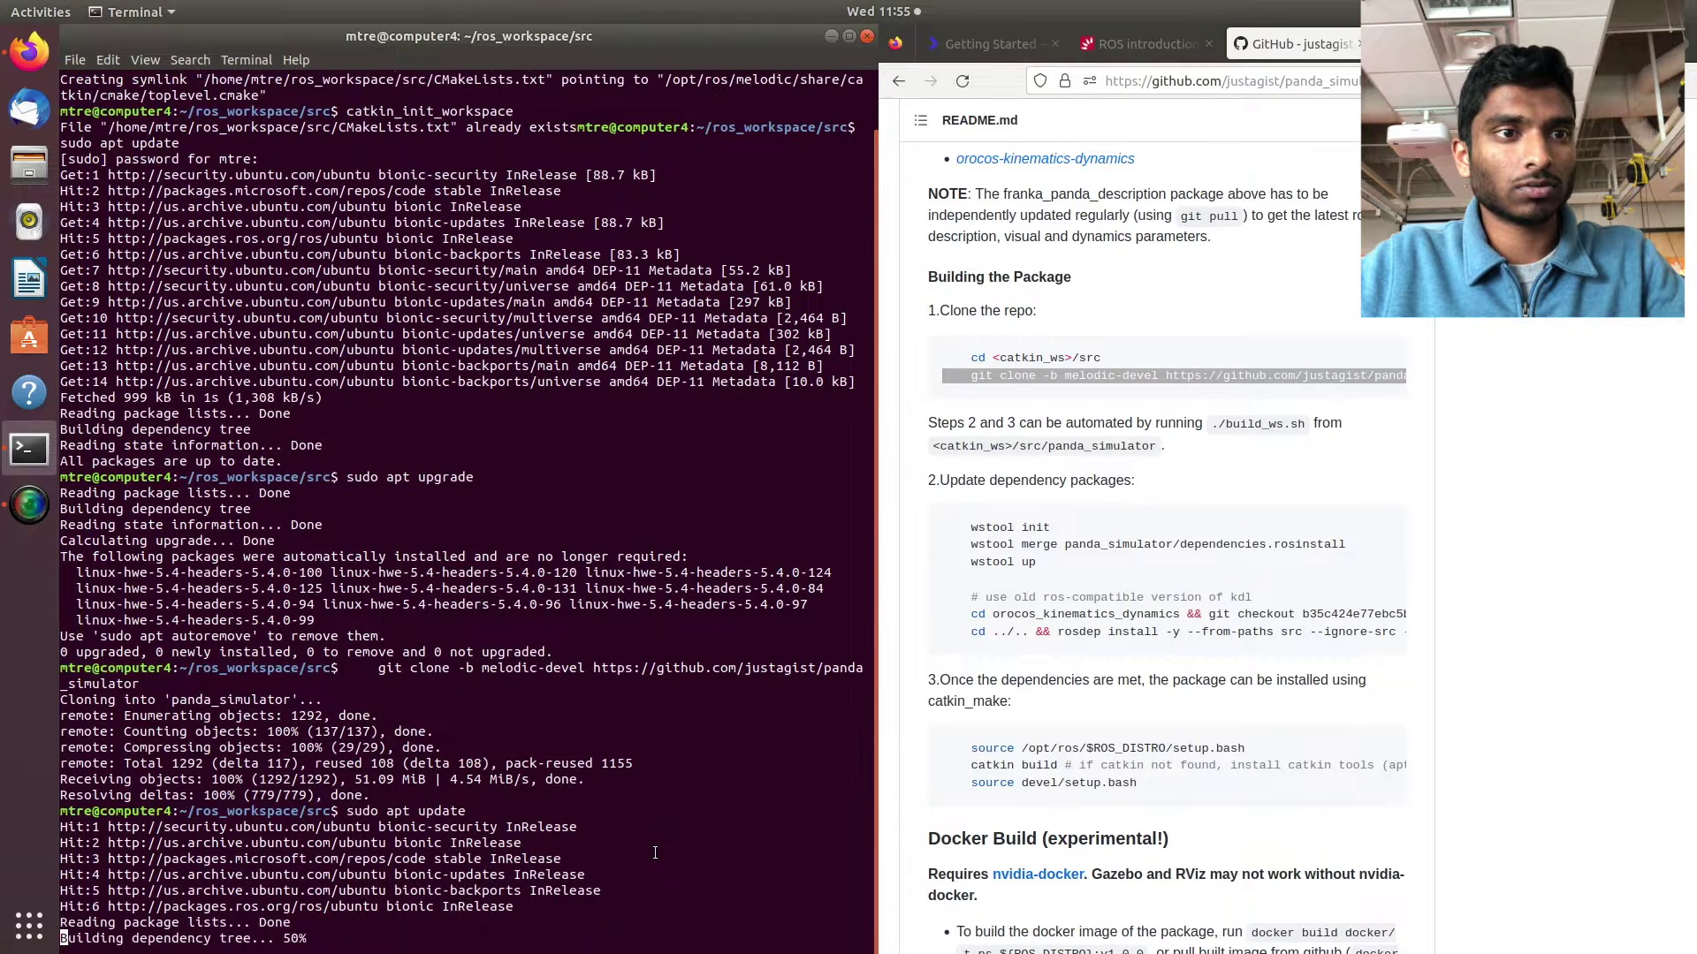
Clone rosbot_description into src, aborting the stuck first attempt and rerunning git clone.
key("ctrl+shift+v")
type(".")
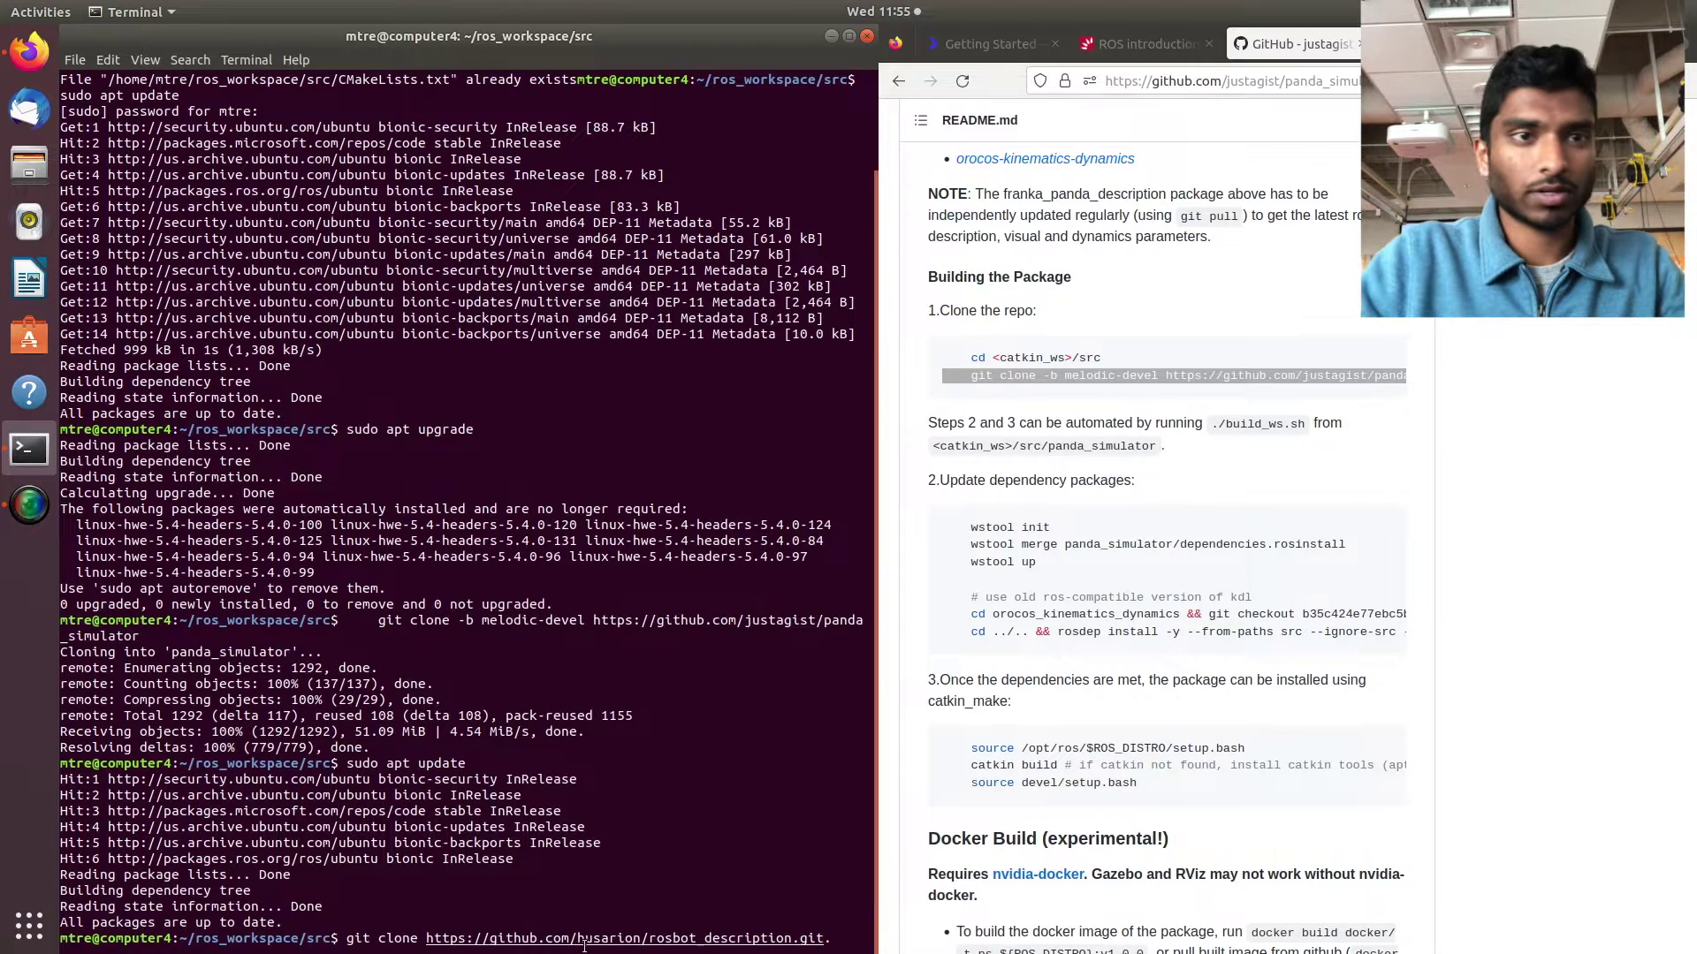
key("Return")
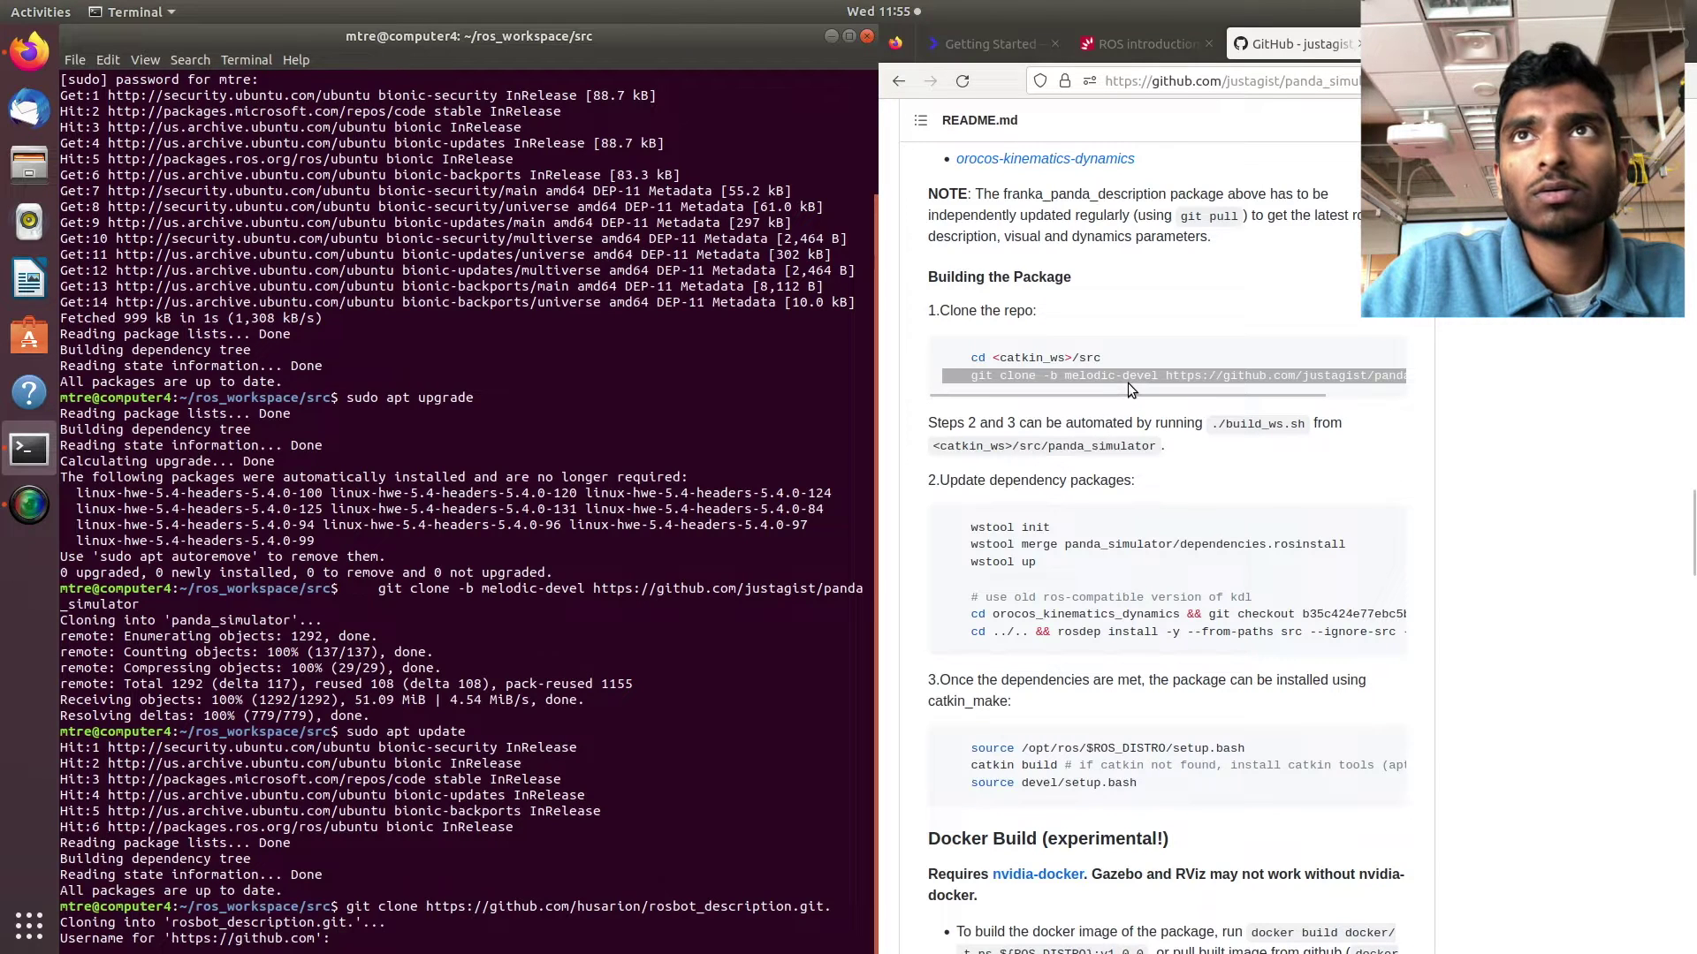
left_click(1136, 44)
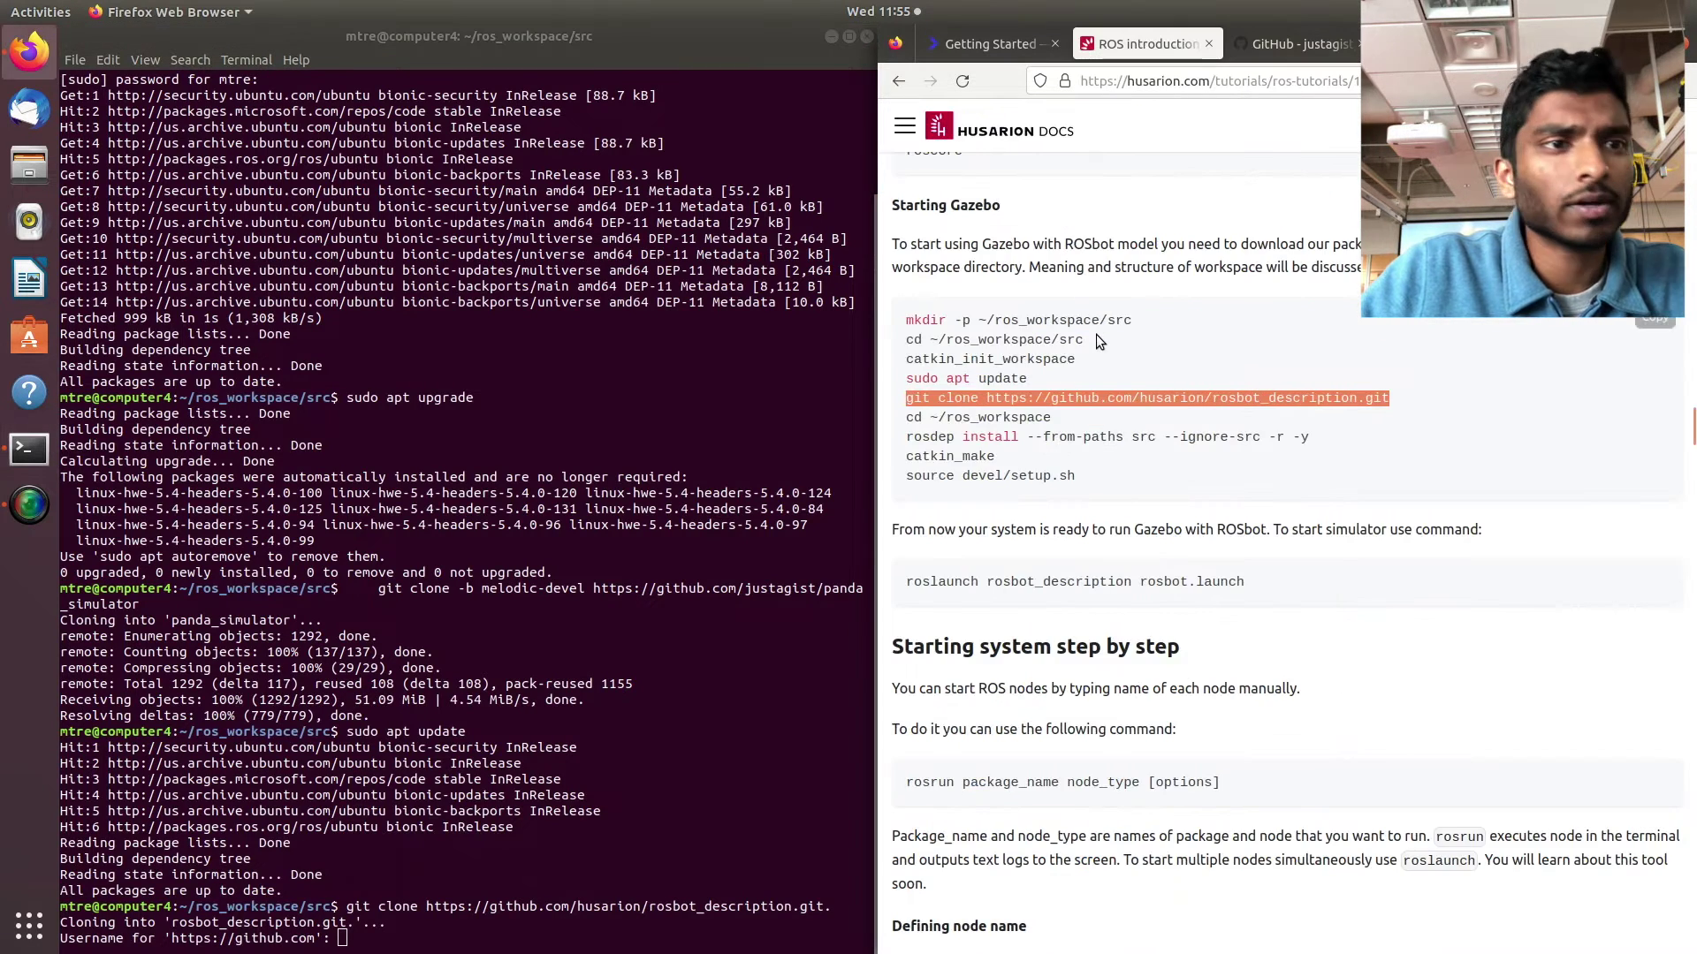
left_click(610, 950)
key("ctrl+c")
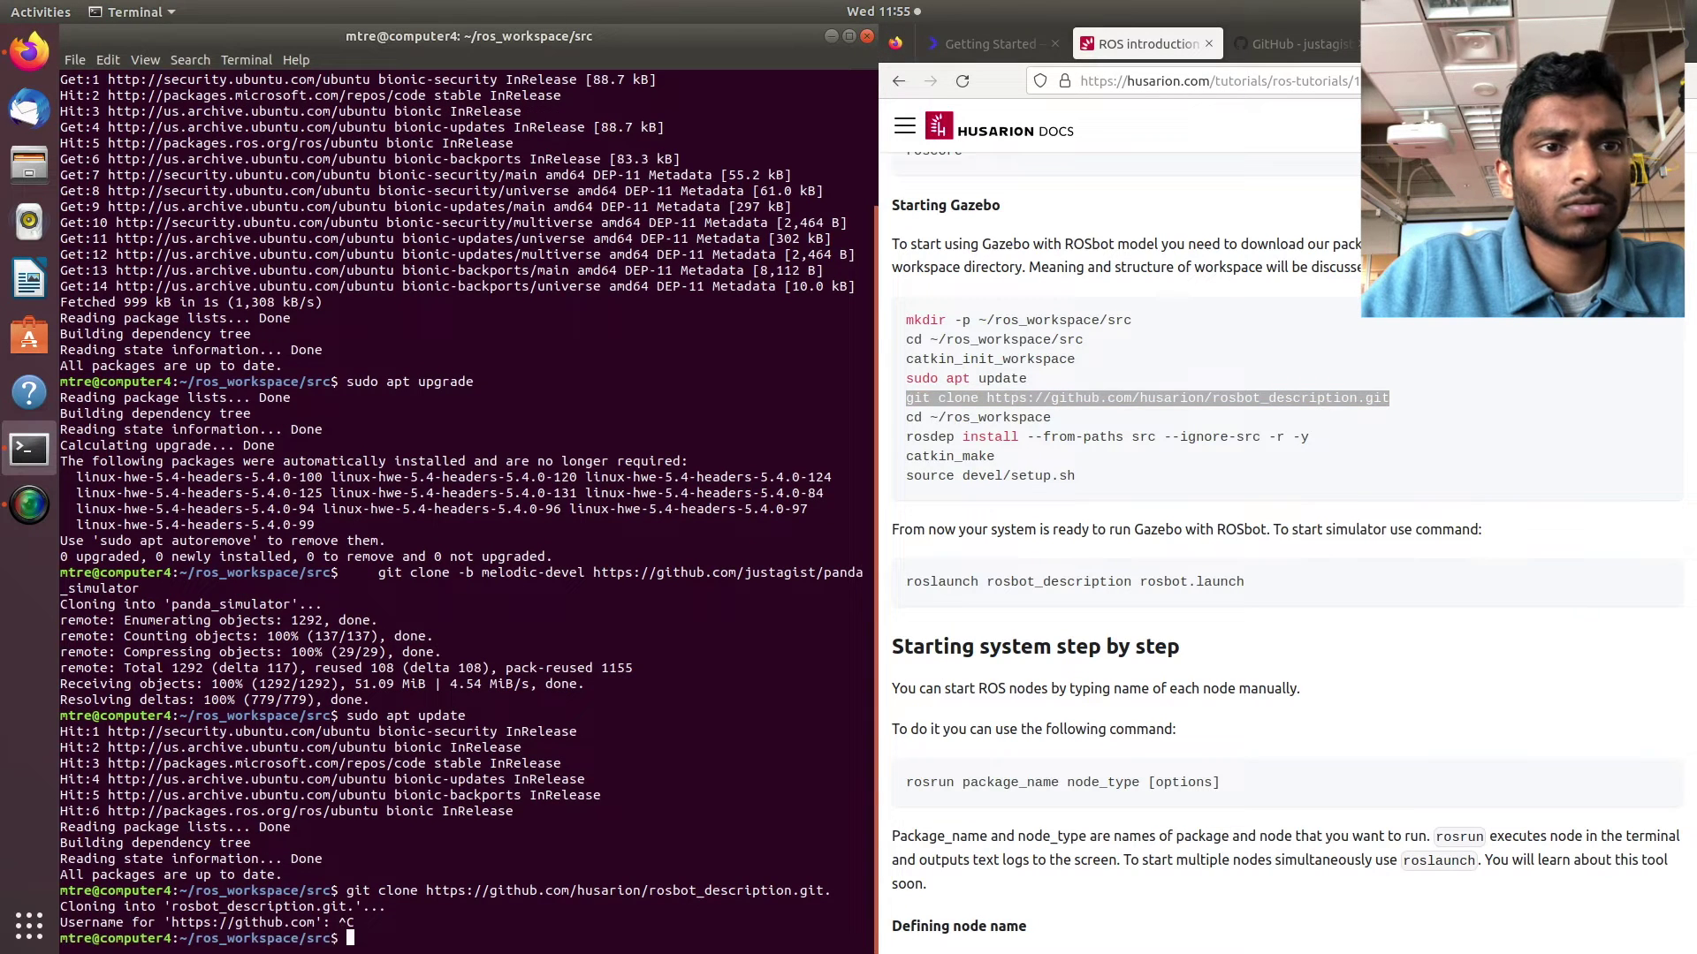
type("gti")
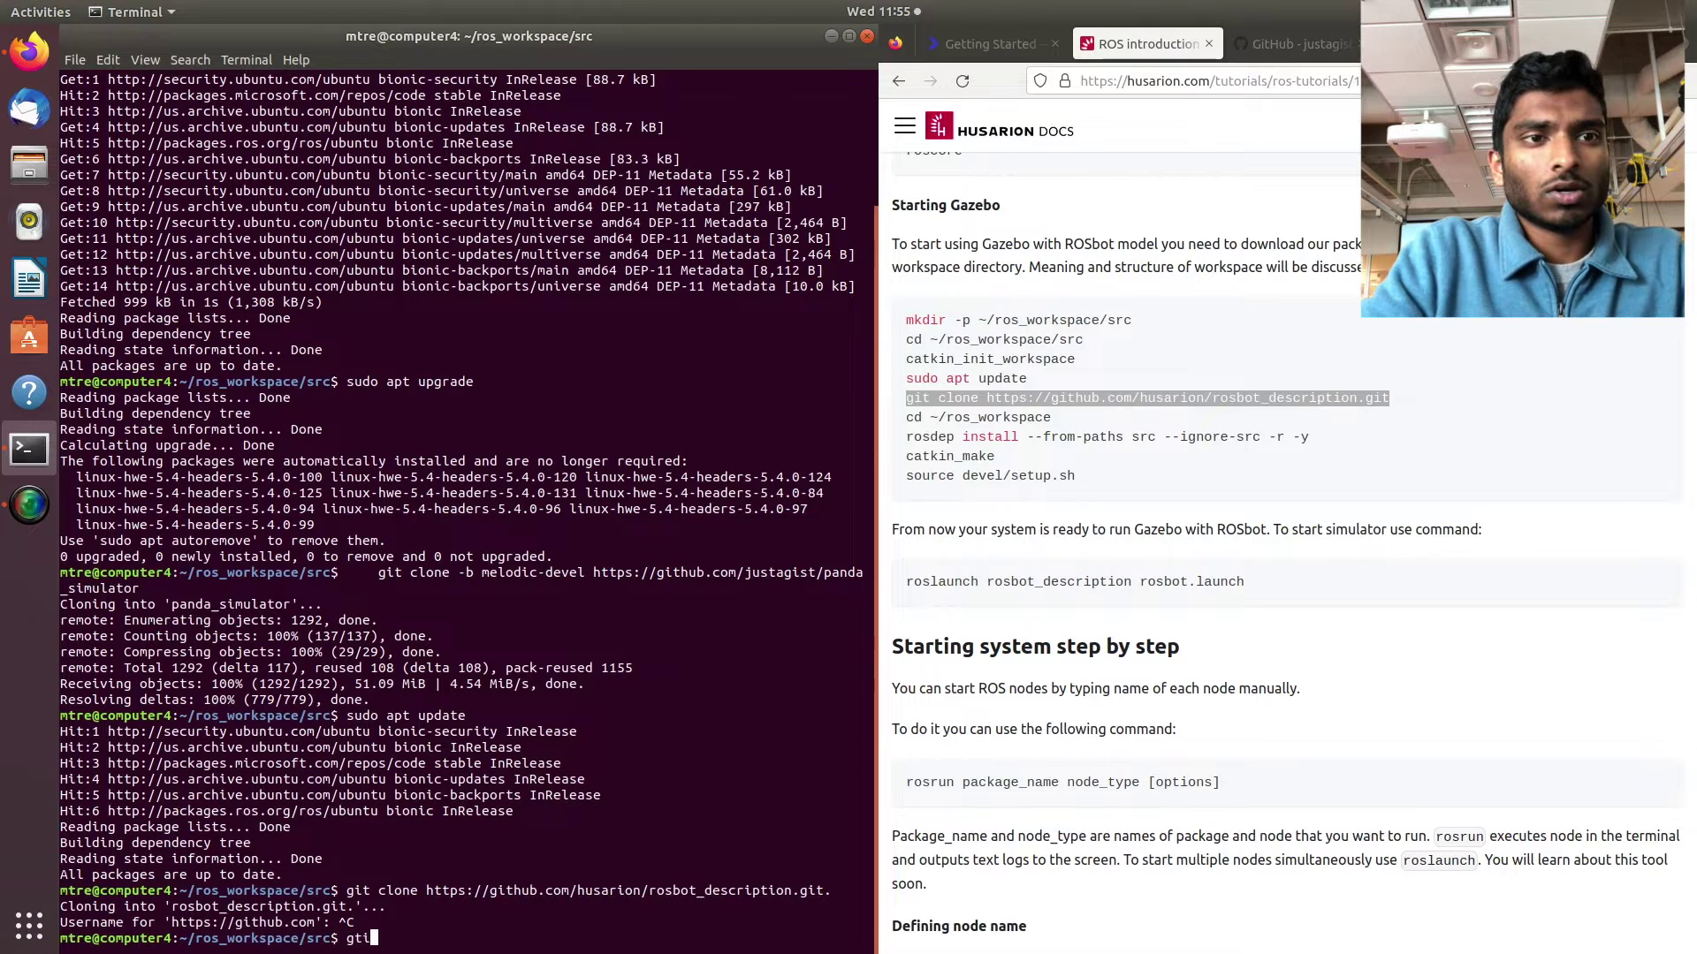
key("BackSpace")
key("BackSpace")
type("it clone")
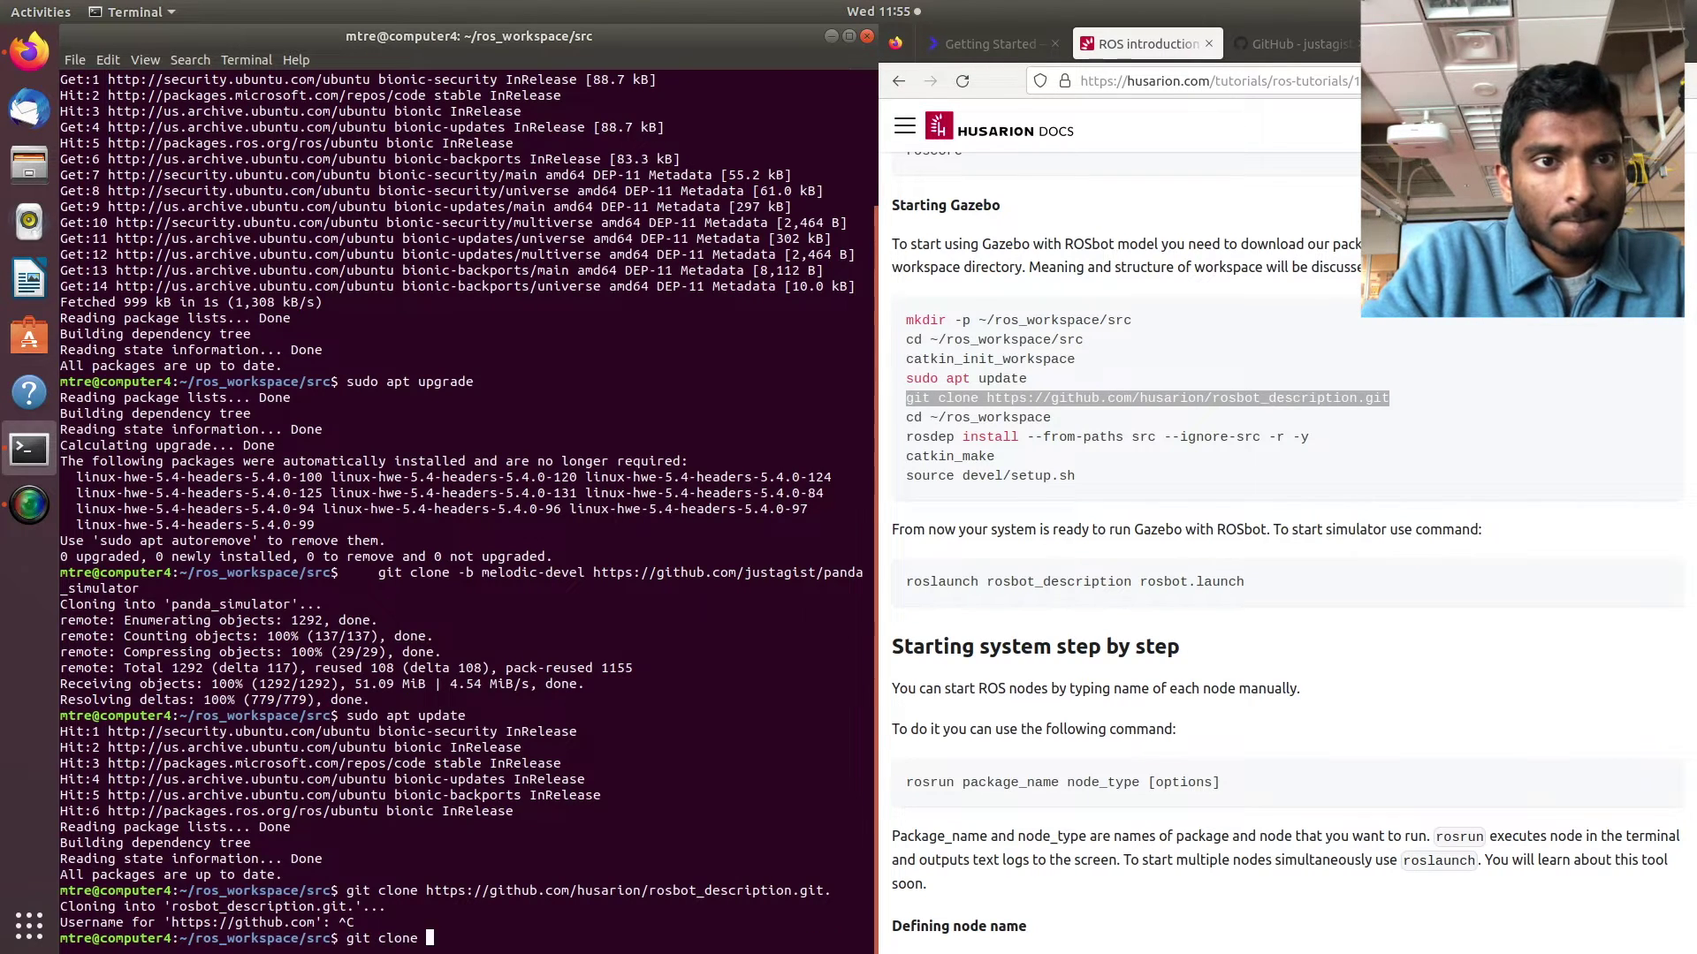
key("ctrl+shift+v")
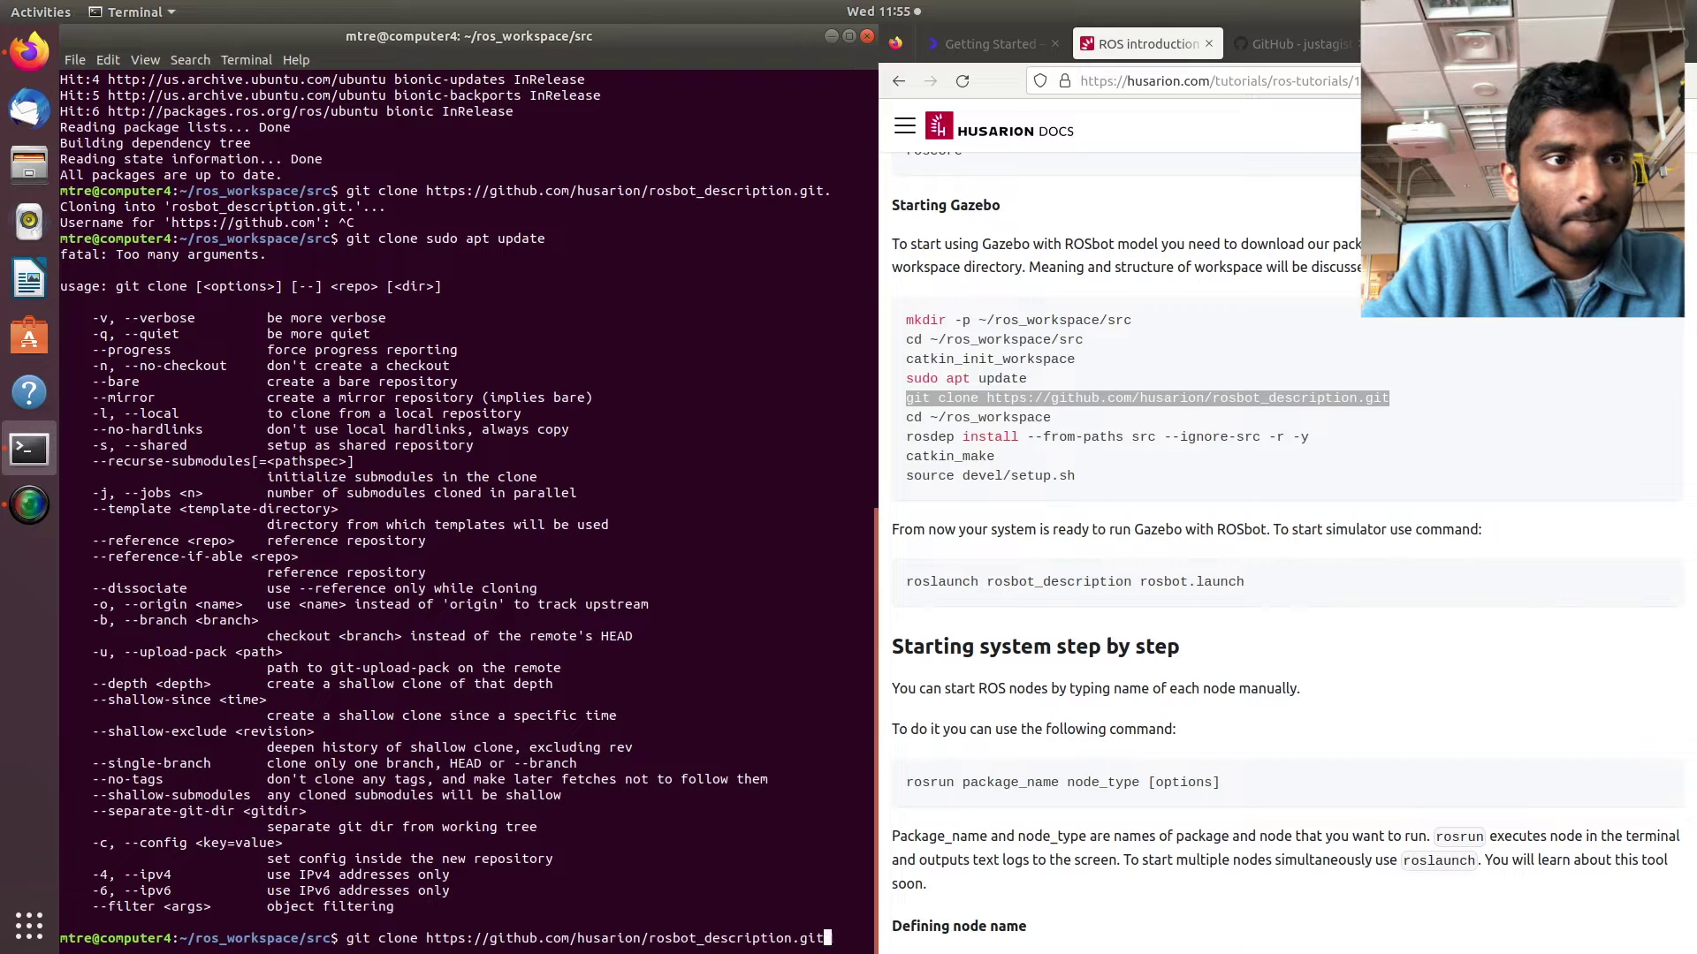
key("Return")
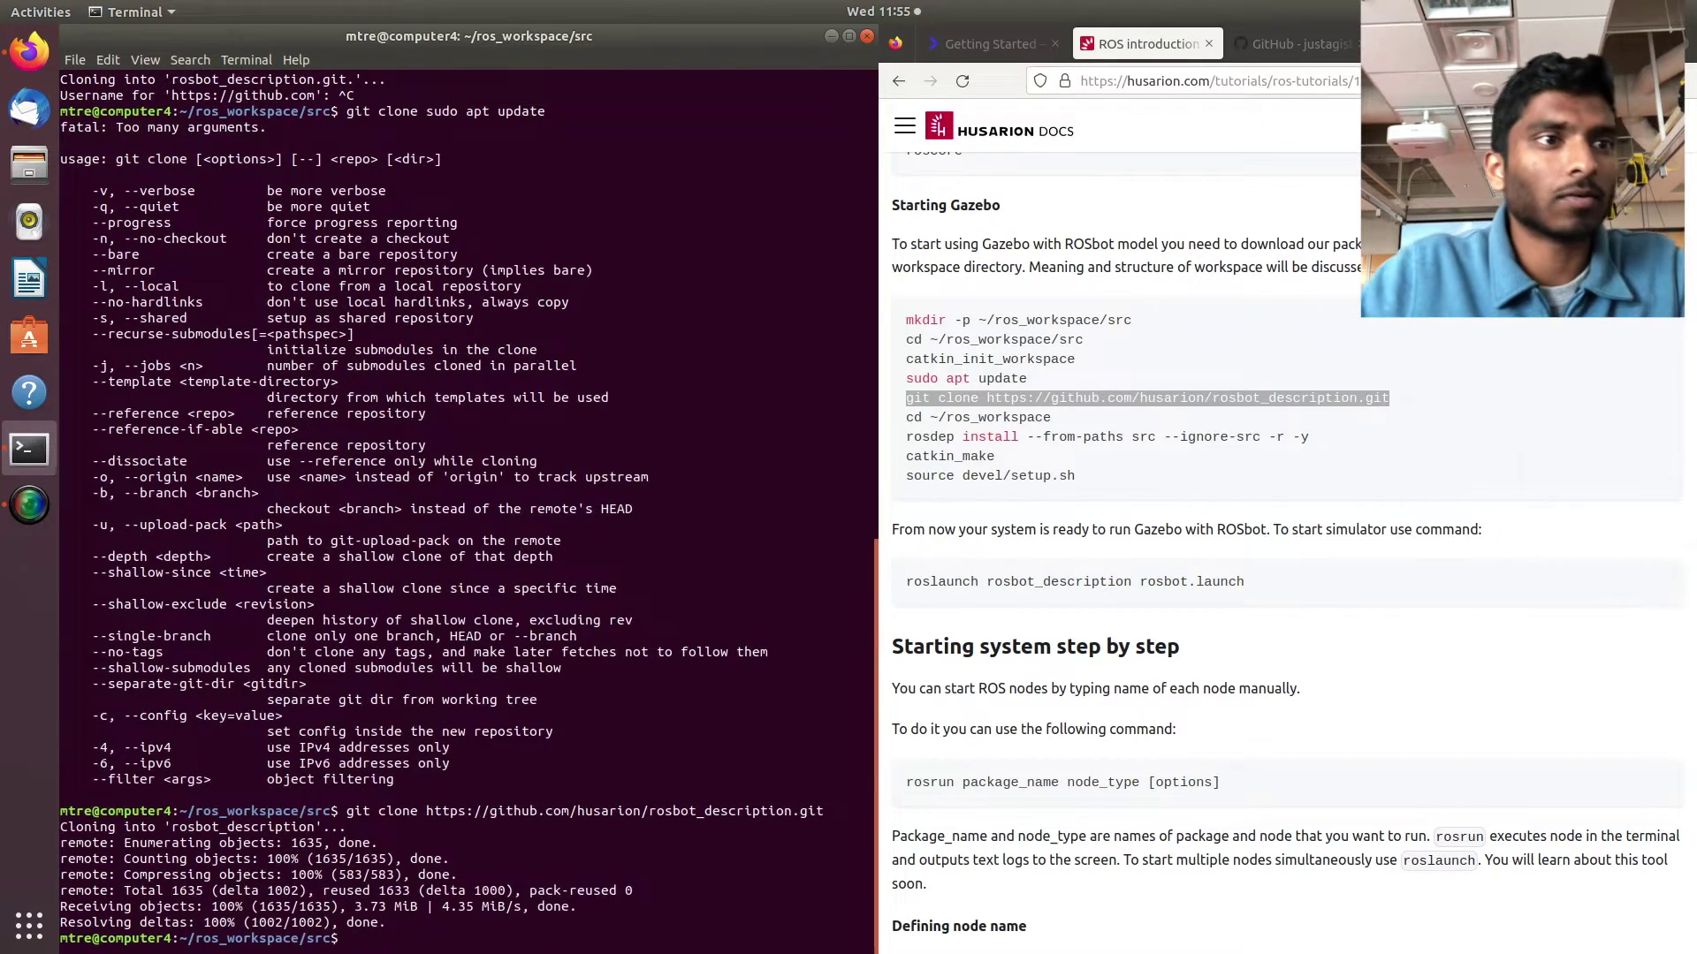
left_click(29, 163)
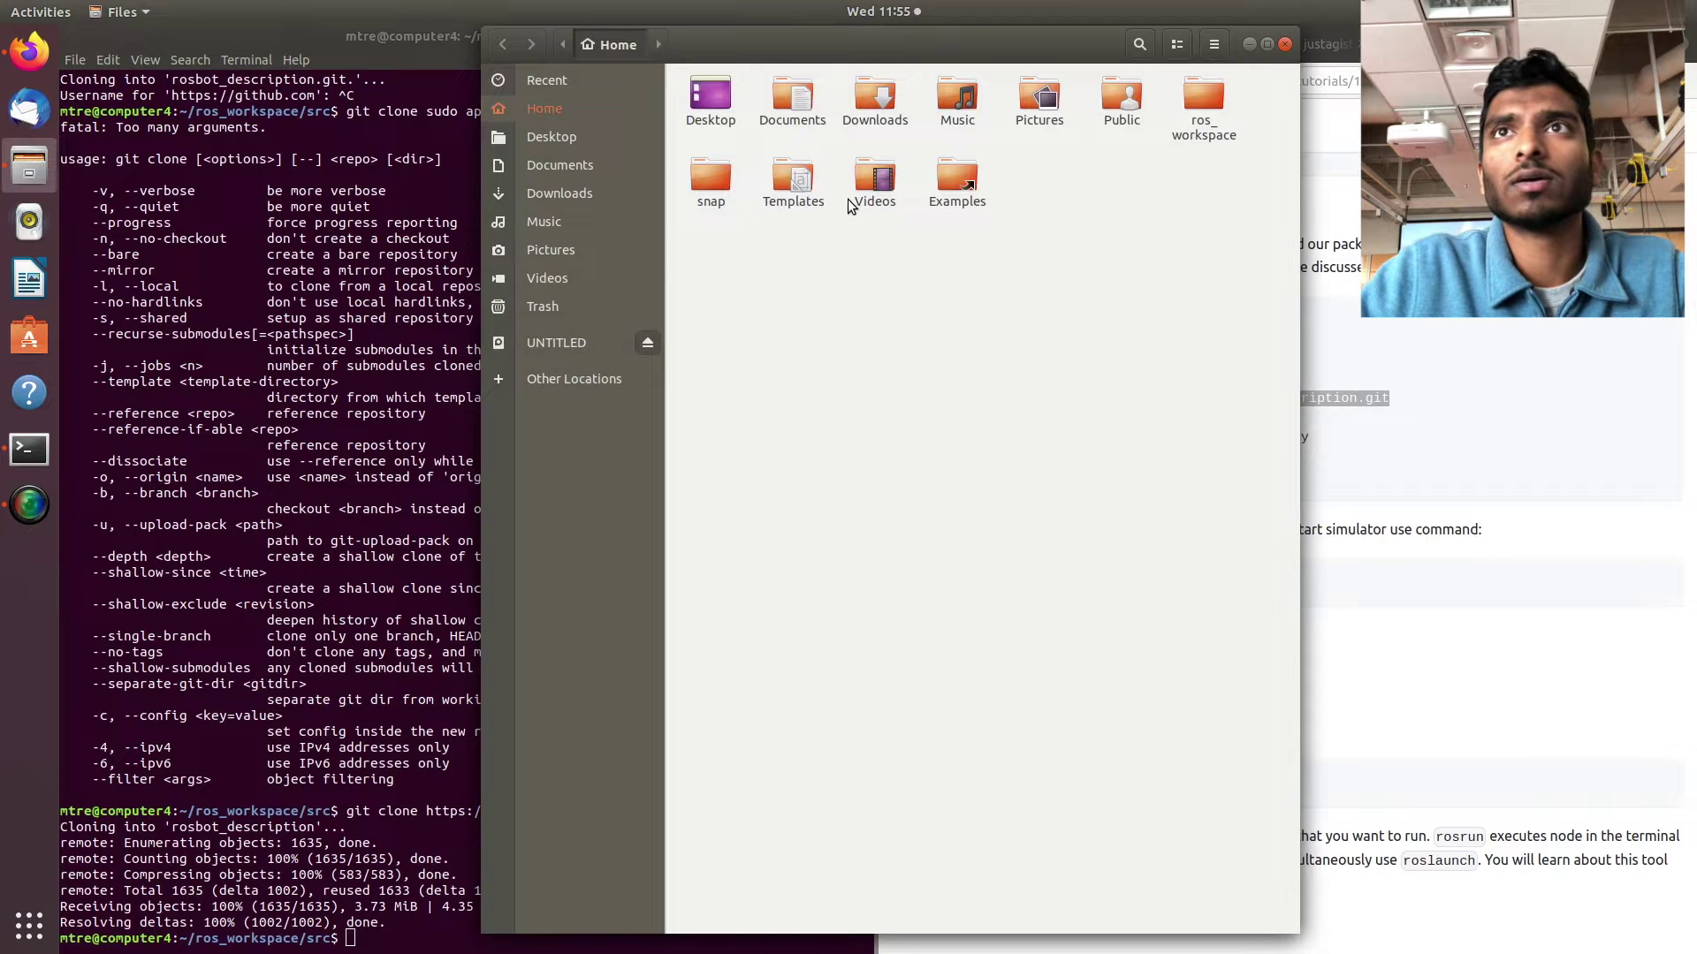
double_click(1203, 99)
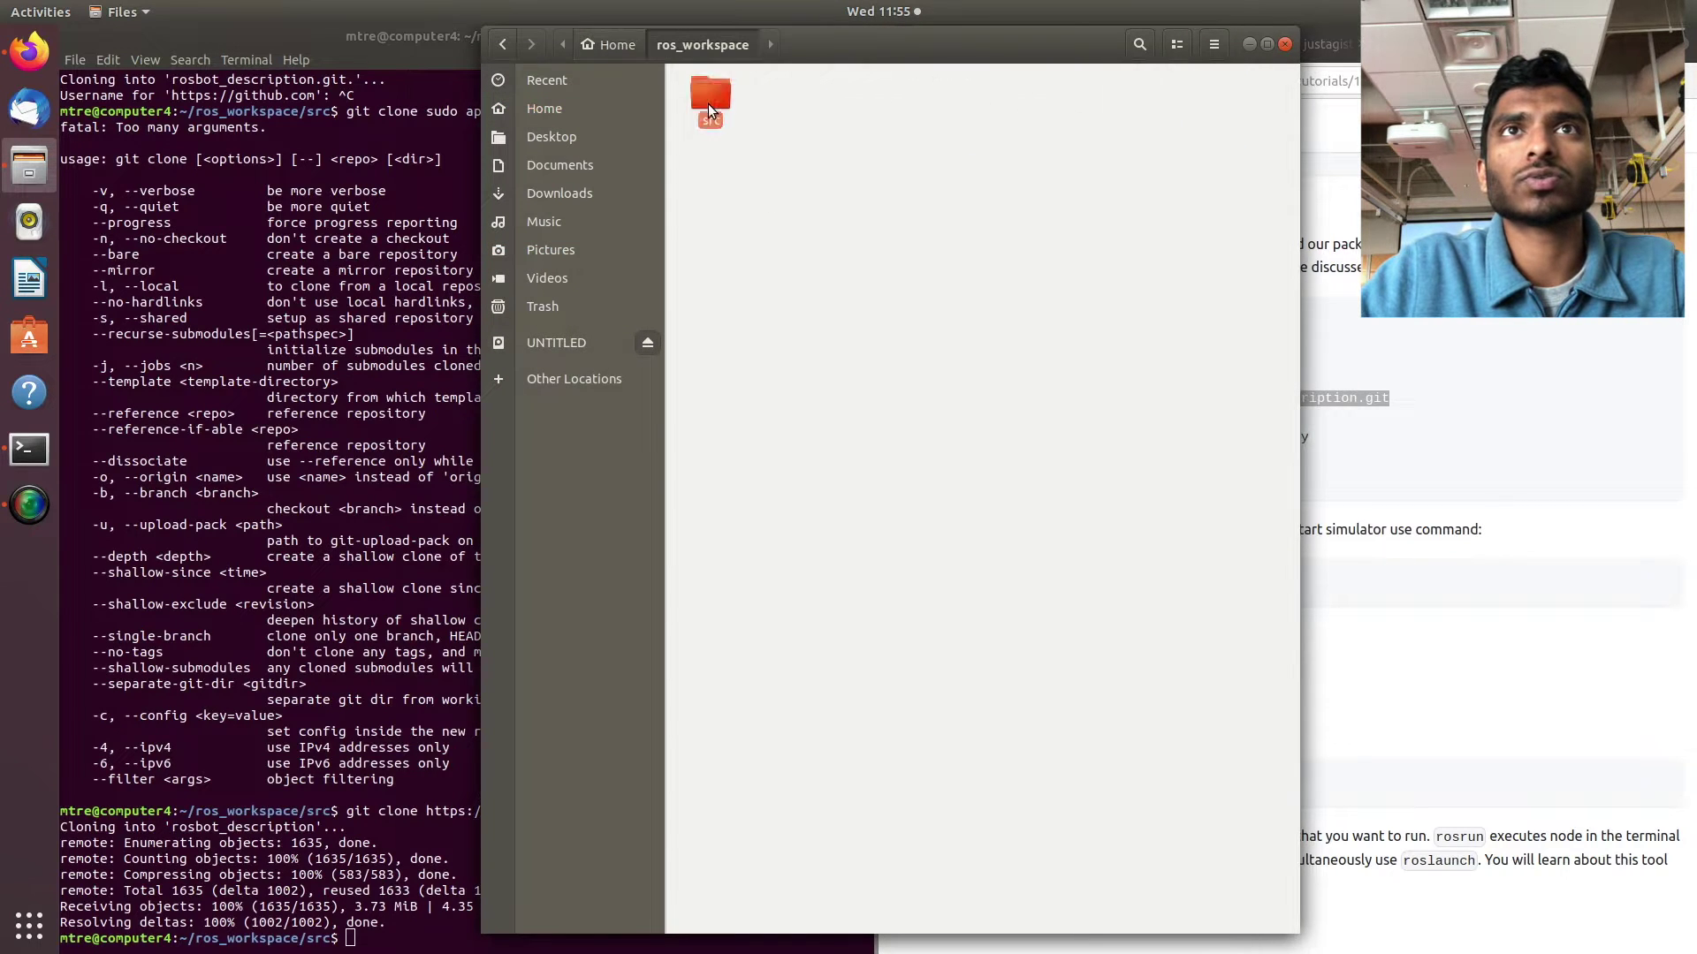
double_click(708, 104)
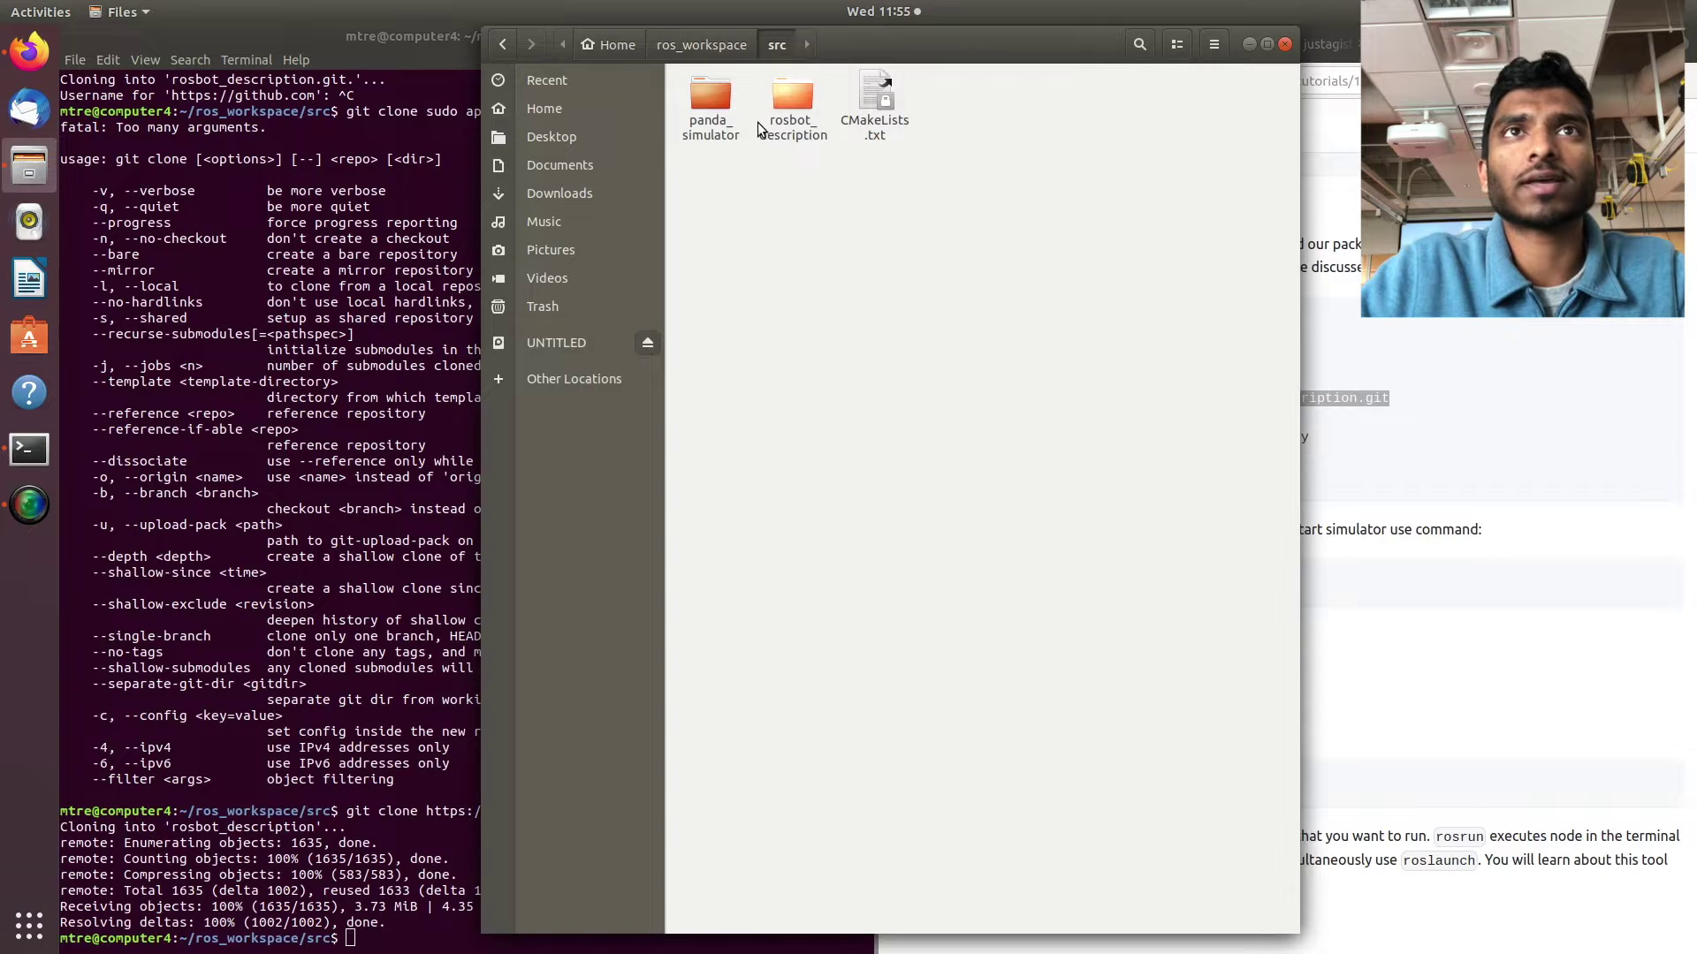
double_click(707, 108)
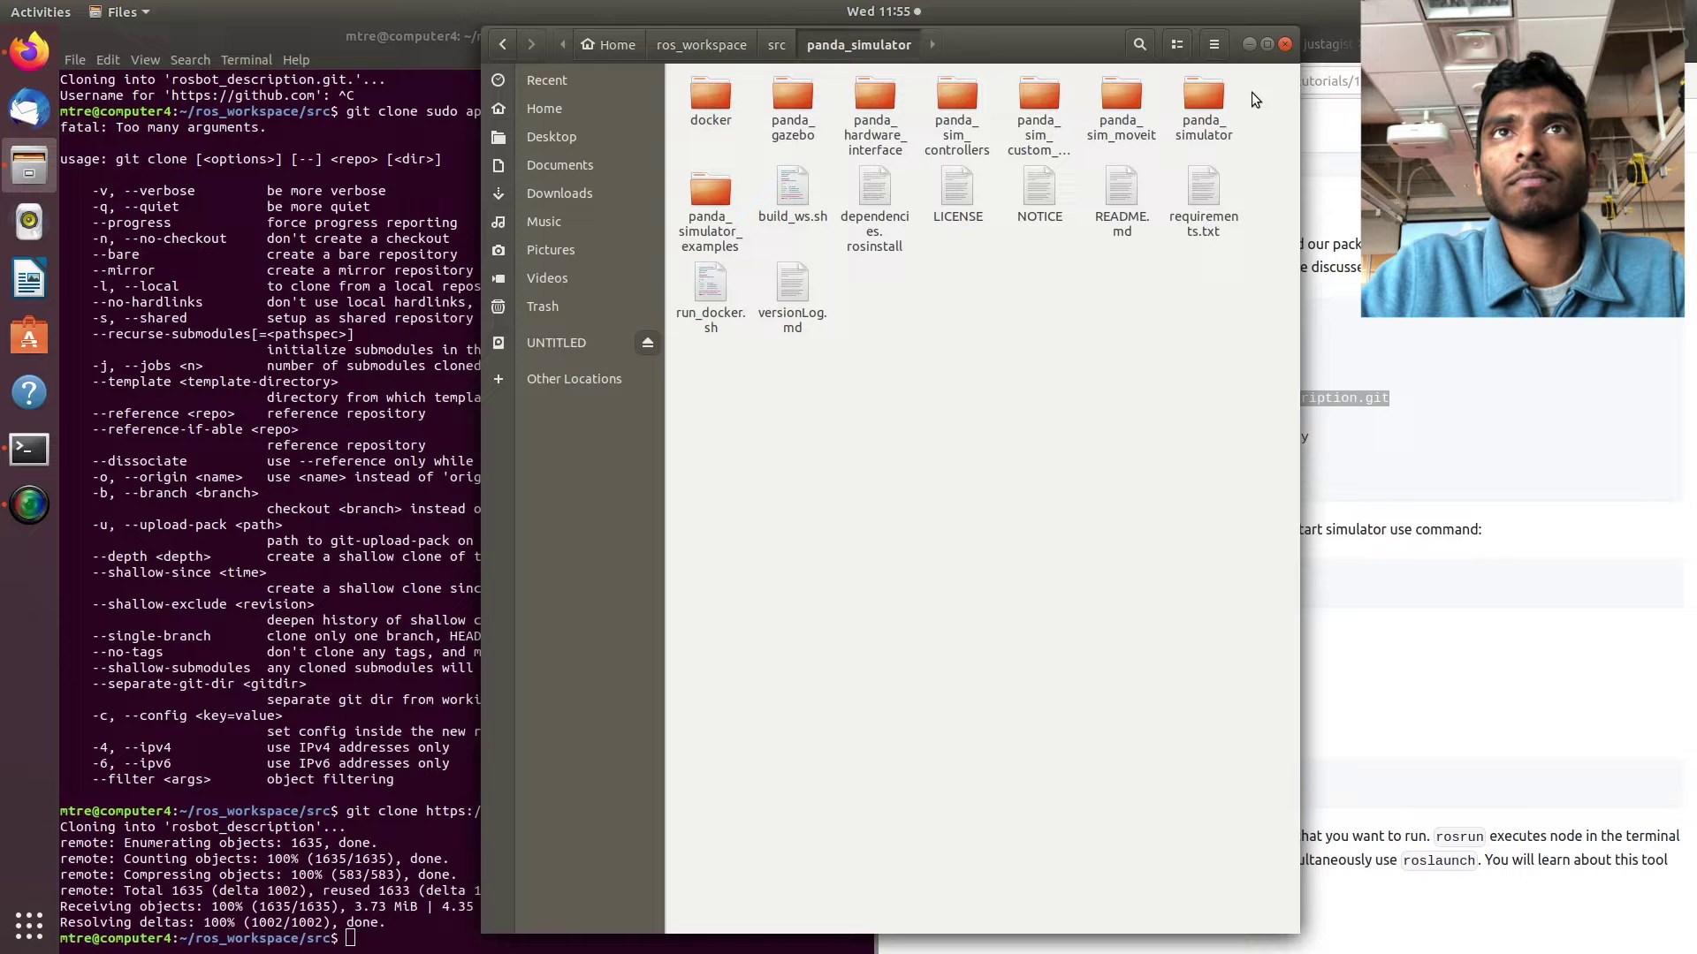
left_click(1286, 45)
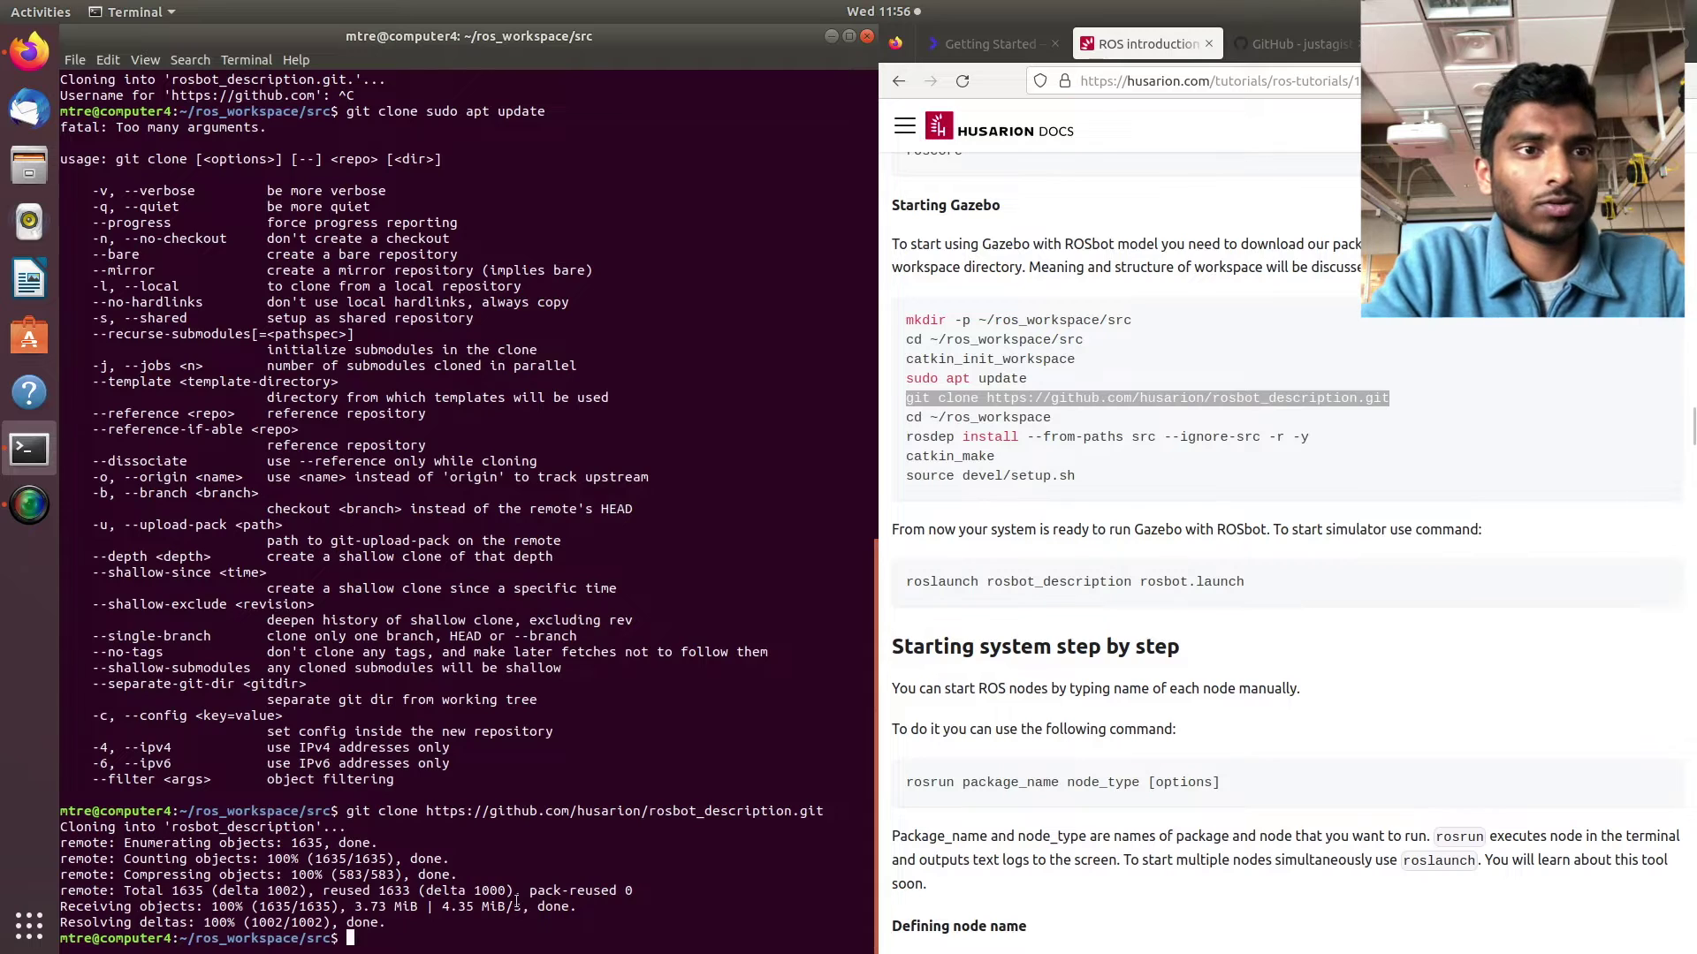
Change into the ~/ros_workspace/src/panda_simulator folder.
type("cd ..")
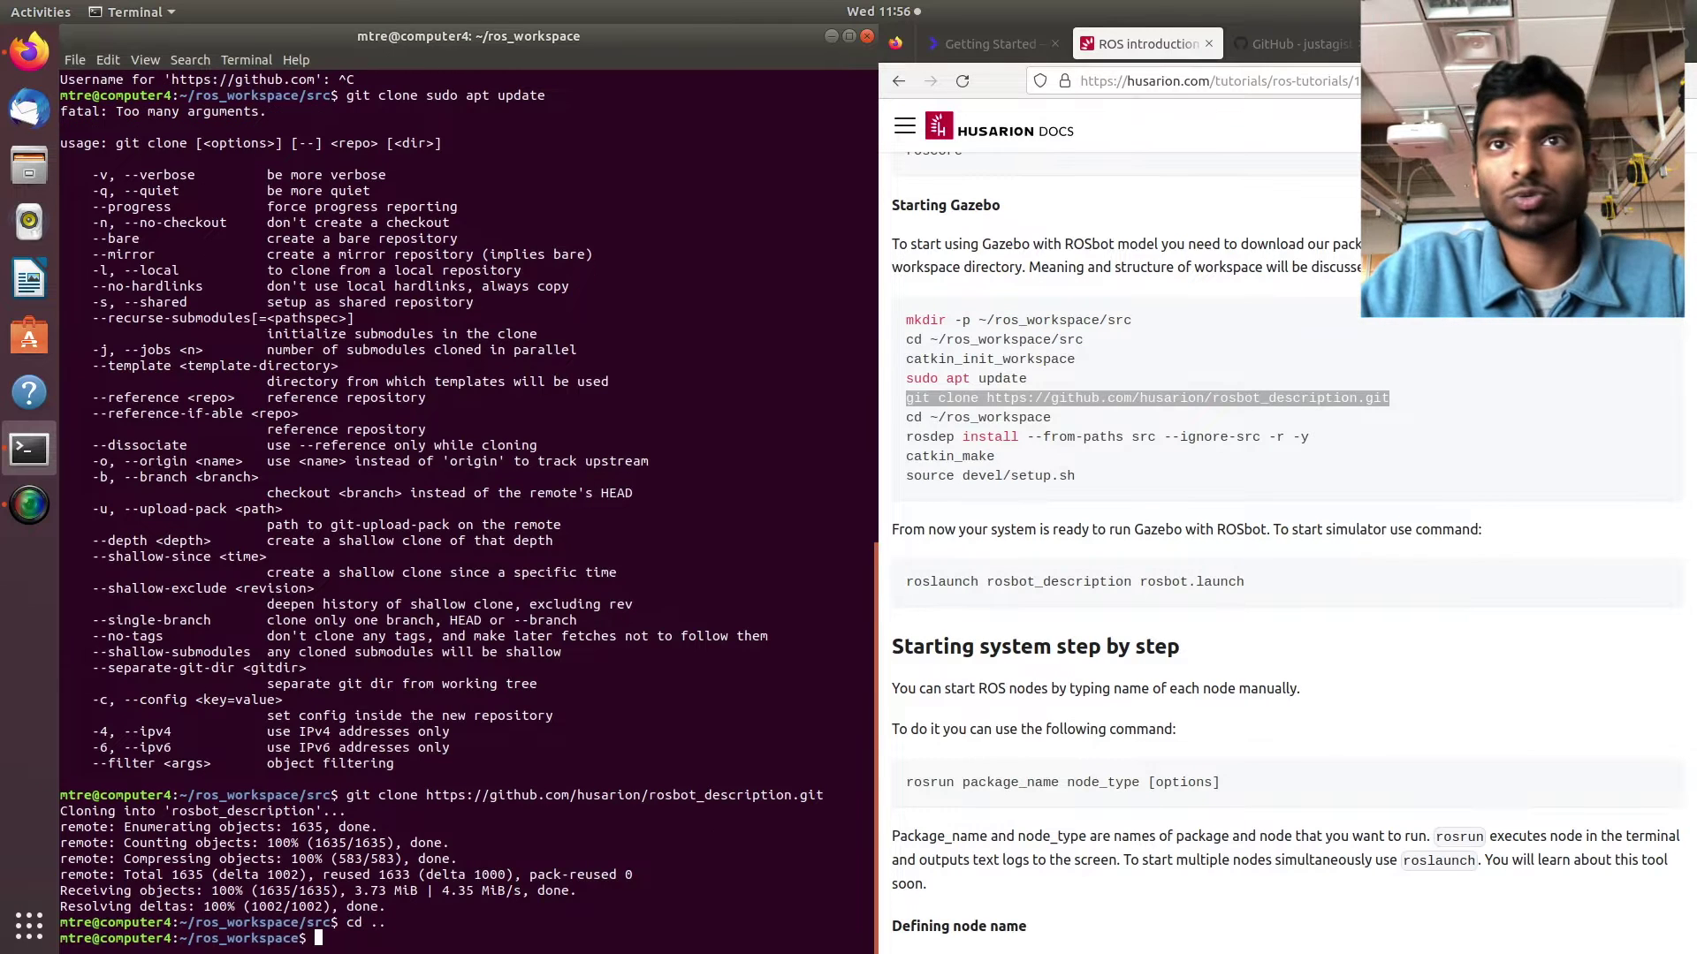
triple_click(1114, 437)
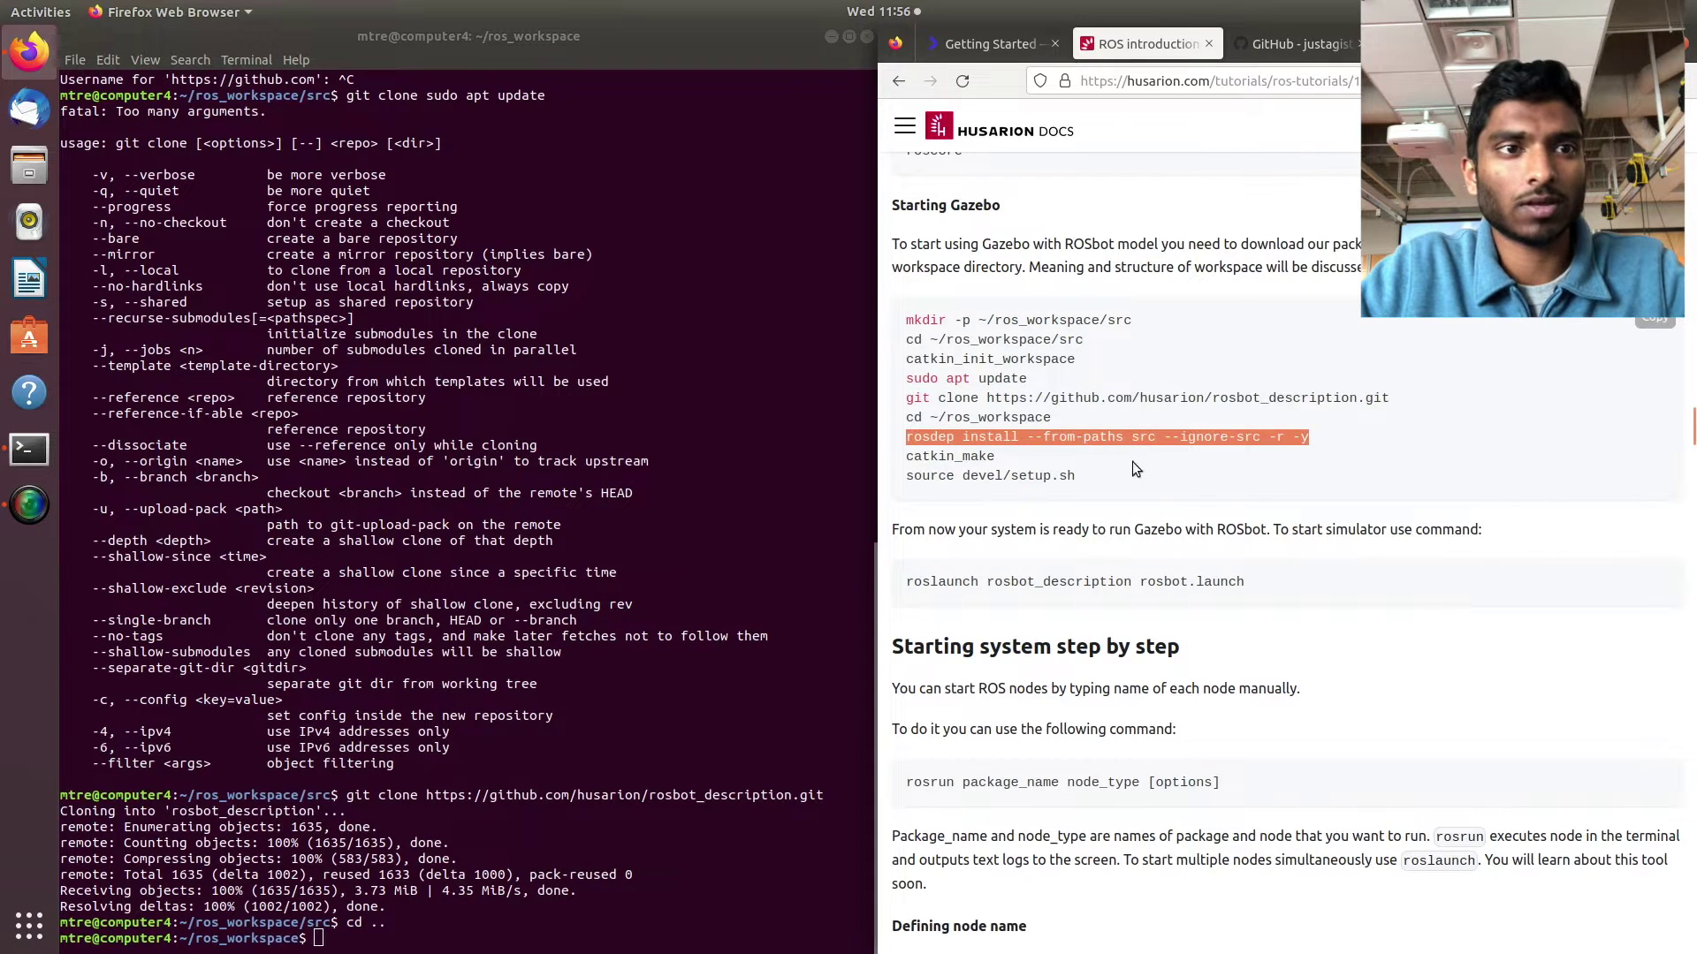
key("alt+Tab")
type("cd ~/ros_workspace rosdep install --from-paths src --ignore-src -r -y")
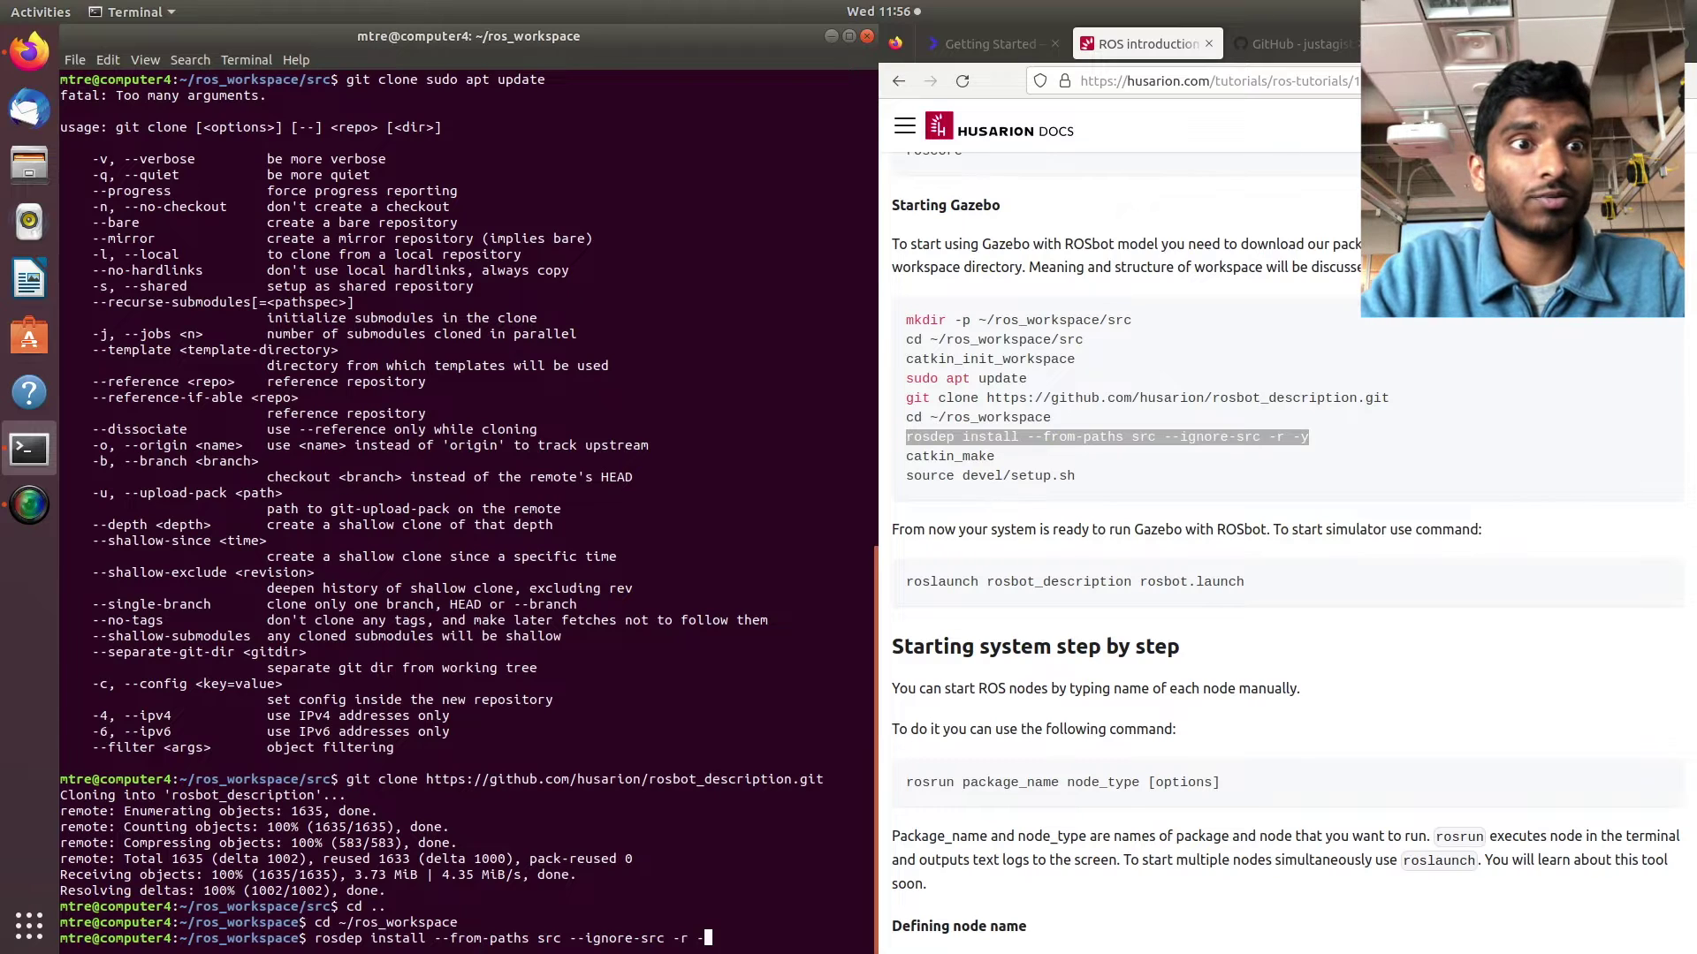
key("BackSpace")
key("BackSpace")
key("BackSpace")
key("BackSpace")
key("BackSpace")
key("BackSpace")
key("BackSpace")
key("BackSpace")
key("BackSpace")
key("BackSpace")
key("BackSpace")
key("BackSpace")
key("BackSpace")
key("BackSpace")
key("BackSpace")
key("BackSpace")
key("BackSpace")
key("BackSpace")
key("BackSpace")
key("BackSpace")
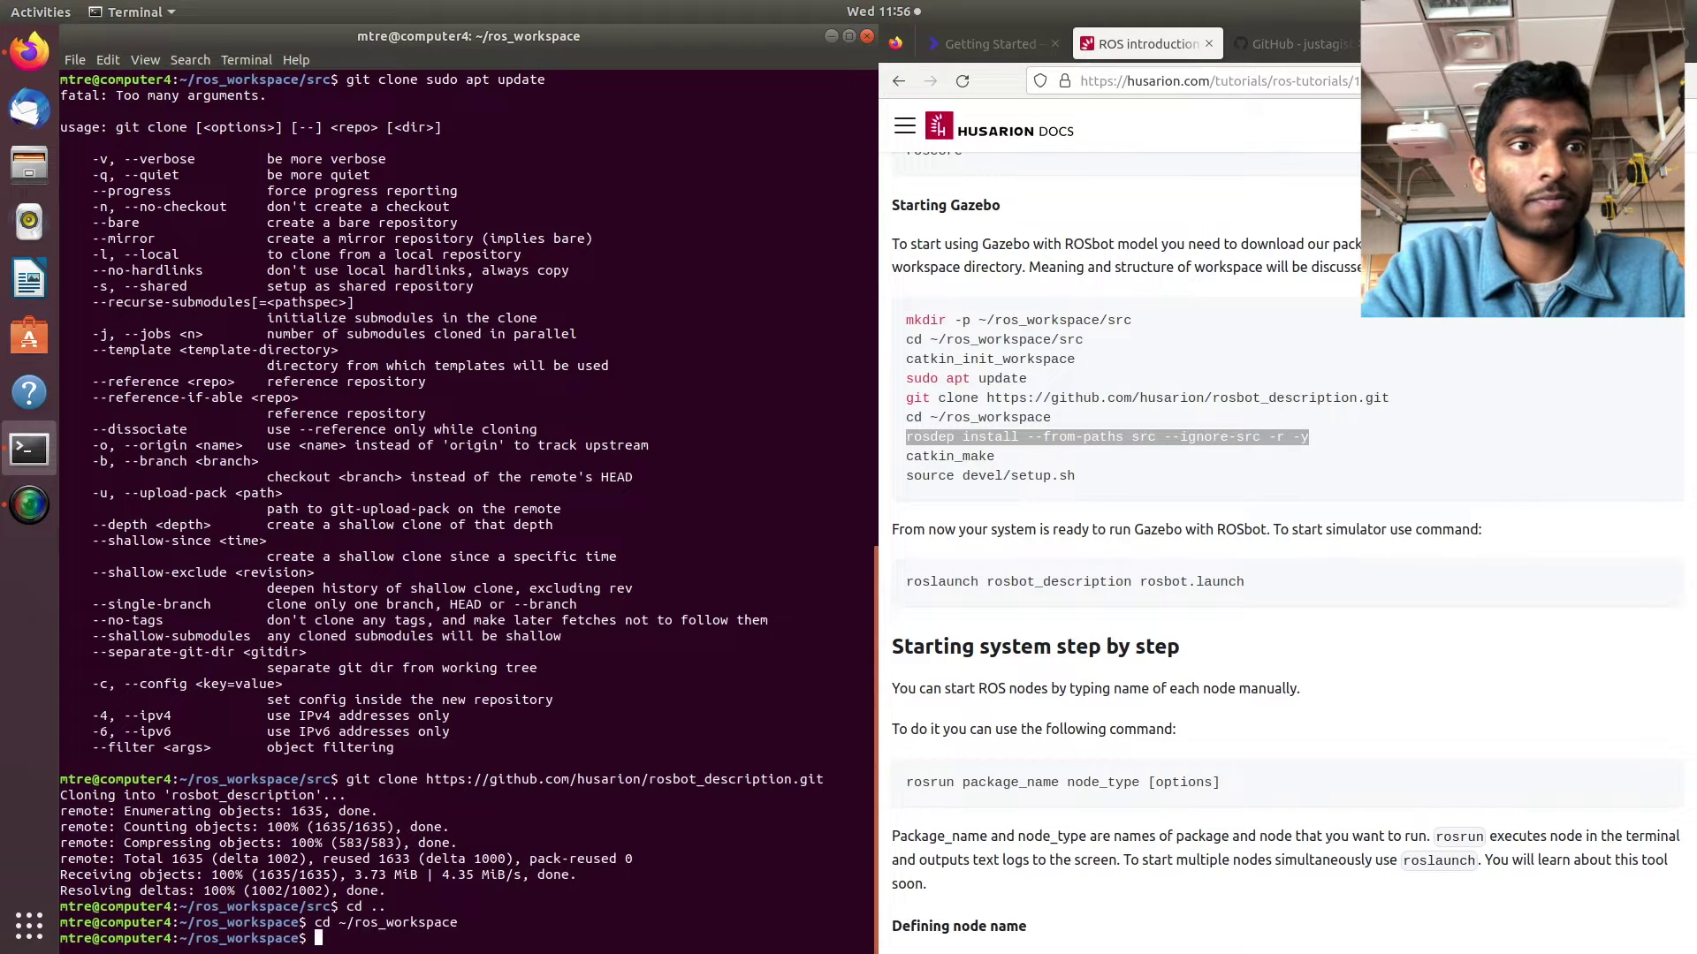
type("cd s")
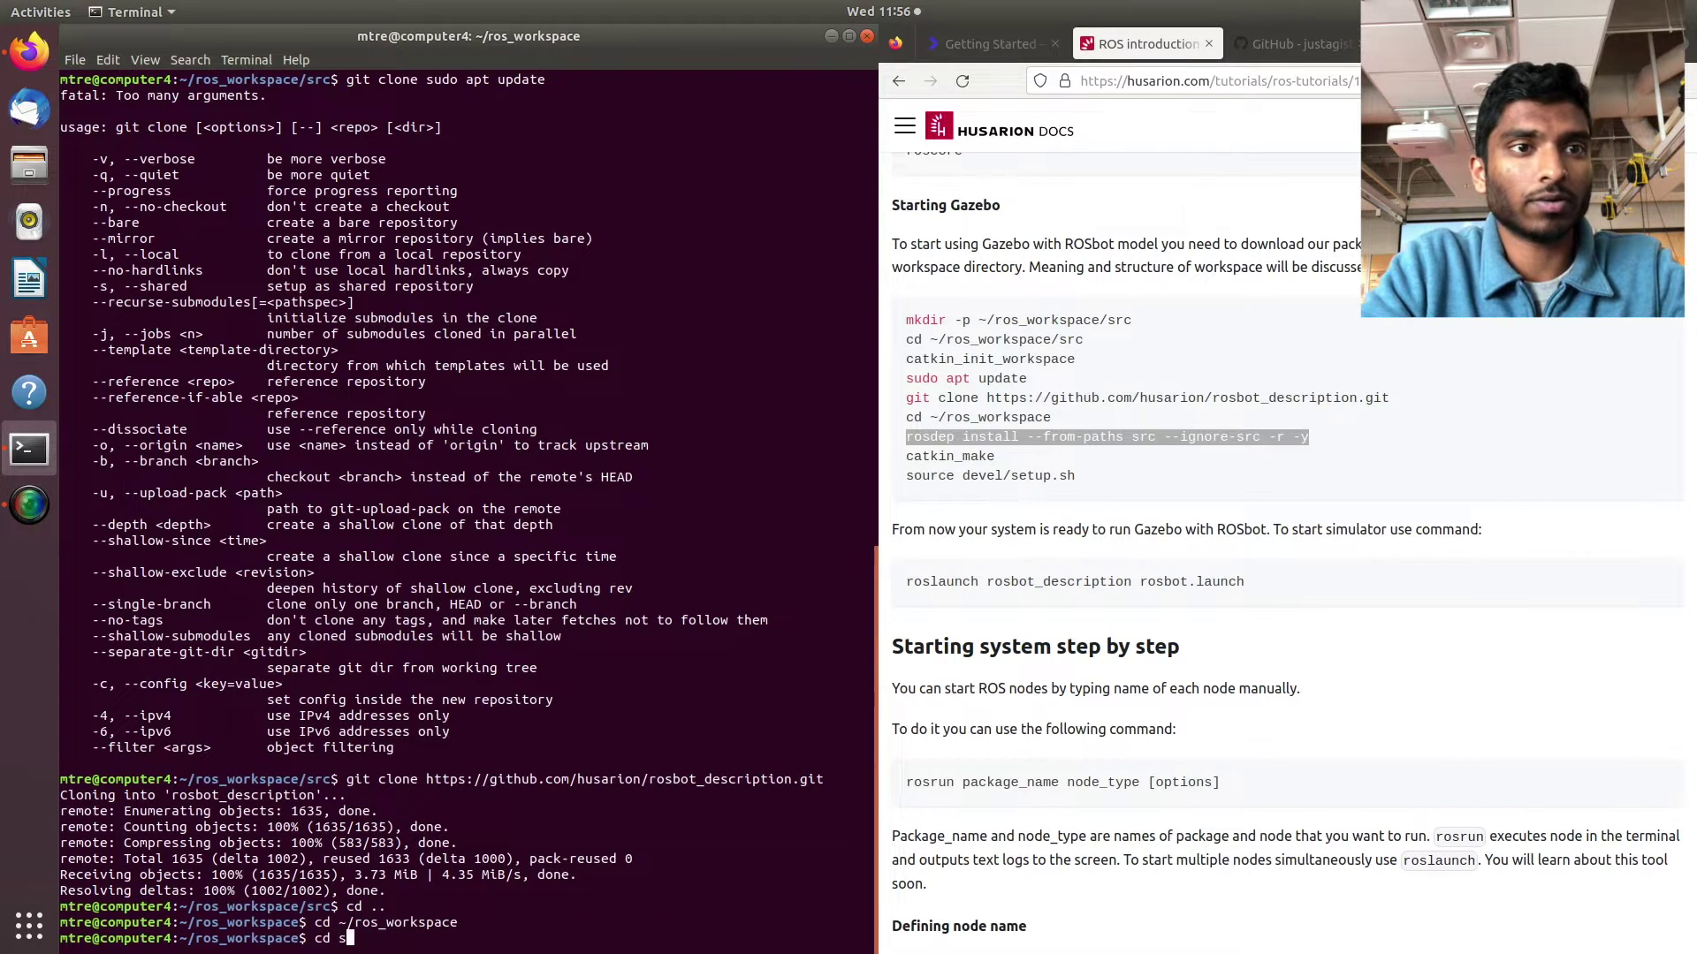
type("r")
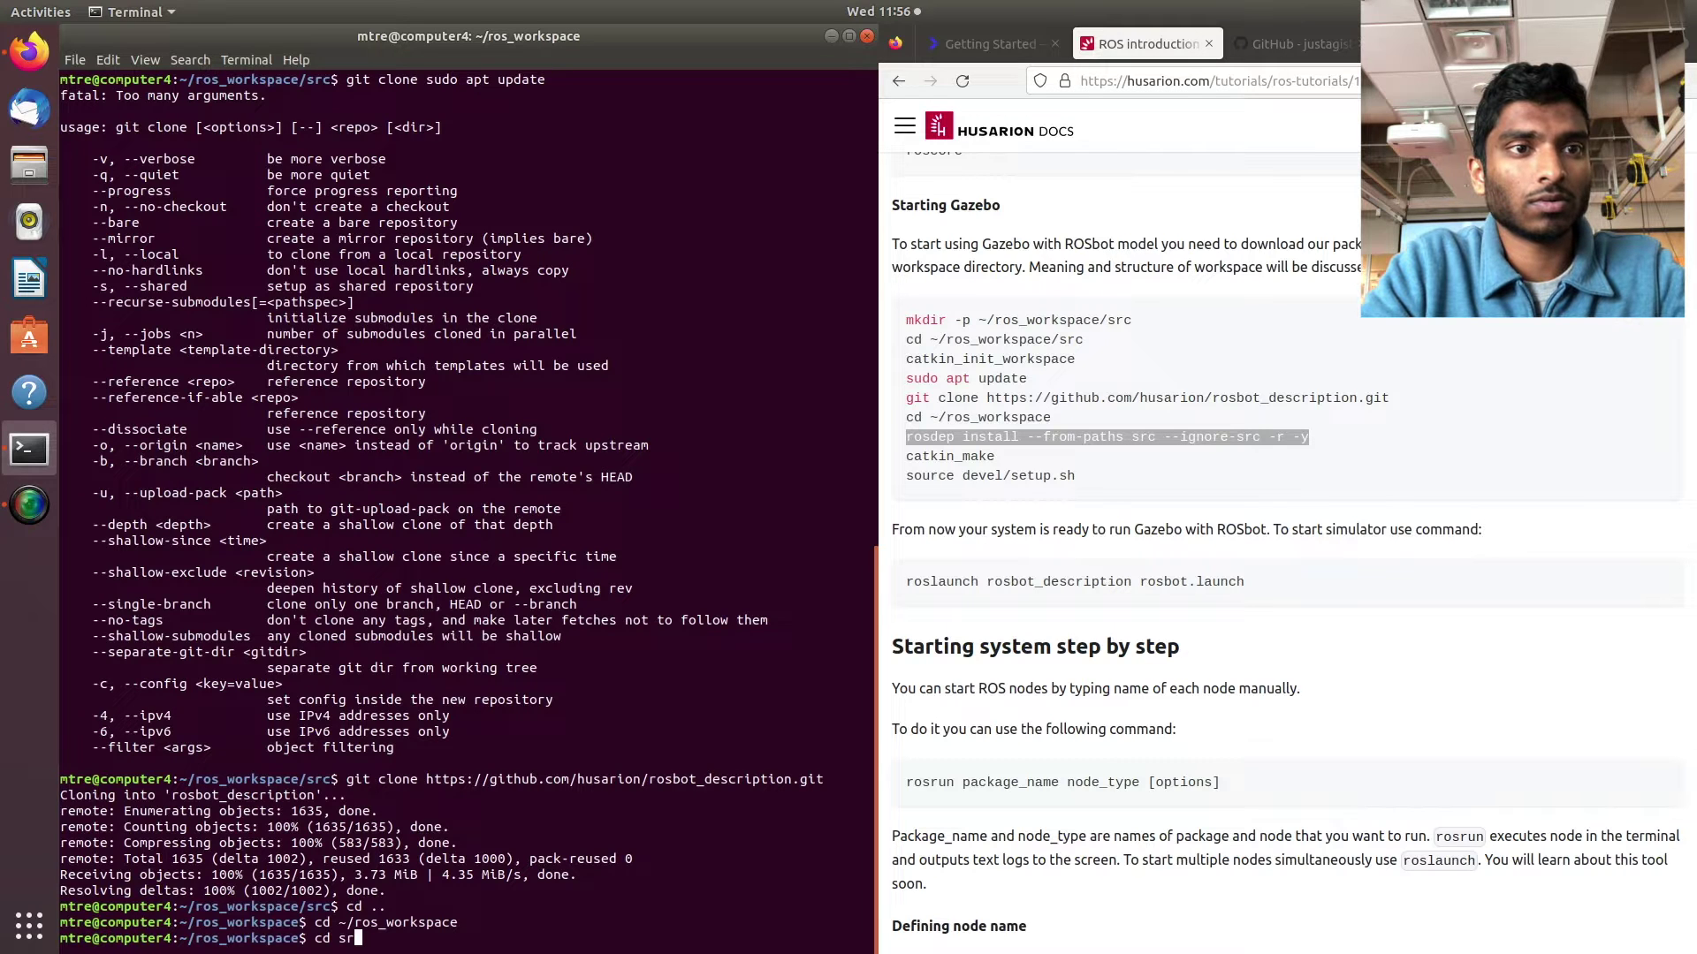
key("Tab")
type("p")
key("Tab")
key("Return")
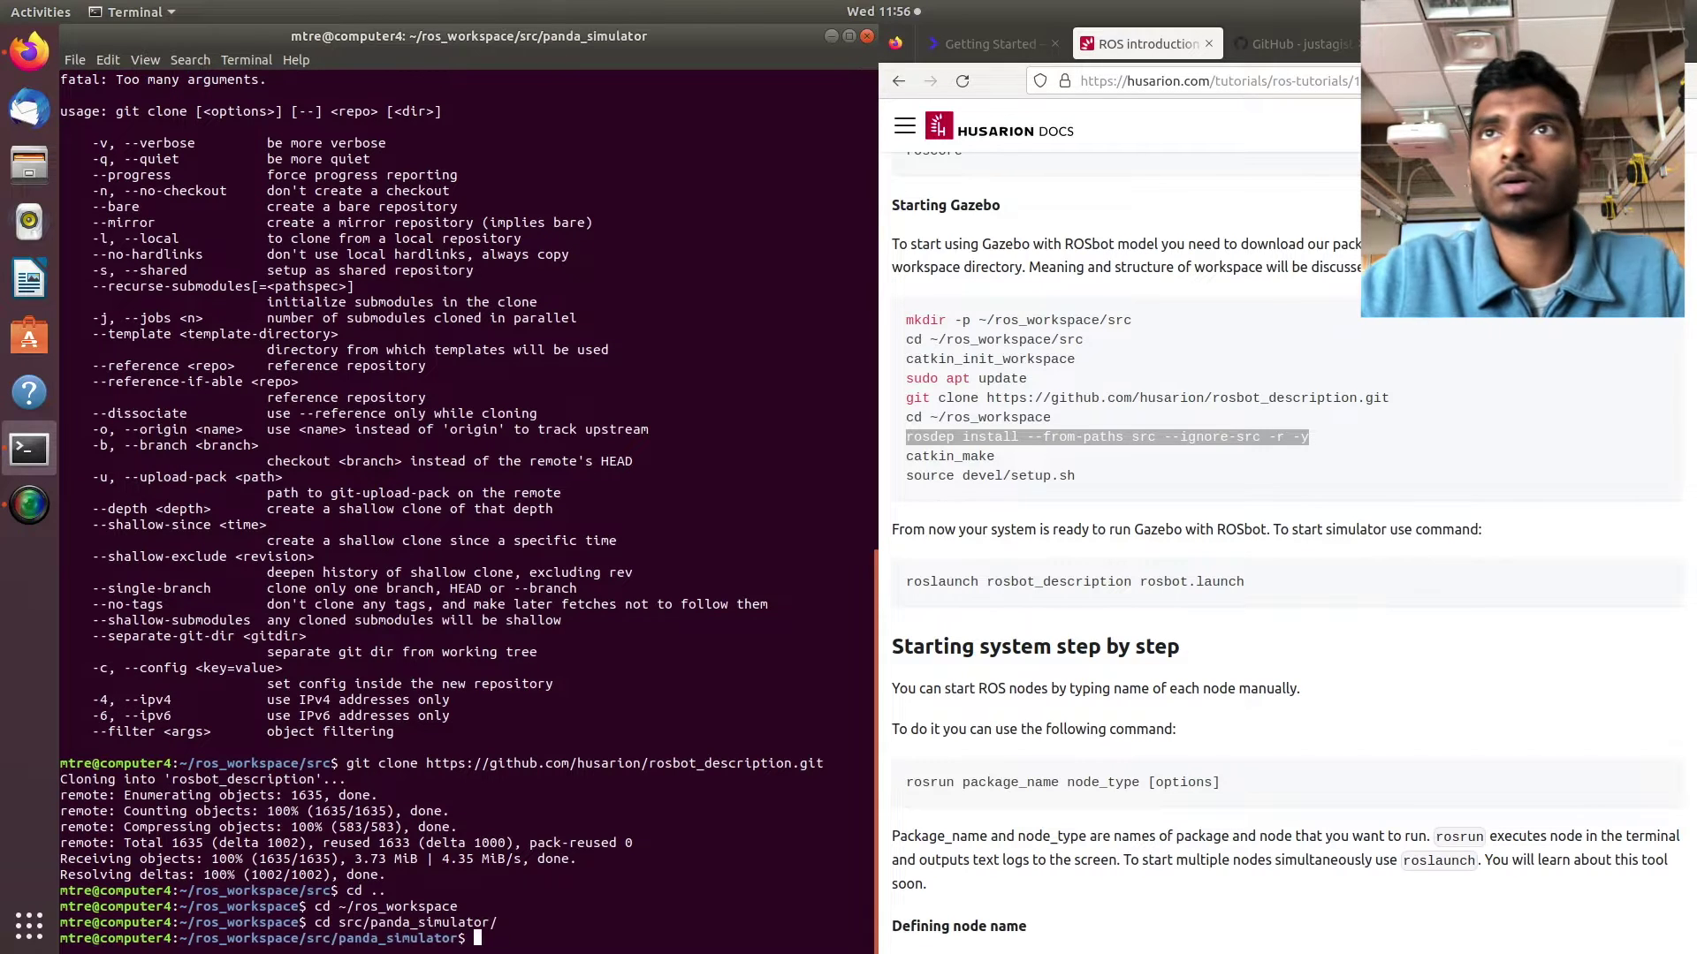
Run ./build_ws.sh from the README so all 19 packages build.
left_click(1272, 41)
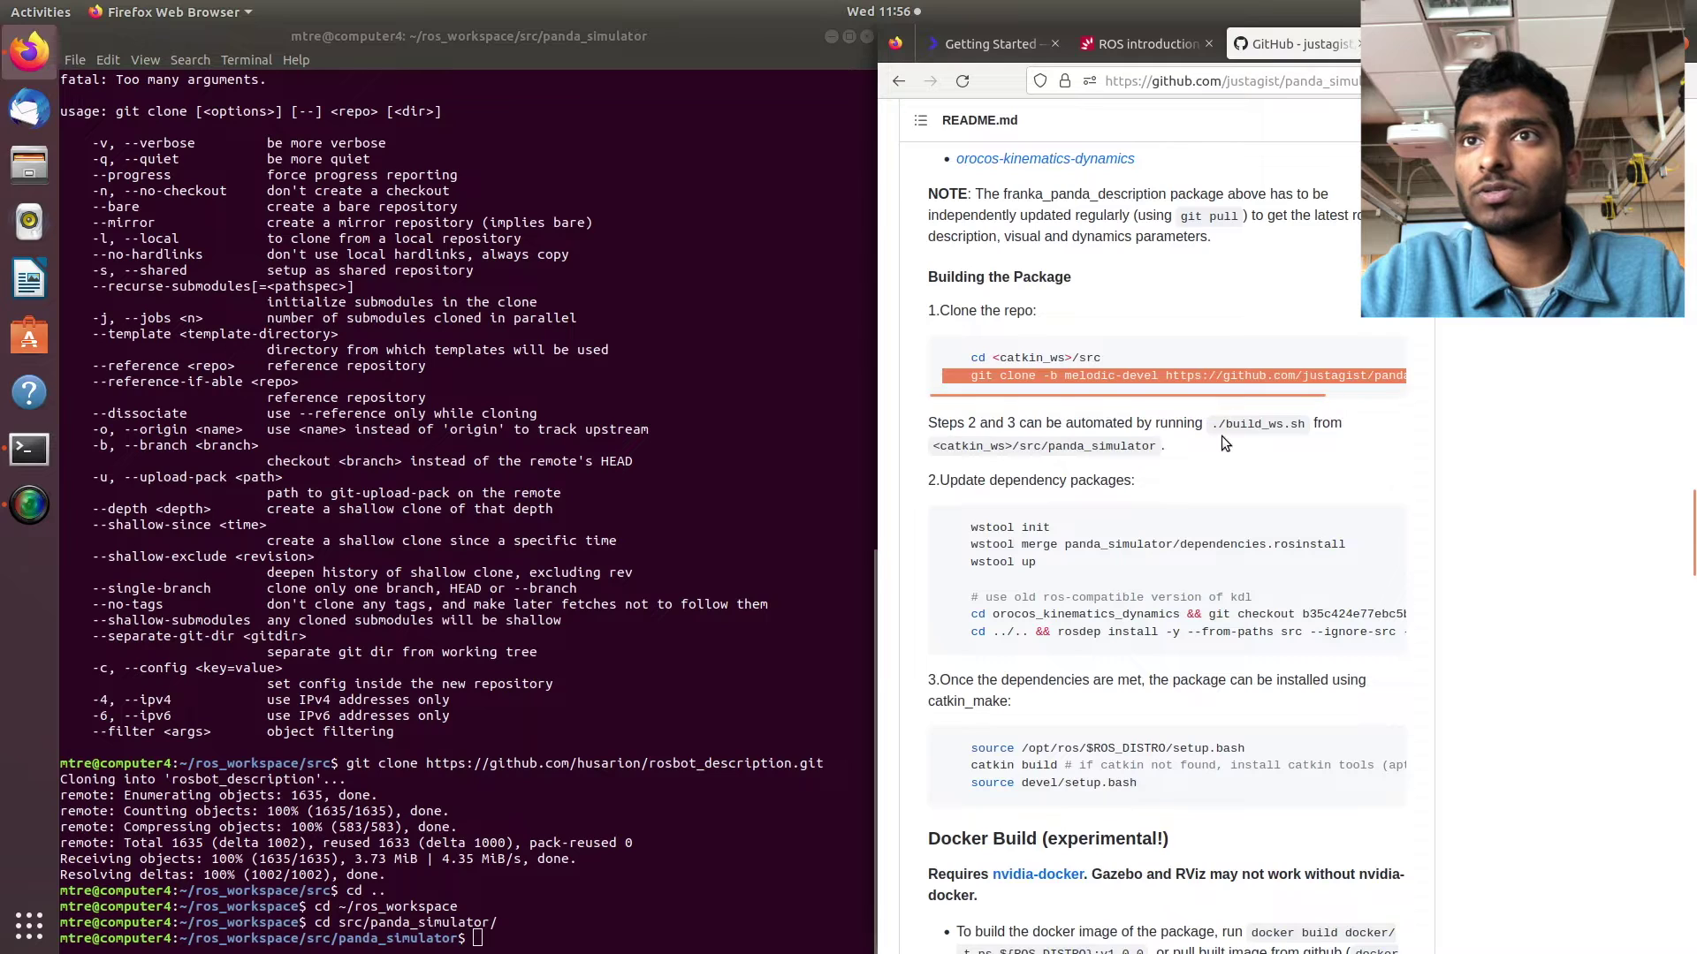
triple_click(1243, 424)
left_click_drag(1214, 425, 1306, 427)
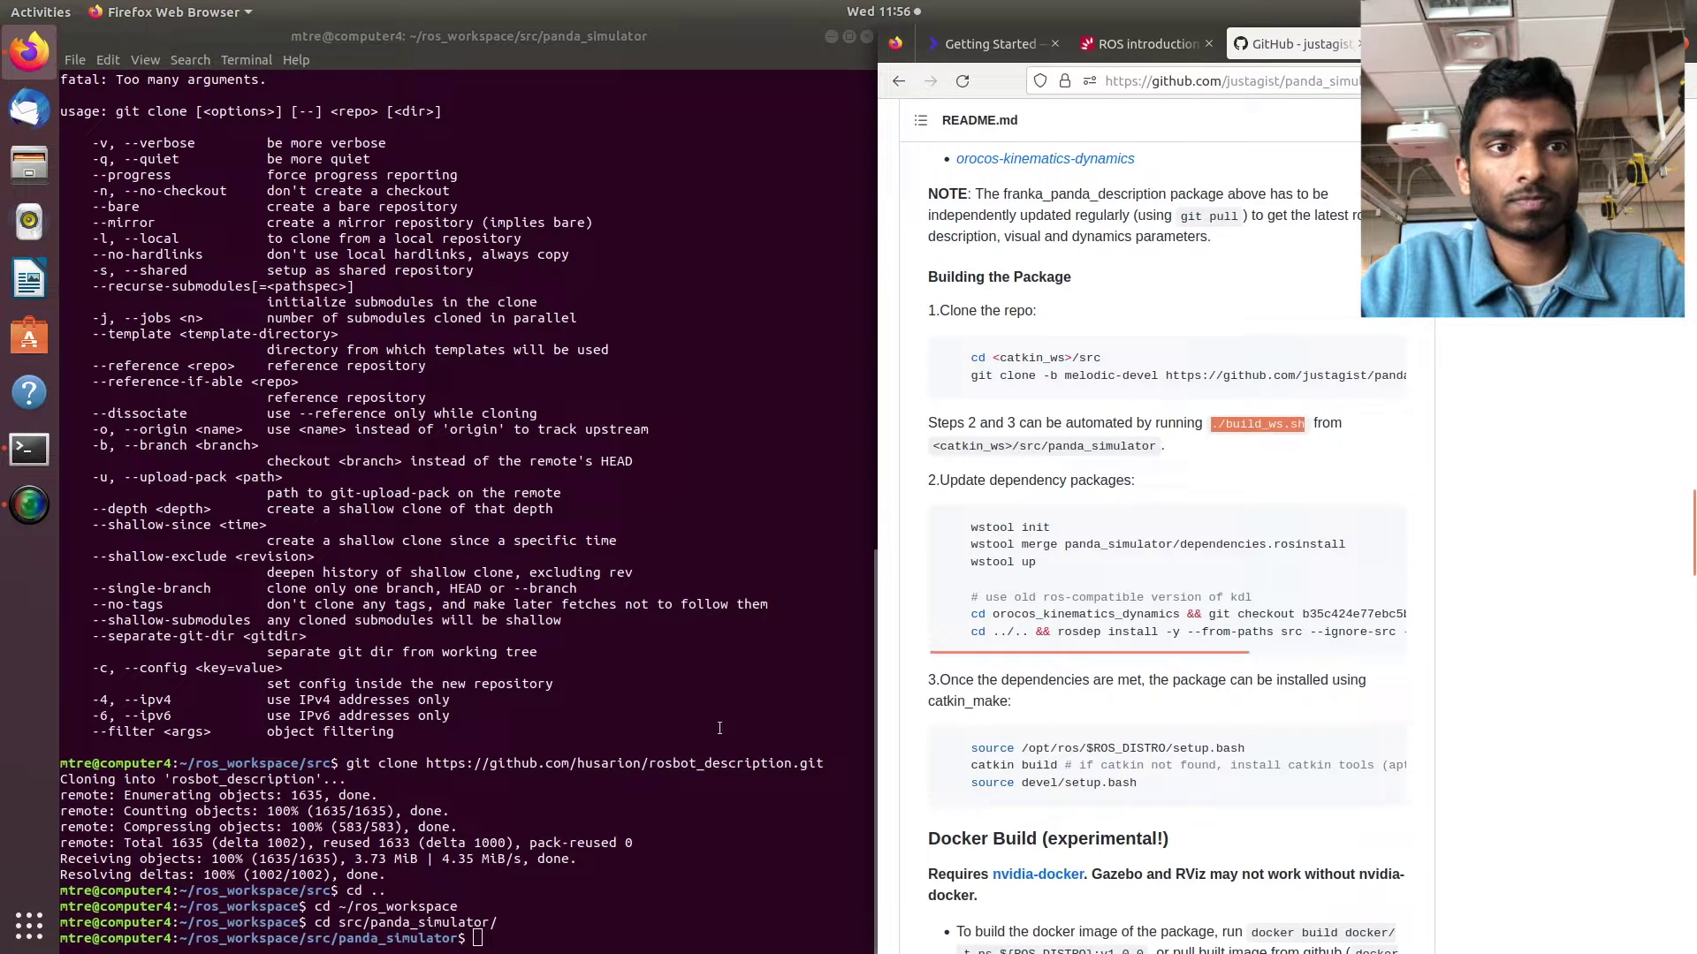
middle_click(701, 855)
key("Return")
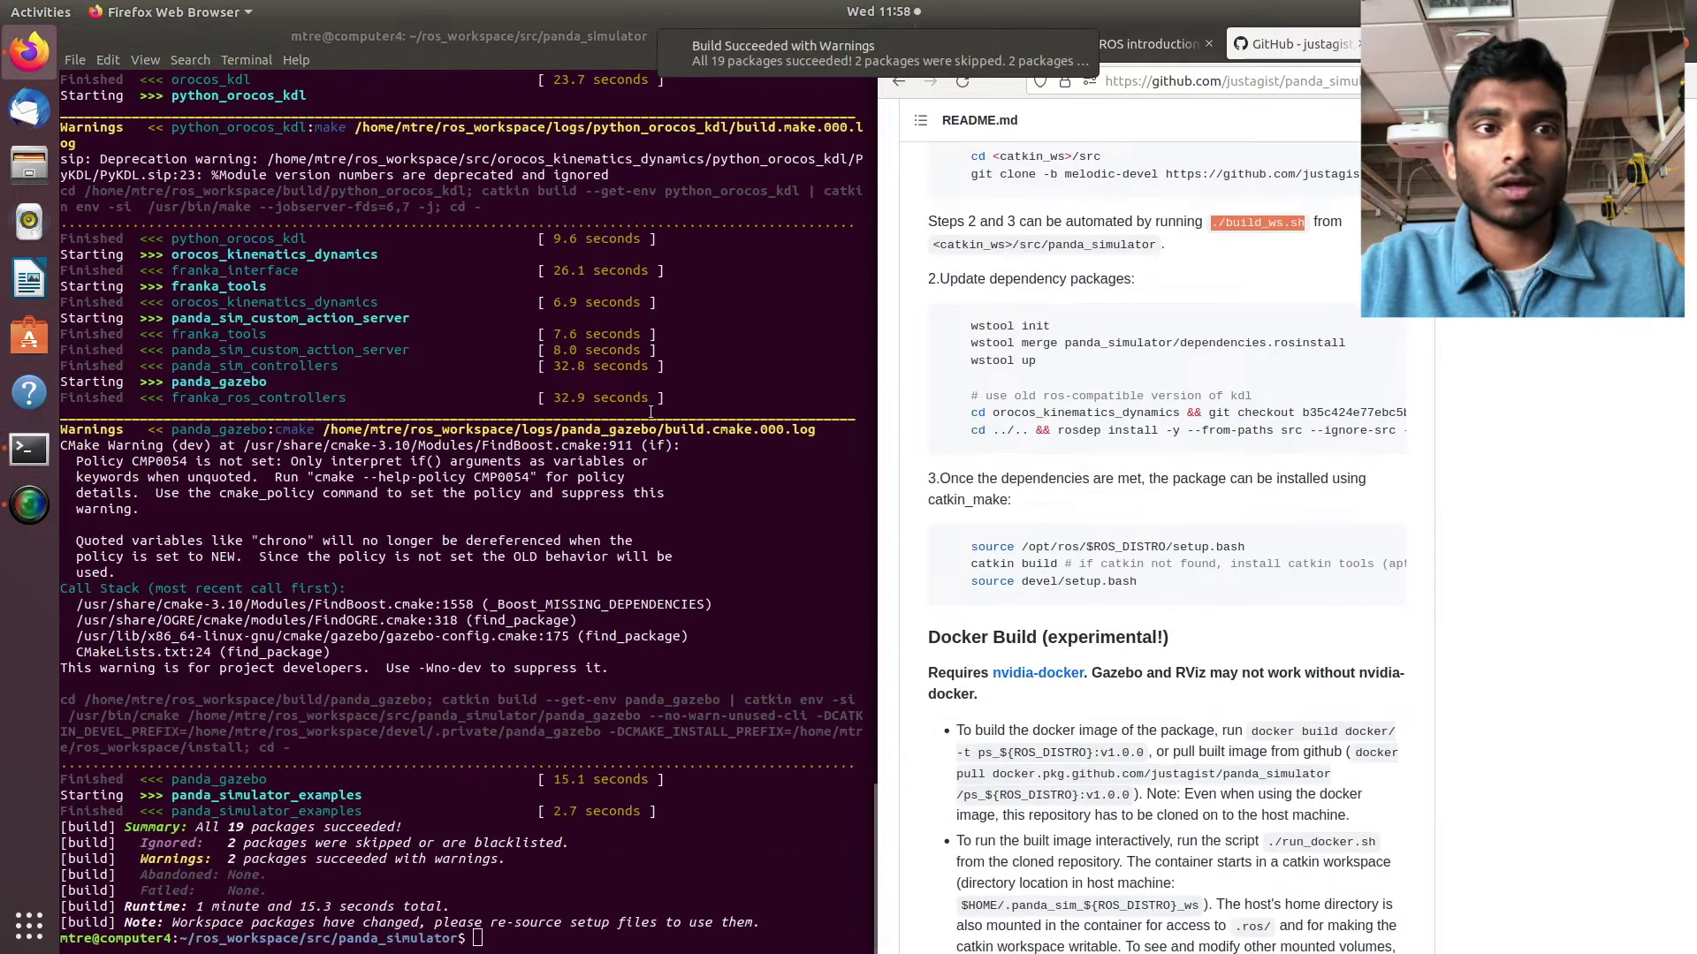
left_click(522, 936)
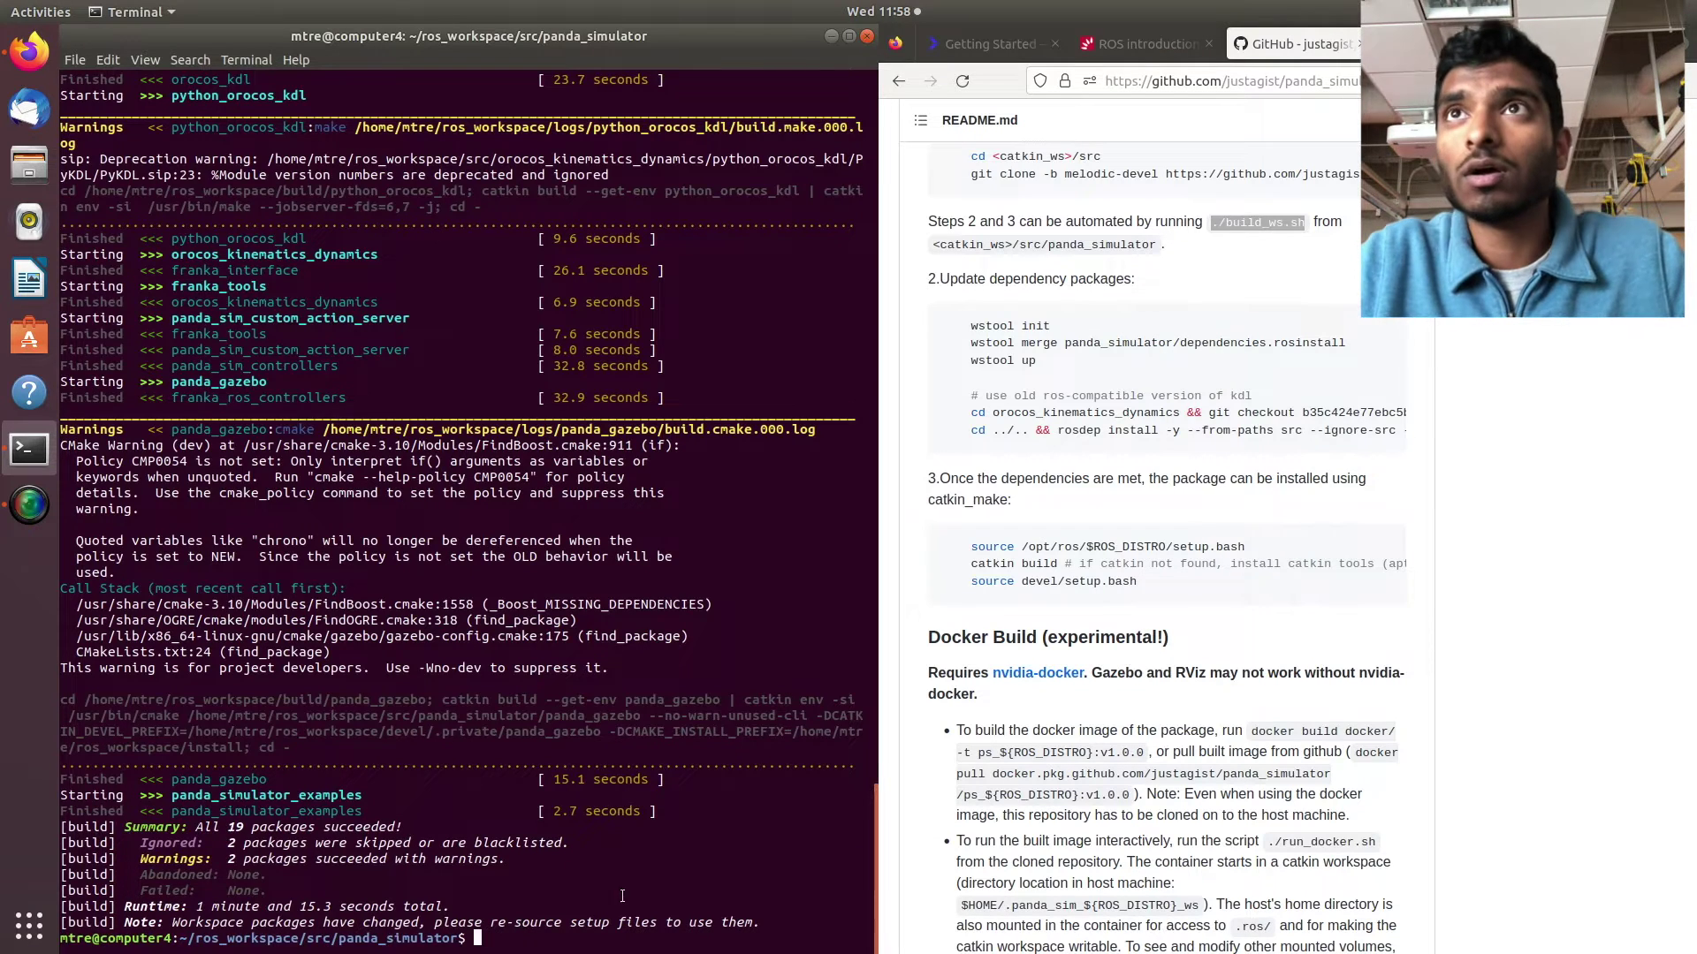
left_click(1414, 44)
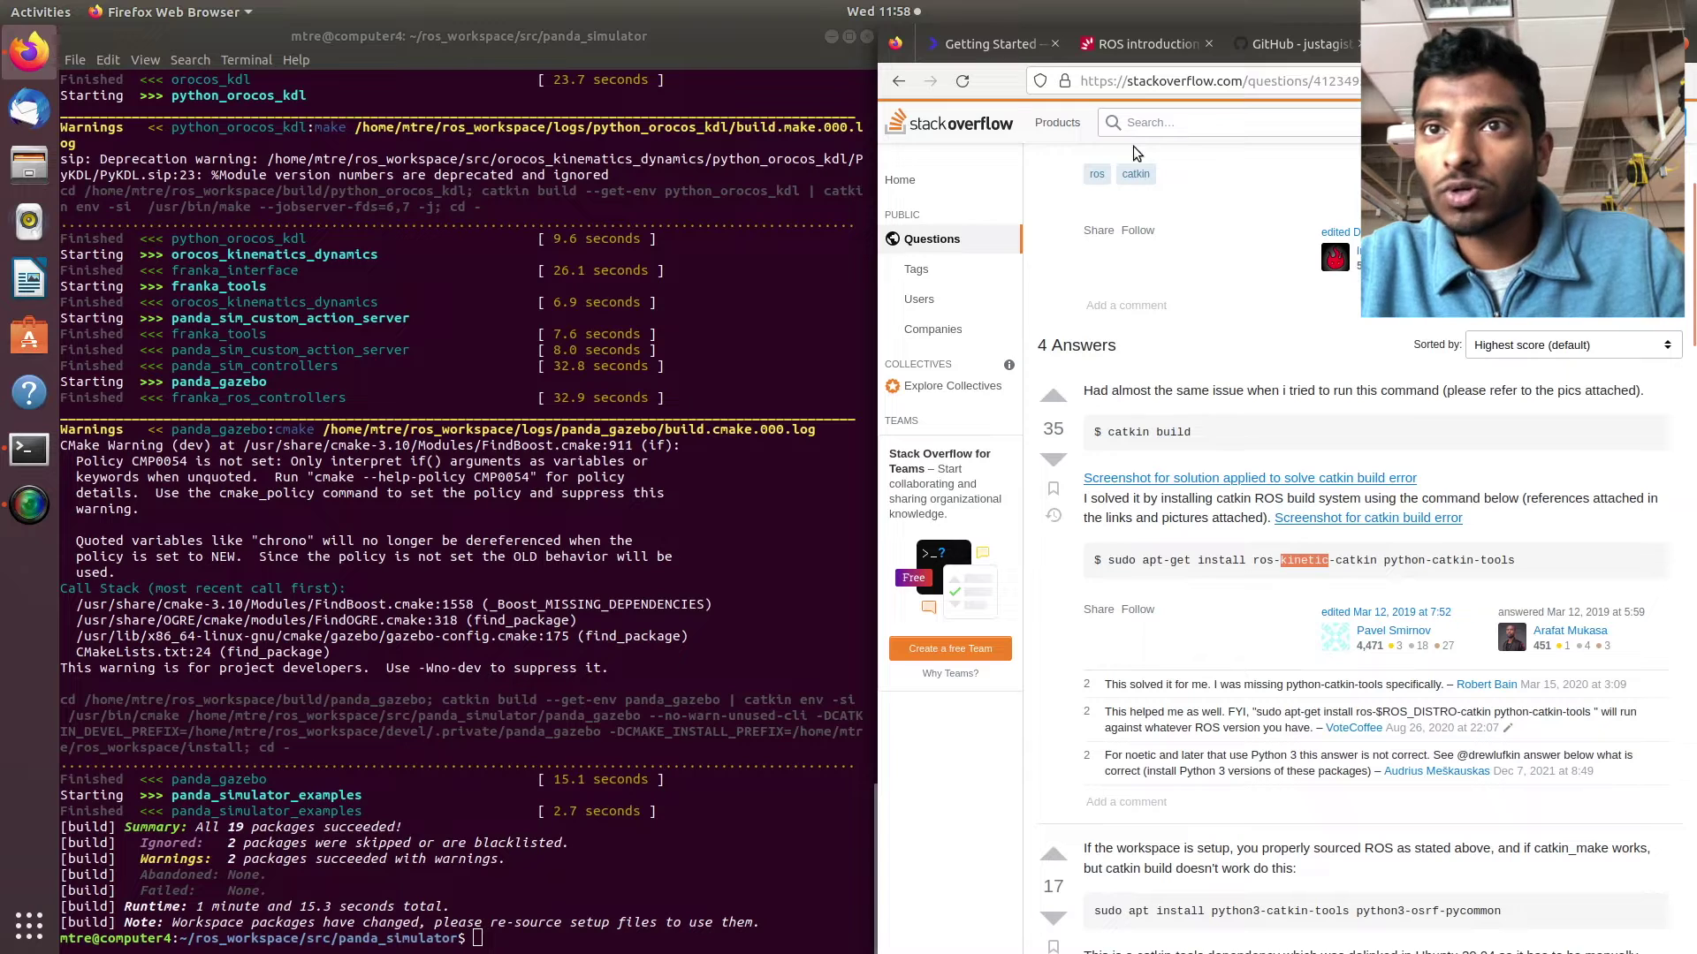
Check the Stack Overflow apt-get install command for catkin tools and its 'kinetic' distro name.
left_click(1131, 564)
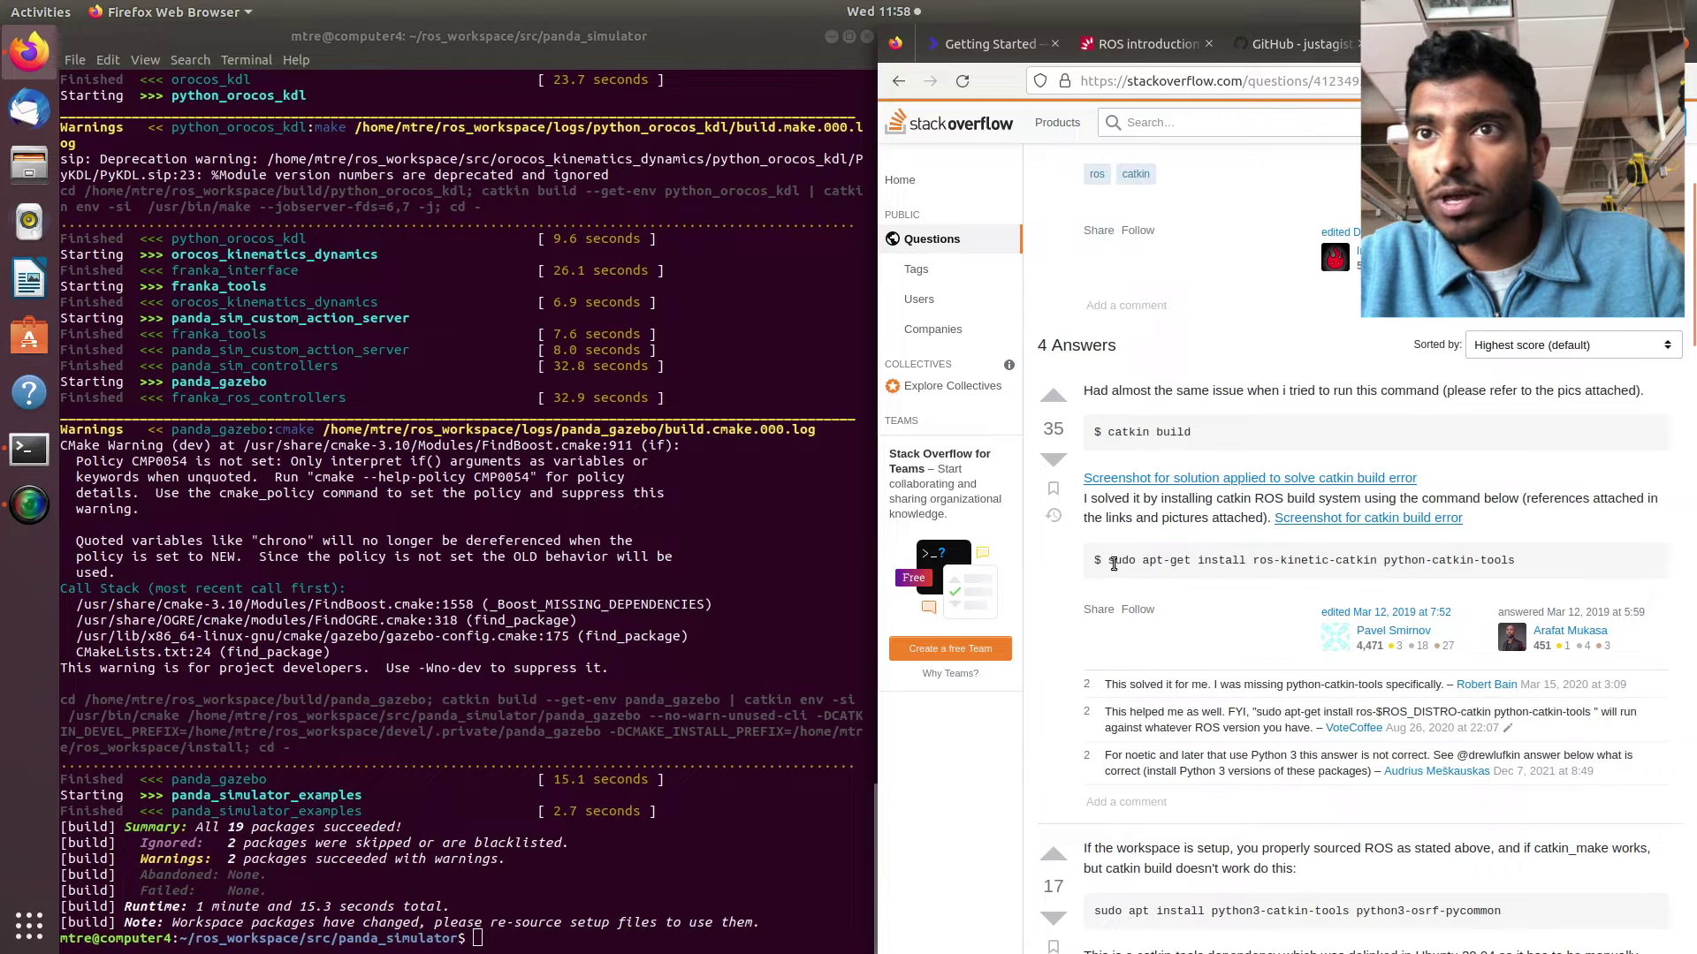
left_click_drag(1104, 564, 1503, 565)
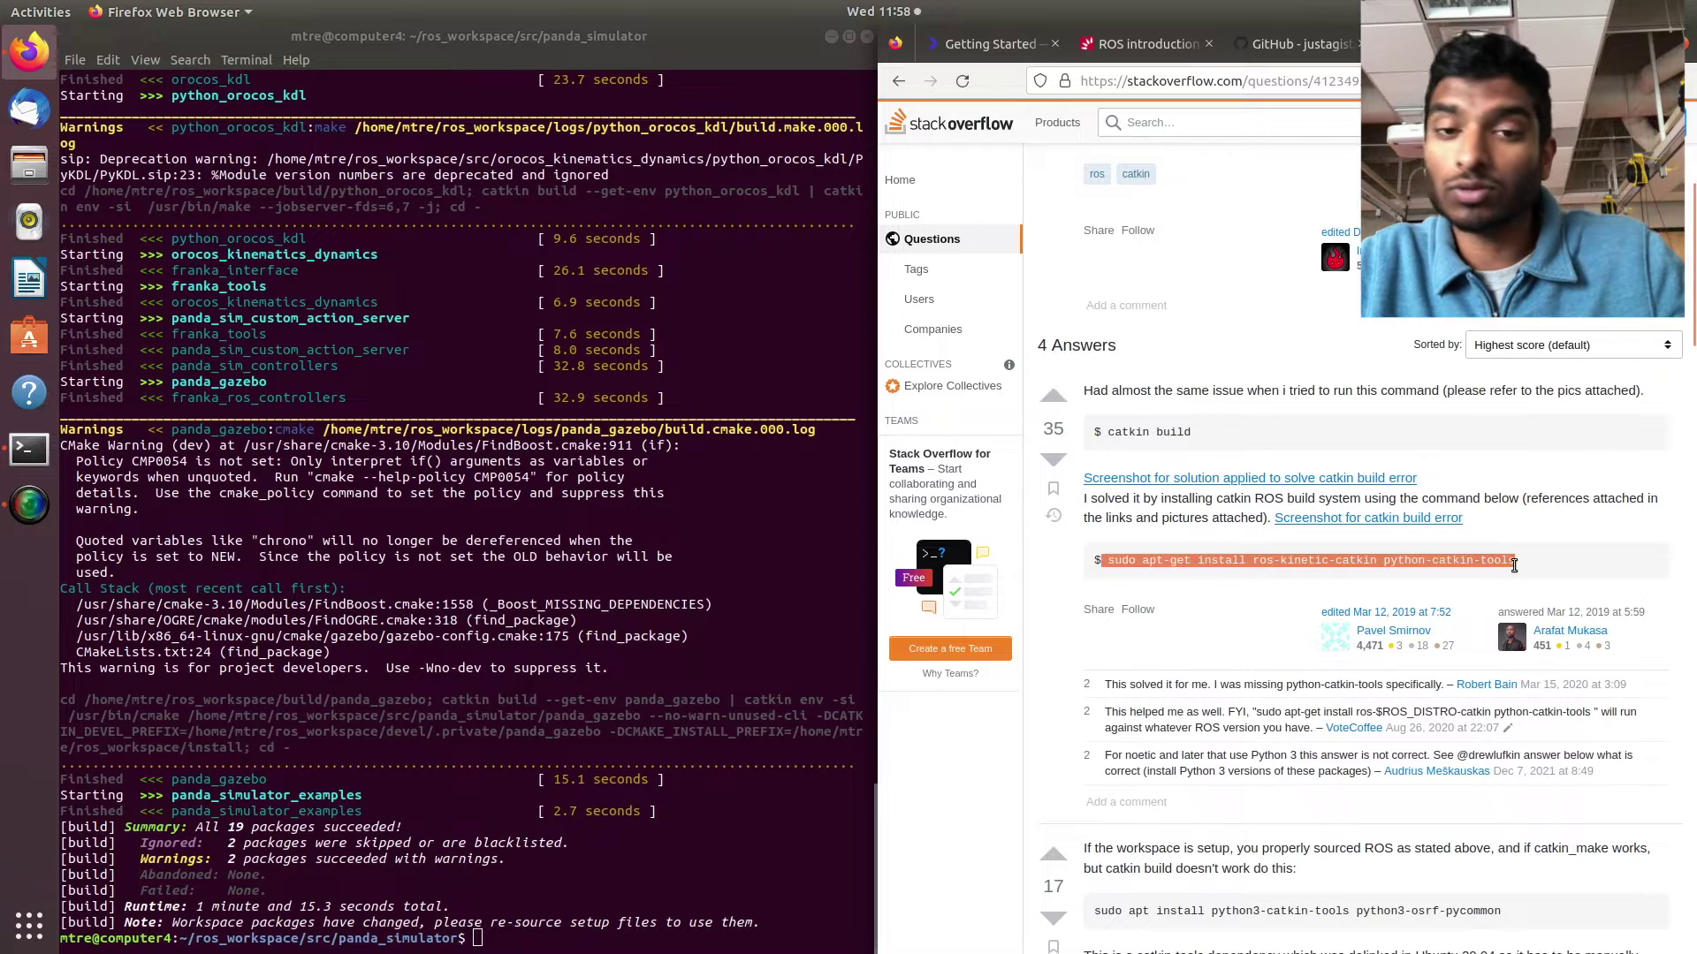
double_click(1300, 563)
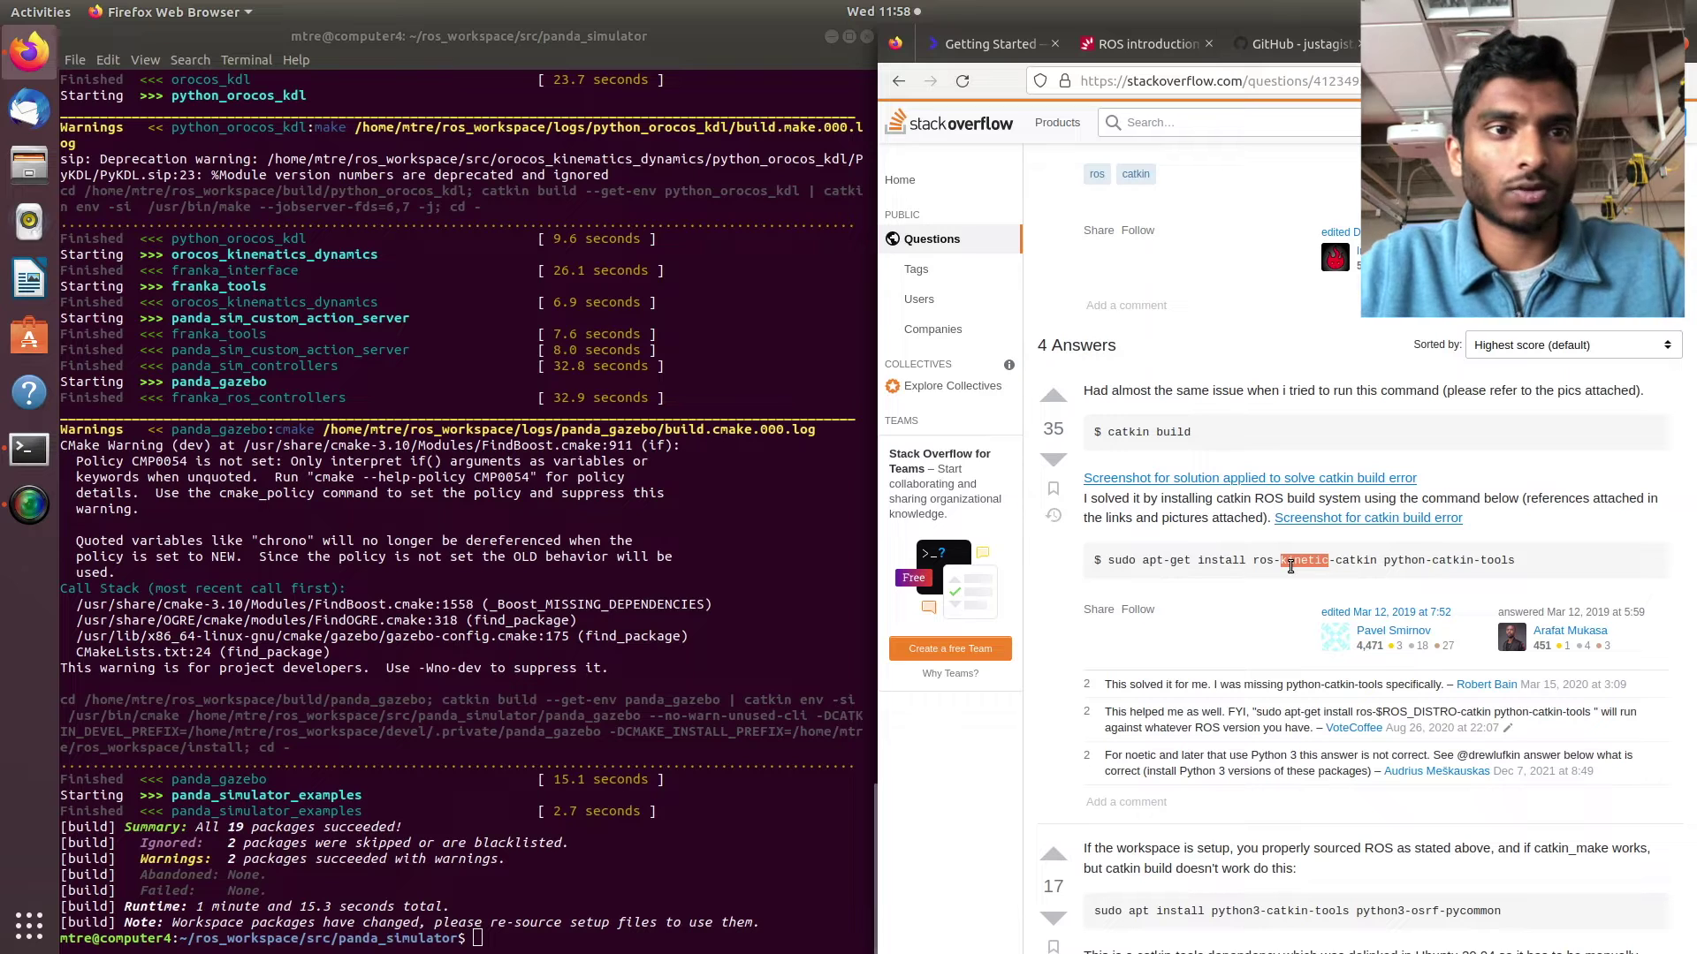
left_click(1126, 46)
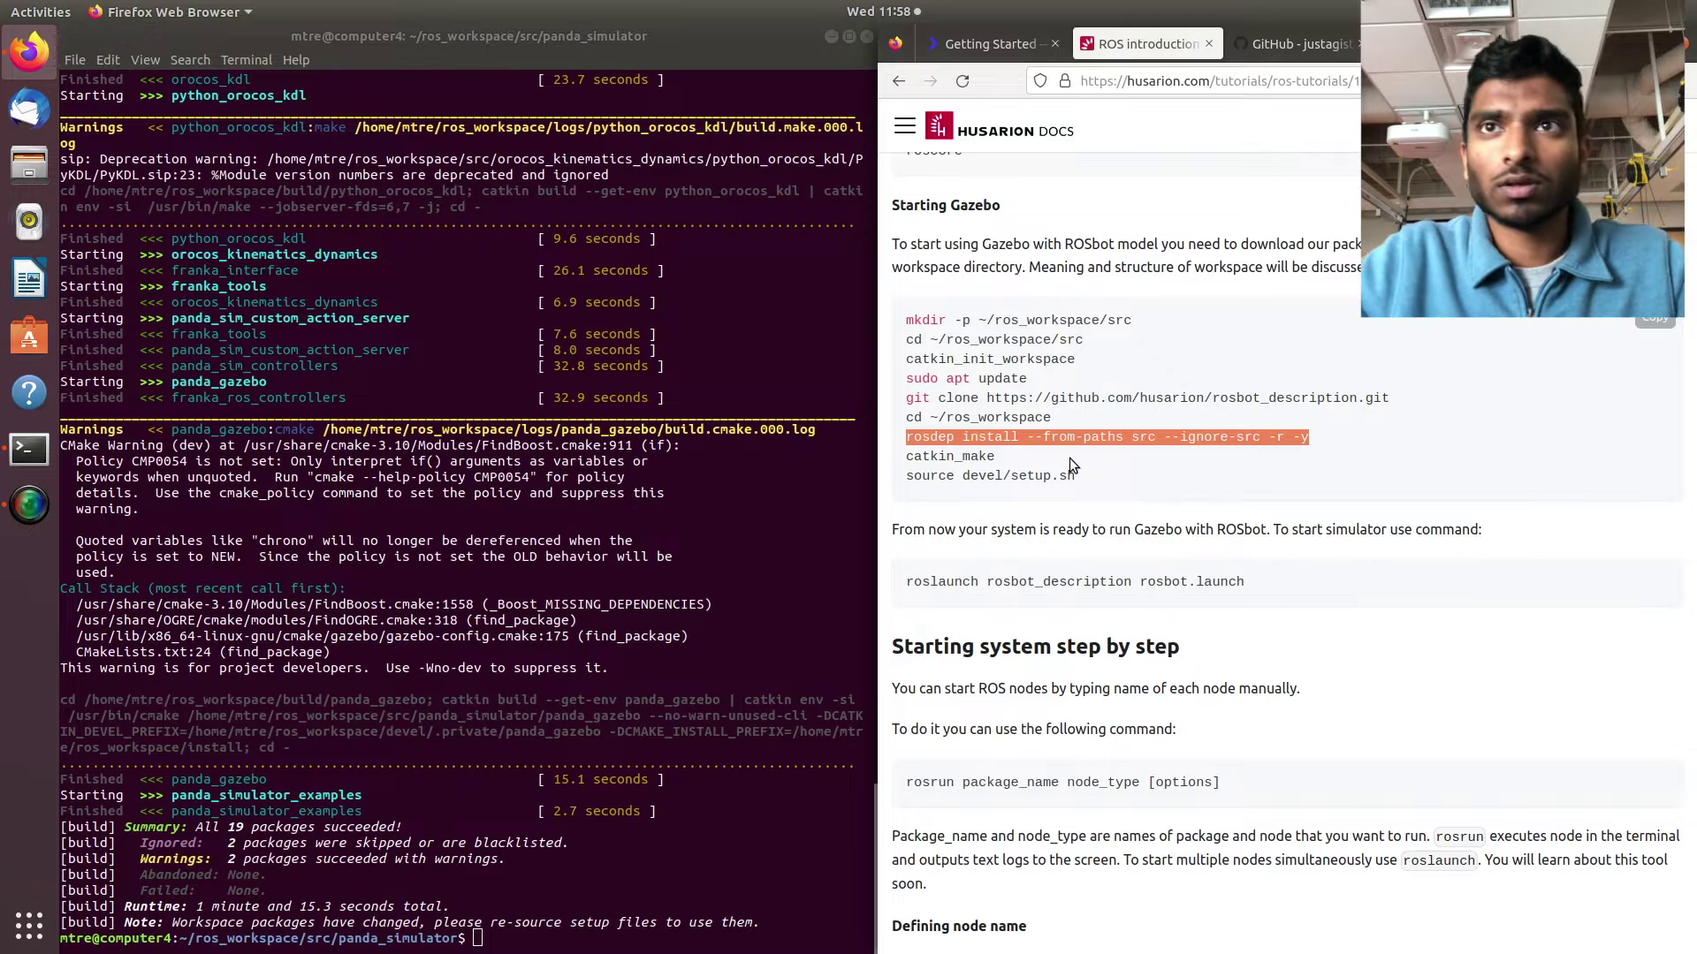
Move up two folders to ~/ros_workspace with cd ..
left_click(528, 942)
type("c")
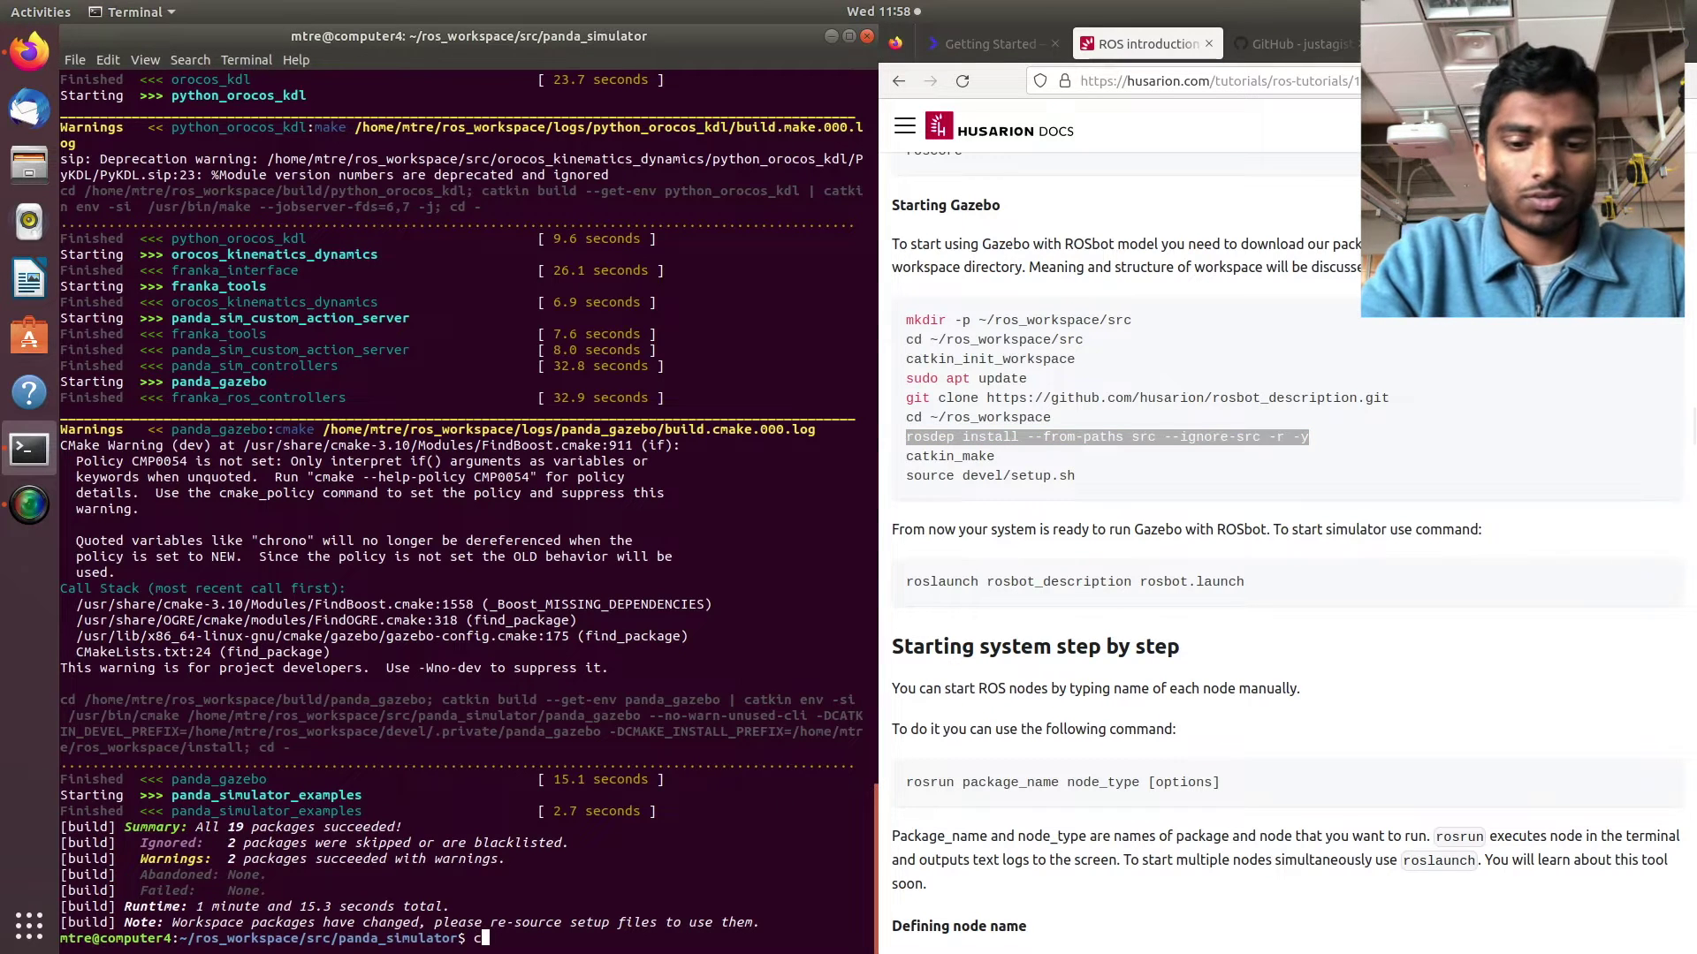
type("d ..")
key("Return")
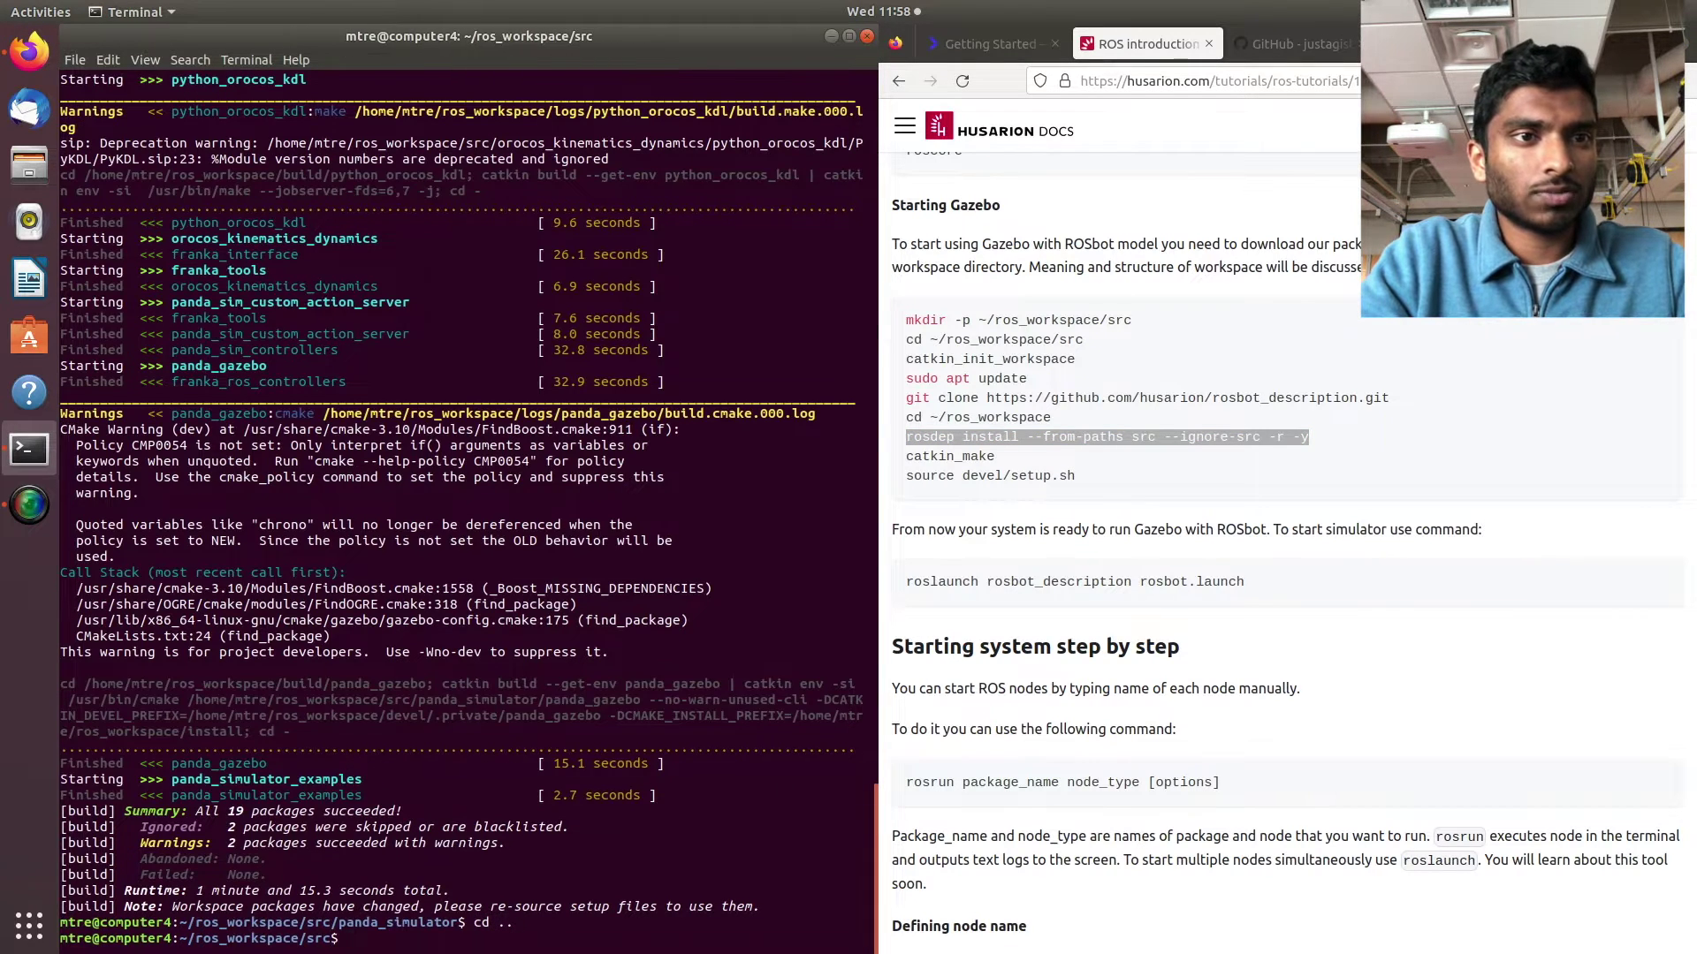
type("cd .")
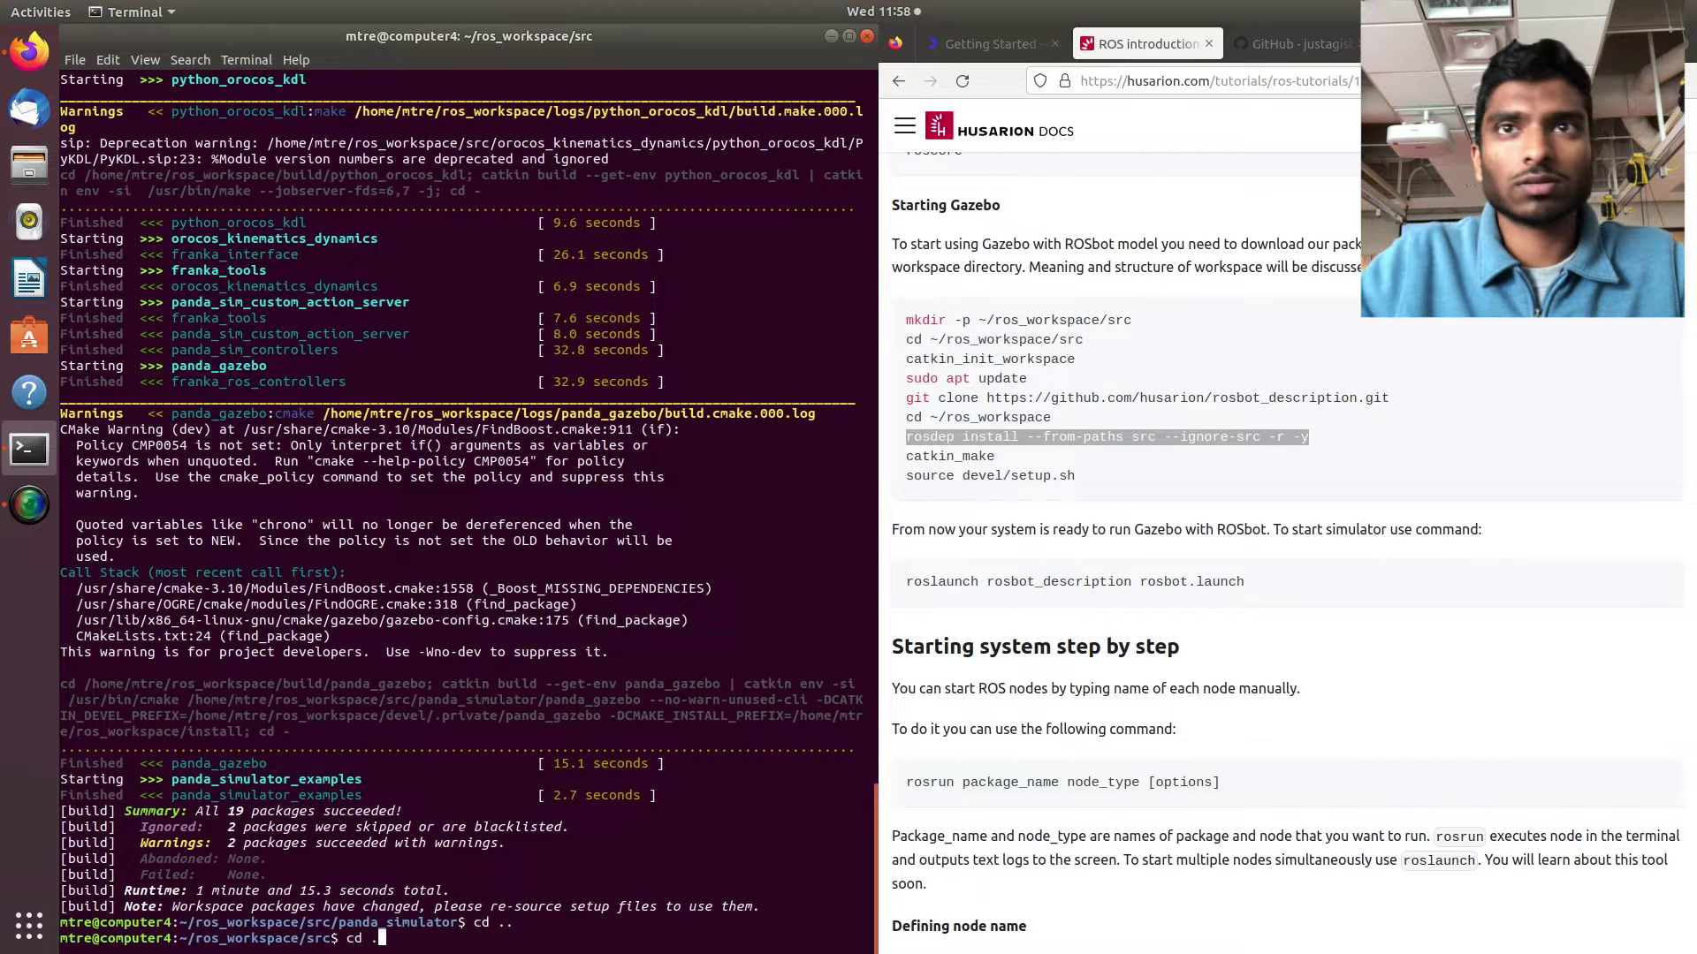
type(".")
key("Return")
Install workspace dependencies with rosdep install --from-paths src --ignore-src -r -y.
left_click(1028, 444)
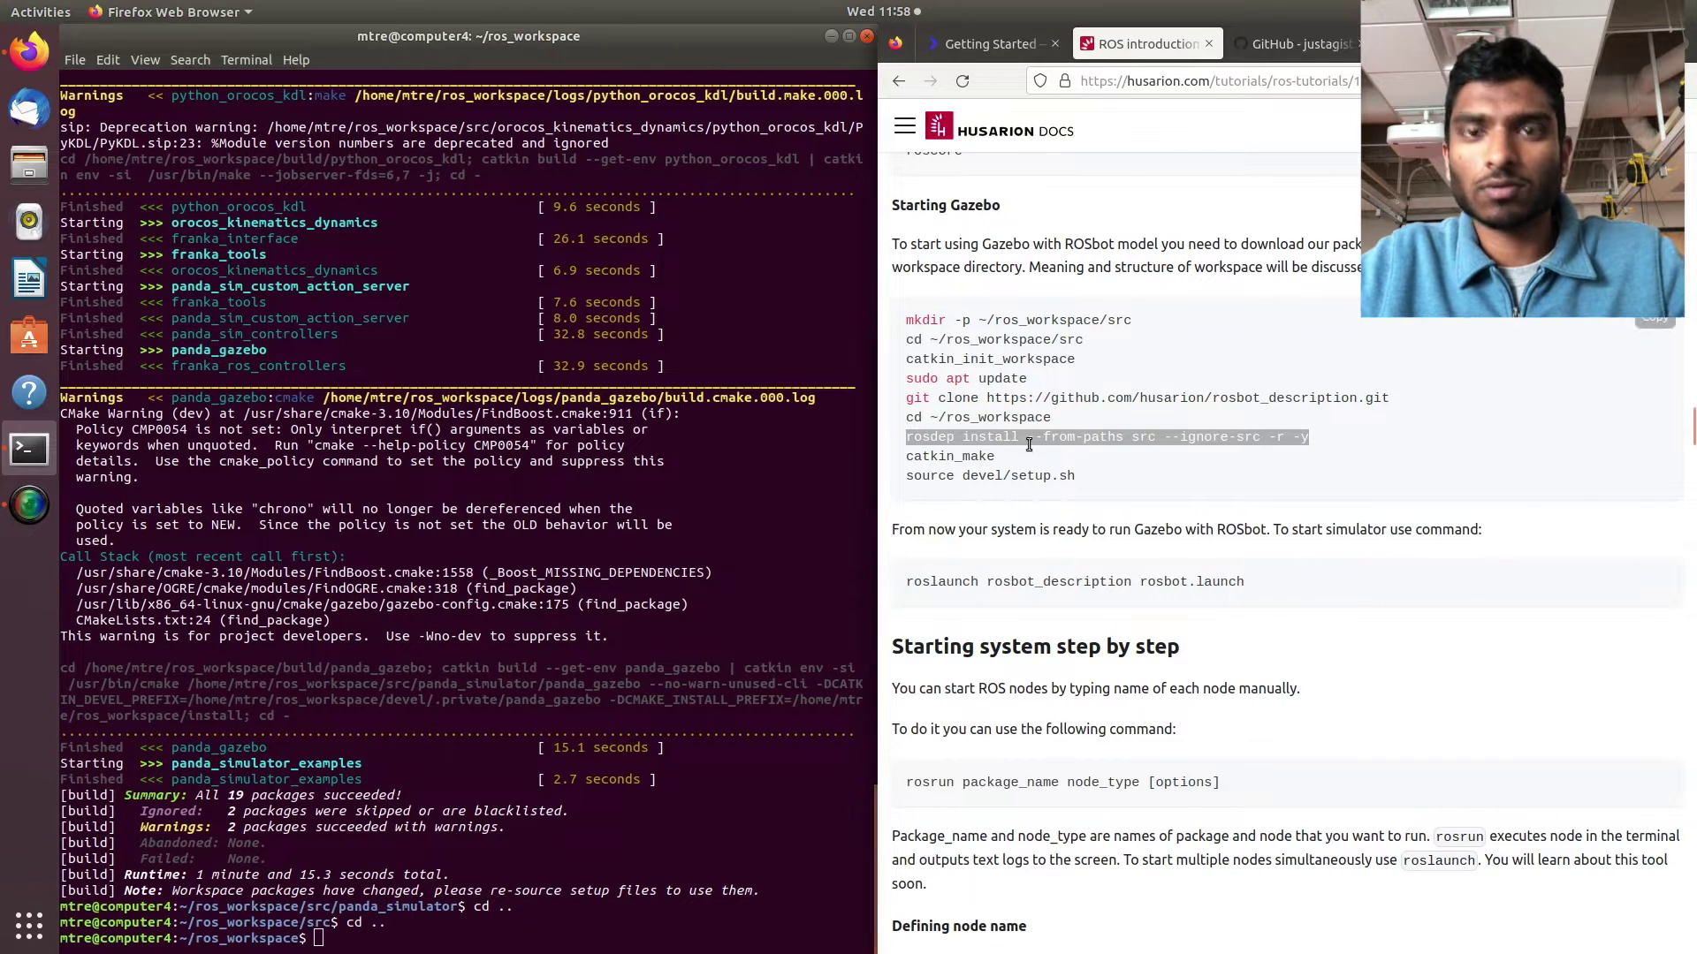
left_click(1029, 444)
left_click(608, 892)
type("cd ~/ros_workspace rosdep install --from-paths src --ignore-src -r -y")
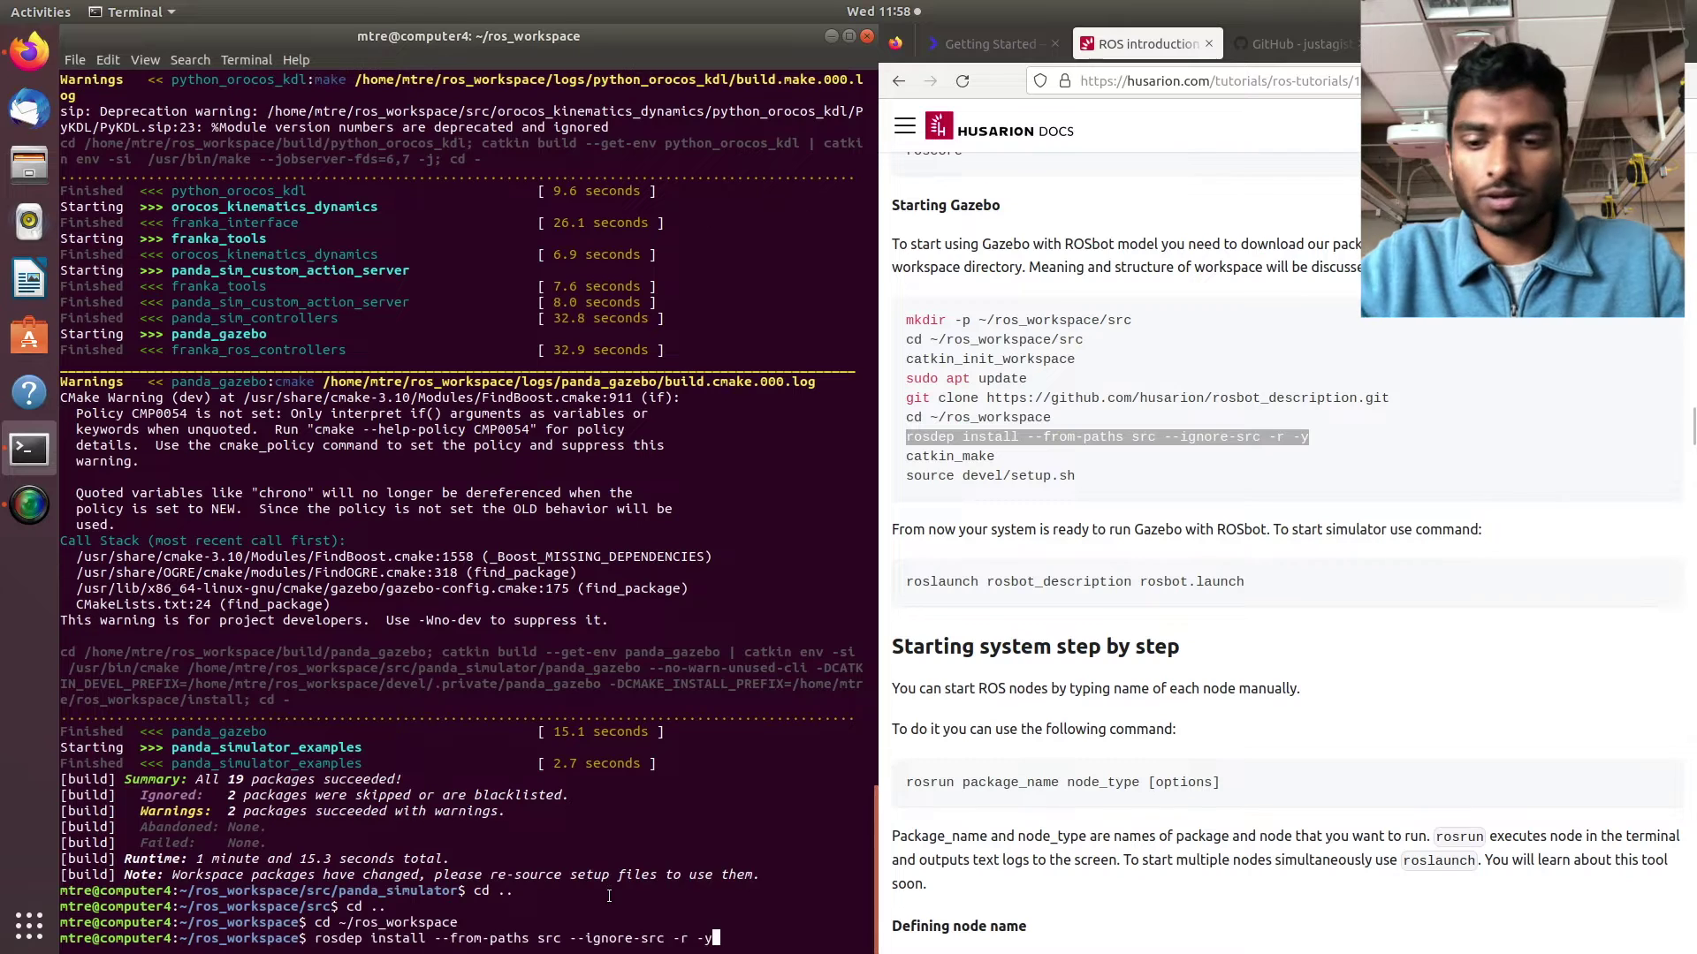
key("Return")
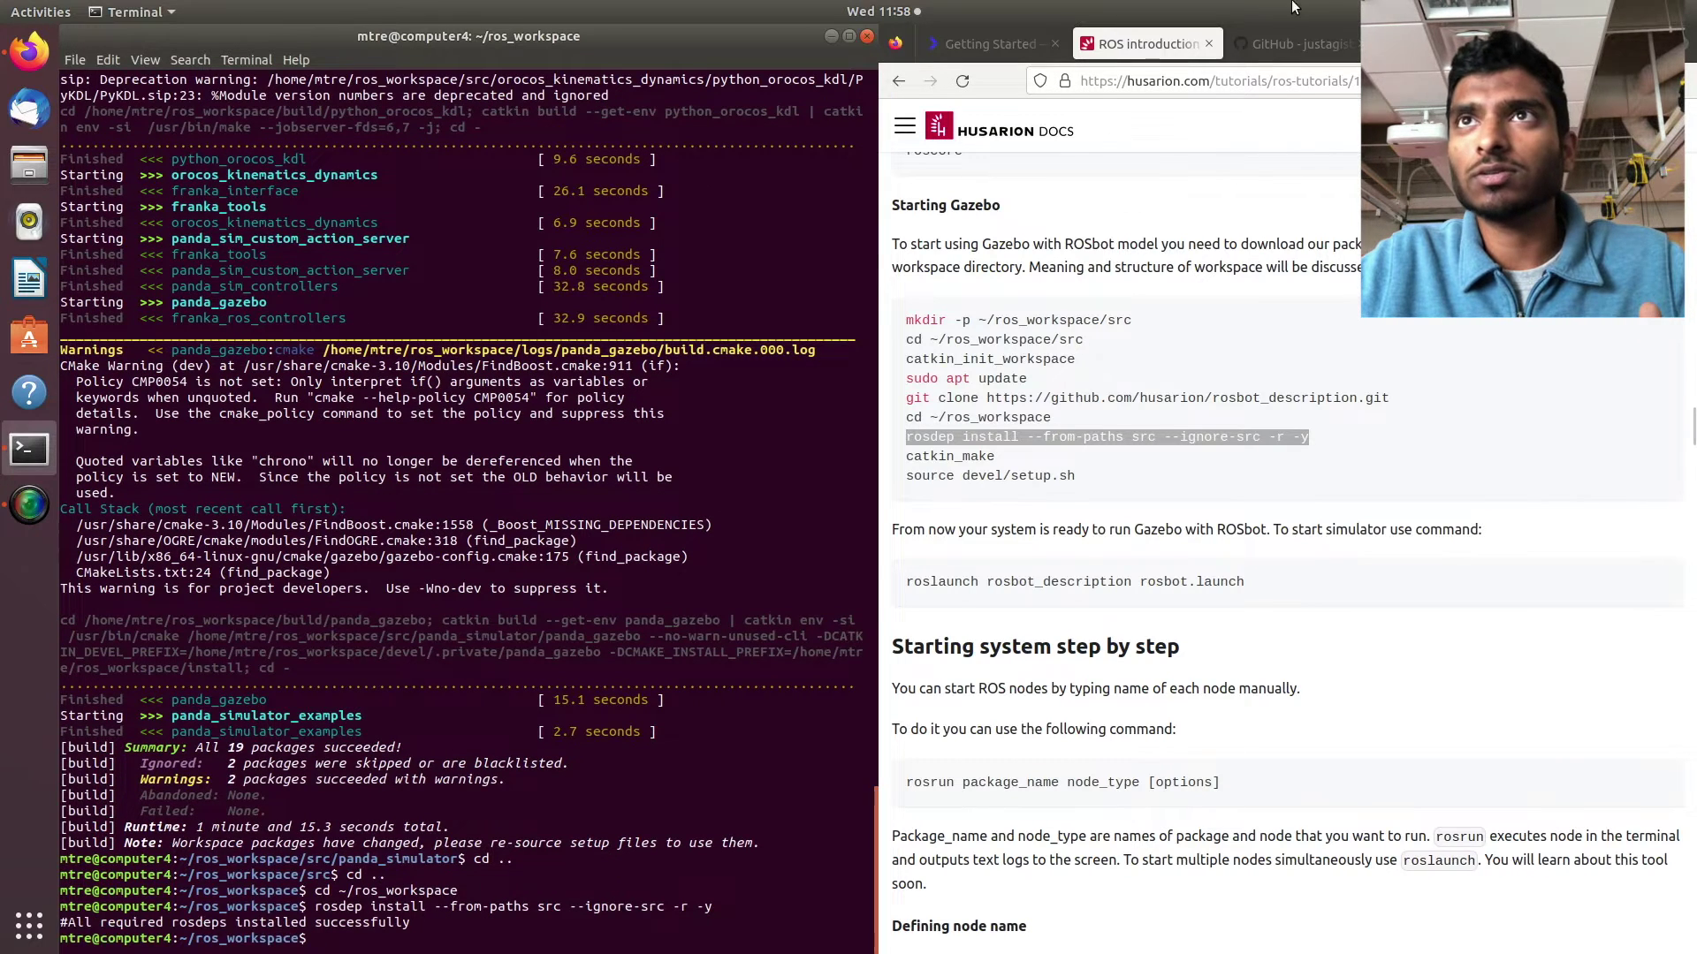
left_click(1277, 46)
double_click(1176, 547)
Source the ROS environment with source /opt/ros/$ROS_DISTRO/setup.bash.
triple_click(1176, 547)
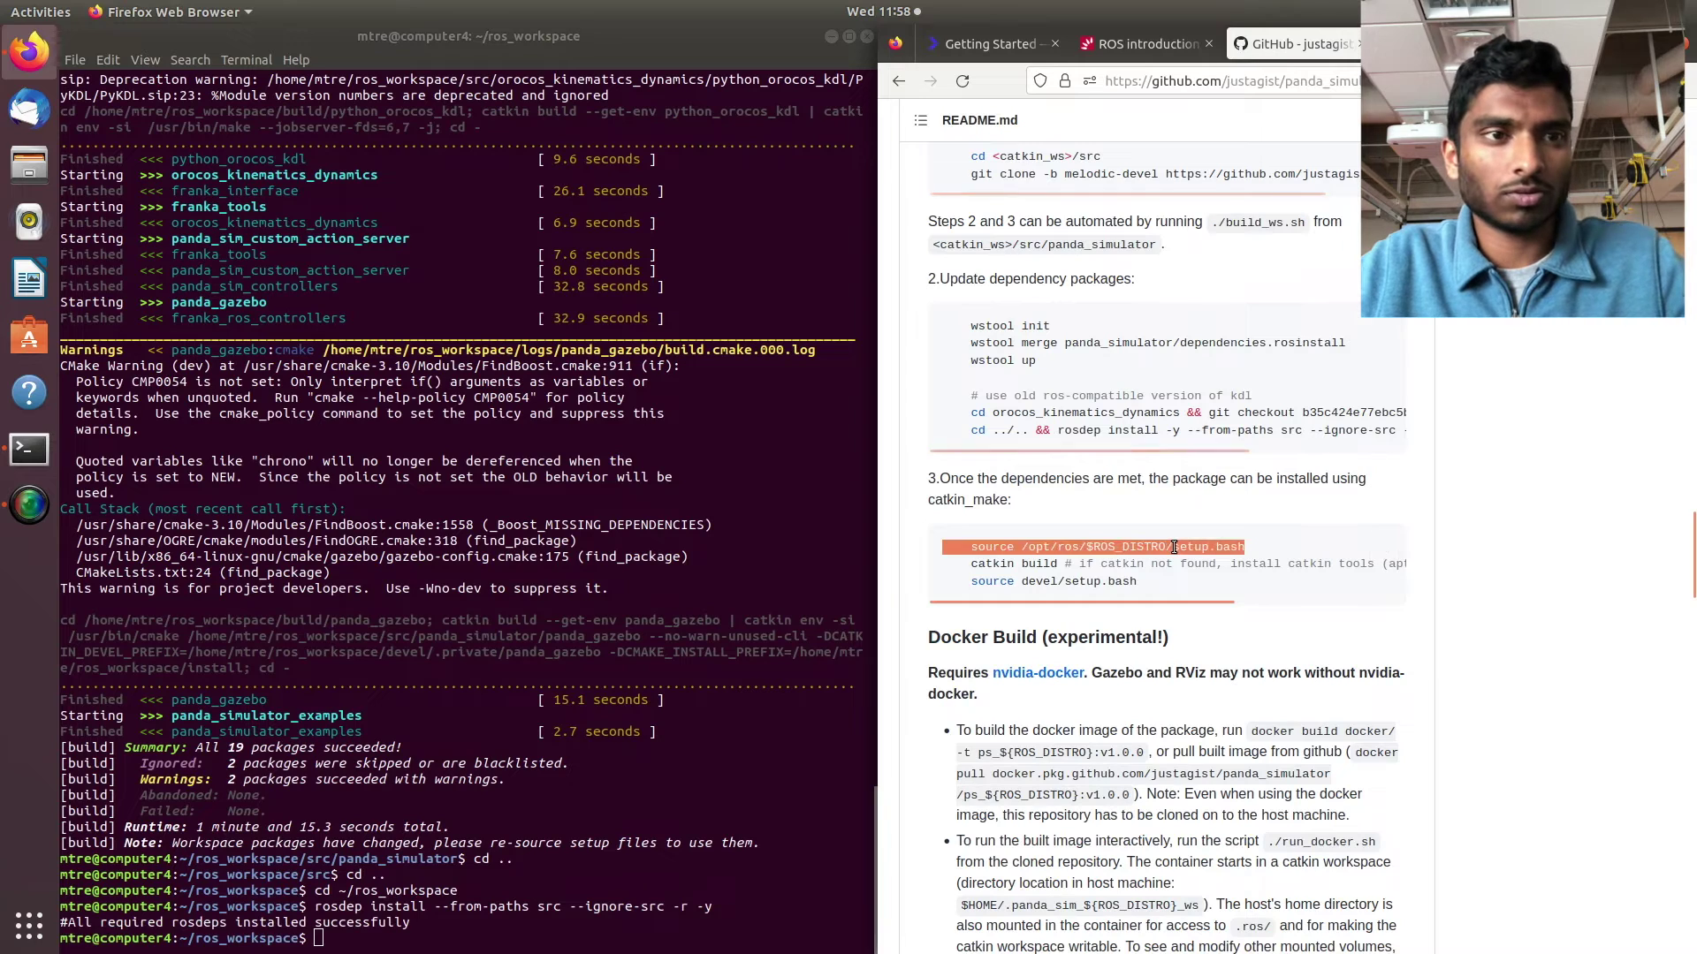
key("ctrl+c")
left_click(647, 886)
key("ctrl+shift+v")
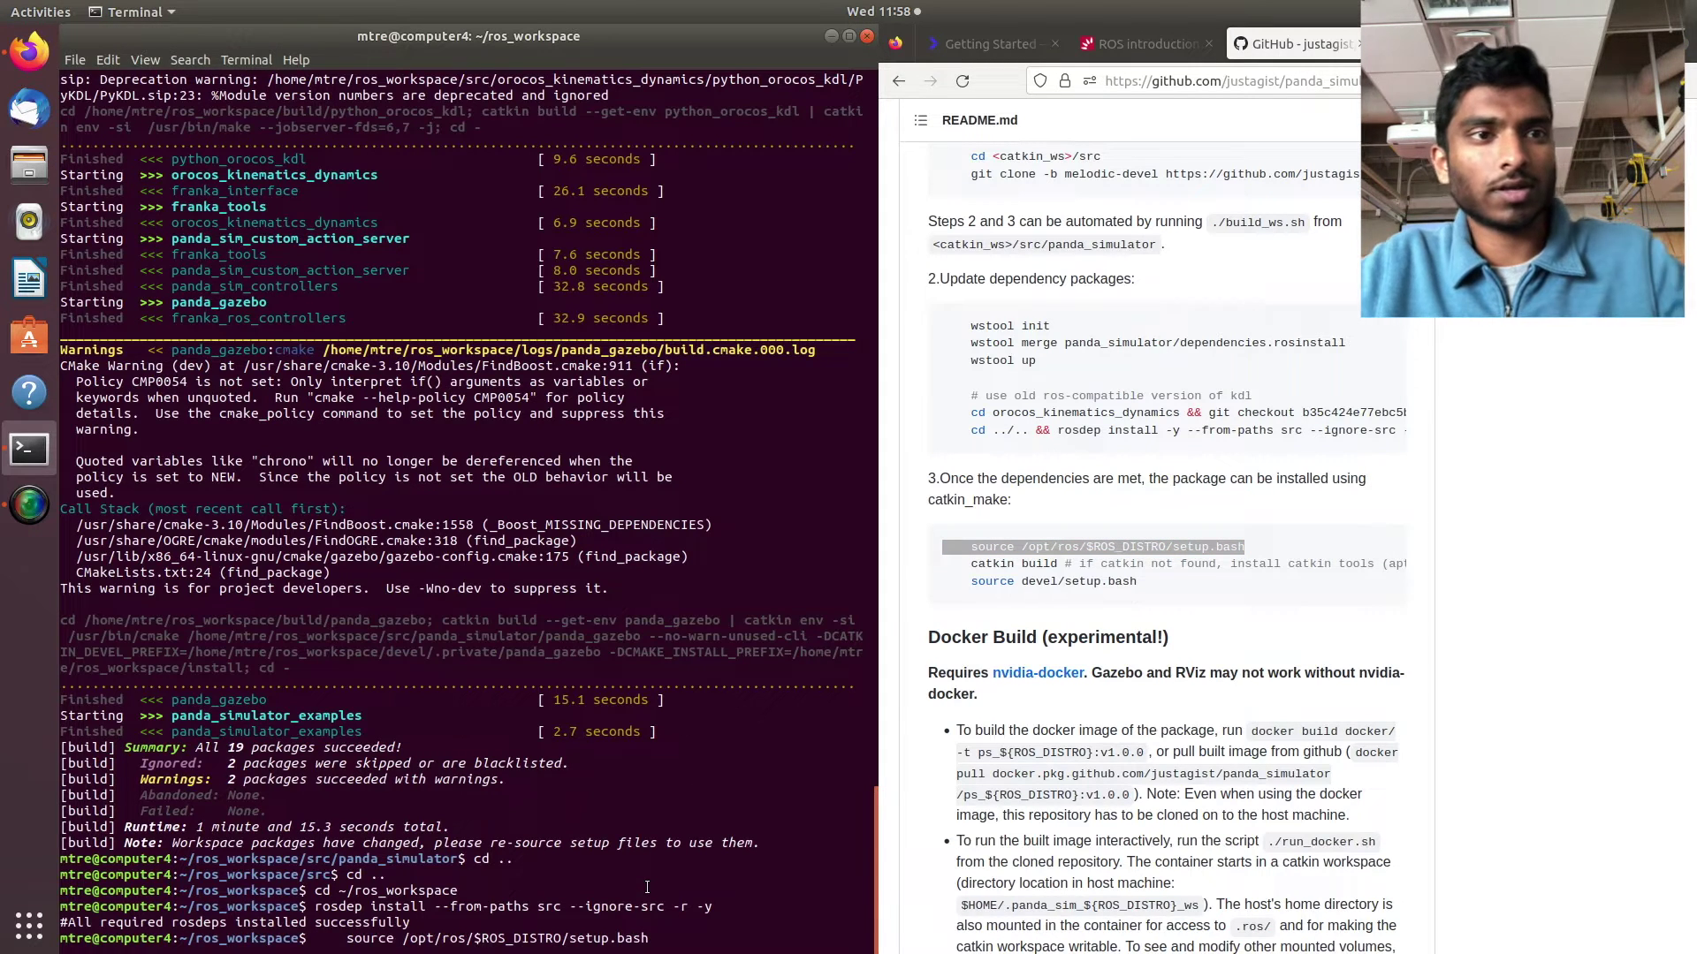
key("Return")
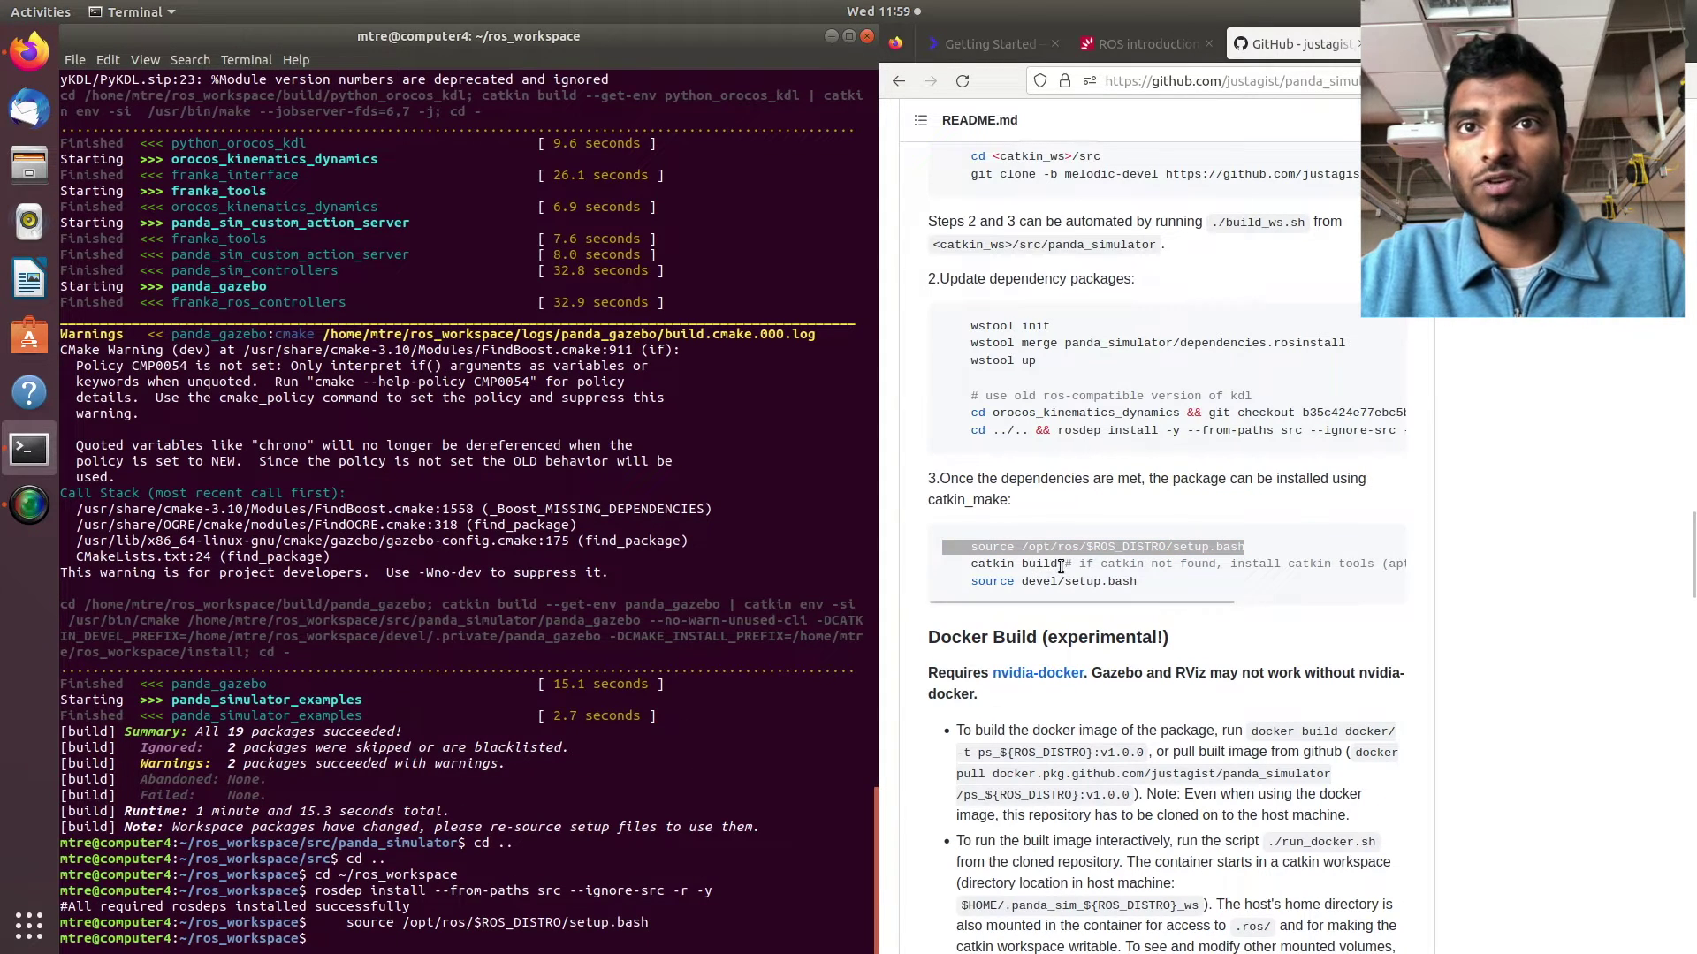
Rebuild with catkin build so all 18 packages succeed, then paste source devel/setup.bash.
left_click_drag(1058, 563, 973, 564)
key("ctrl+c")
left_click(838, 764)
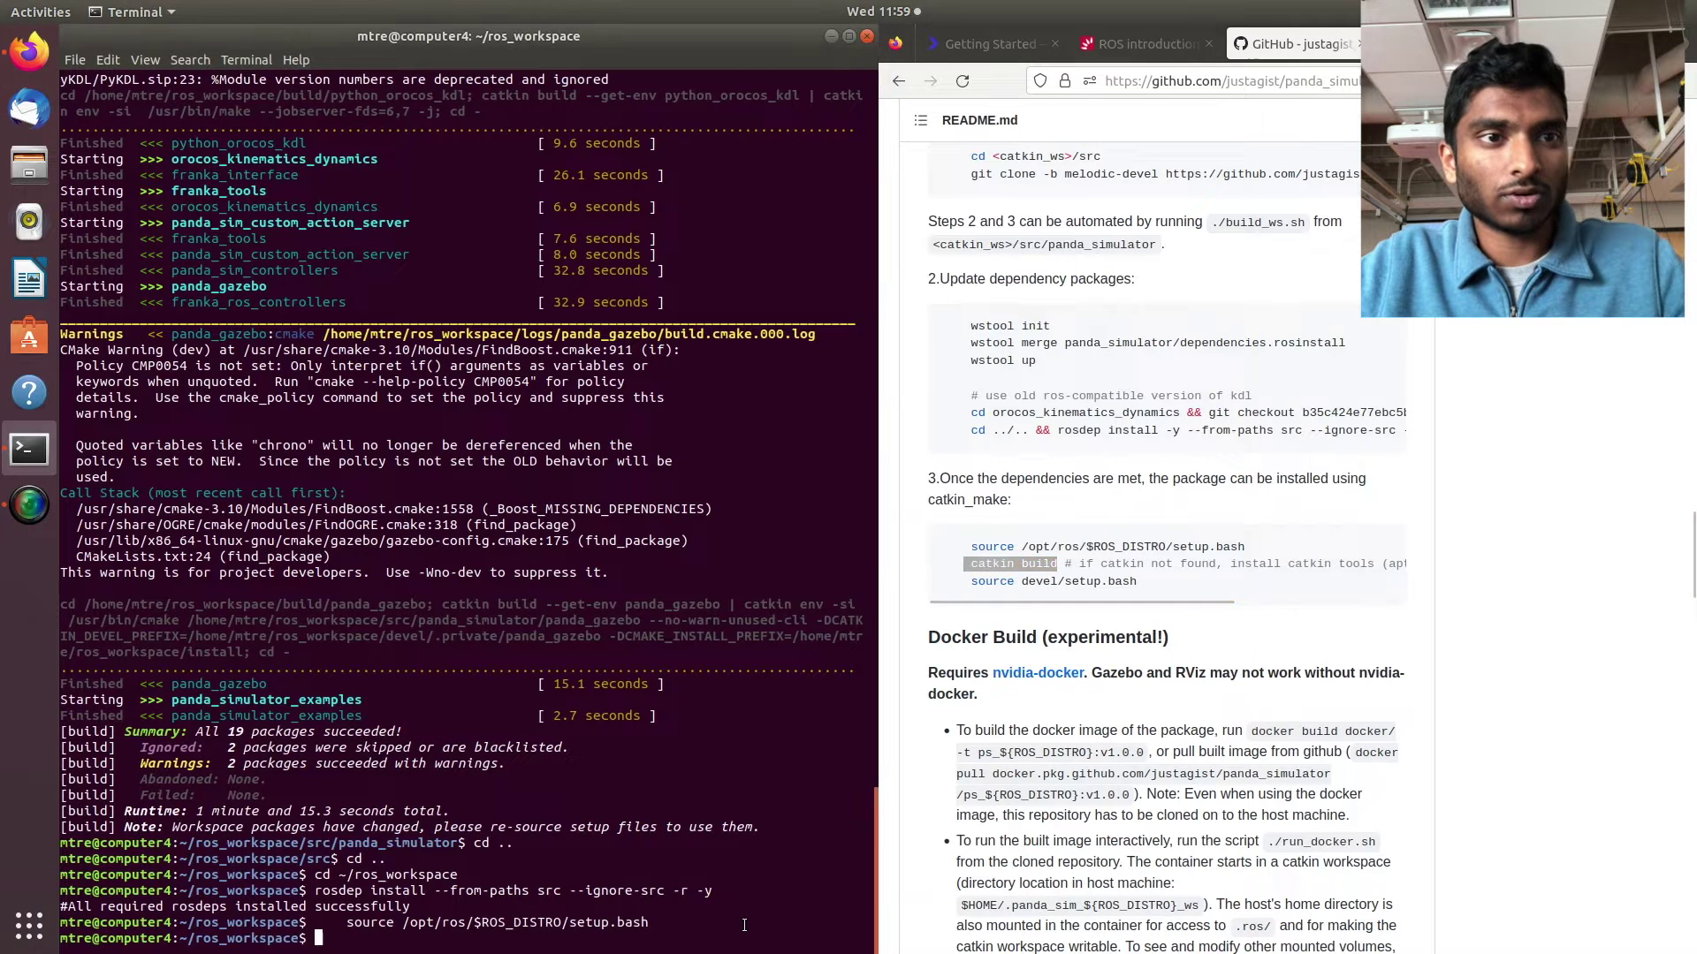
key("ctrl+shift+v")
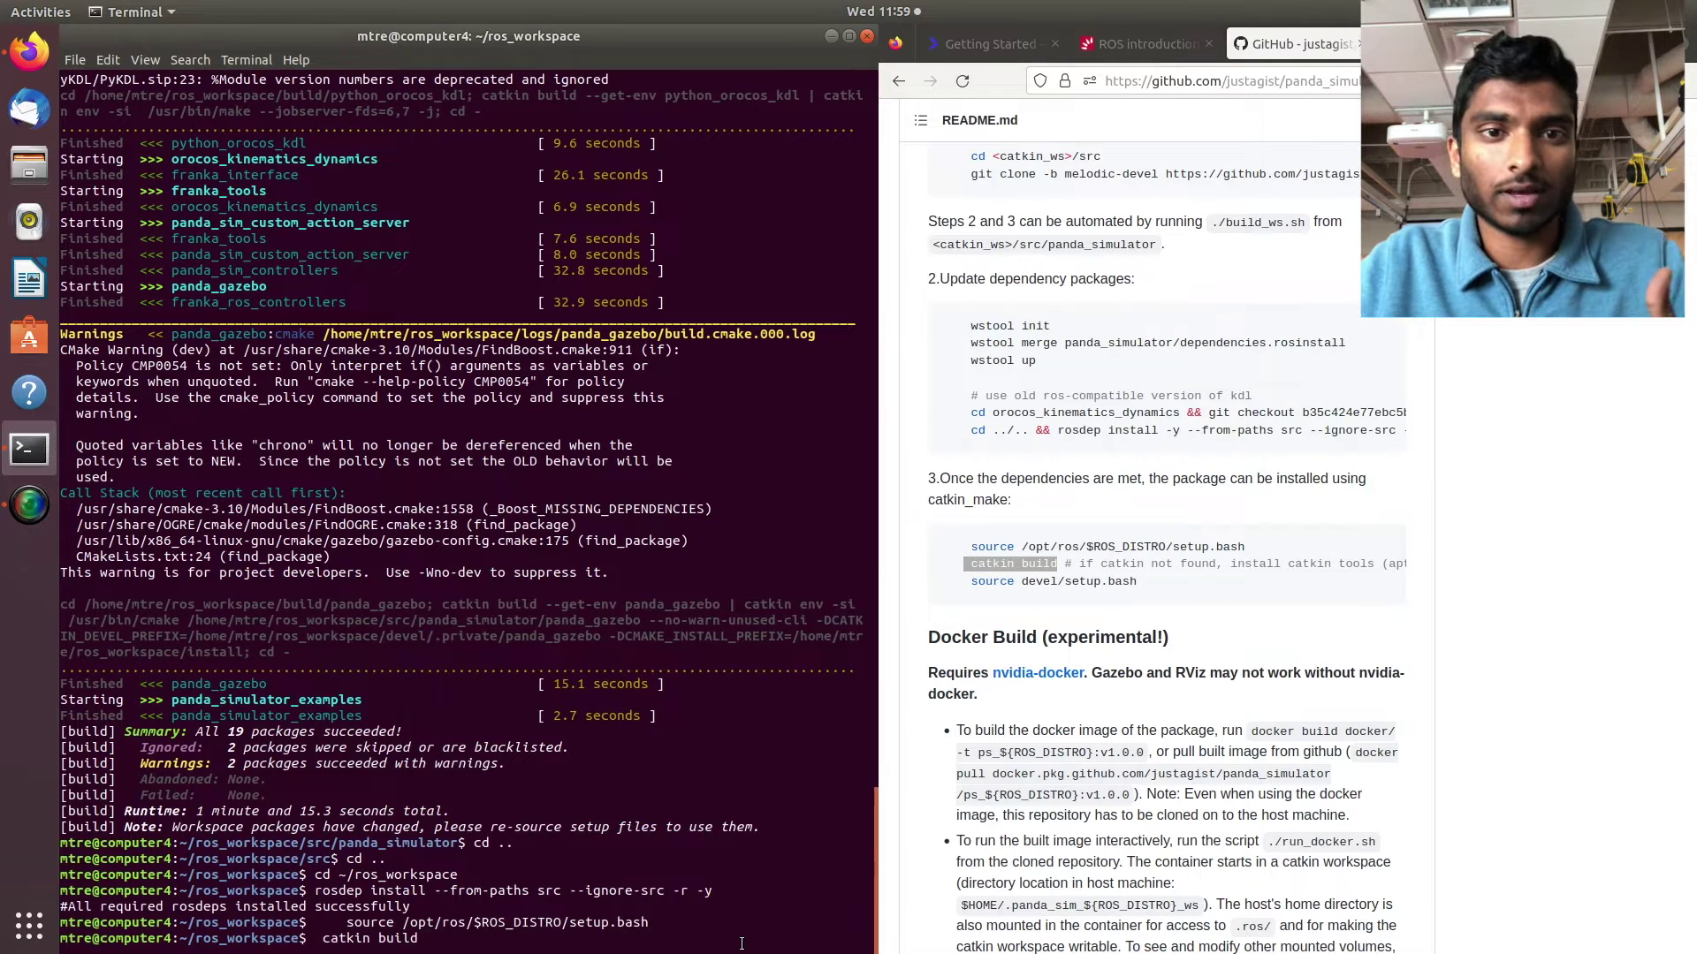
key("Return")
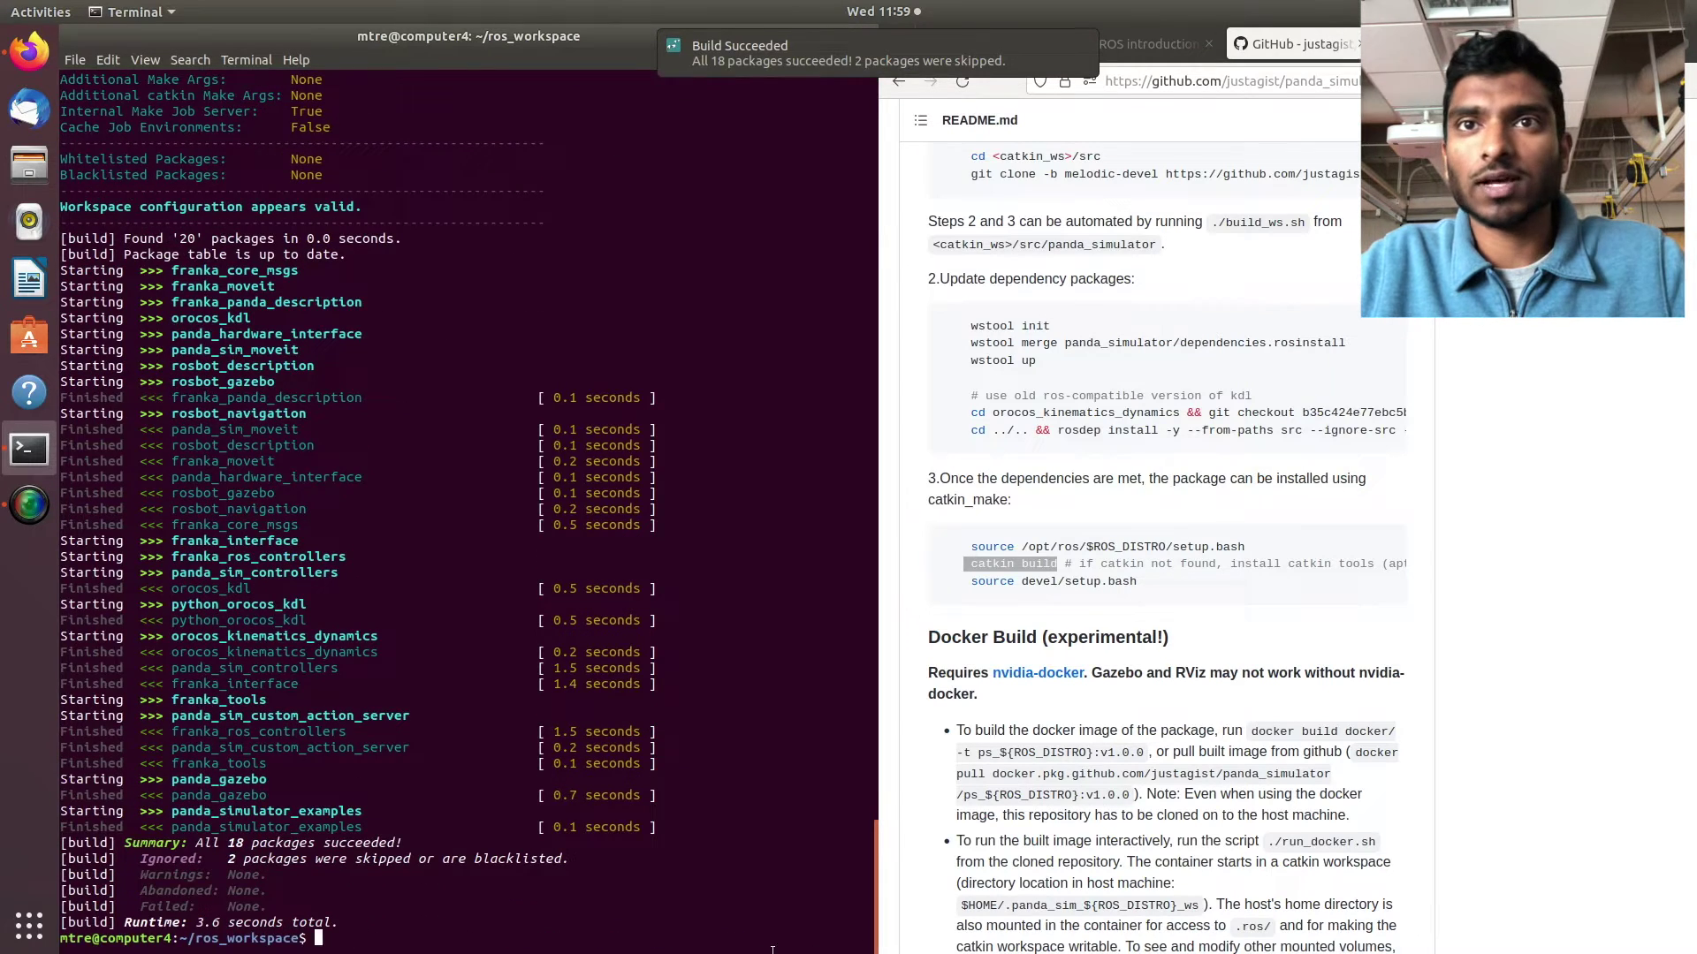
triple_click(1119, 581)
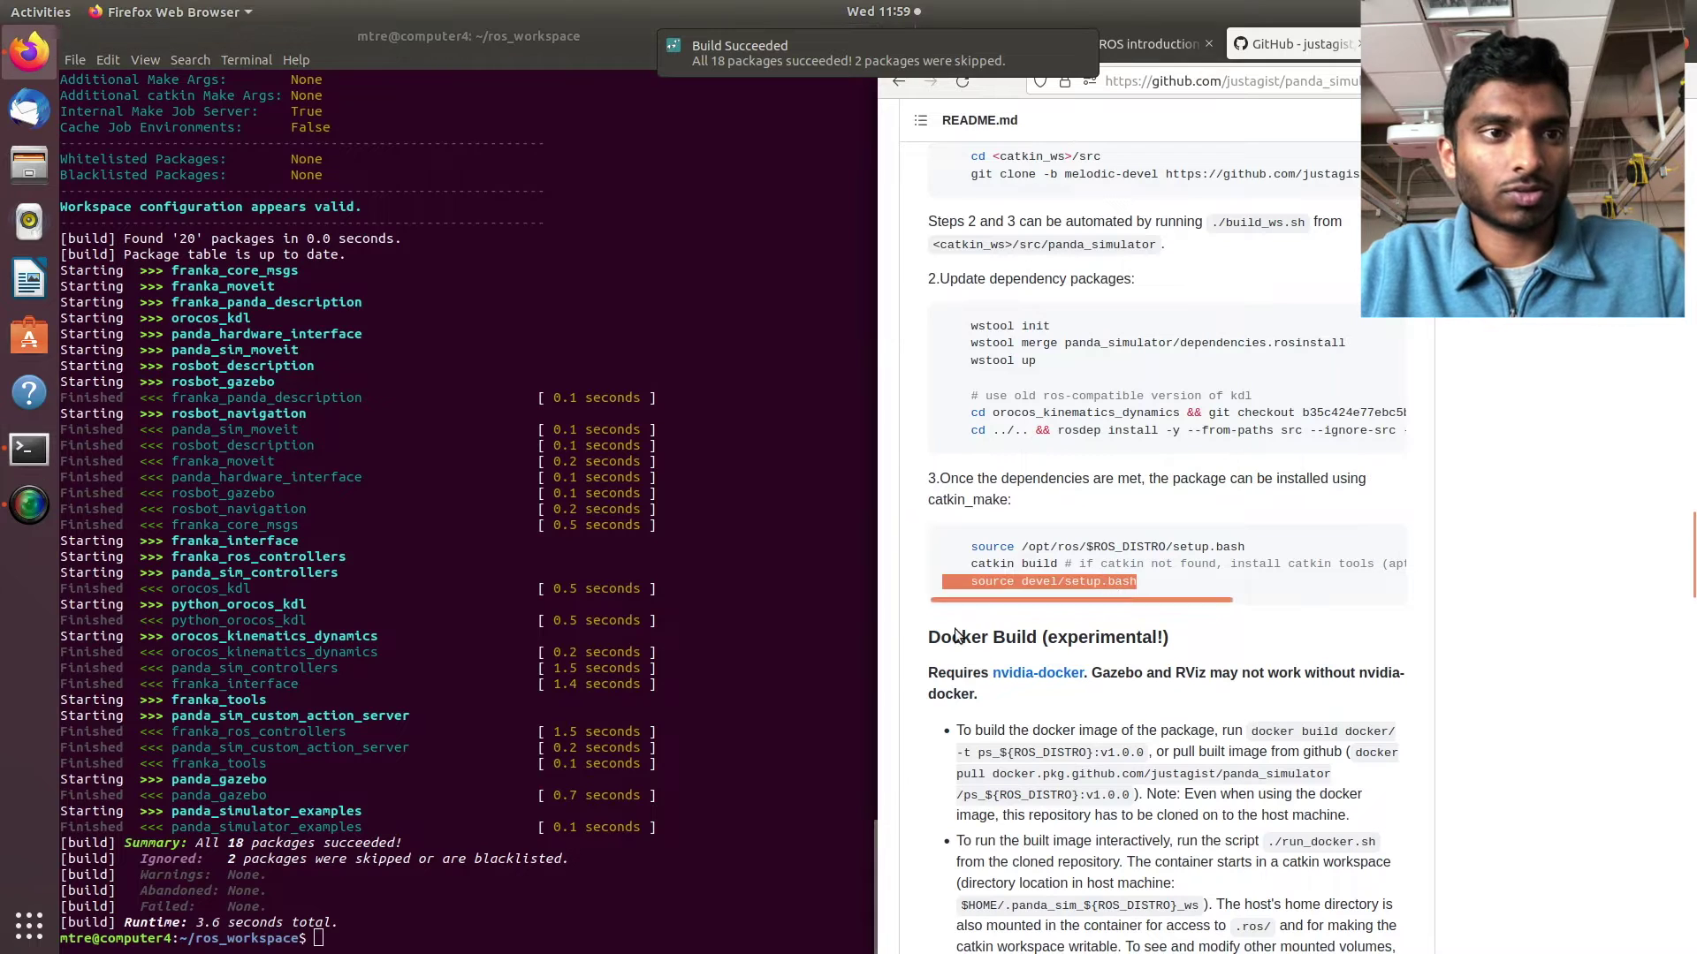
left_click(459, 671)
key("ctrl+shift+v")
Source devel/setup.bash and run roslaunch panda_gazebo panda_world.launch to load the Panda arm.
key("Return")
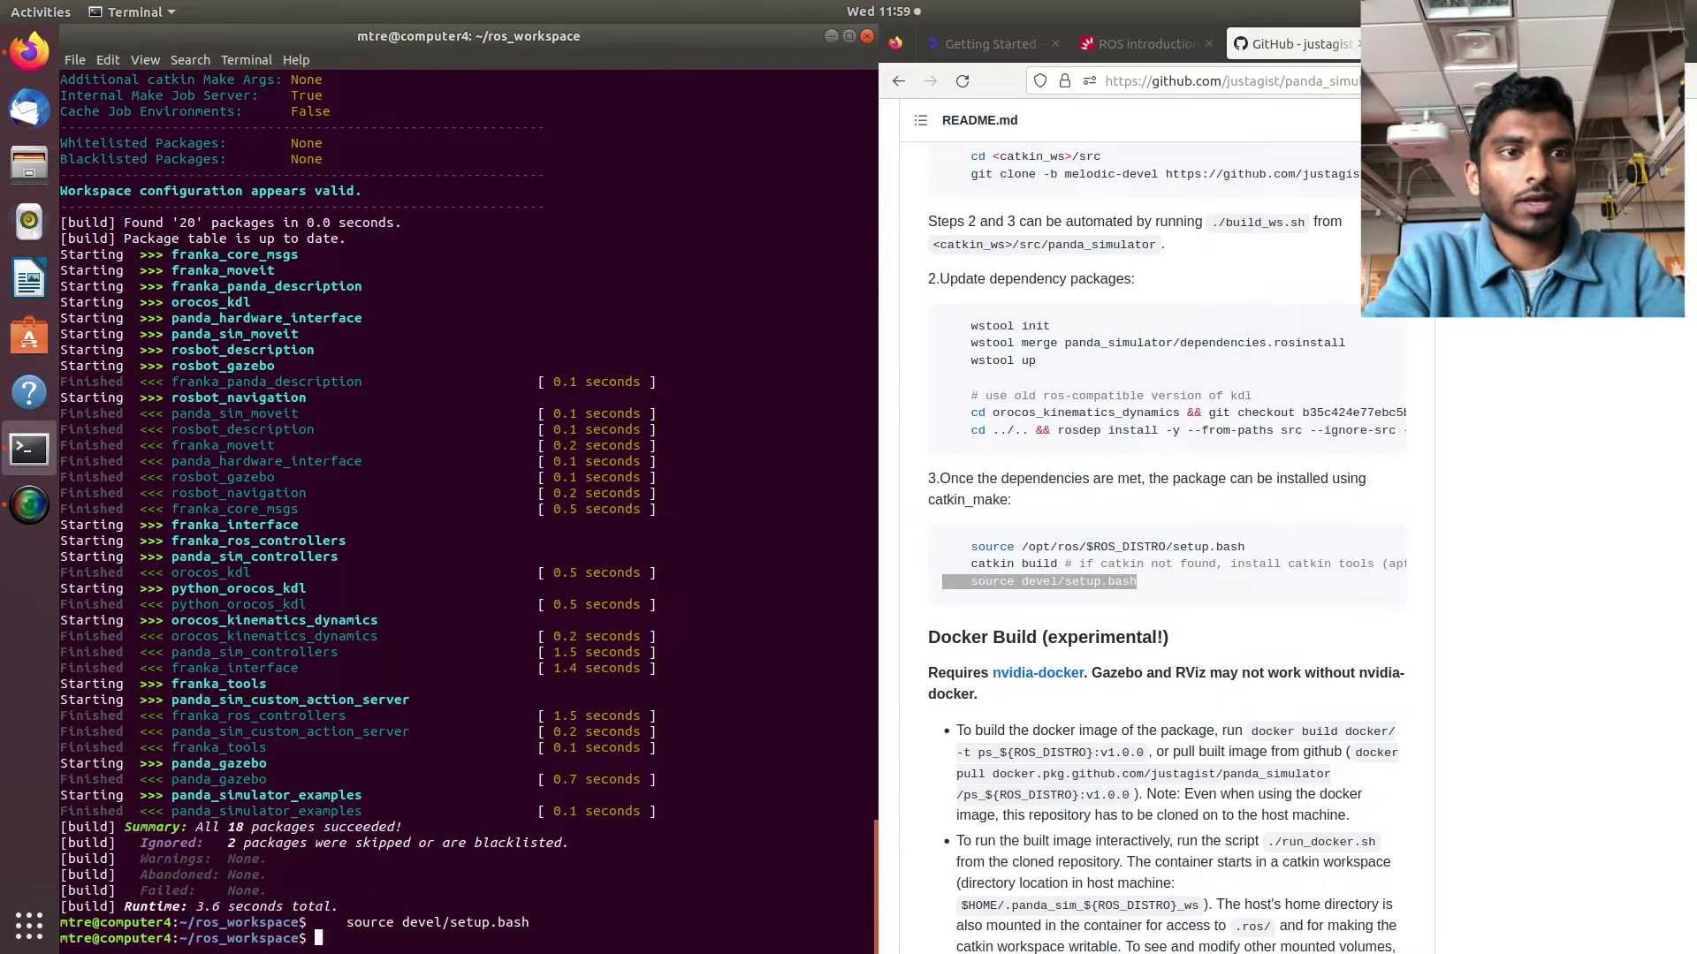
type("roslaunch ")
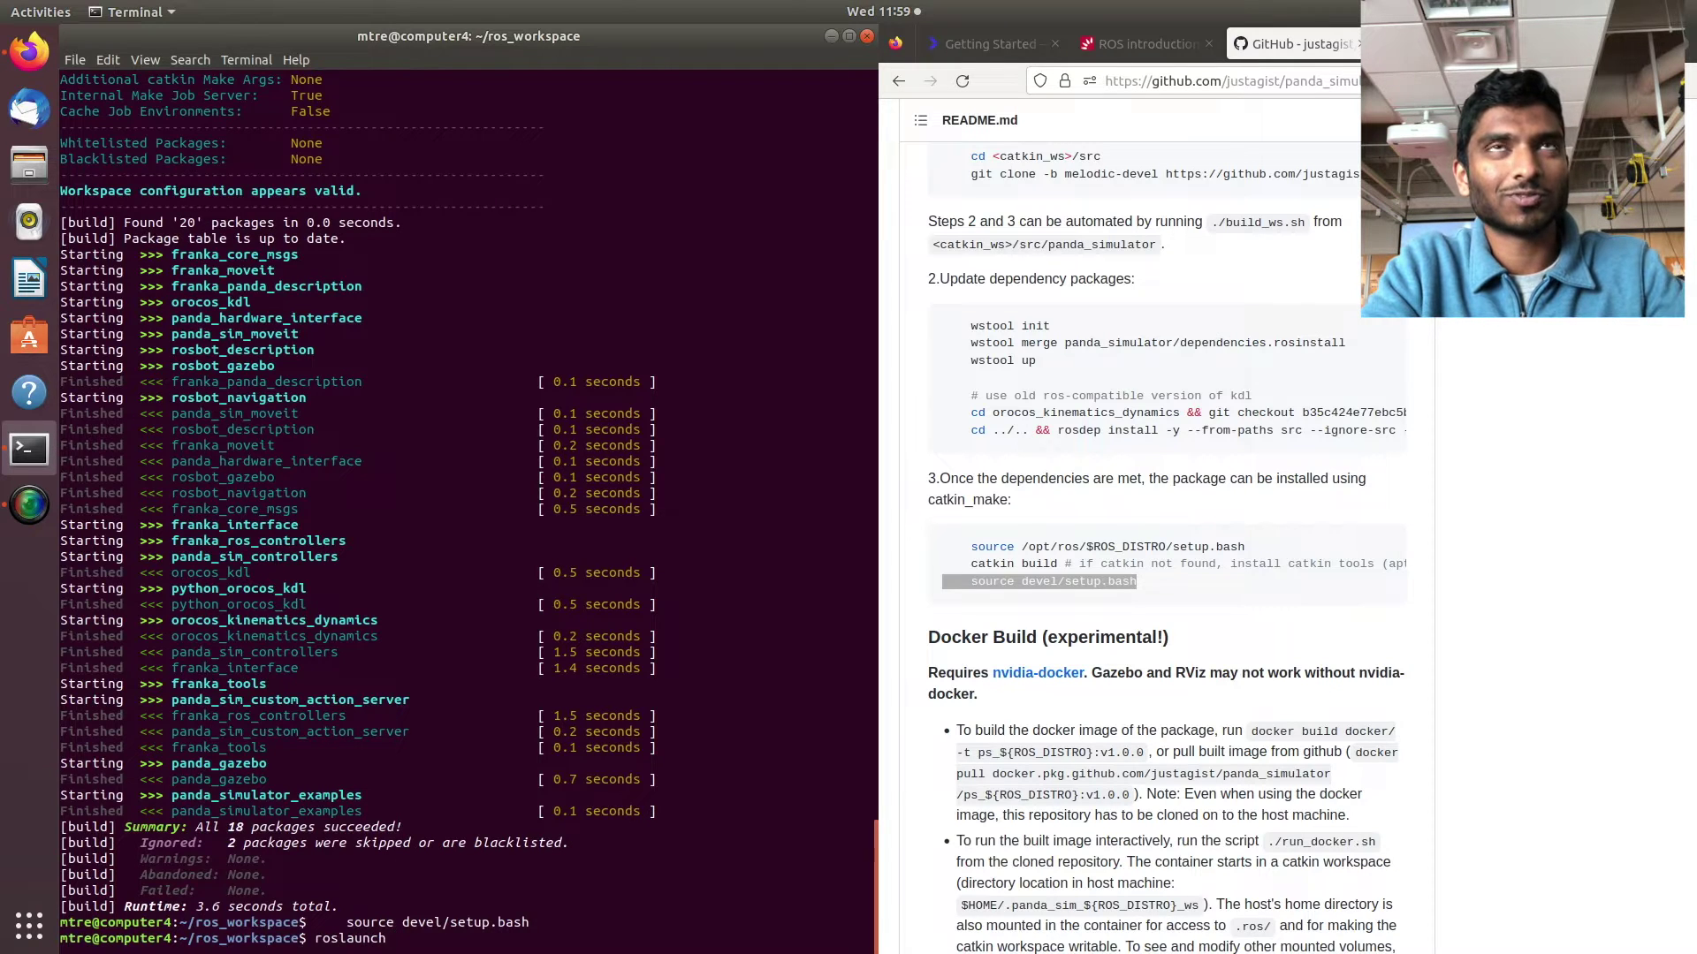
type("[anda")
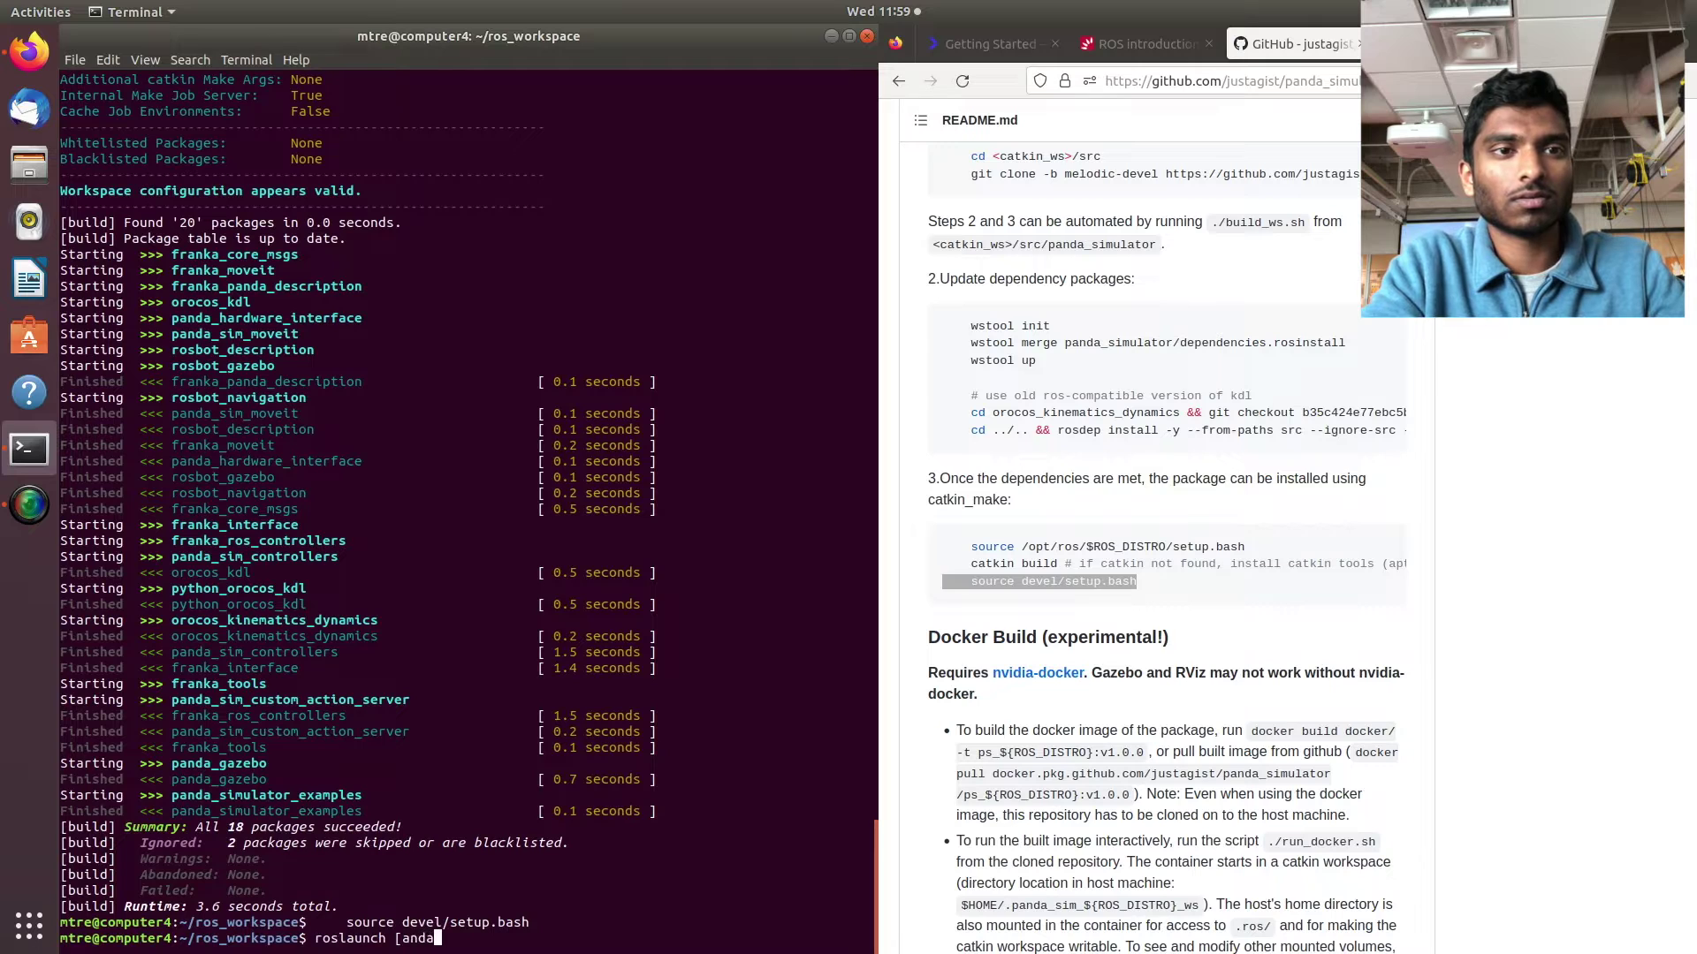
key("BackSpace")
key("BackSpace")
type("ap")
key("BackSpace")
type("pa")
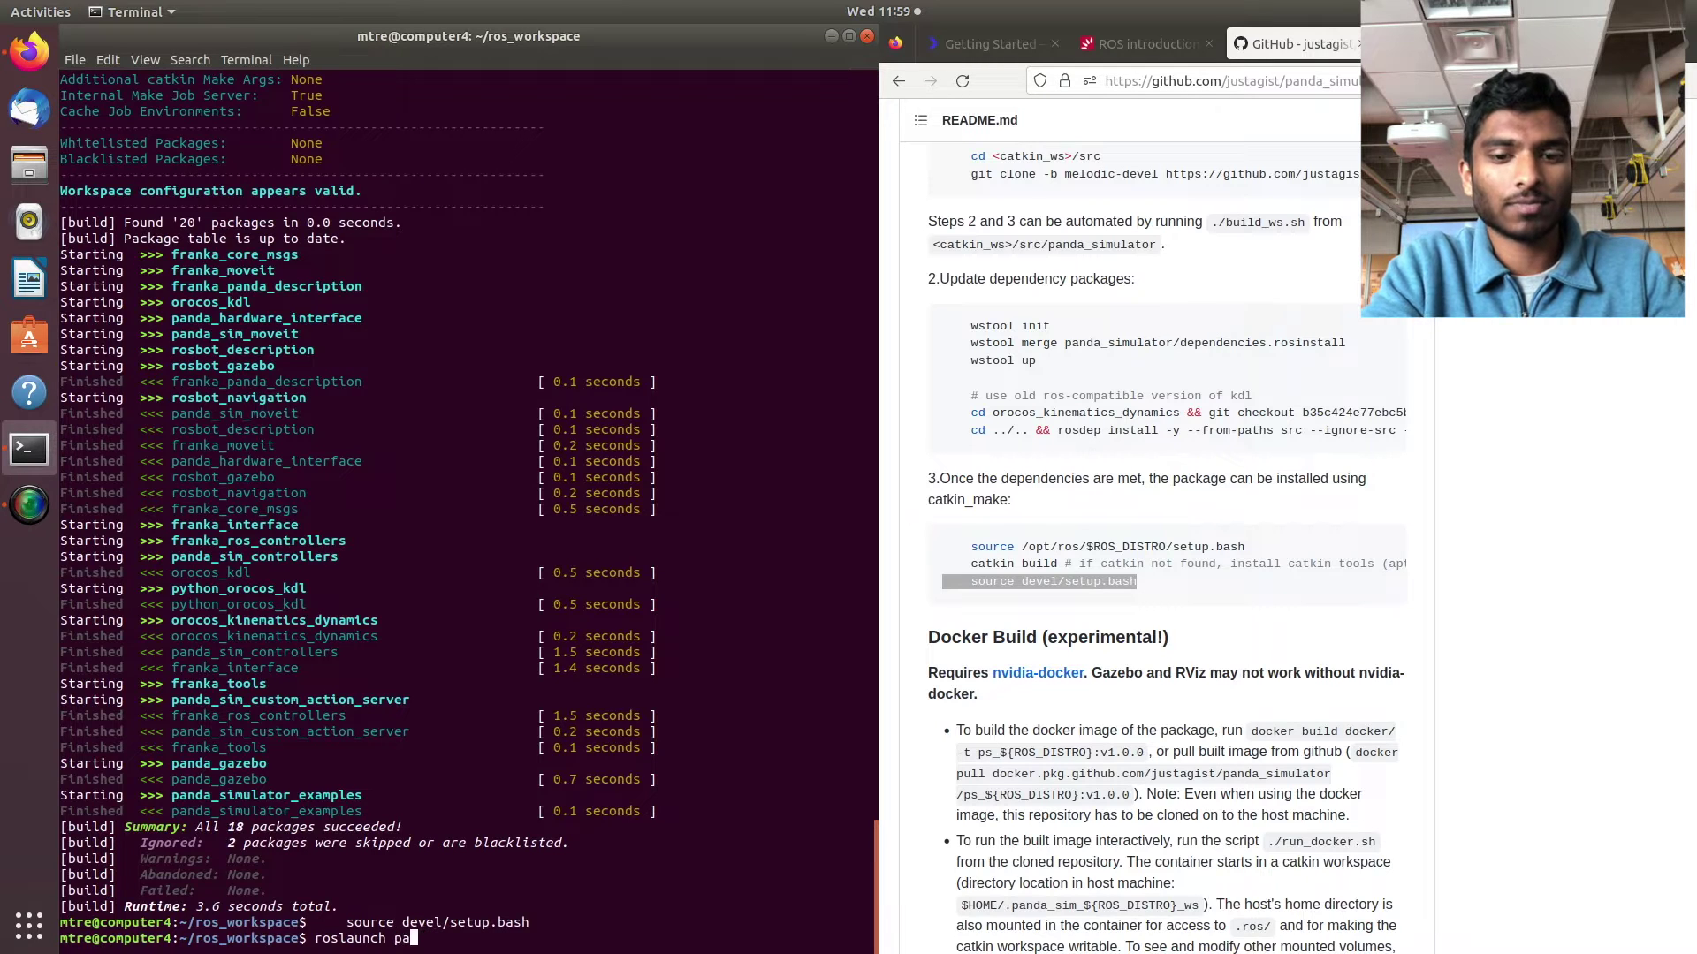
type("nda_g")
key("Tab")
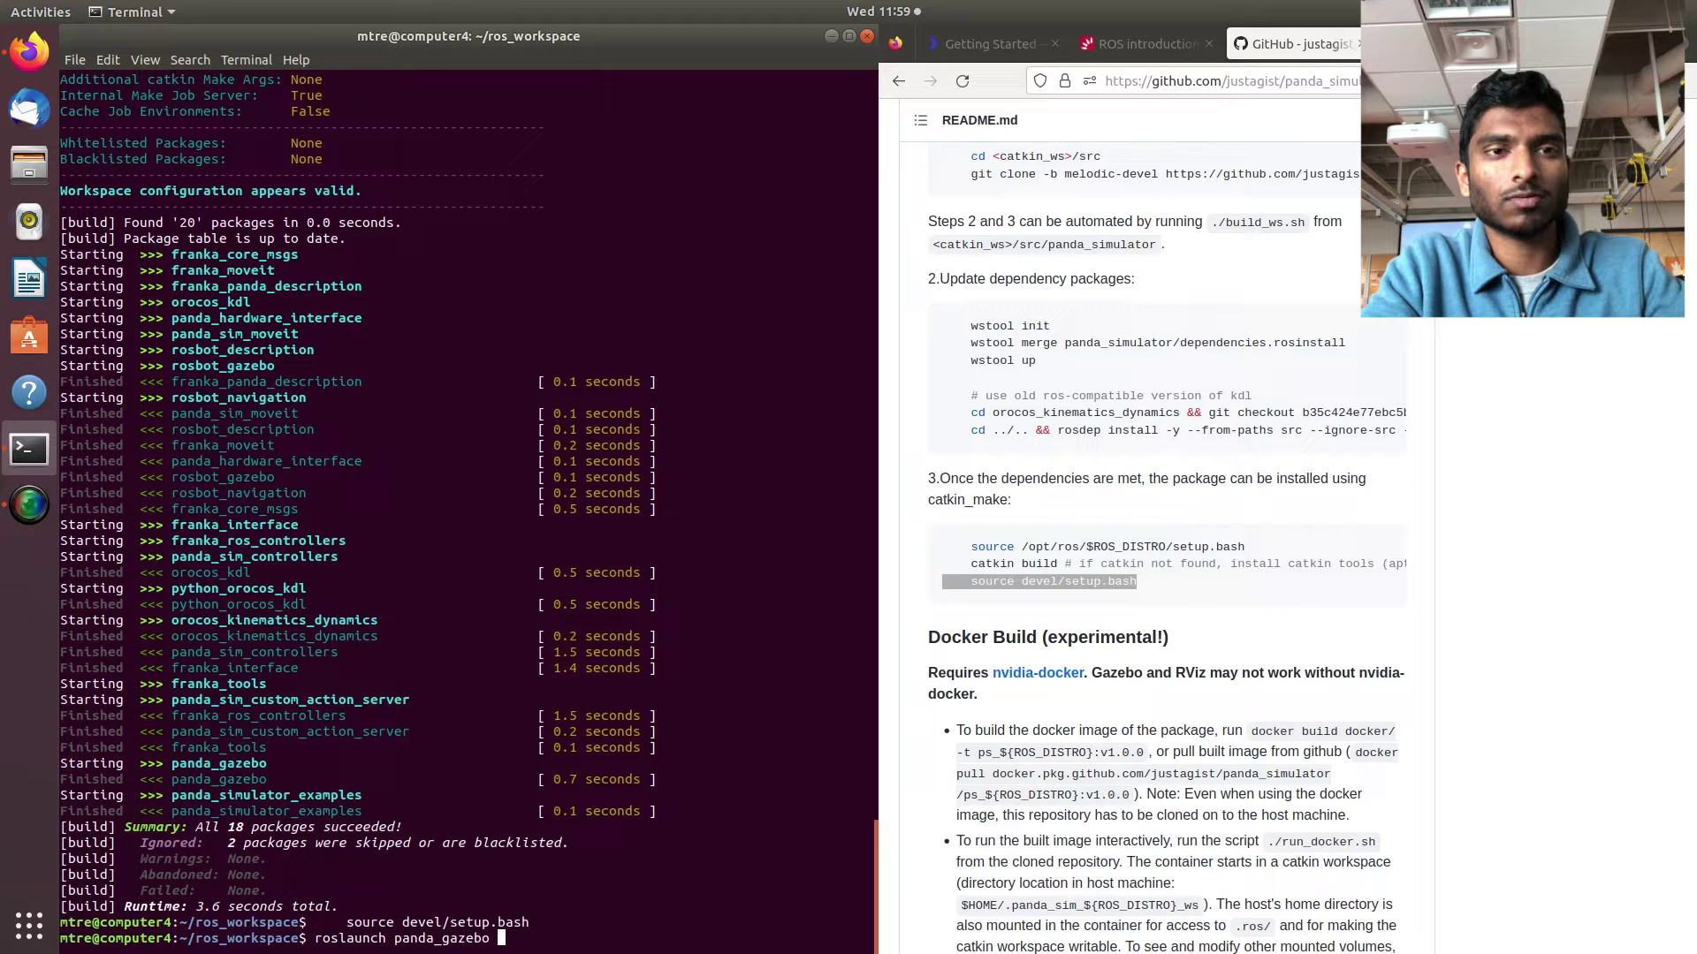
type("p")
key("Tab")
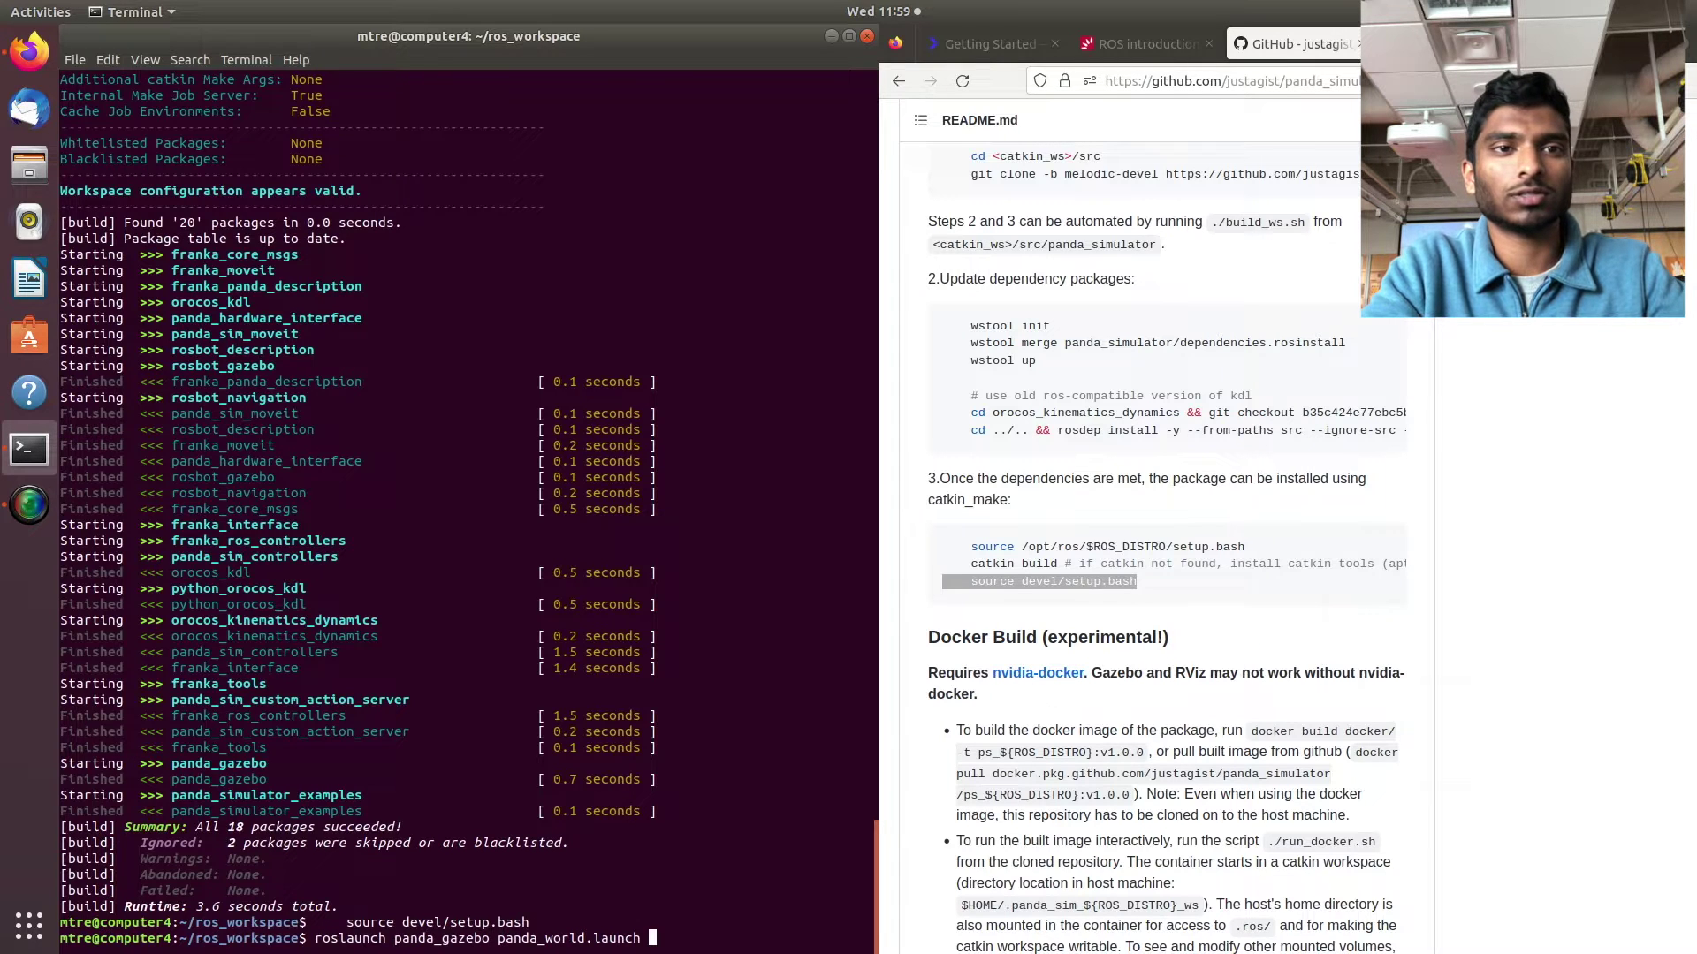
key("Return")
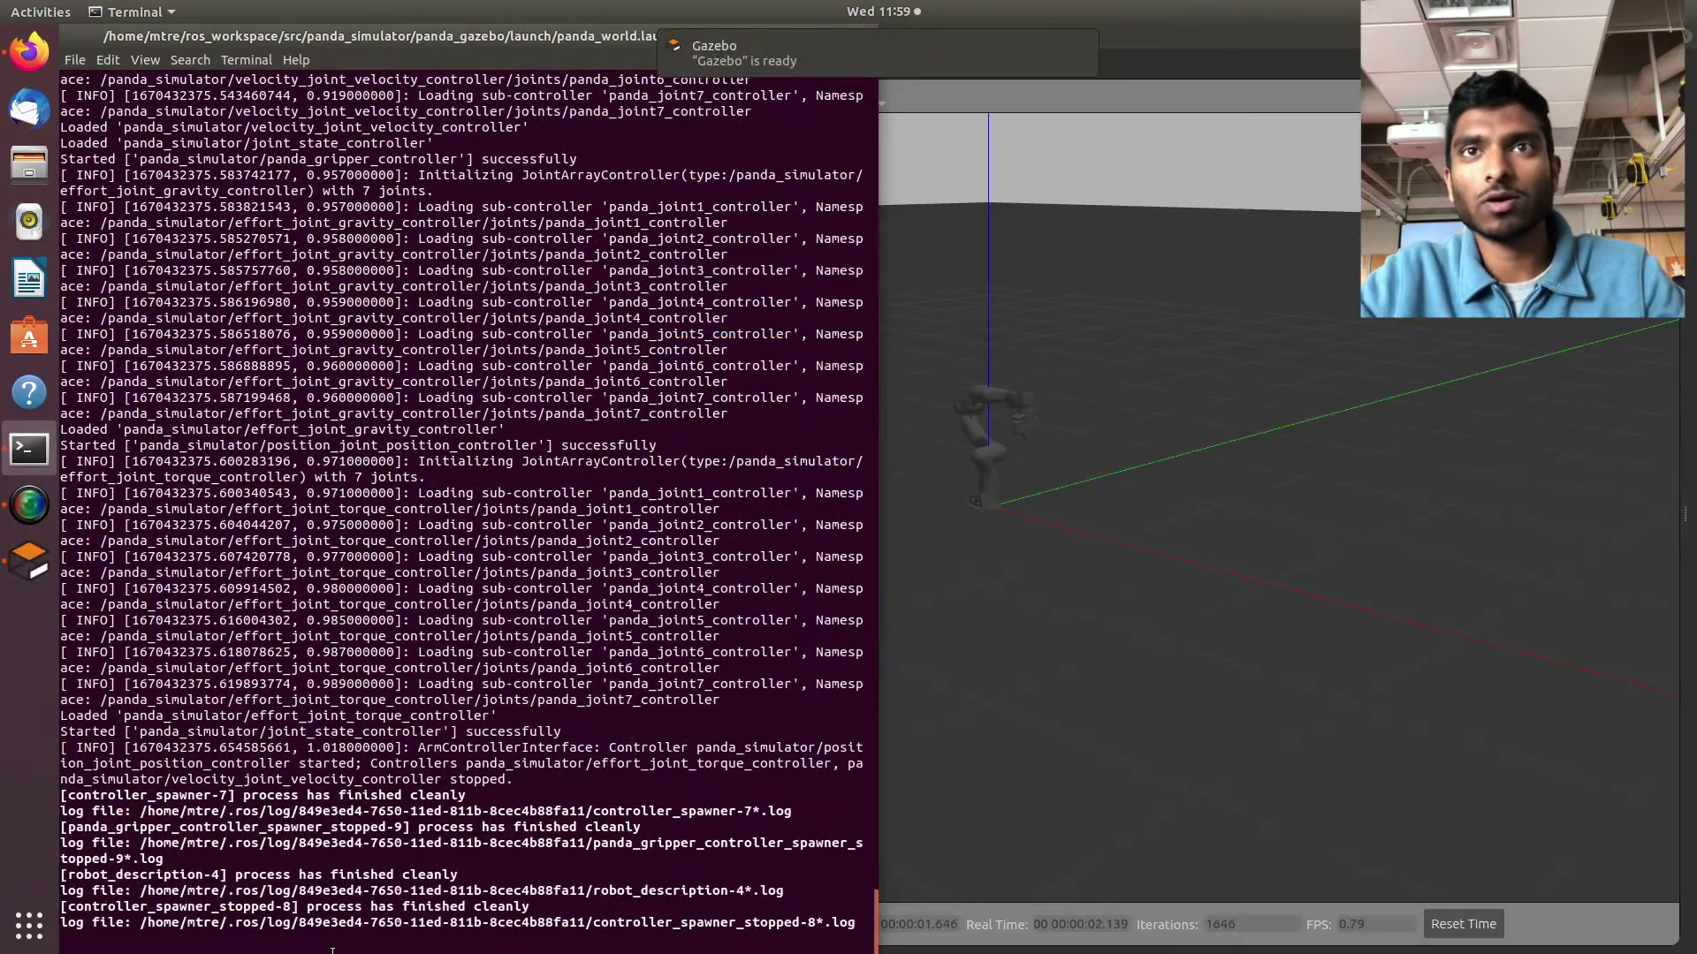
In a new terminal tab, source devel/setup.bash, correcting the mistyped filename.
key("ctrl+shift+t")
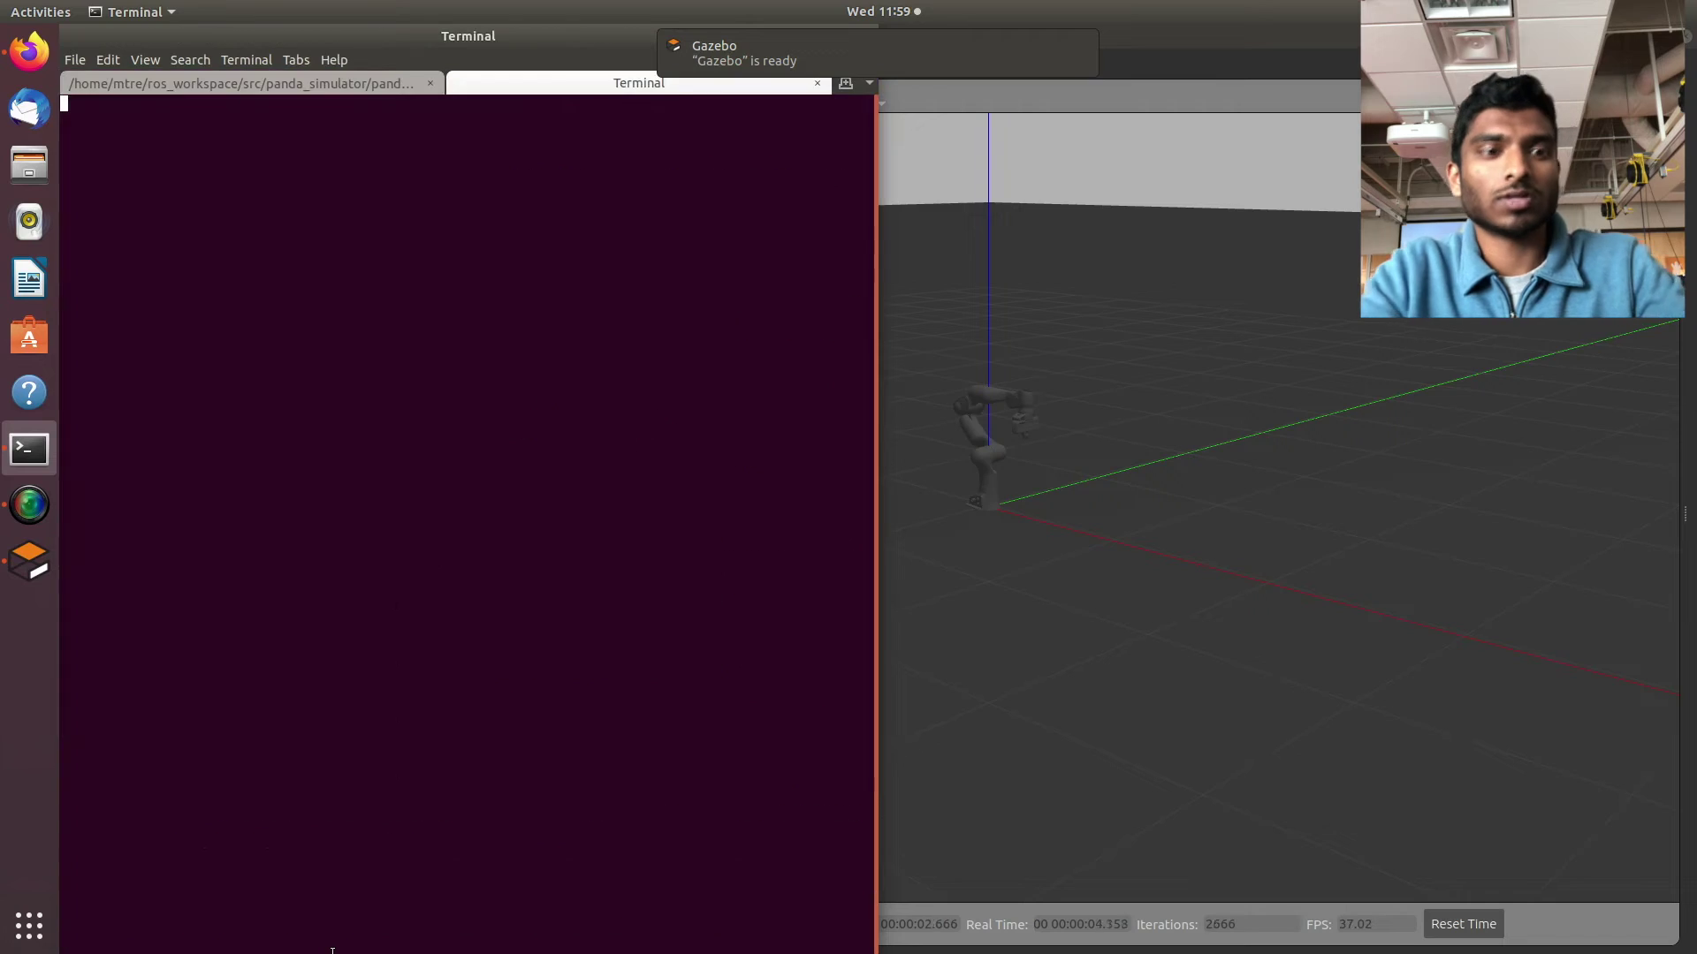
type("sourc")
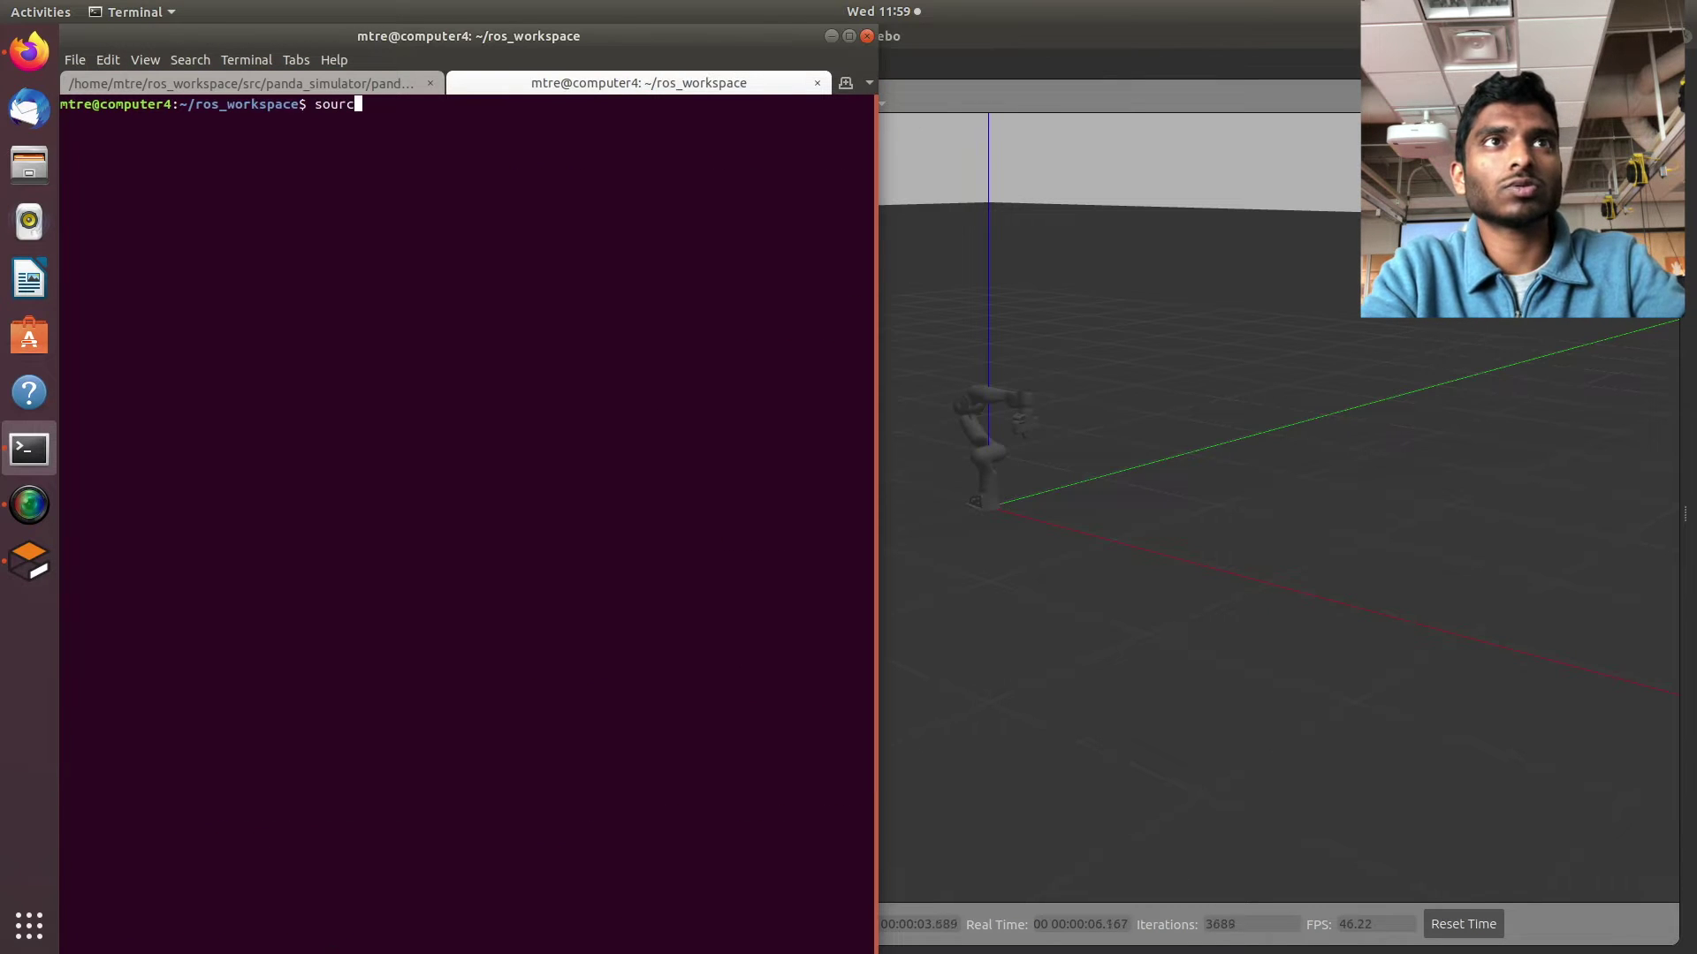
type("e devel/setup.vb")
key("Return")
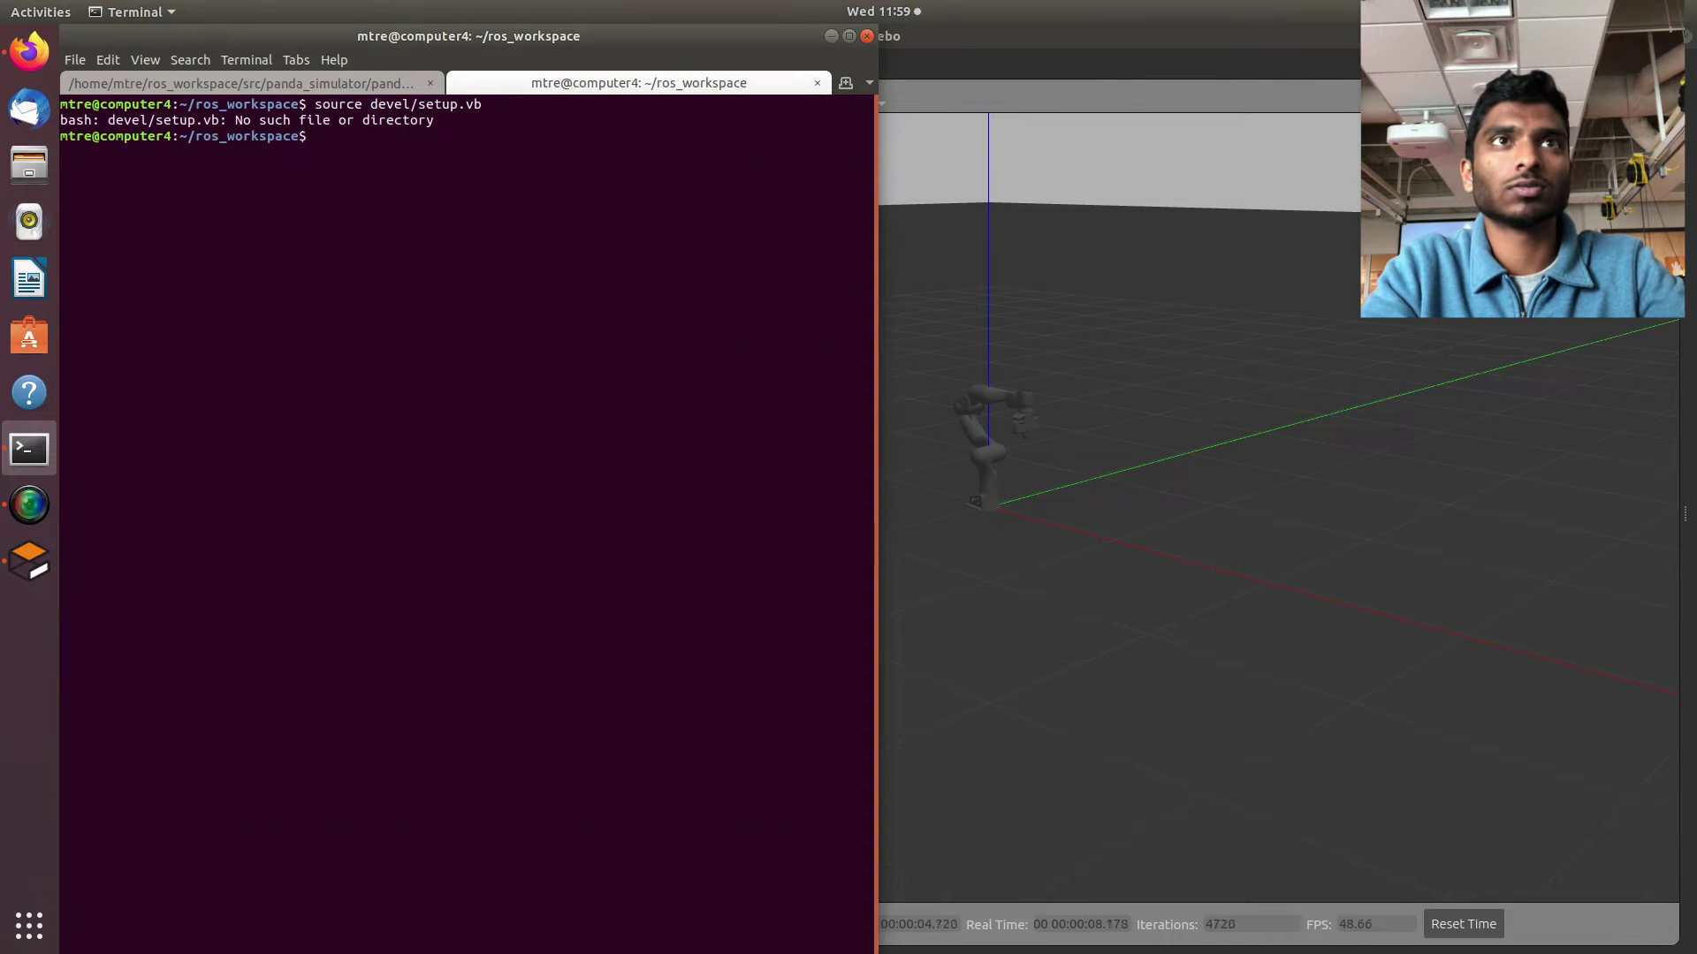
key("Up")
type("bash")
key("Return")
Build all workspace packages with catkin build.
type("catk")
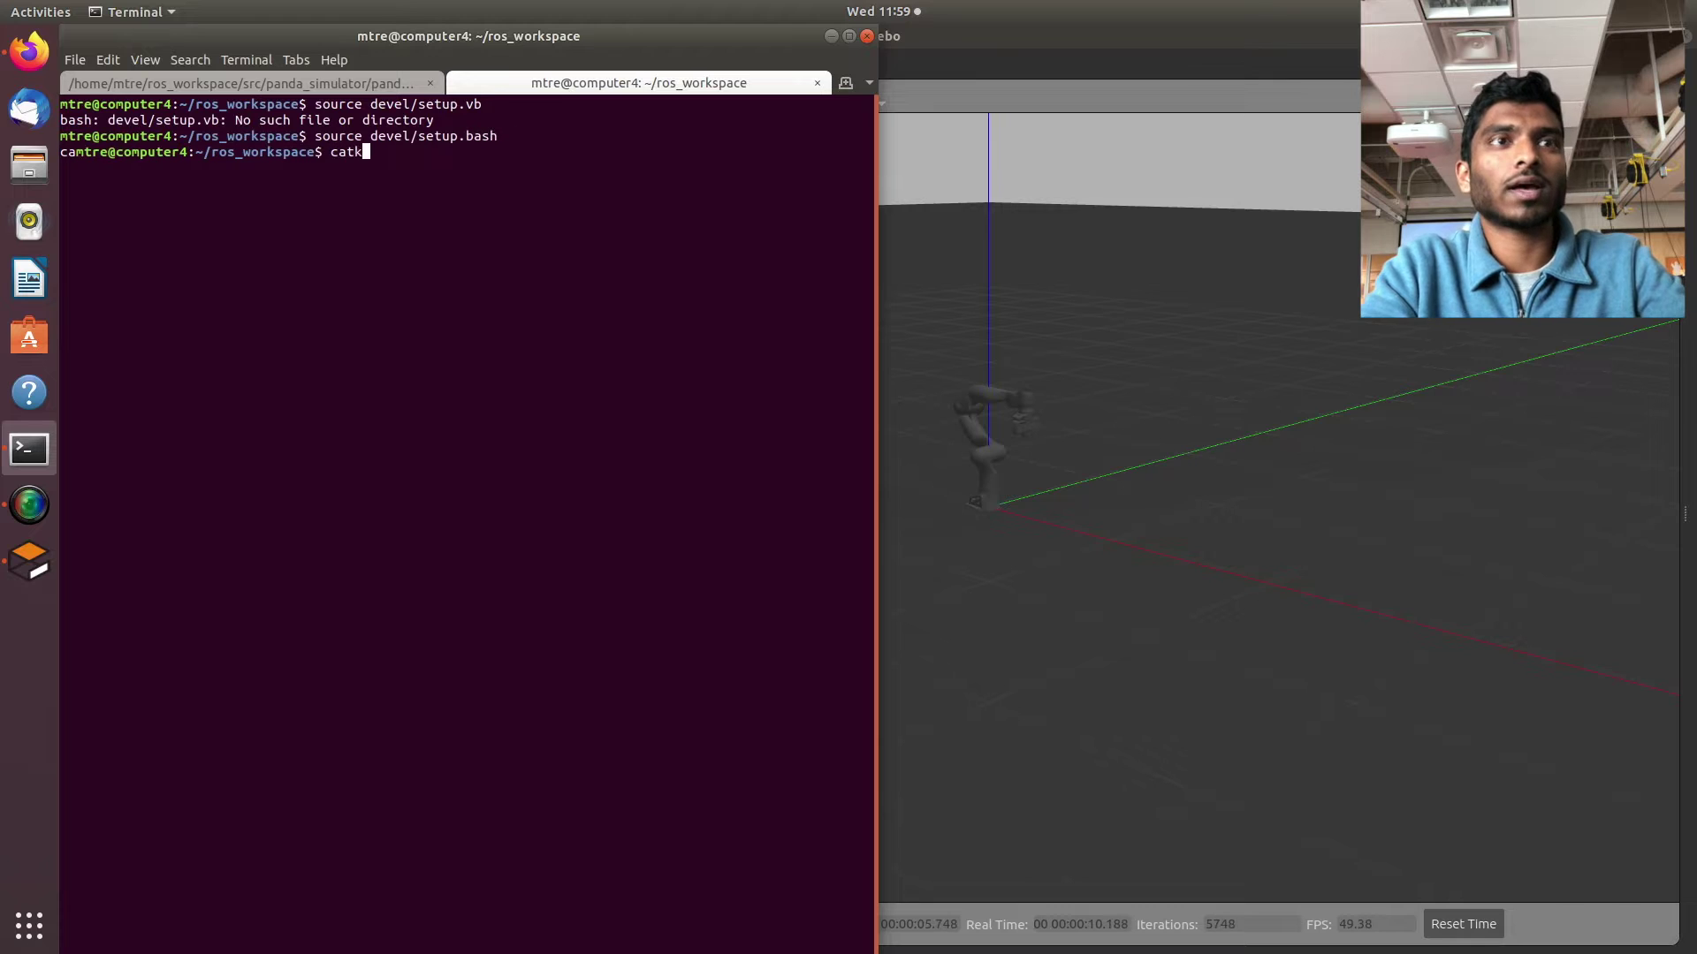
type("in build")
key("Return")
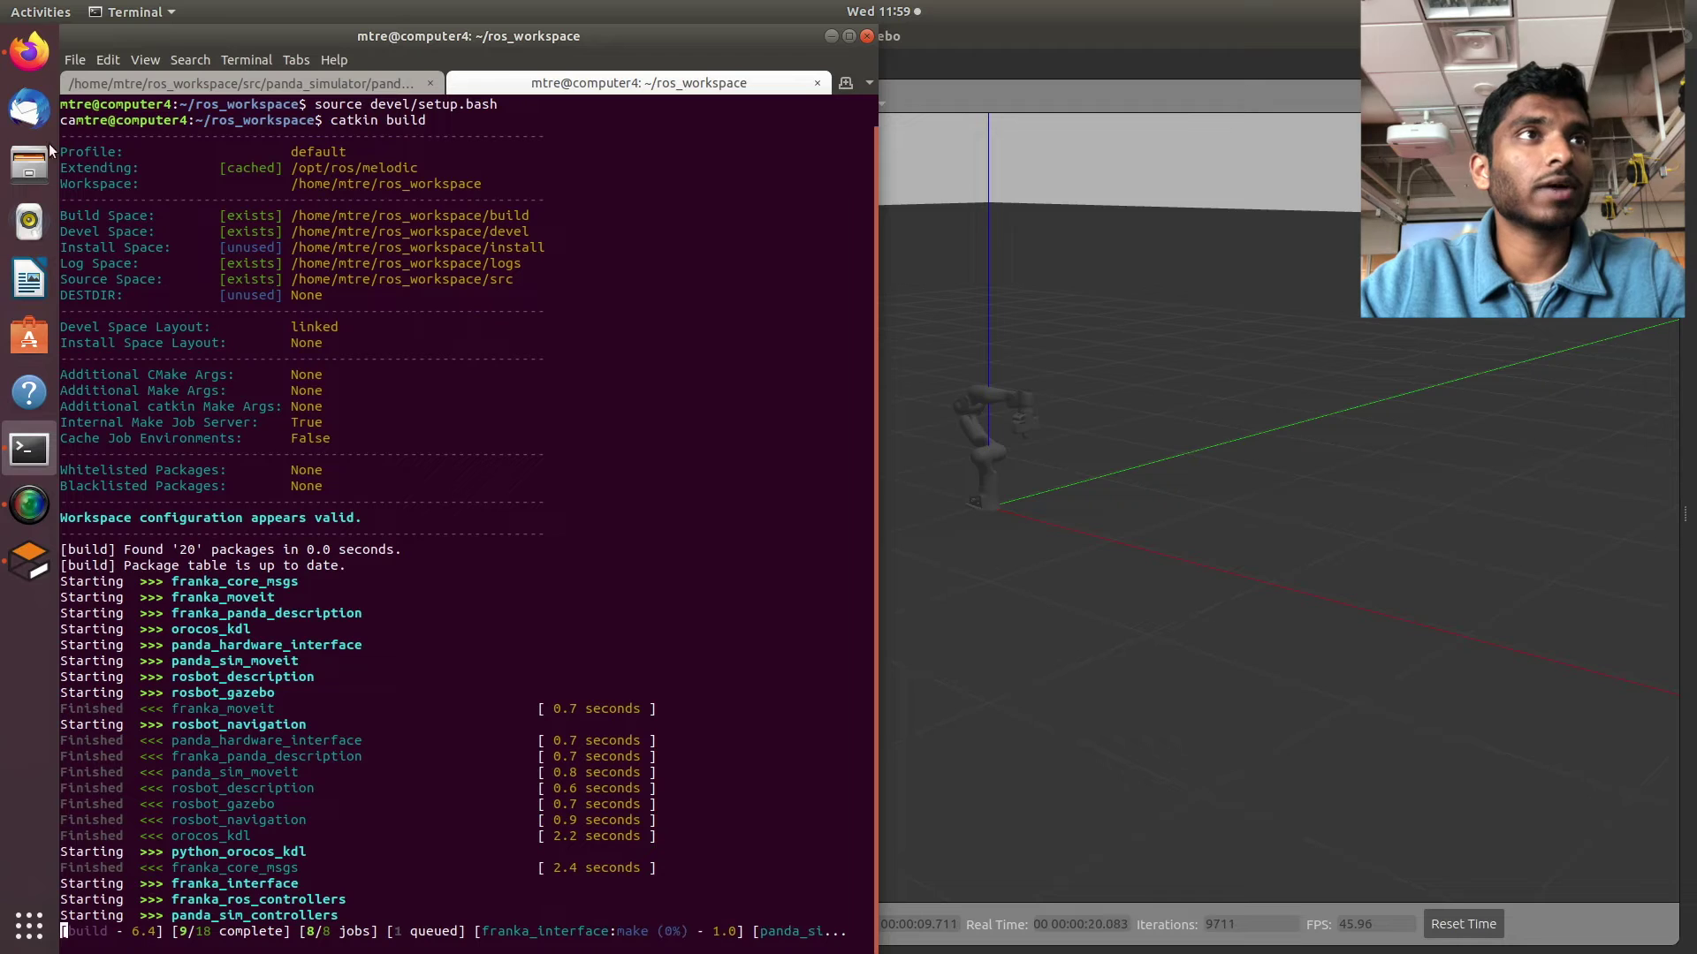
left_click(25, 170)
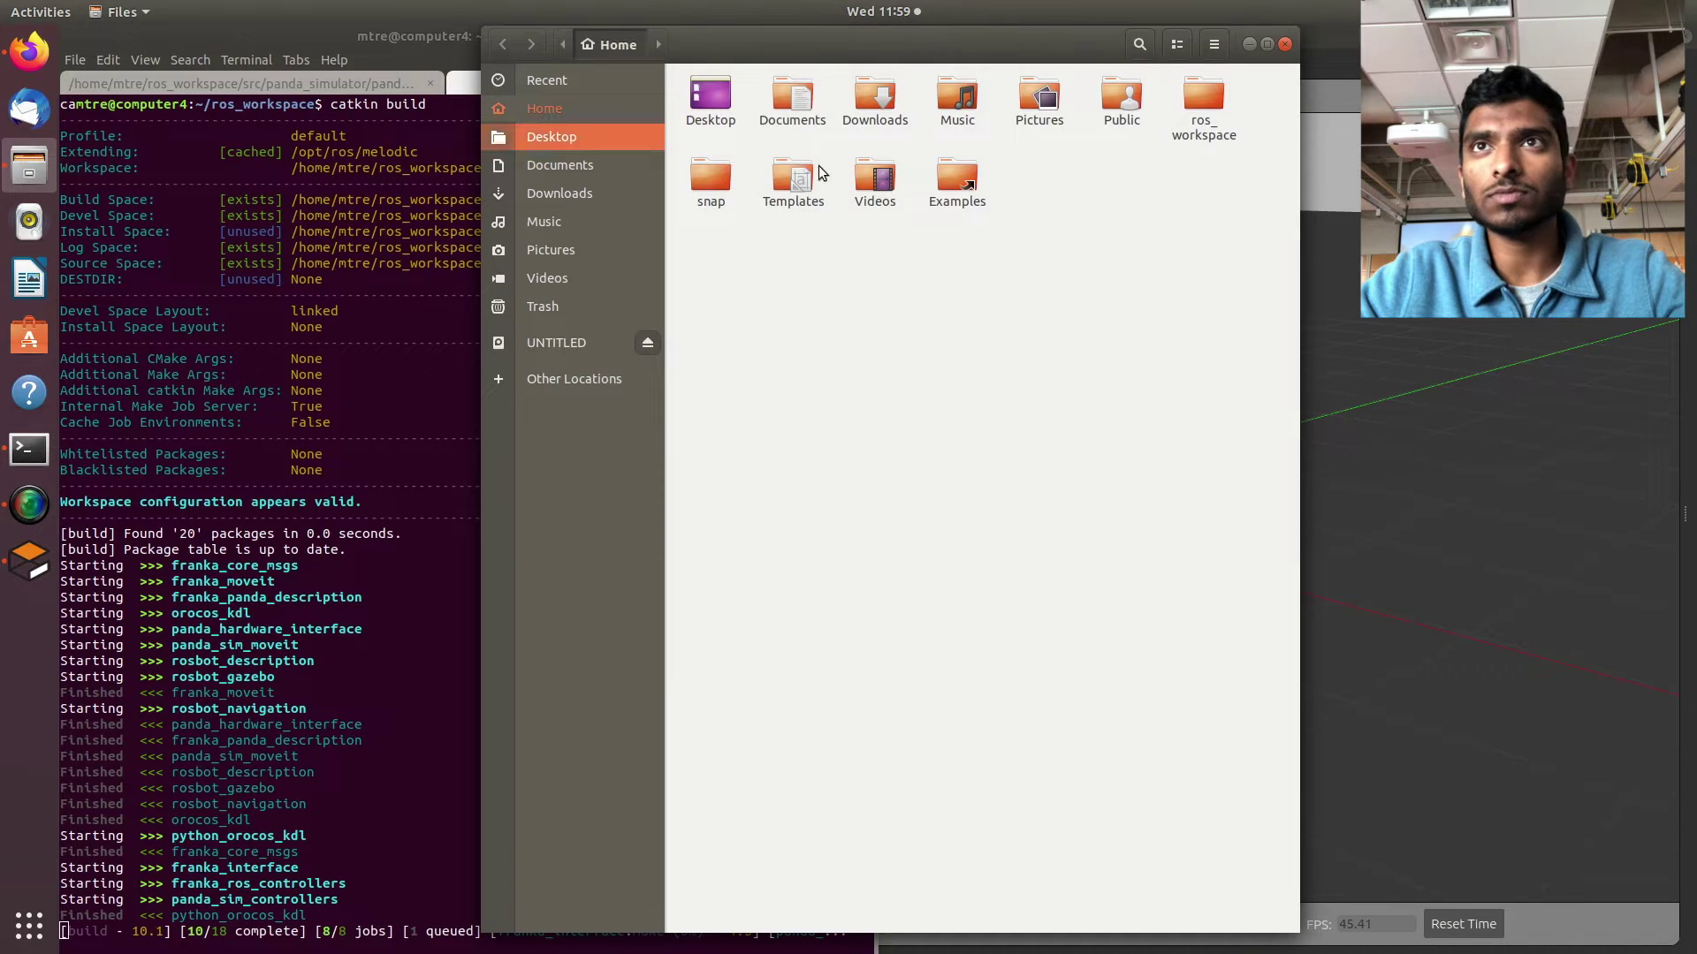
Browse ros_workspace/src/rosbot_description/src/rosbot_description/launch and open rosbot.launch in the editor.
double_click(1200, 97)
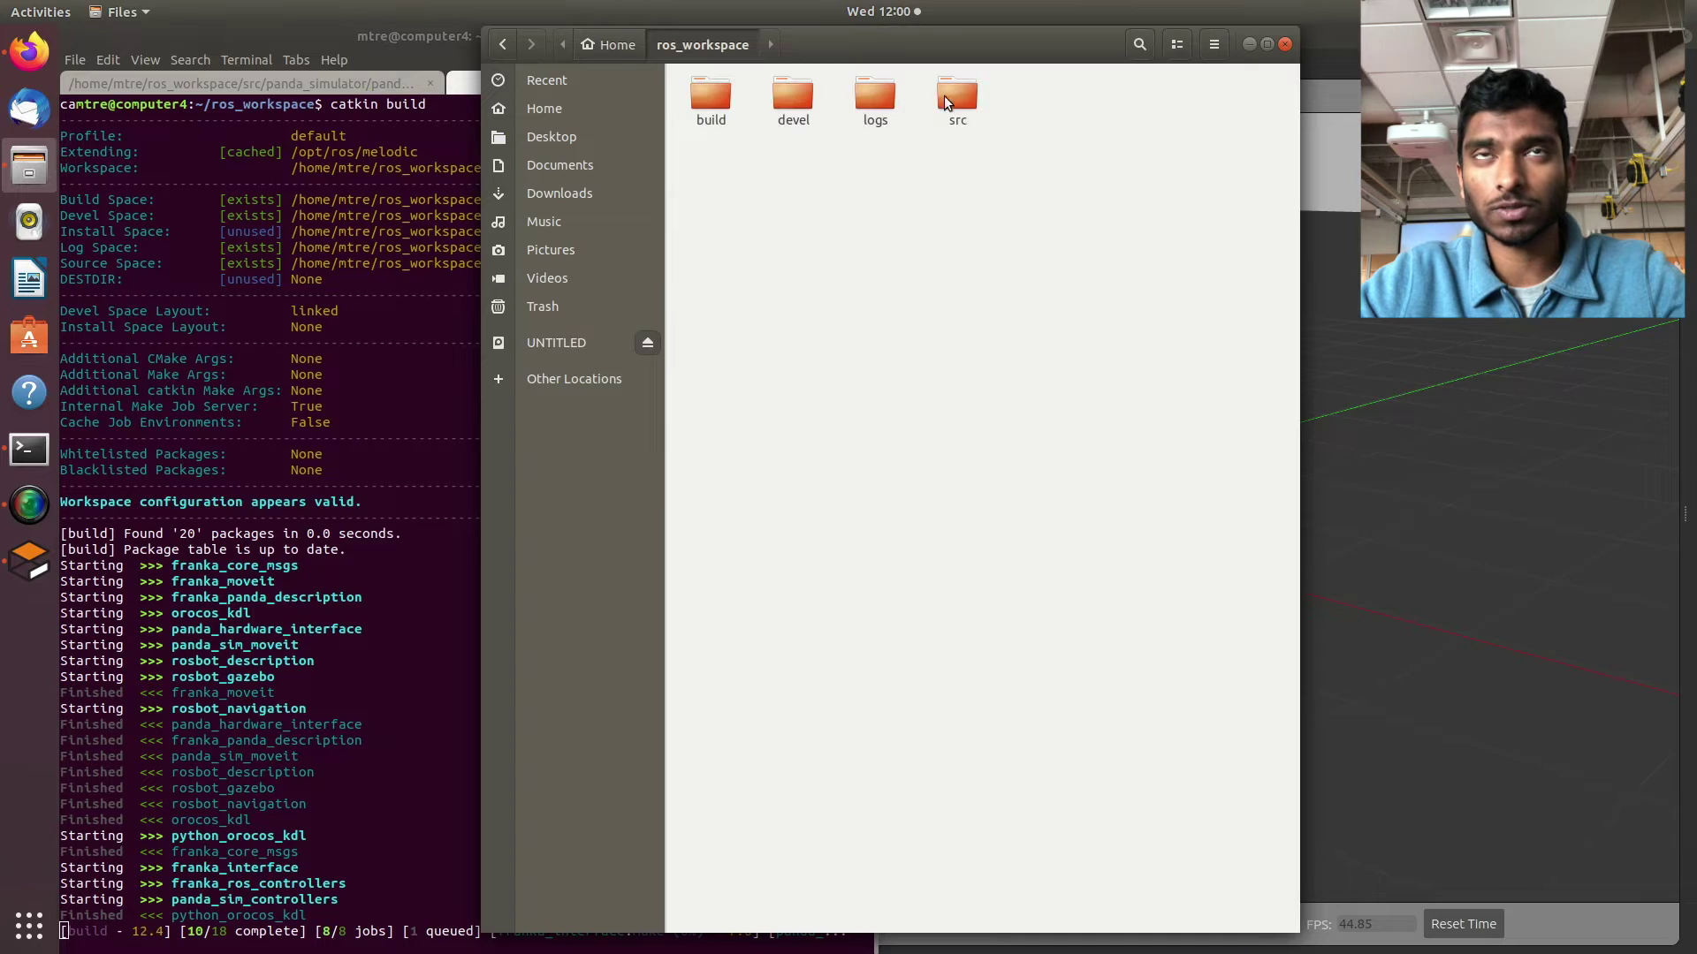
double_click(944, 95)
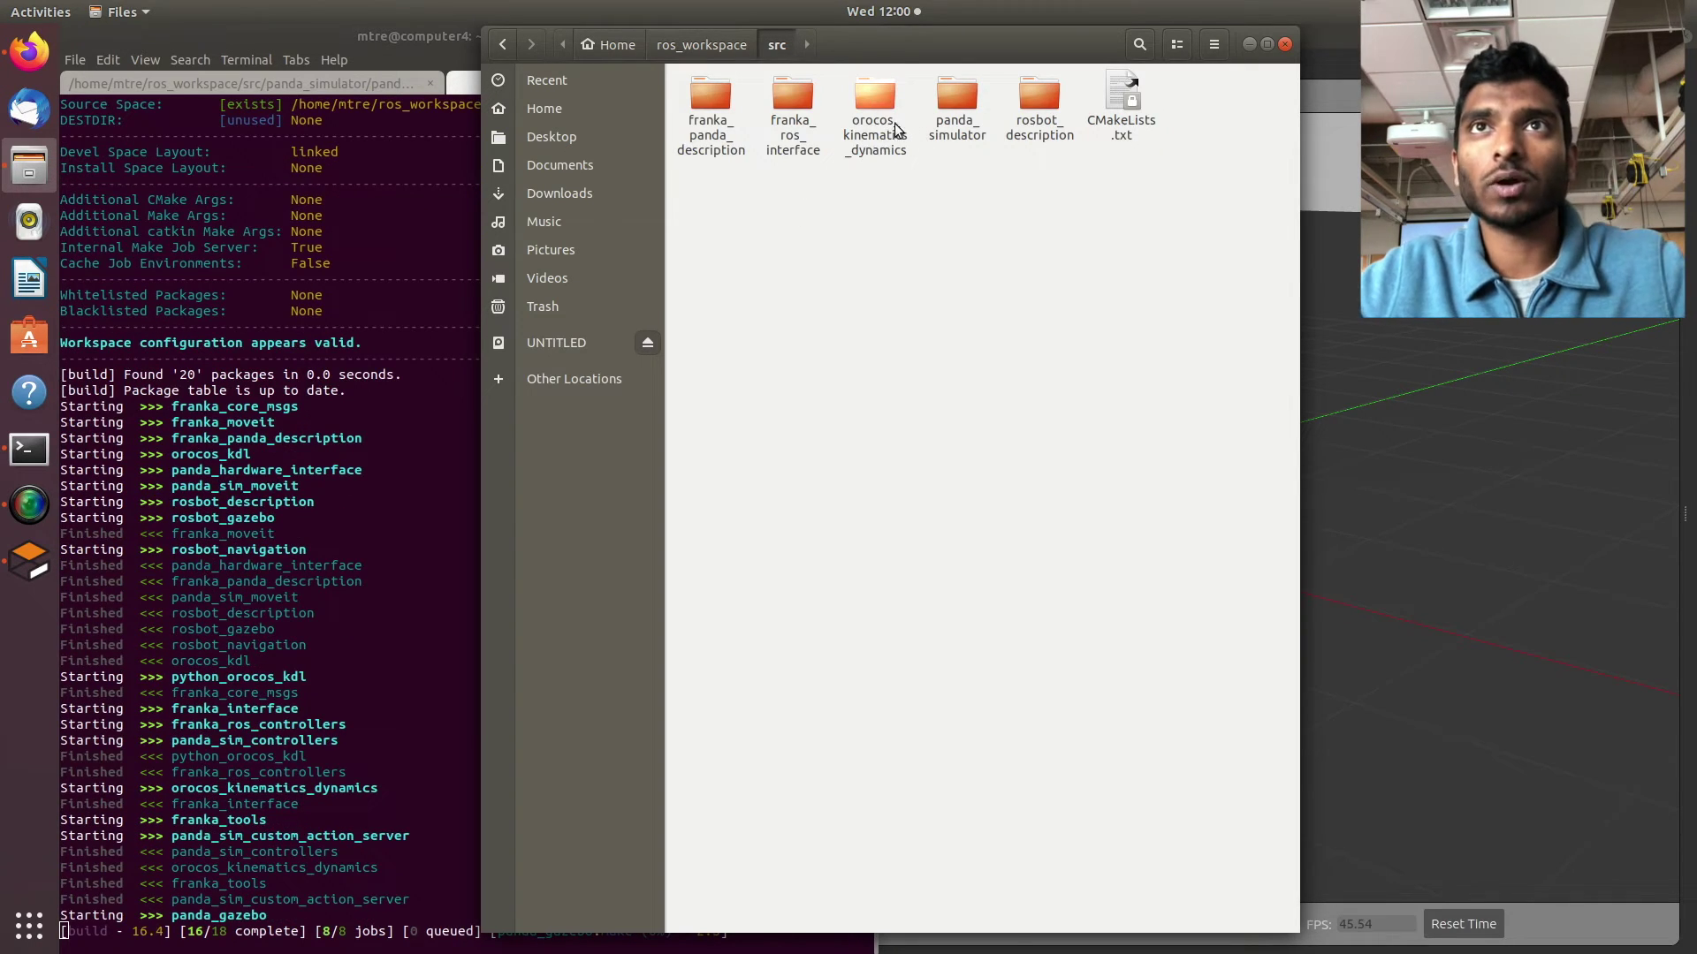
left_click(1037, 103)
key("alt+Up")
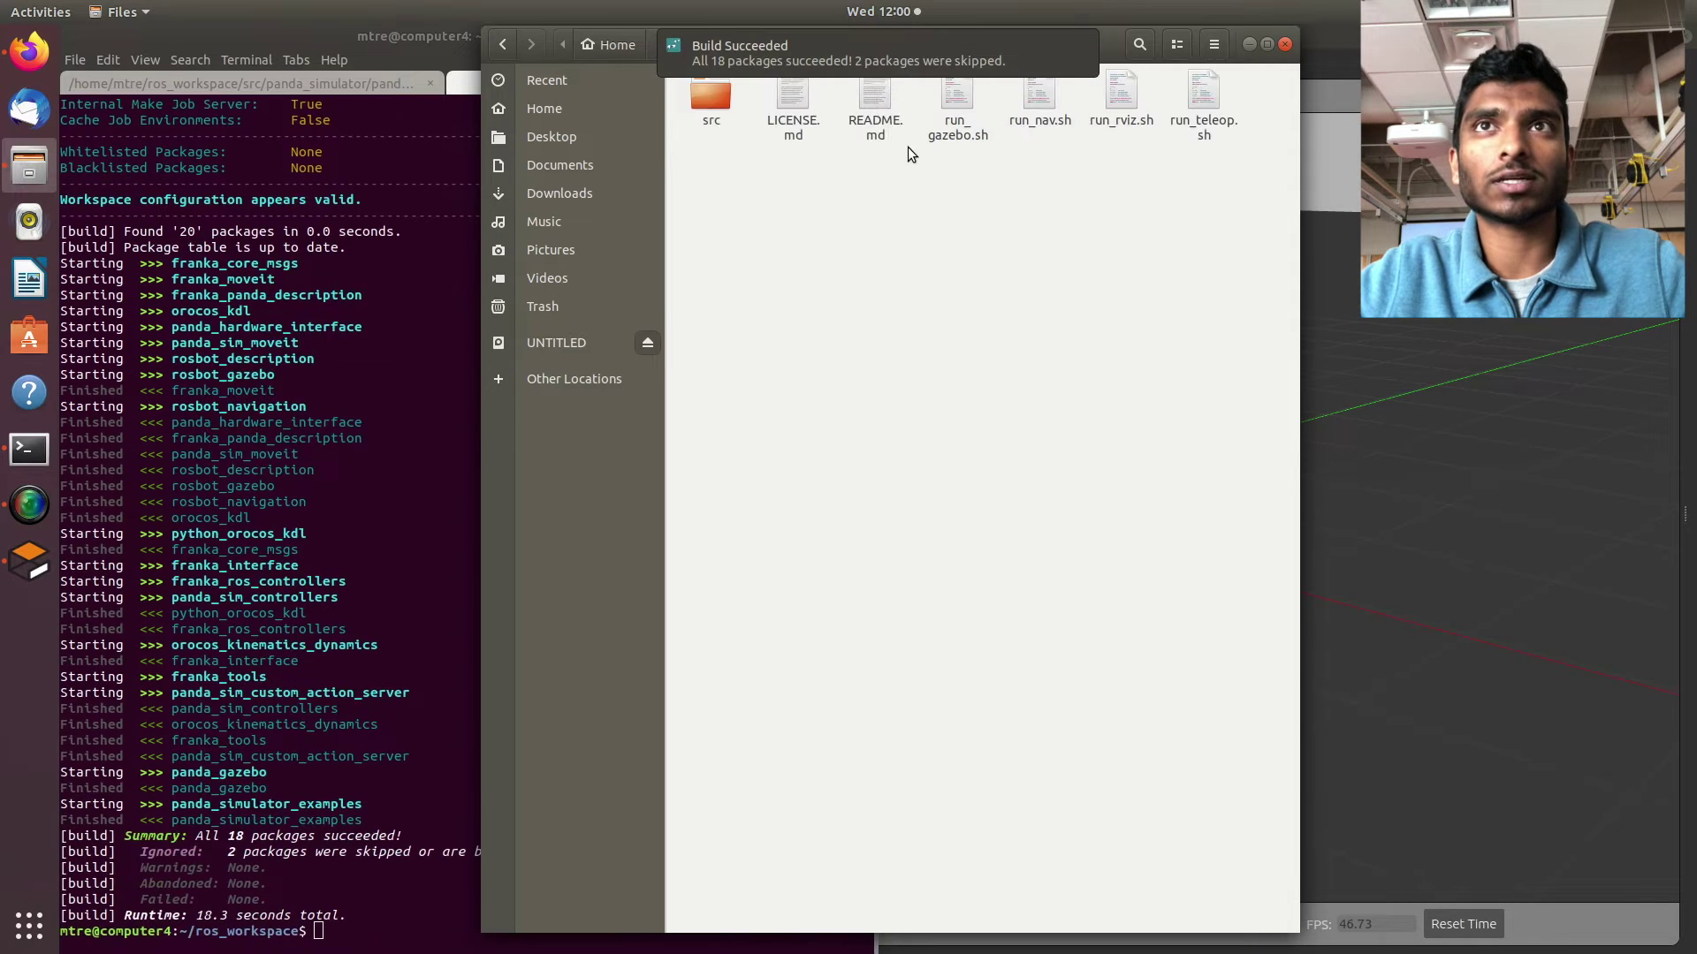
double_click(686, 99)
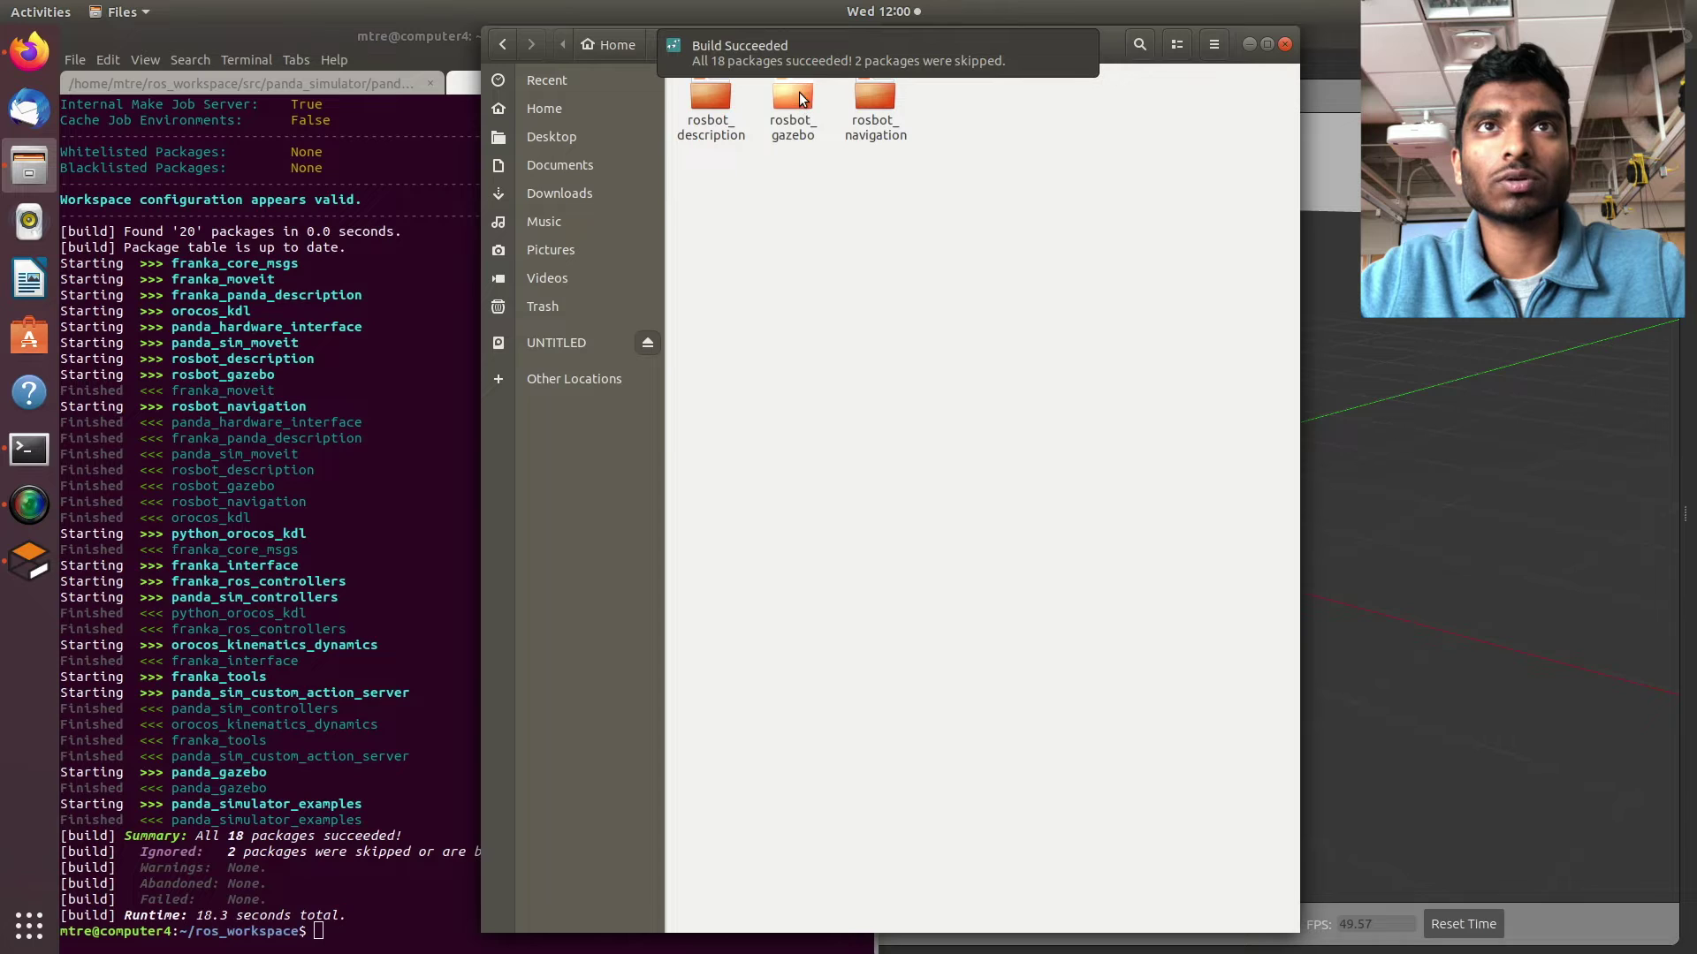
double_click(700, 99)
double_click(710, 99)
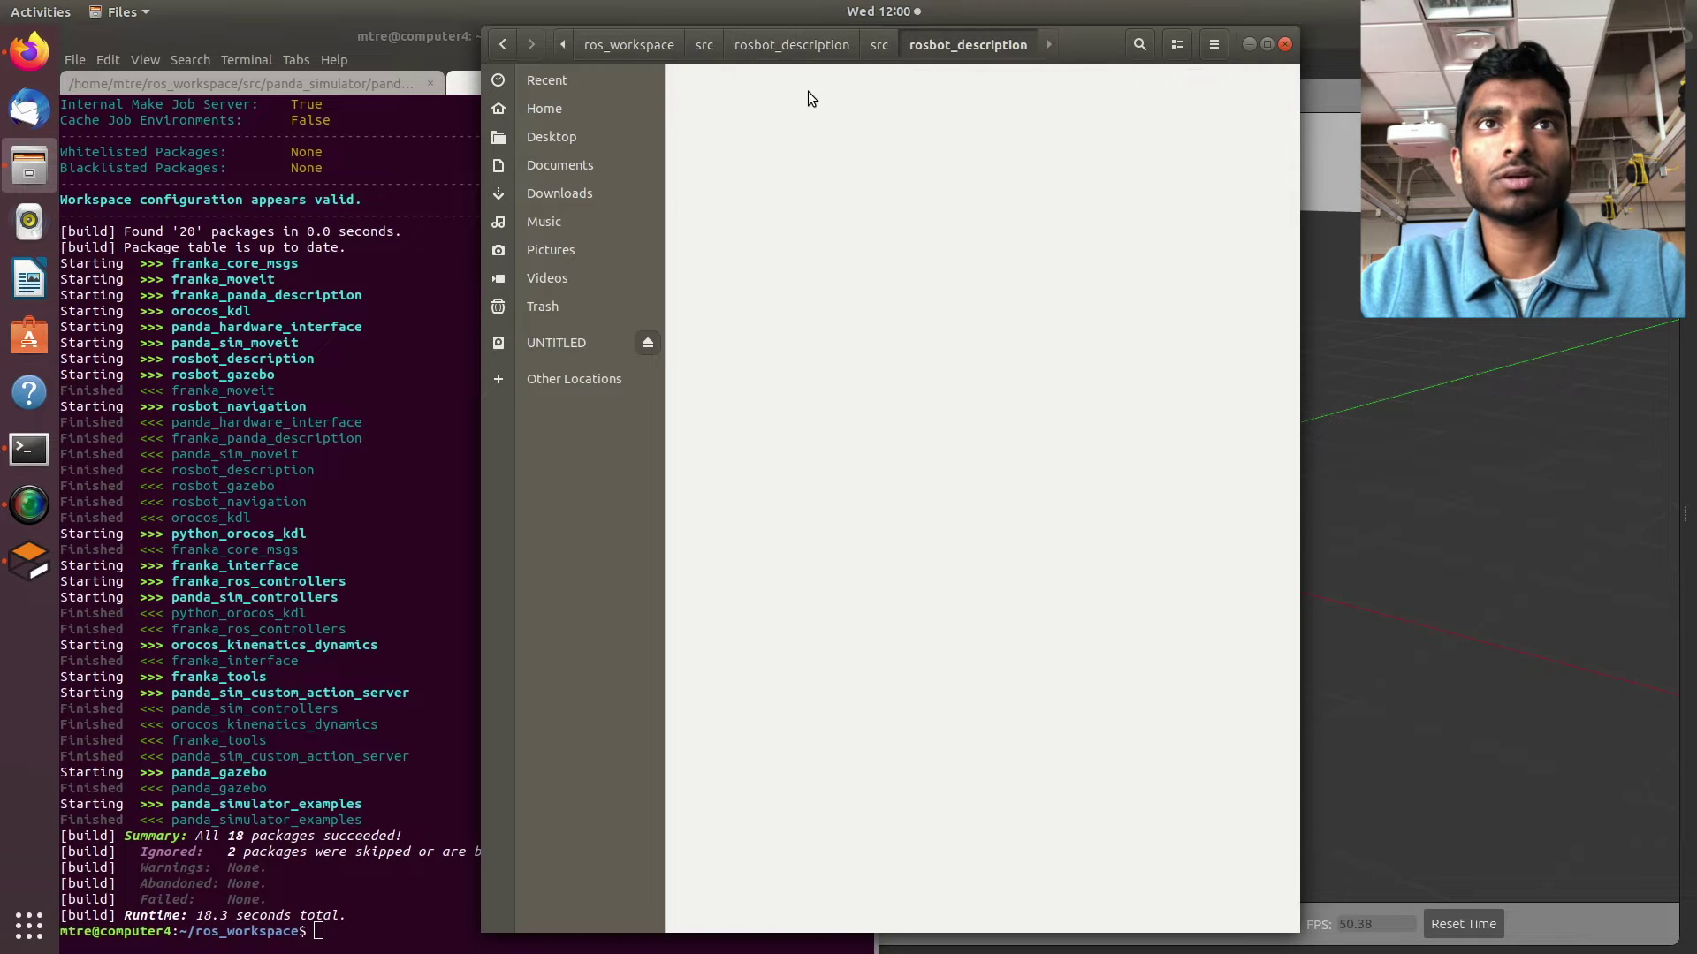
double_click(712, 108)
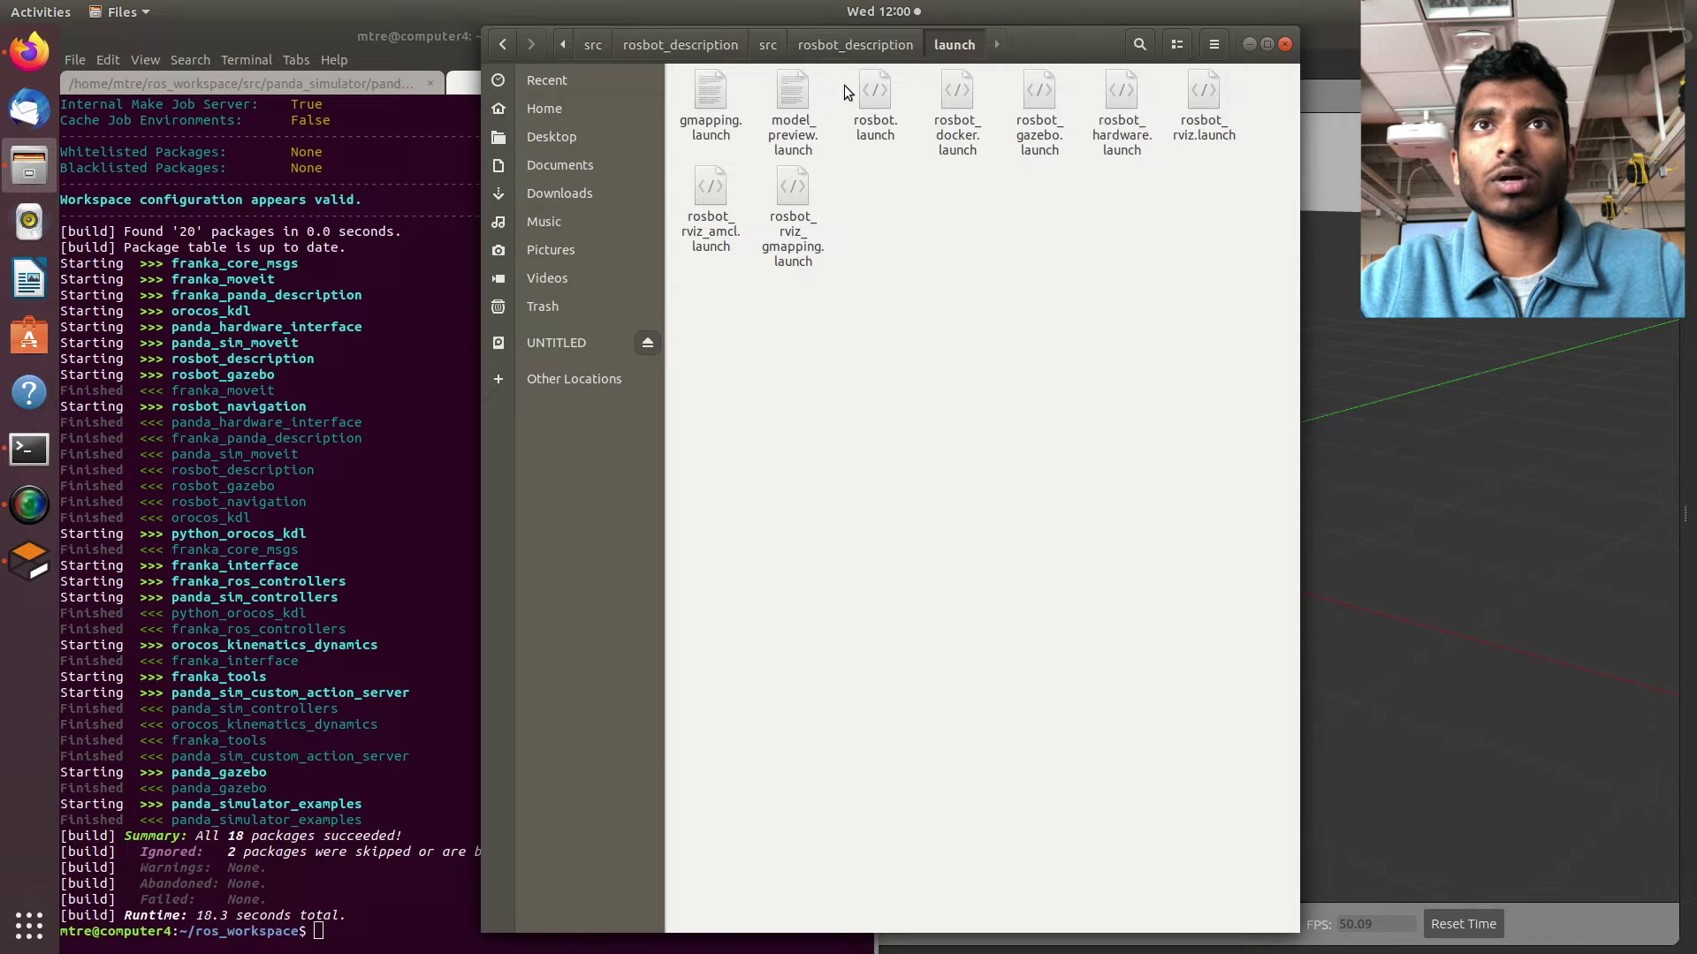
double_click(875, 87)
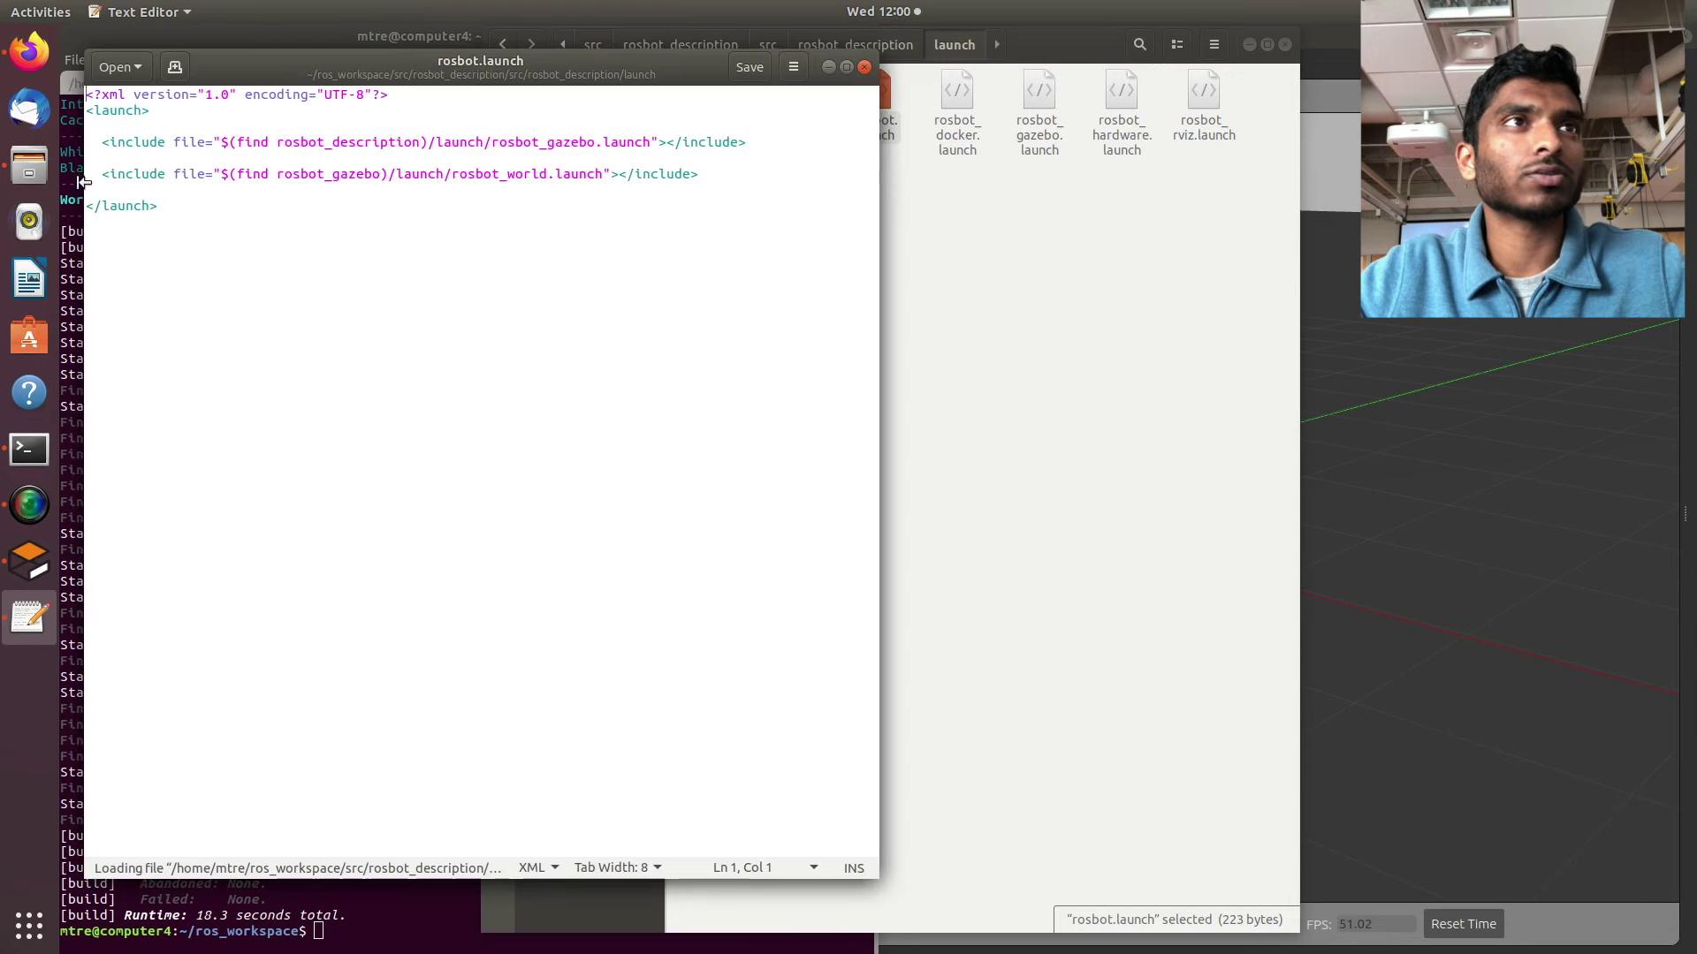
Wrap the rosbot_world.launch include line in <!-- and --> and save rosbot.launch.
left_click(108, 144)
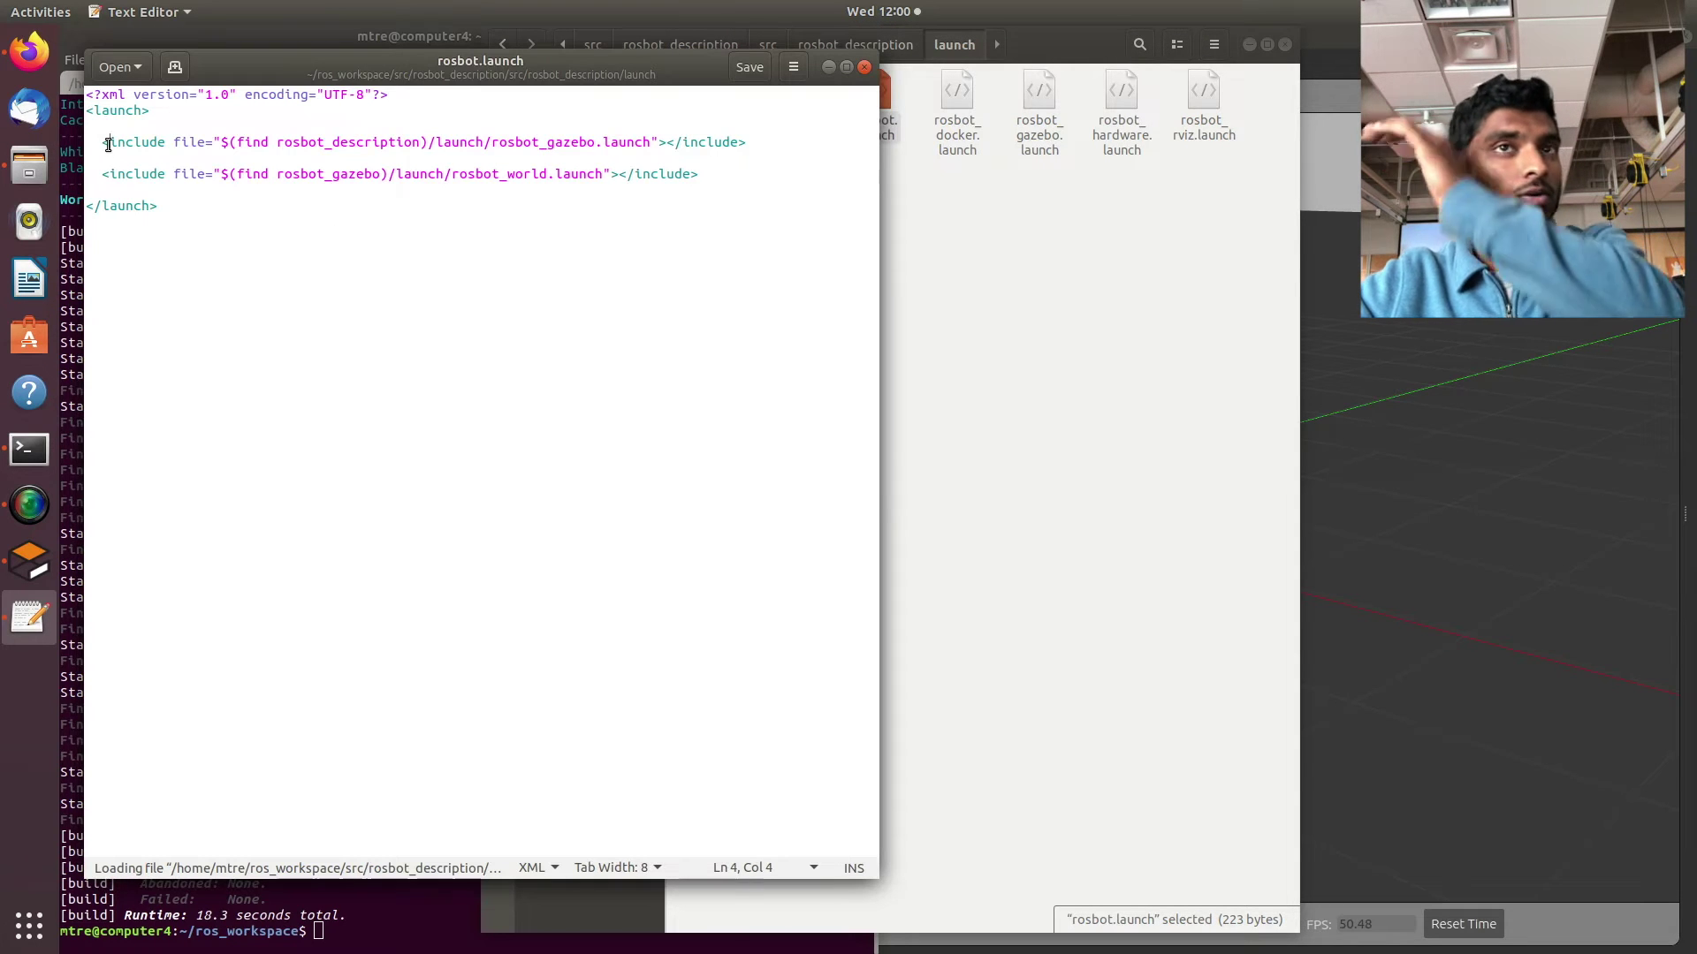
triple_click(108, 144)
left_click(101, 175)
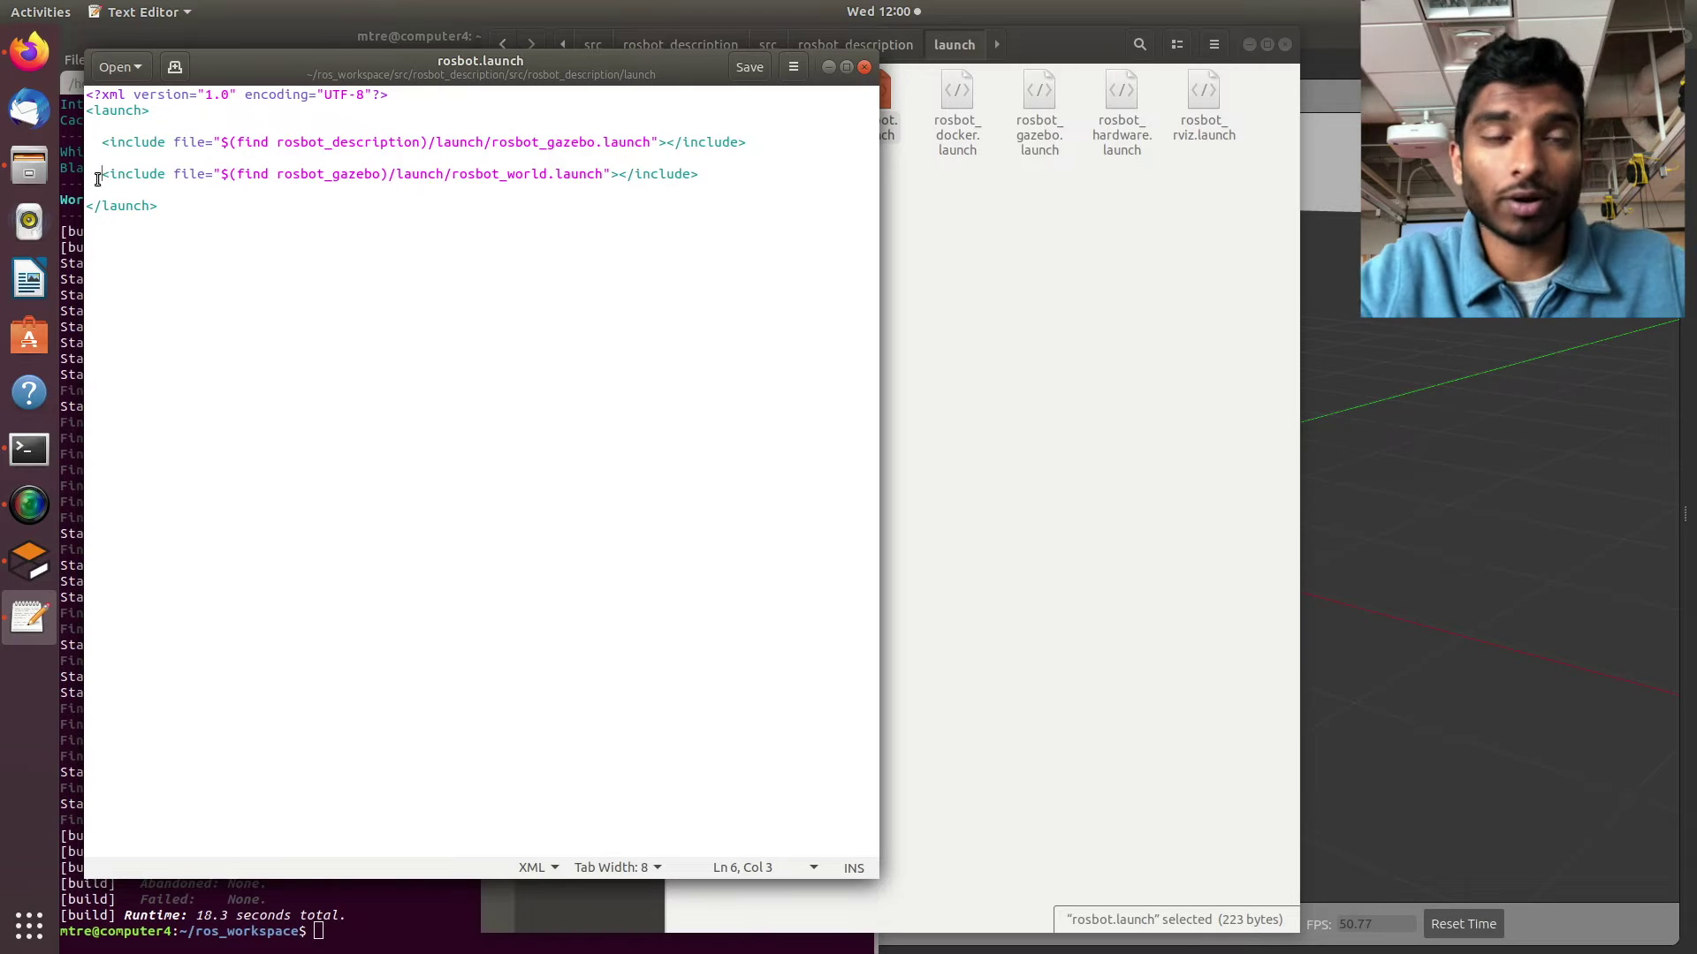
type("<")
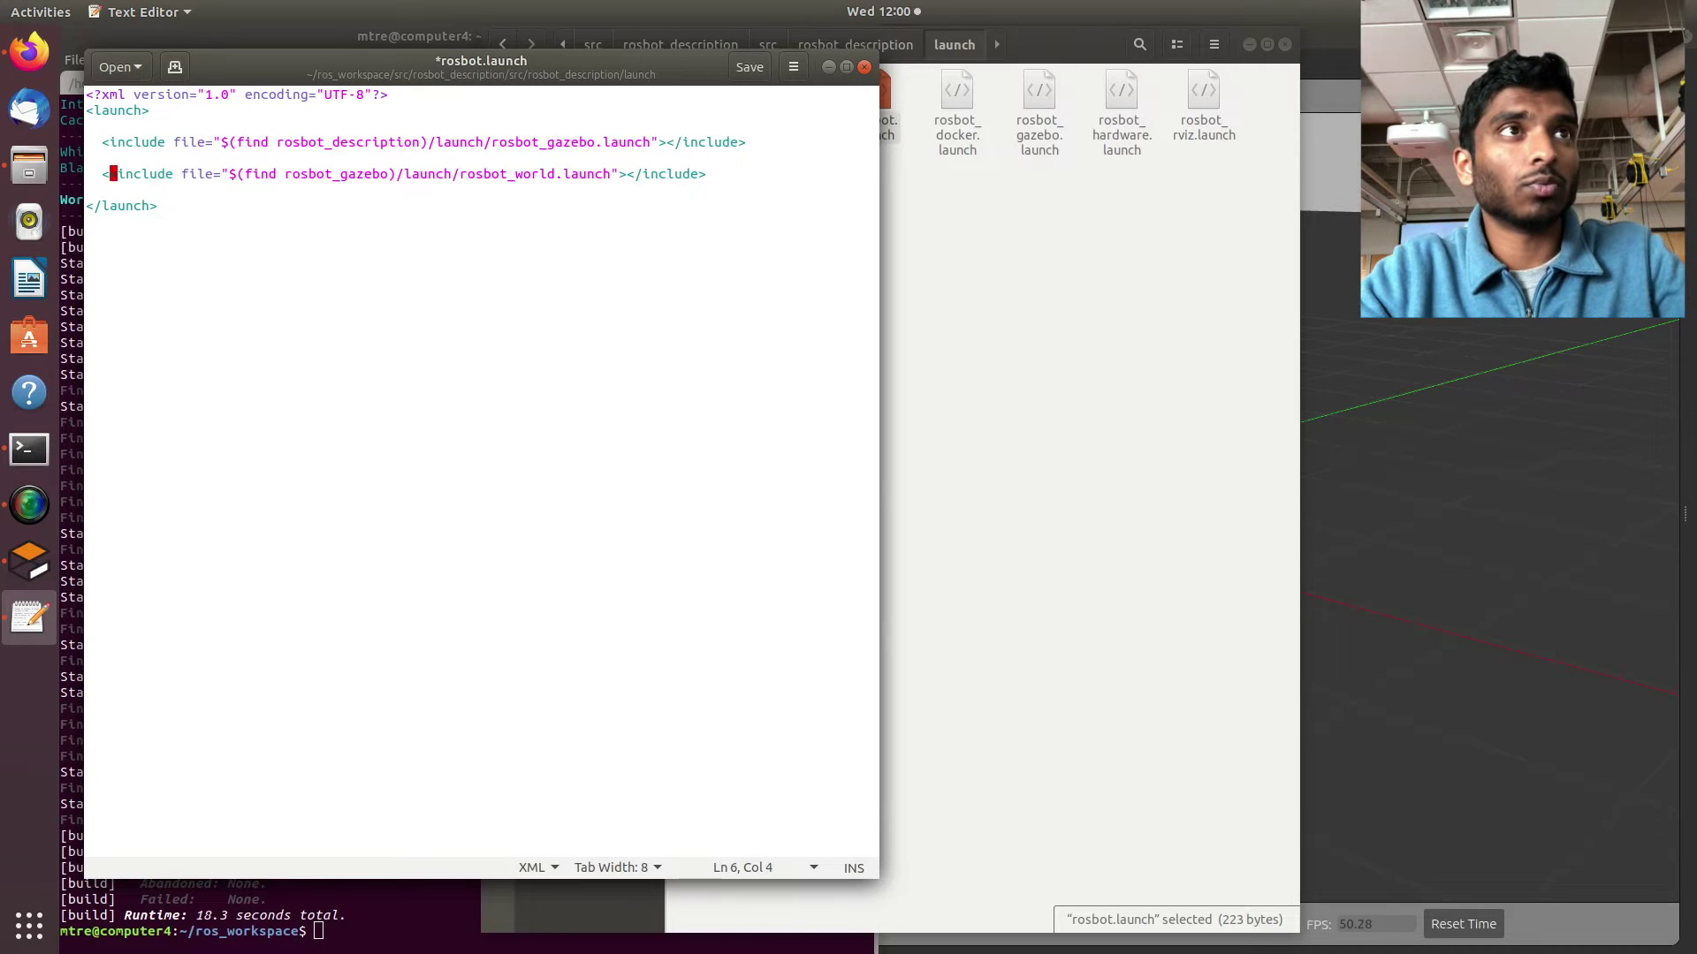
type("!--")
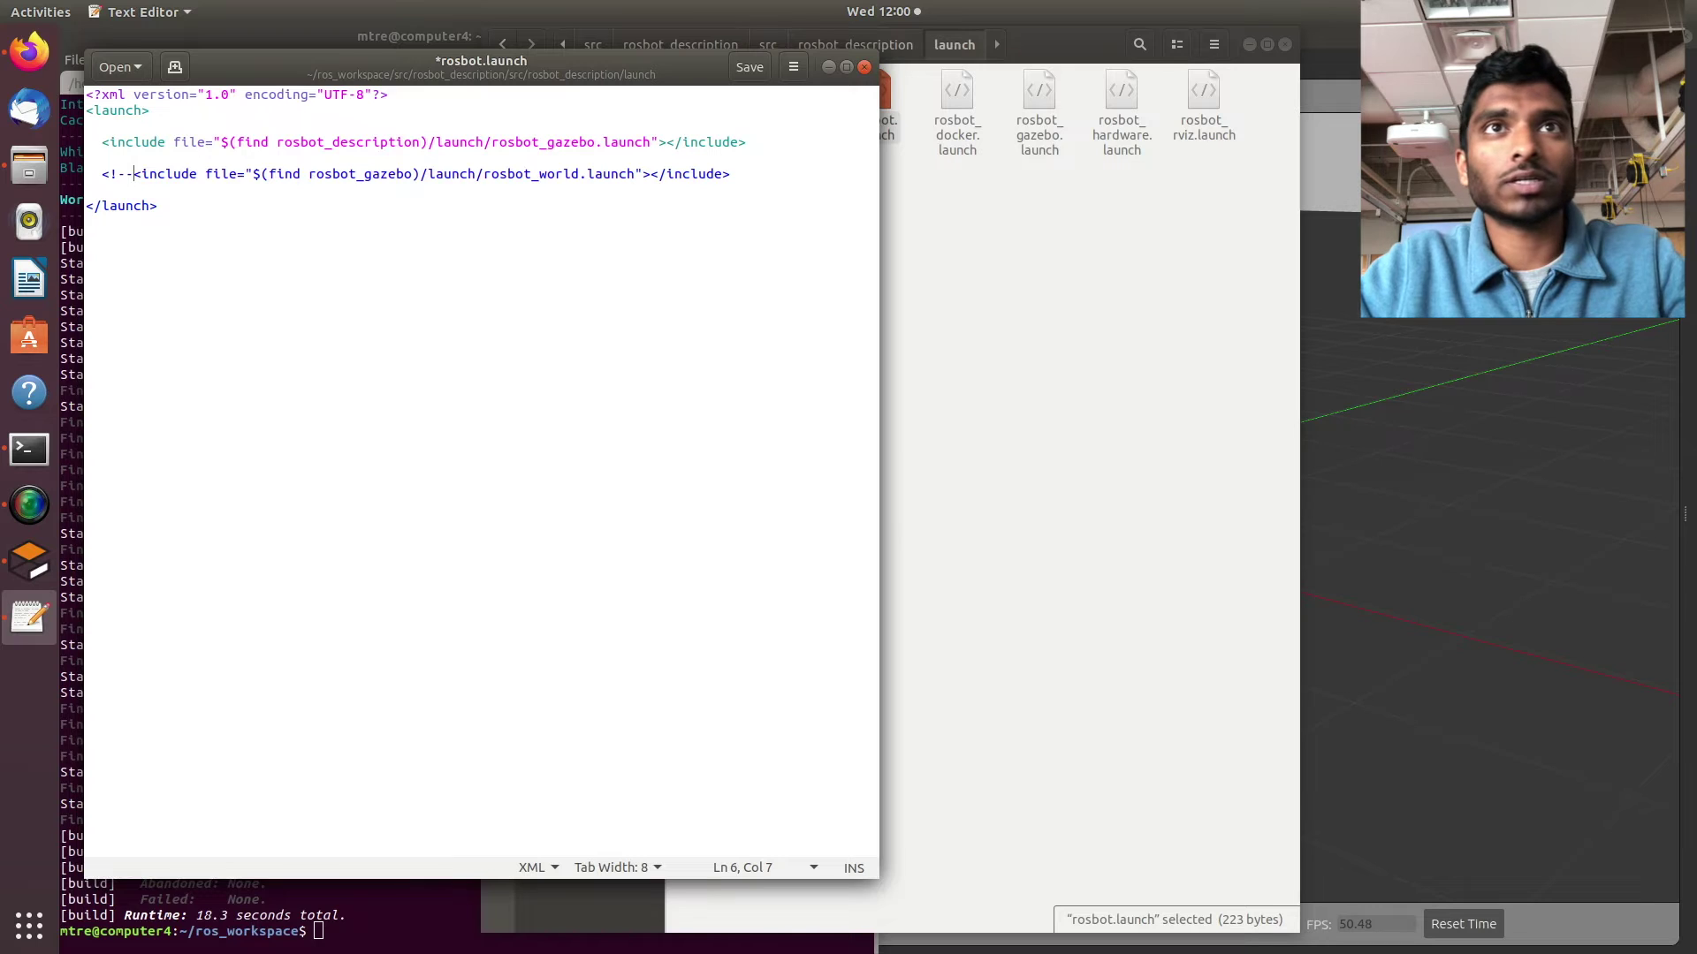
left_click(782, 179)
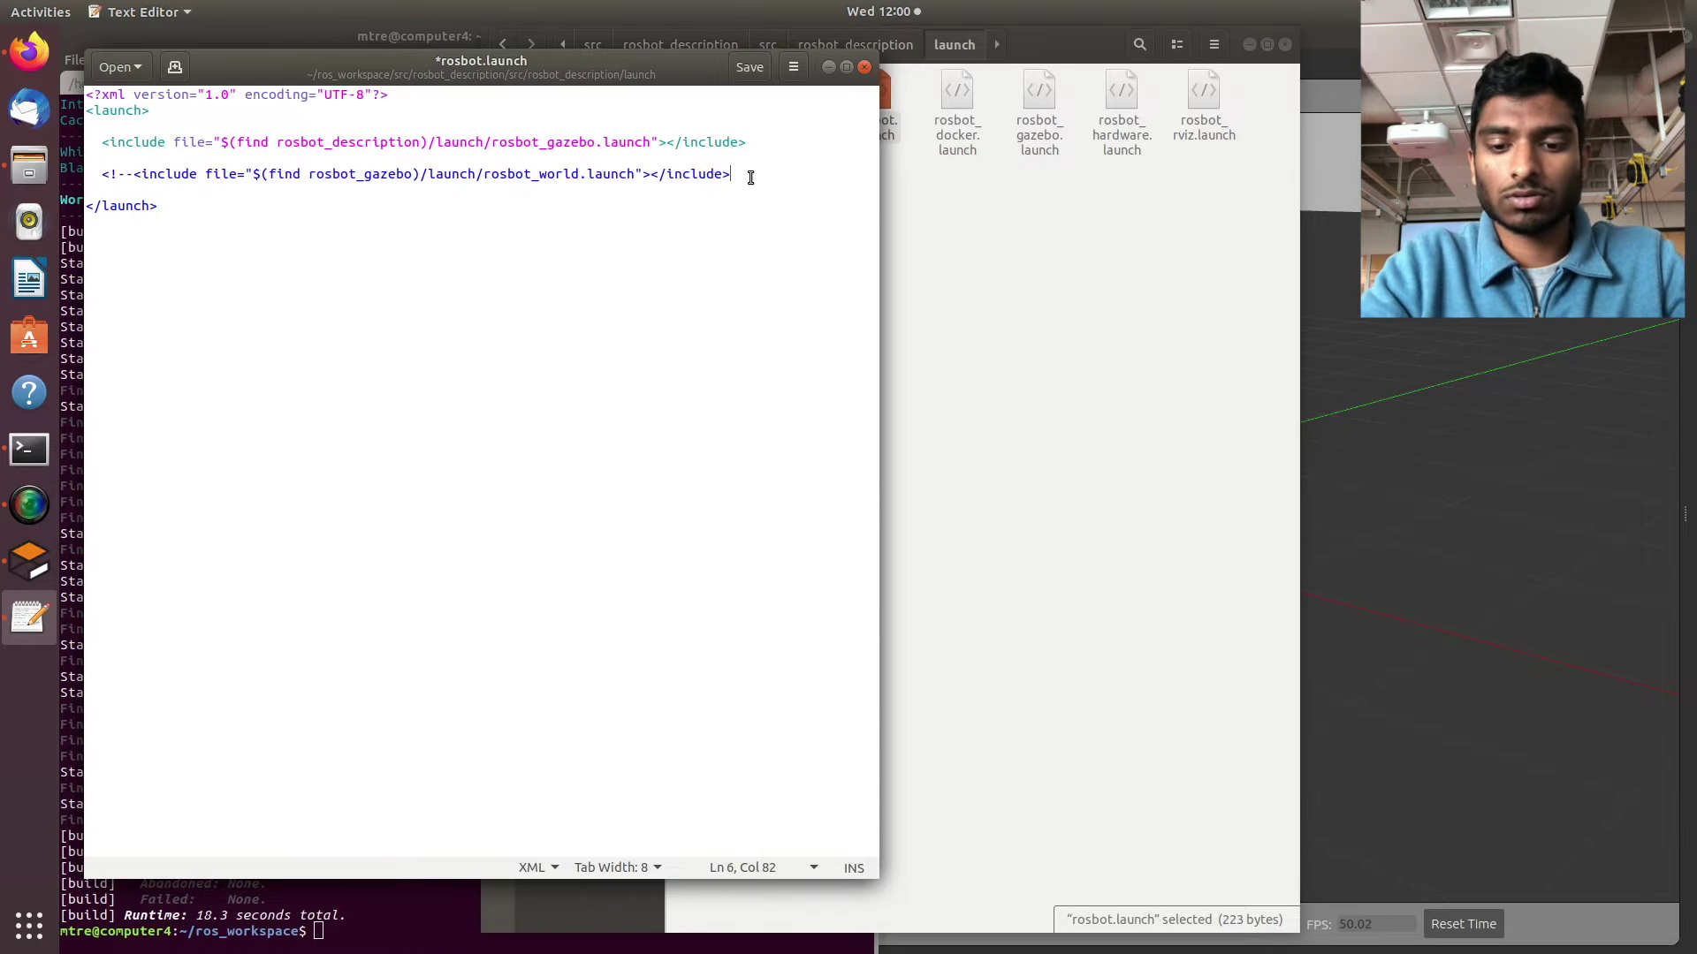
type("-->")
key("ctrl+s")
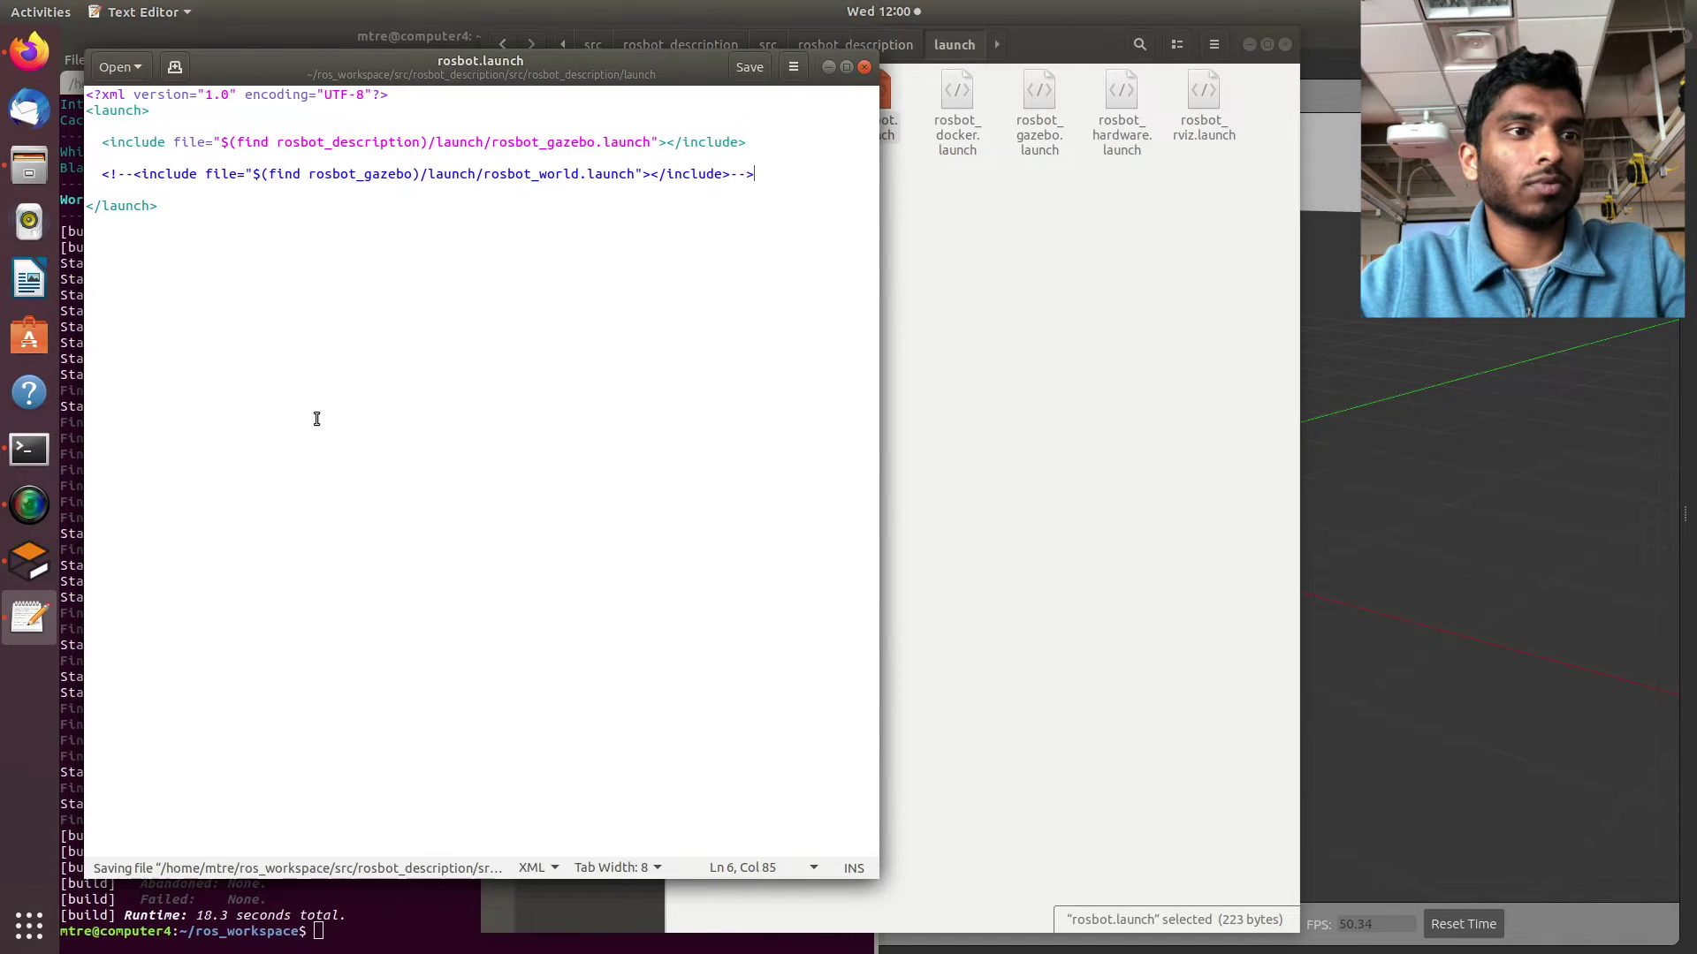
left_click(249, 942)
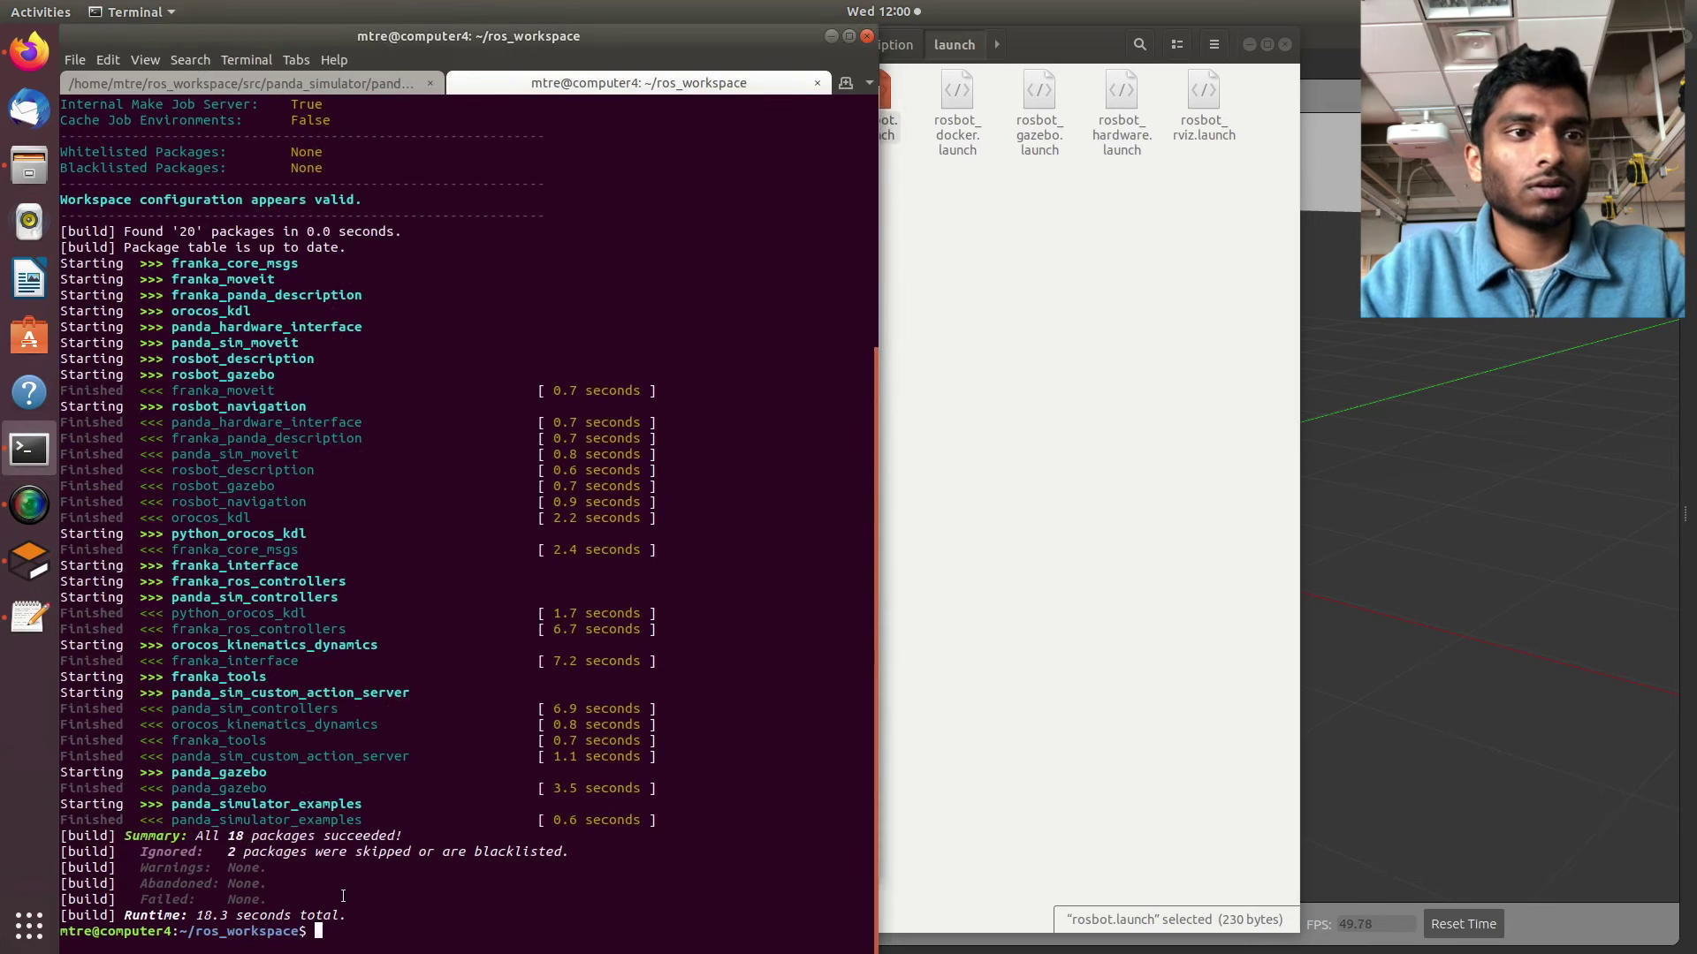
Re-run source devel/setup.bash and catkin build from the command history.
key("Up")
key("Up")
key("Return")
key("Up")
key("Up")
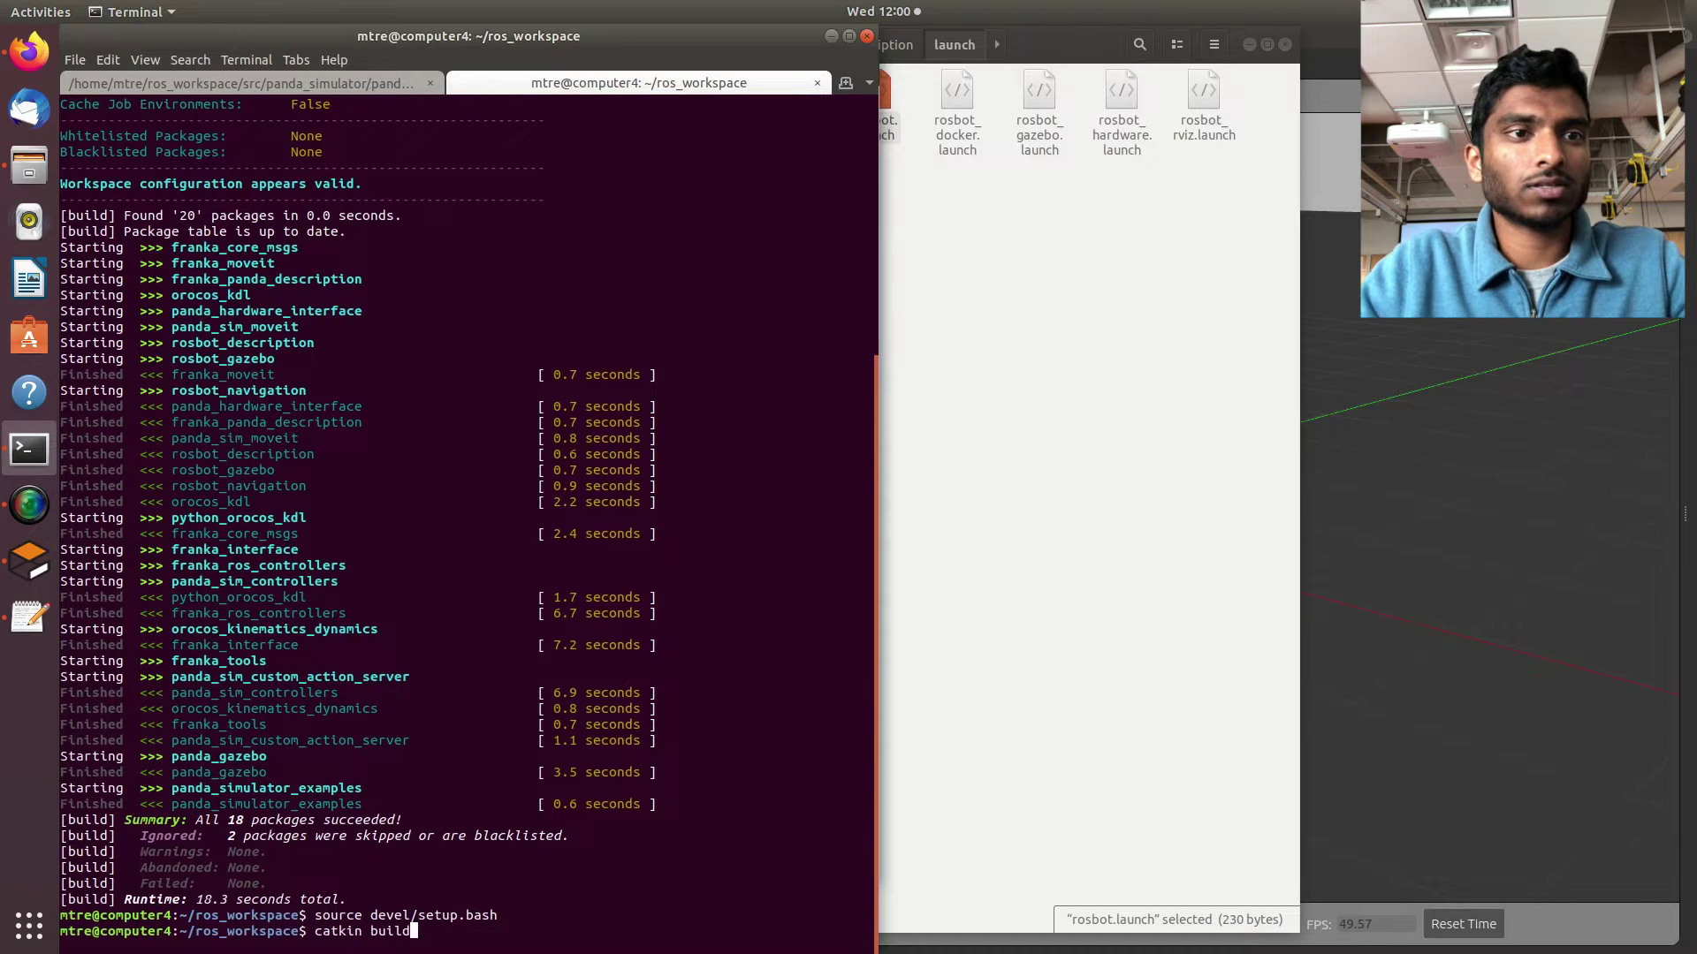
key("Return")
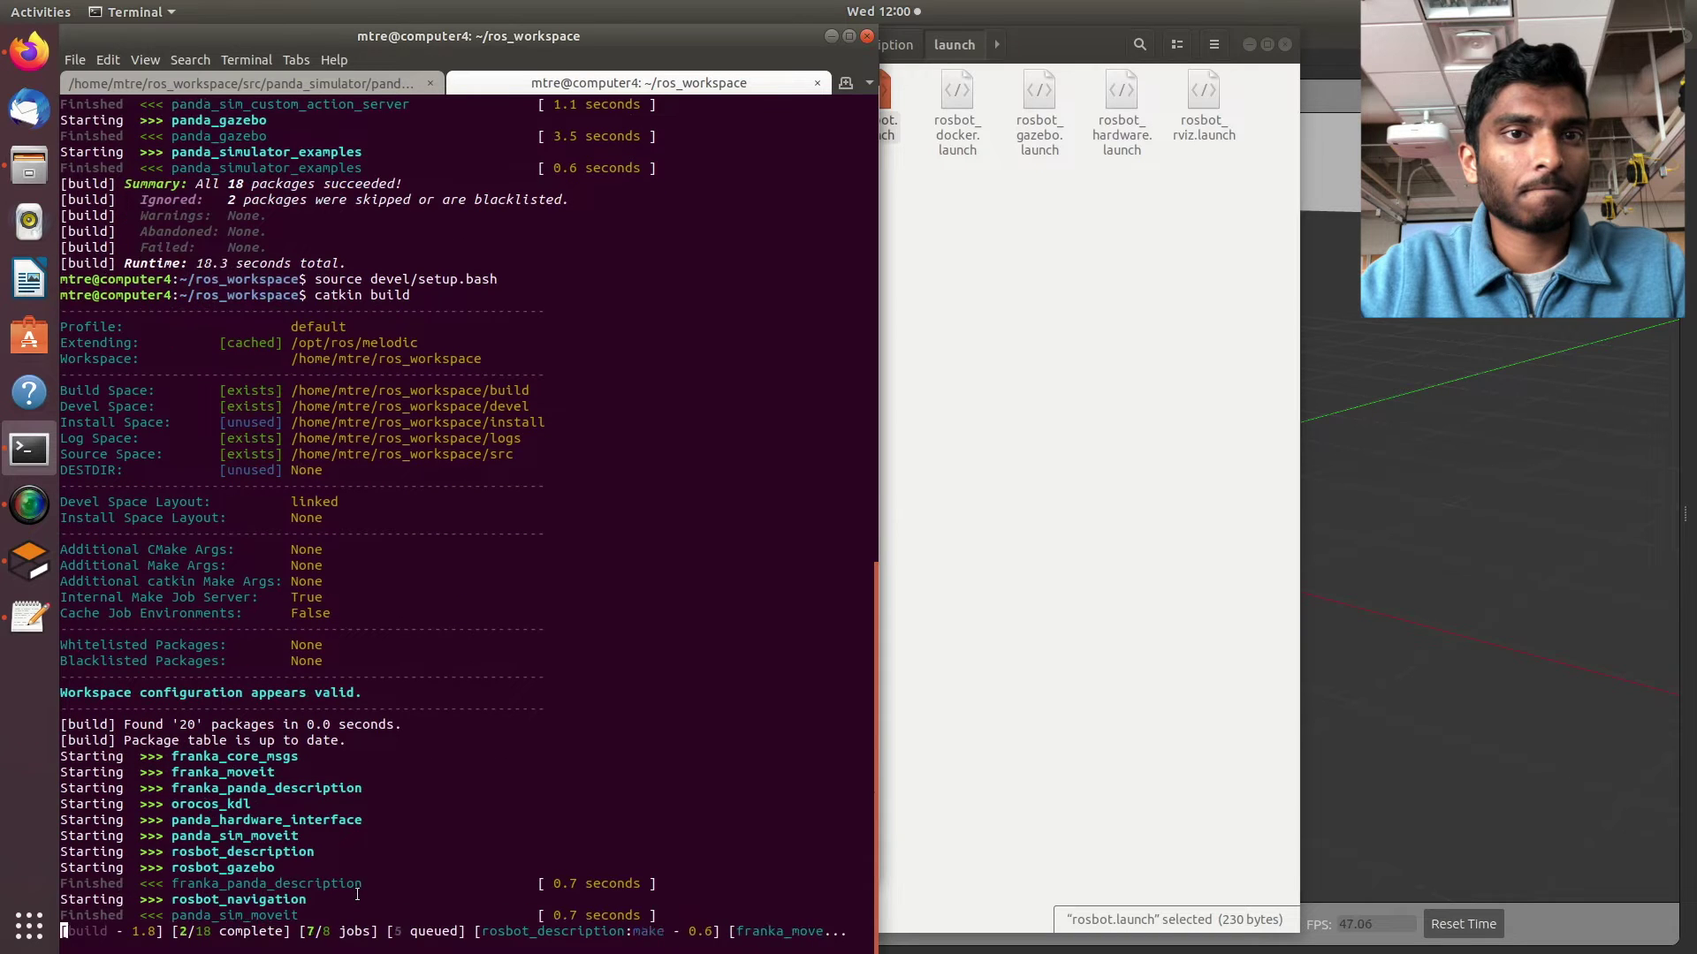
Minimize the Files window and open a third terminal tab.
left_click(1160, 534)
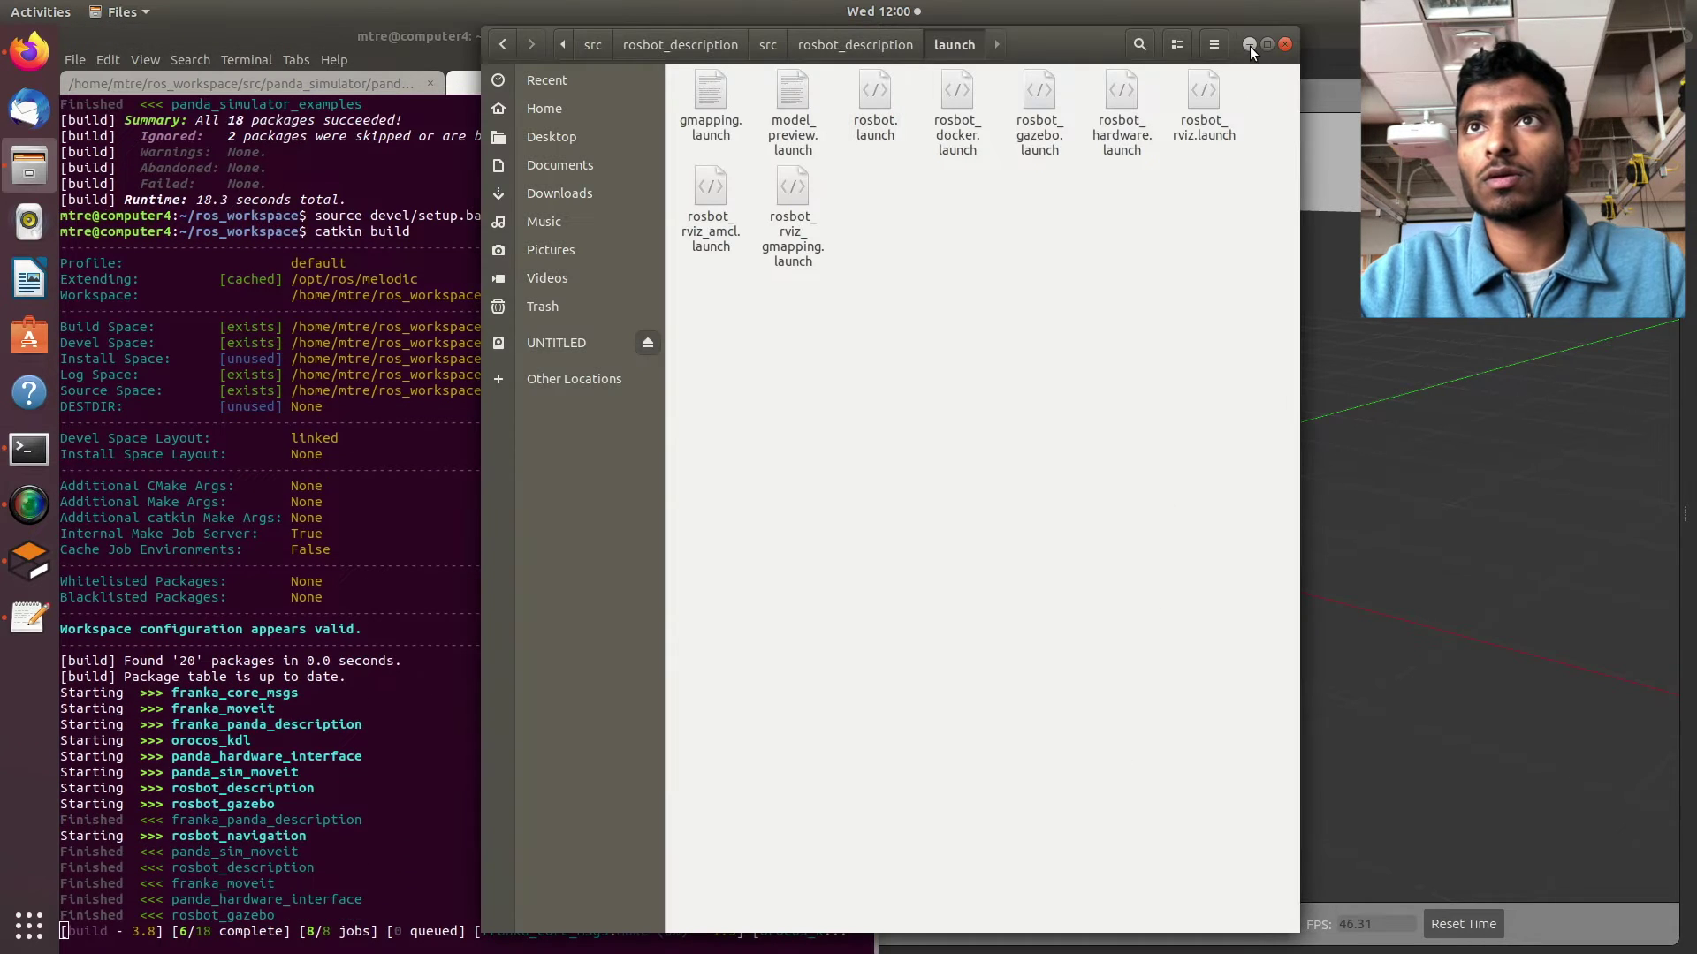
left_click(1246, 45)
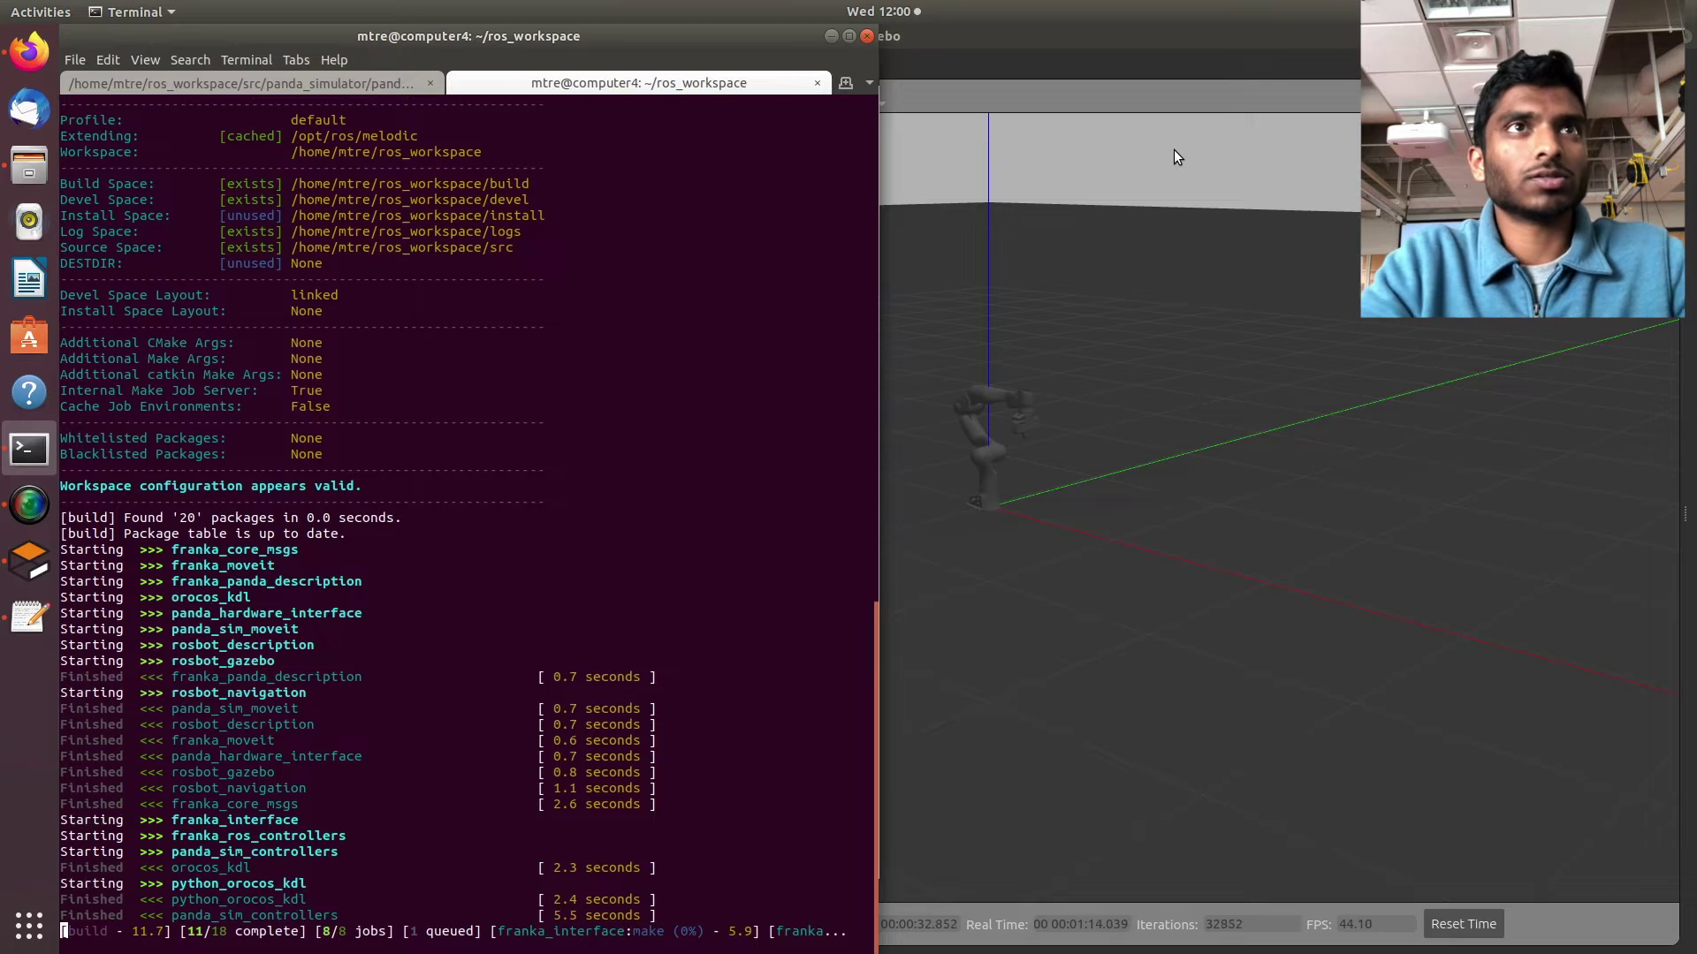
key("ctrl+shift+t")
In the third tab, source devel/setup.bash, fixing the typo, and run catkin build.
type("s")
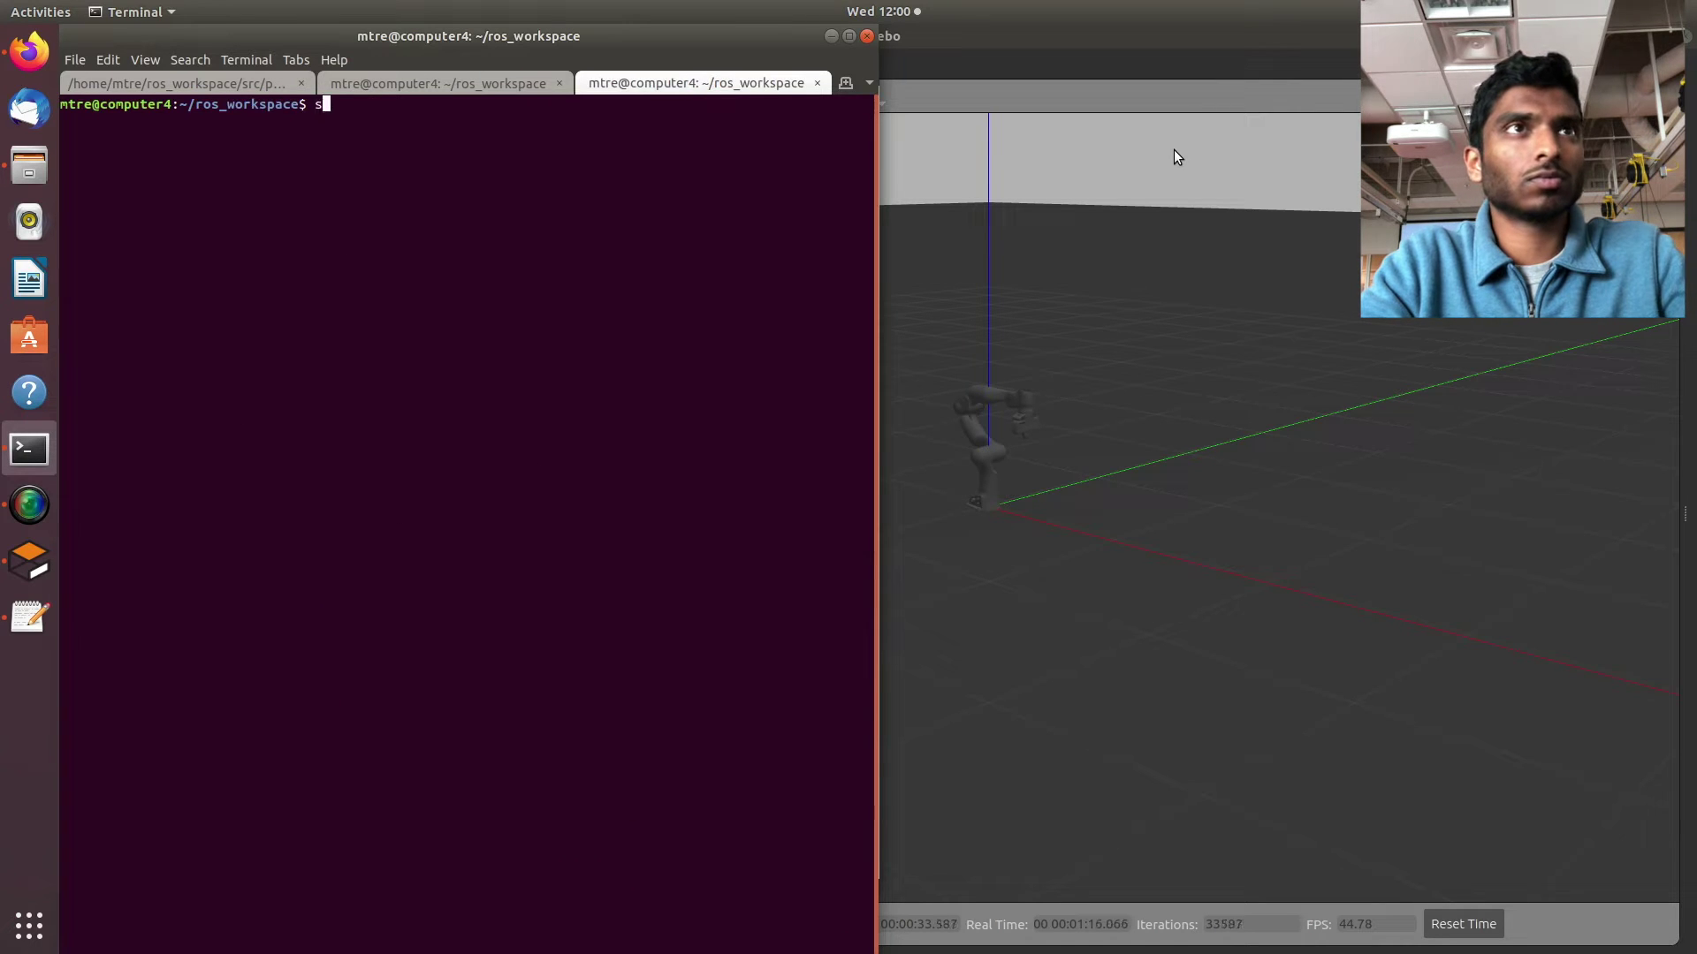
type("ource devel/setup.b")
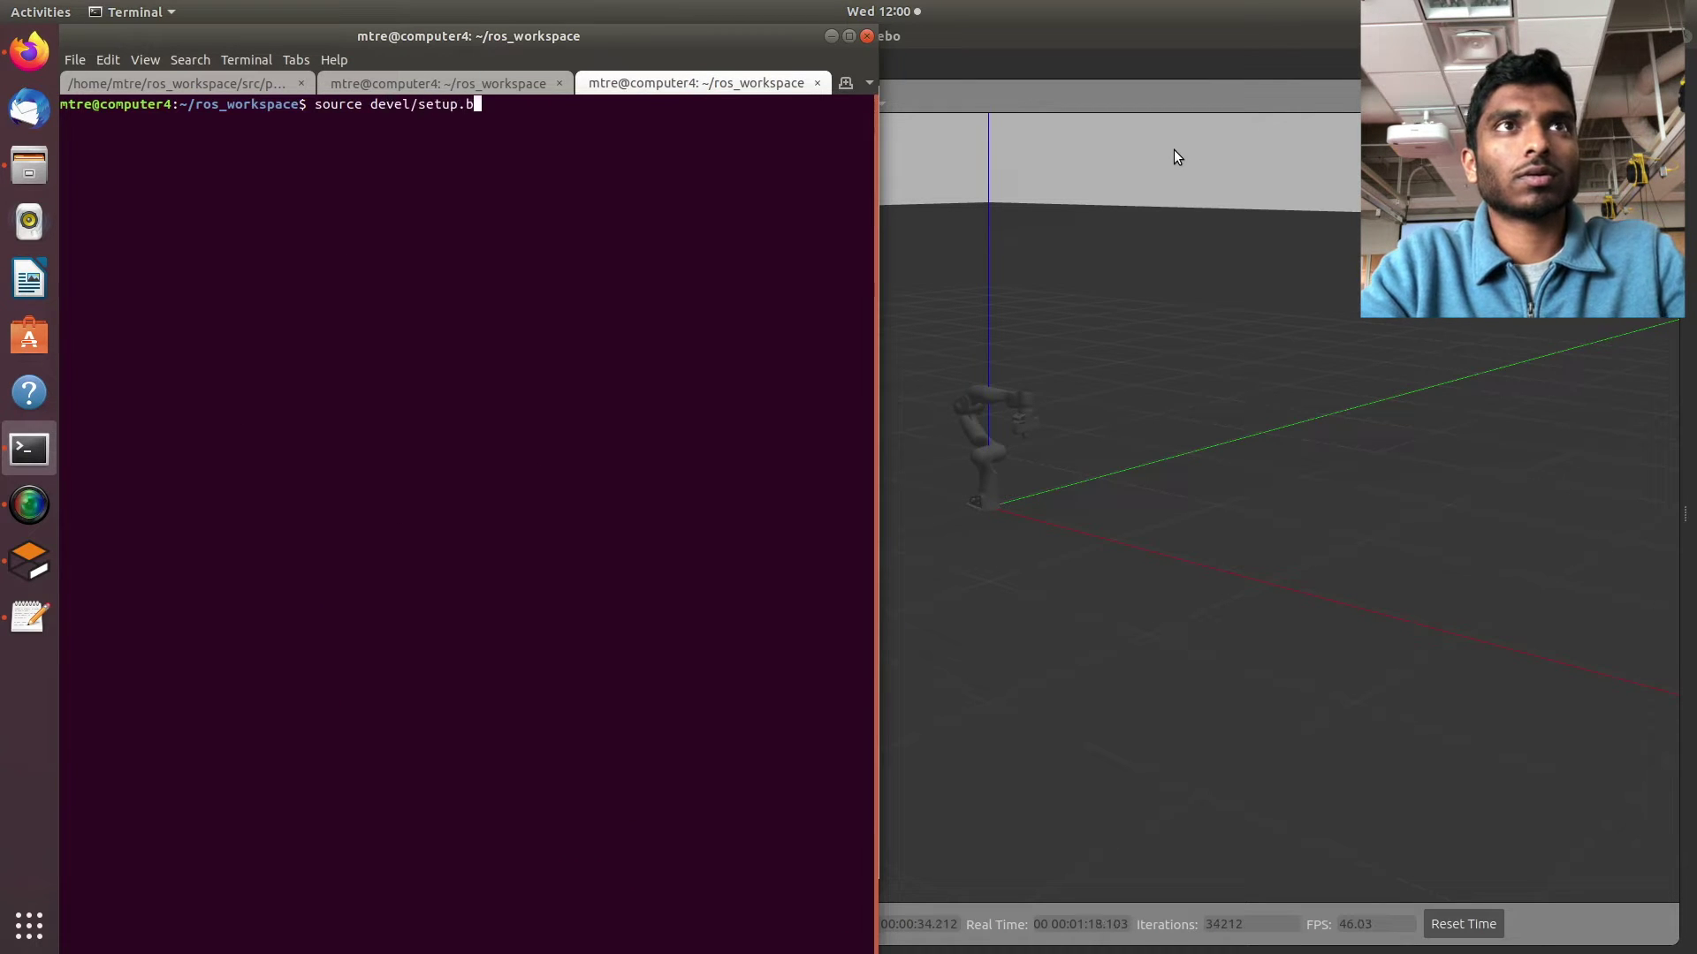
key("Return")
key("Up")
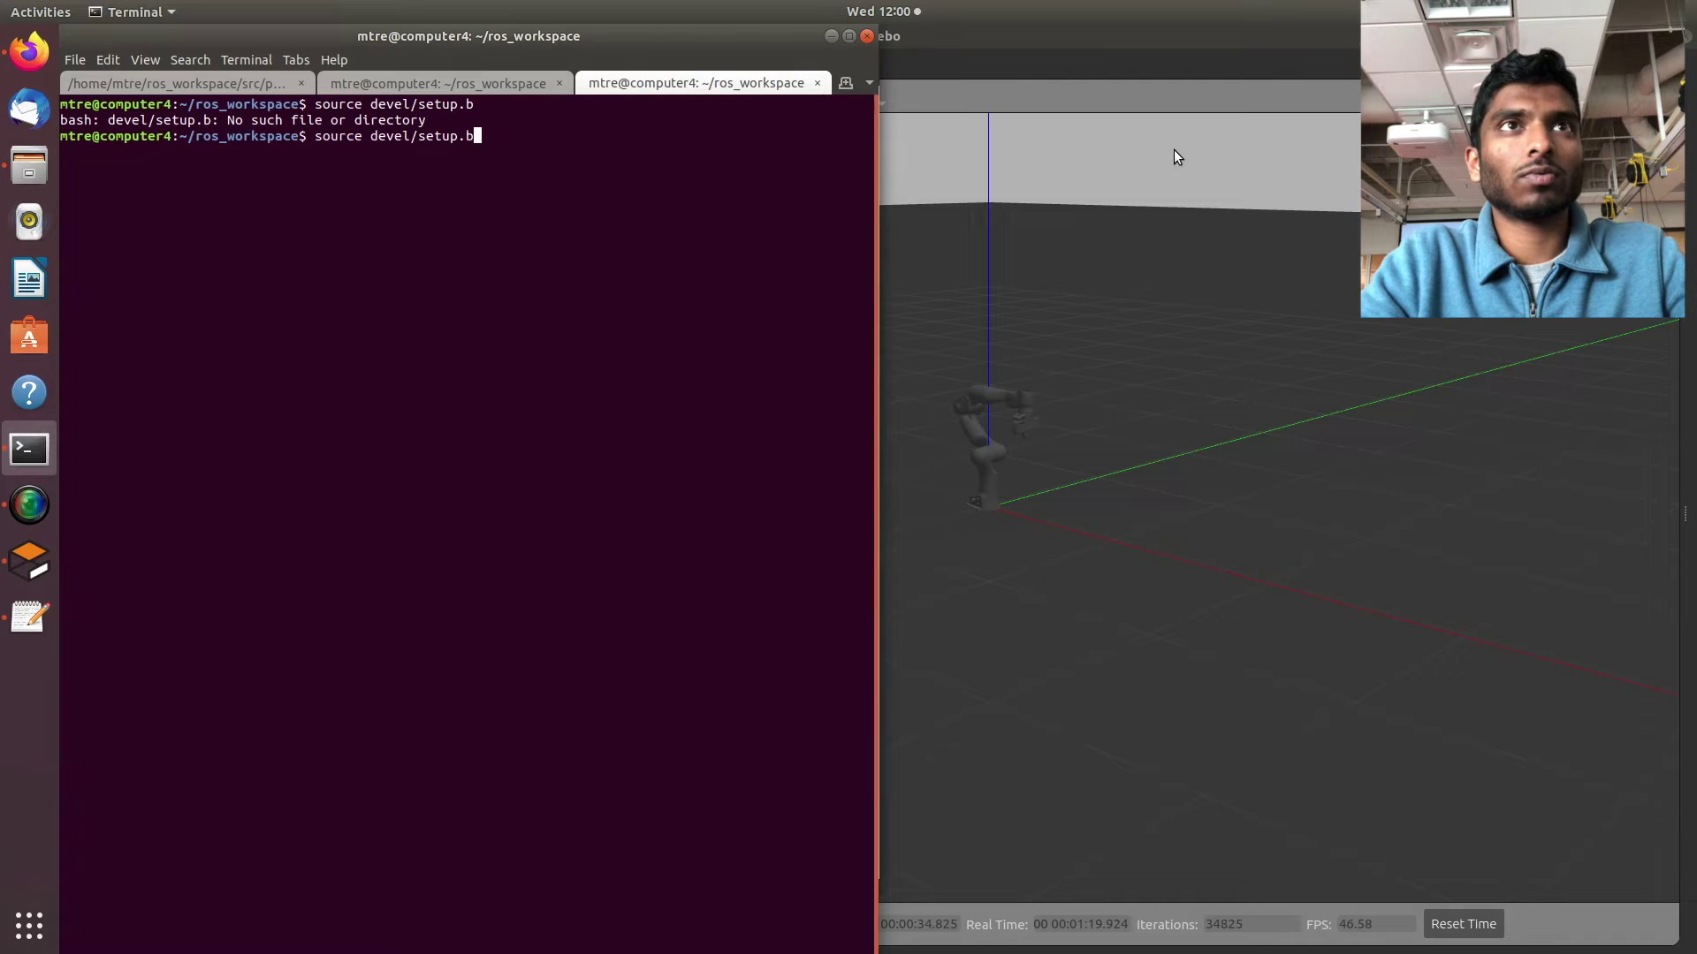
type("ash")
key("Return")
type("ca")
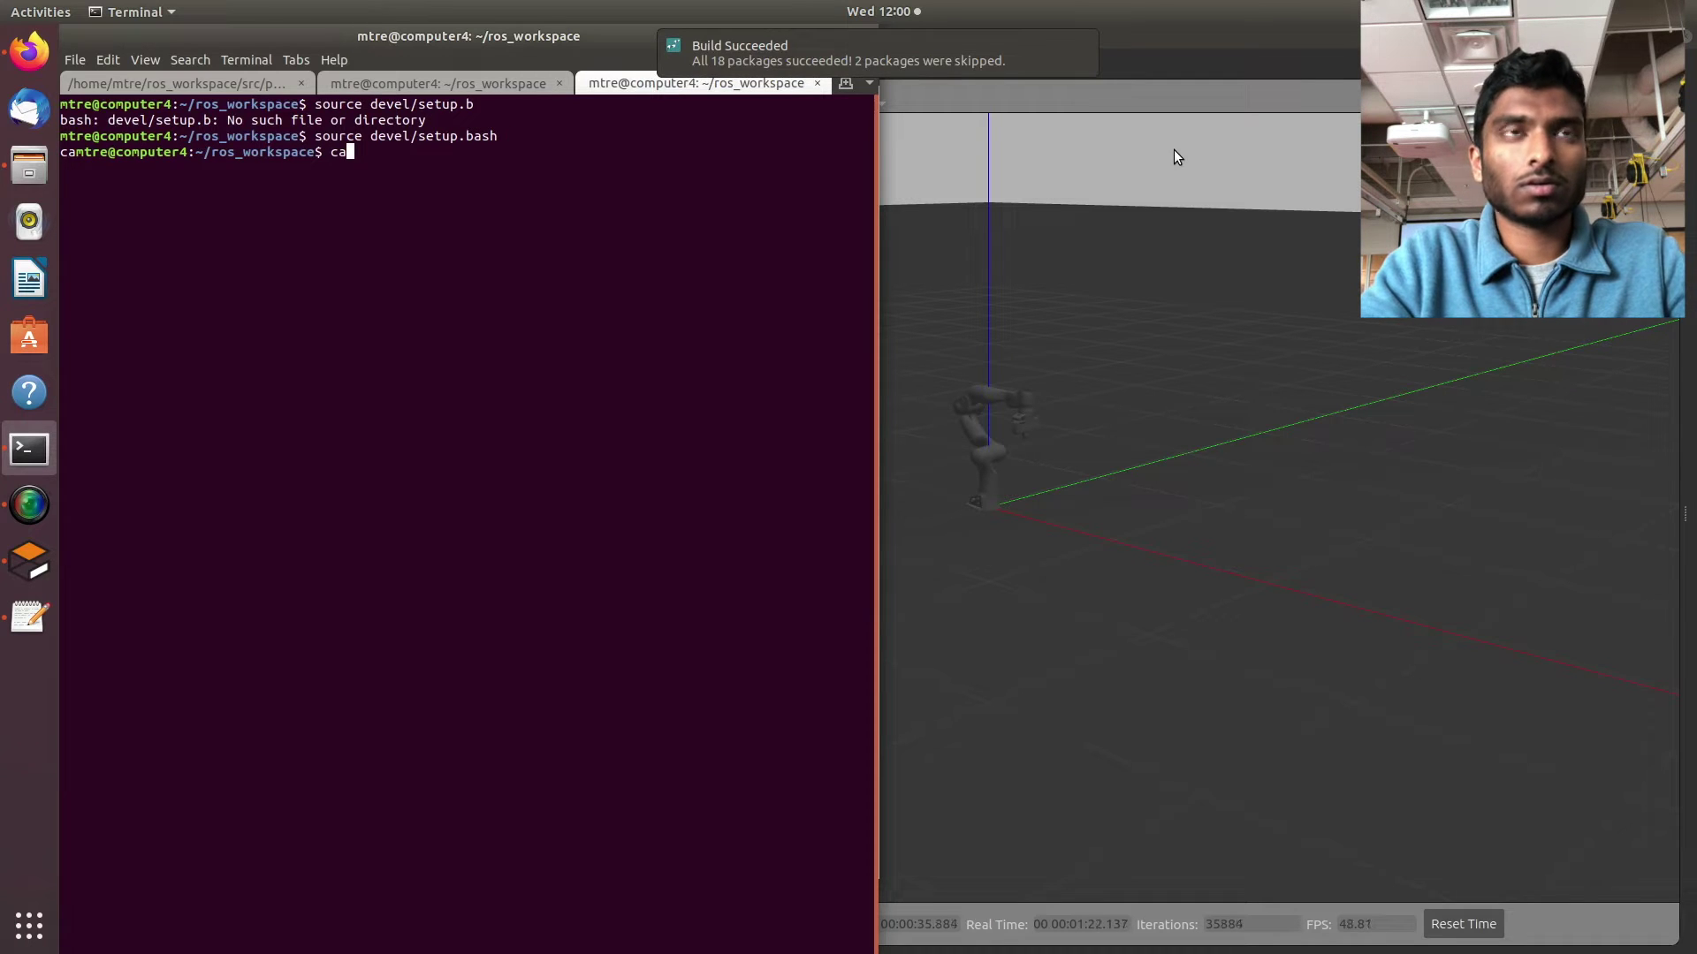
type("tkin bu")
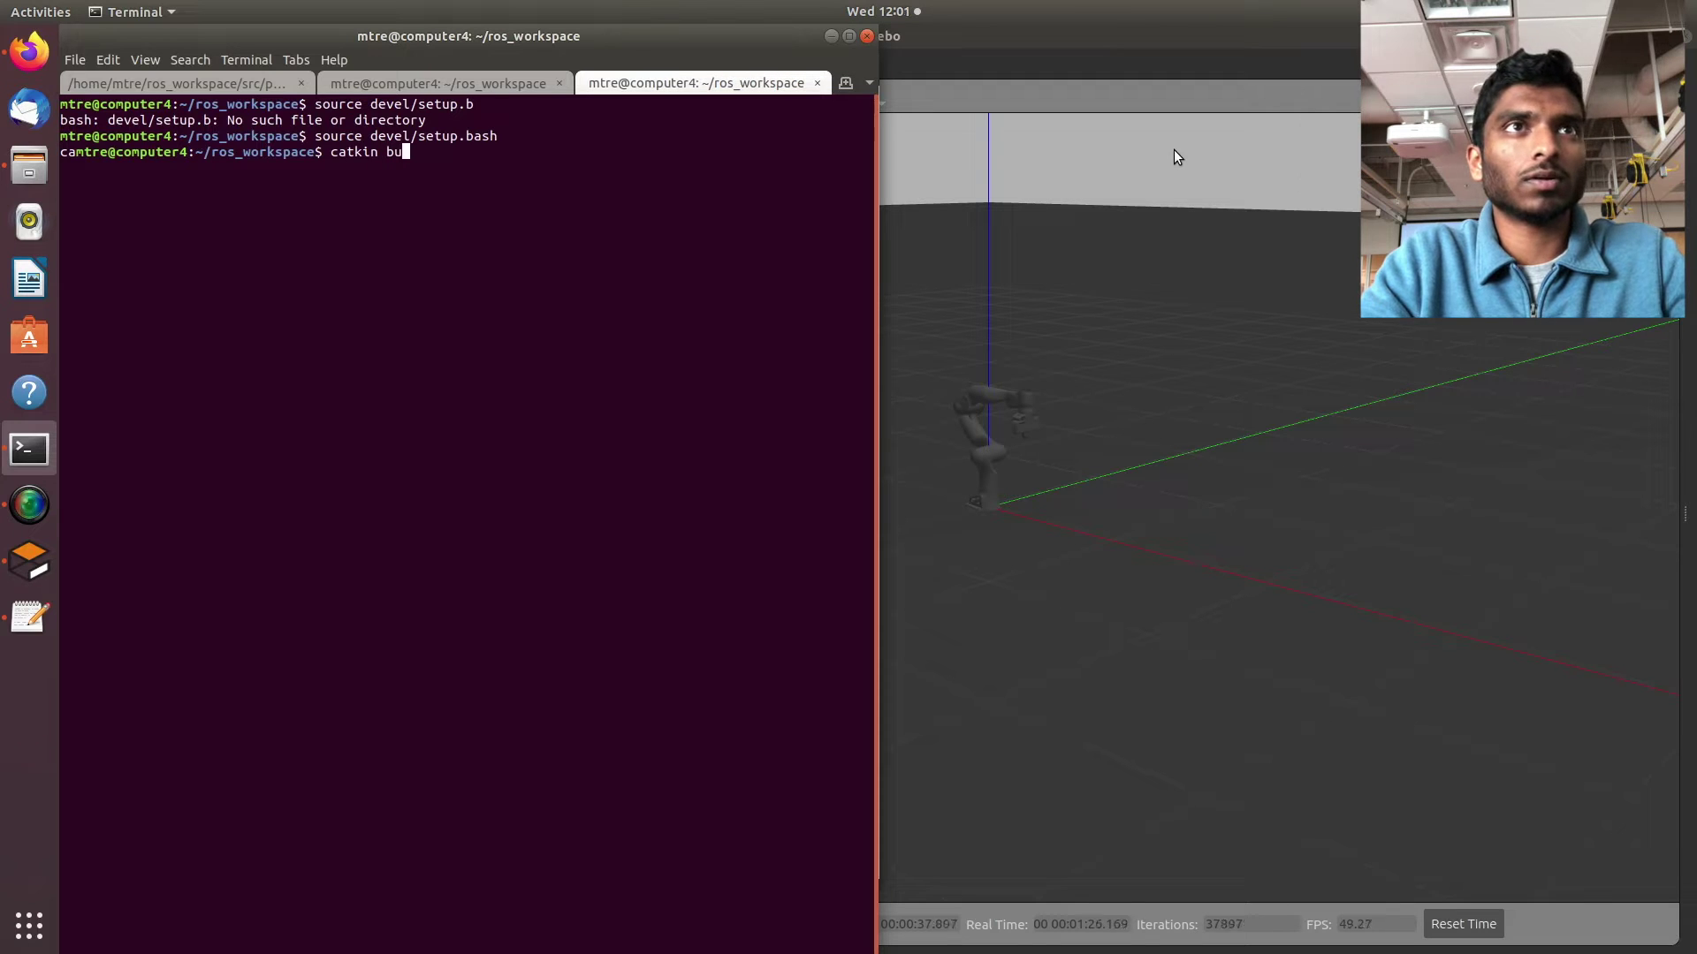
type("ild")
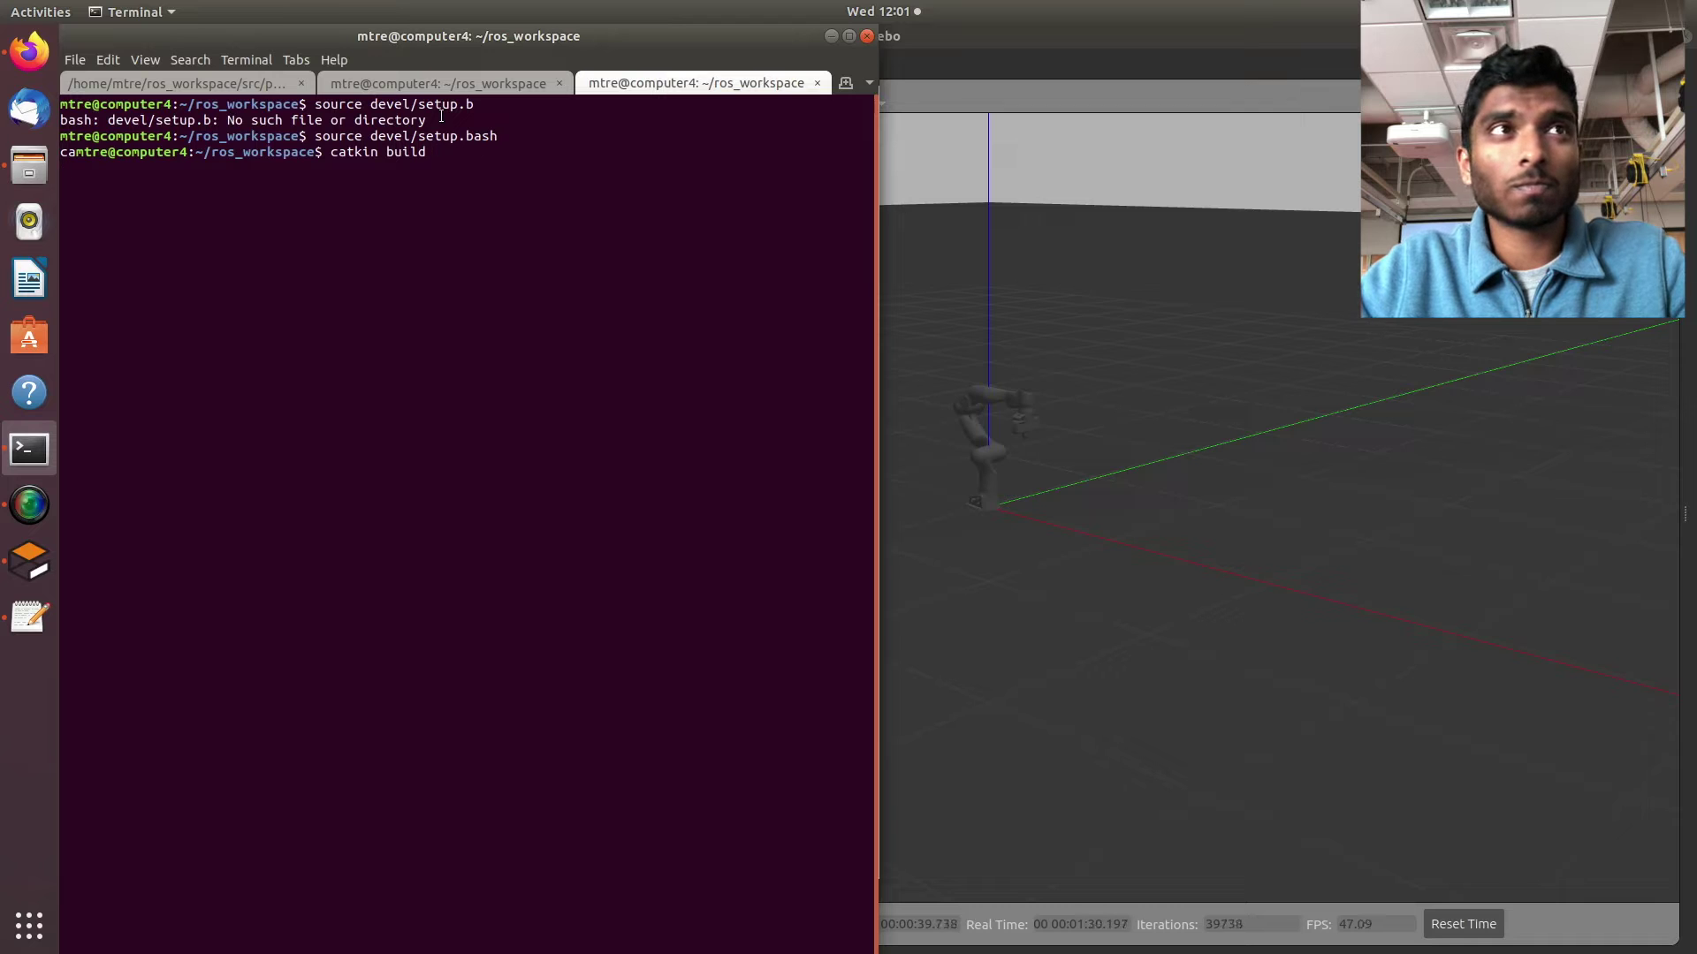
key("Return")
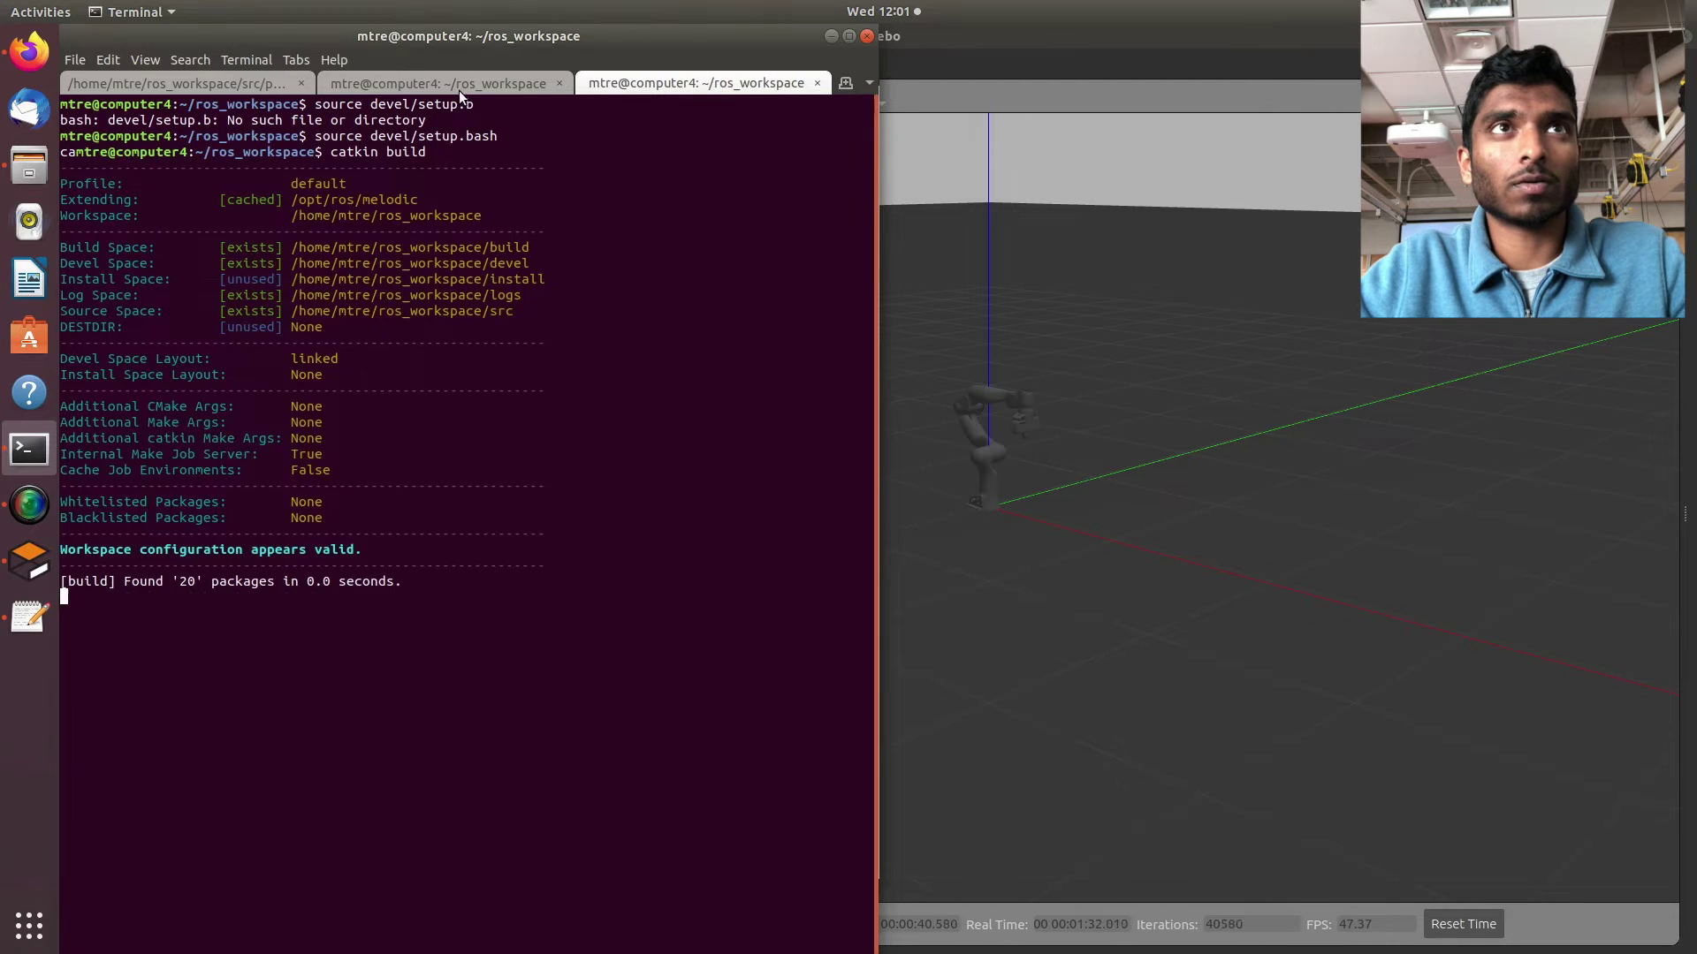
In the finished-build tab, start a roslaunch rosbot_des command, then erase it unfinished.
left_click(462, 85)
type("ros")
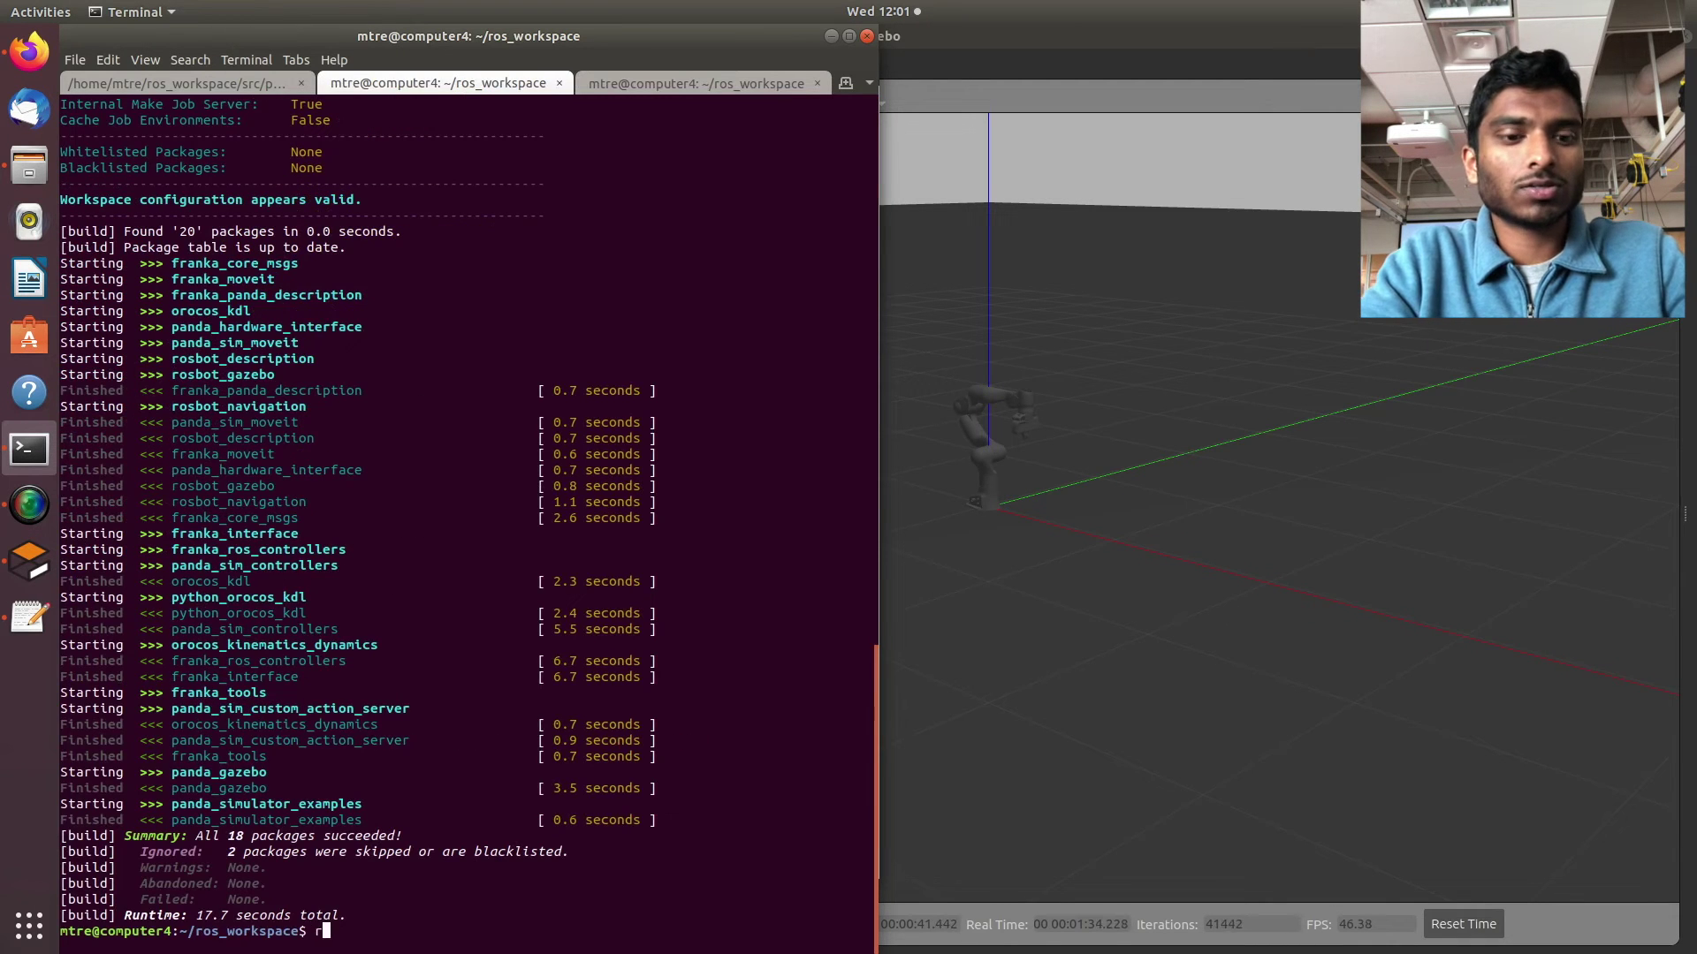
type("launch")
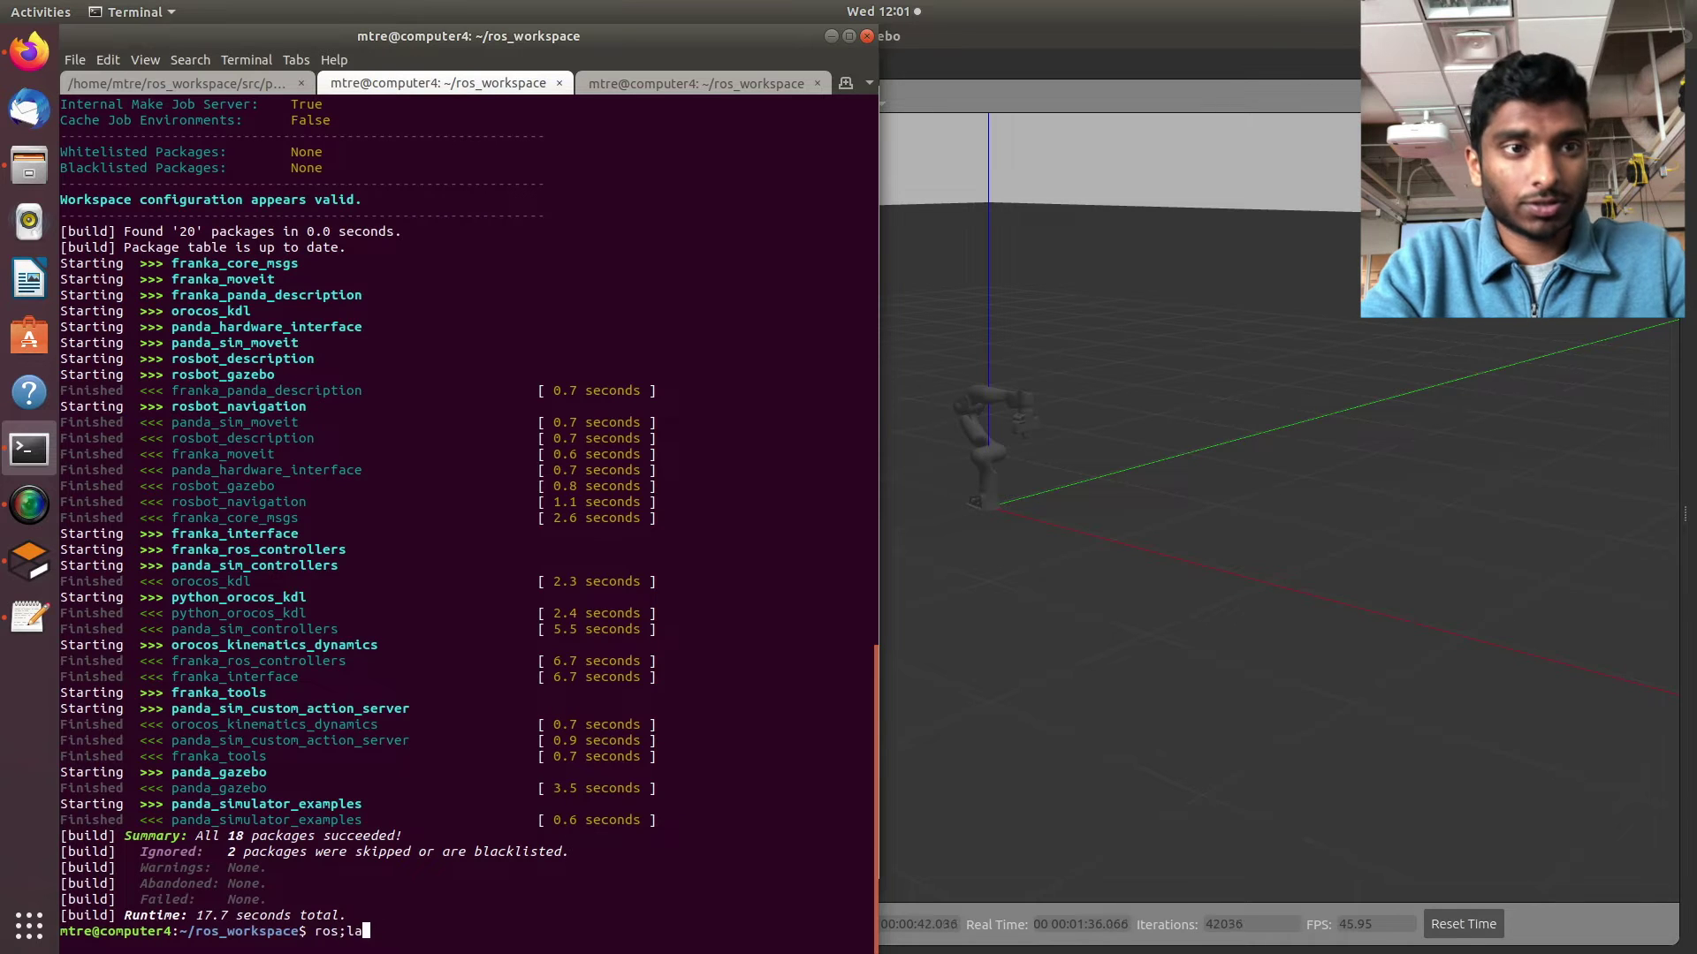
key("BackSpace")
key("BackSpace")
key("BackSpace")
key("BackSpace")
key("BackSpace")
key("BackSpace")
key("BackSpace")
type("slaunch")
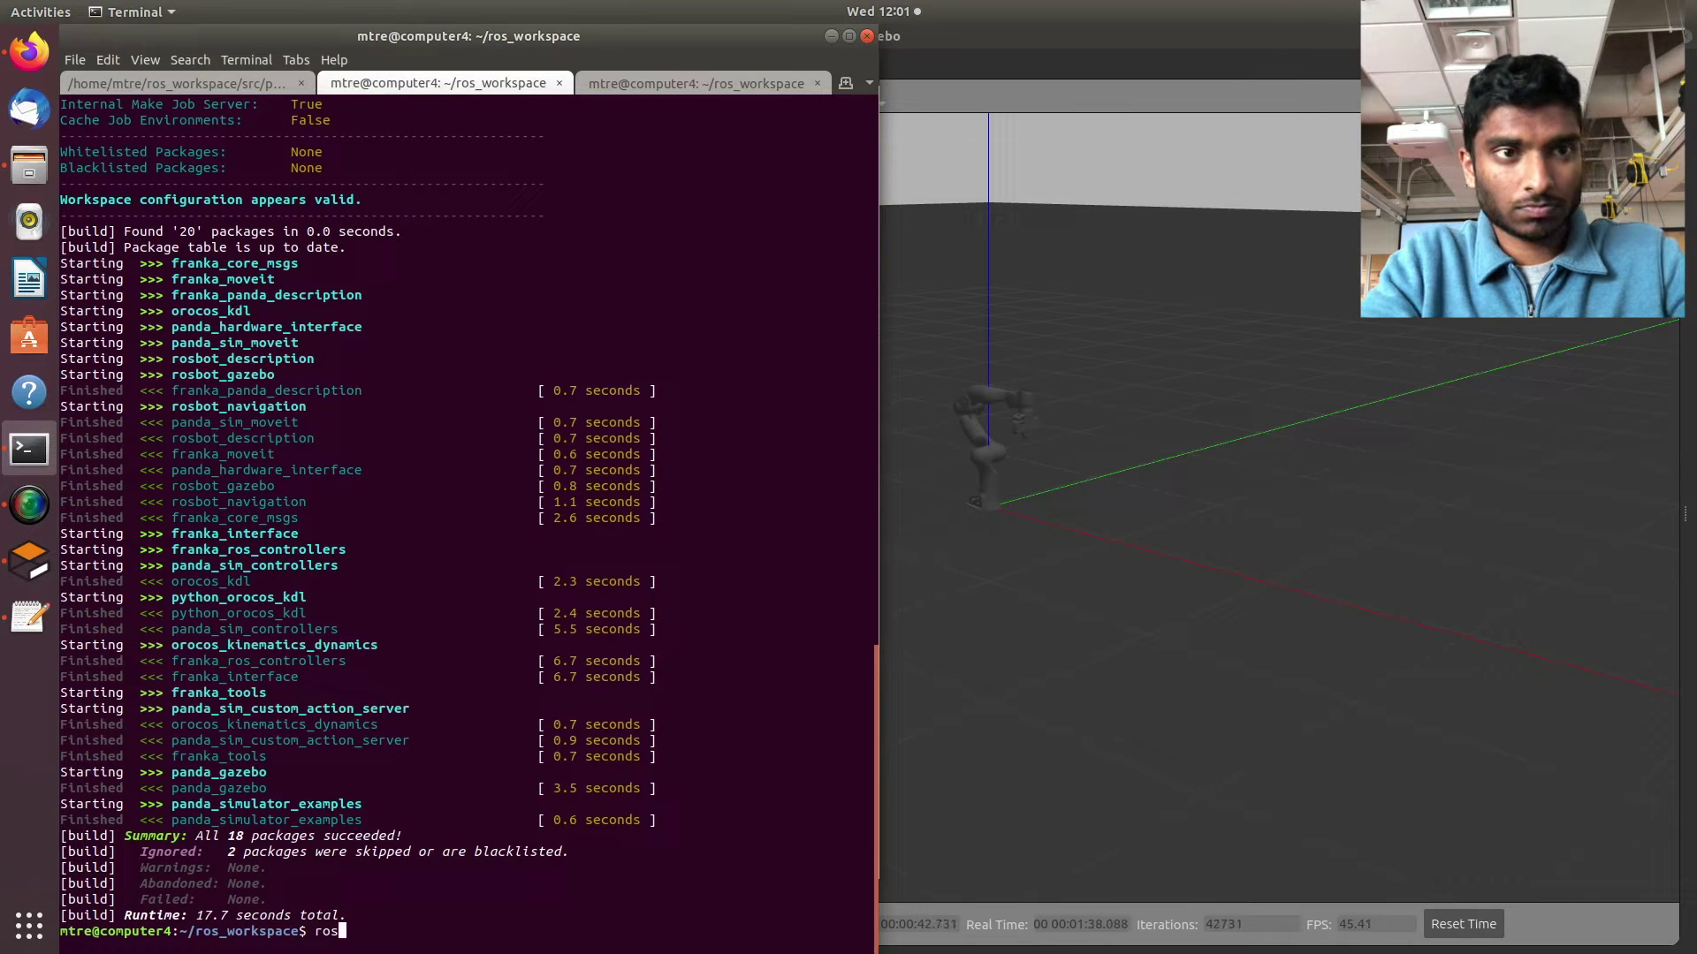
key("BackSpace")
key("BackSpace")
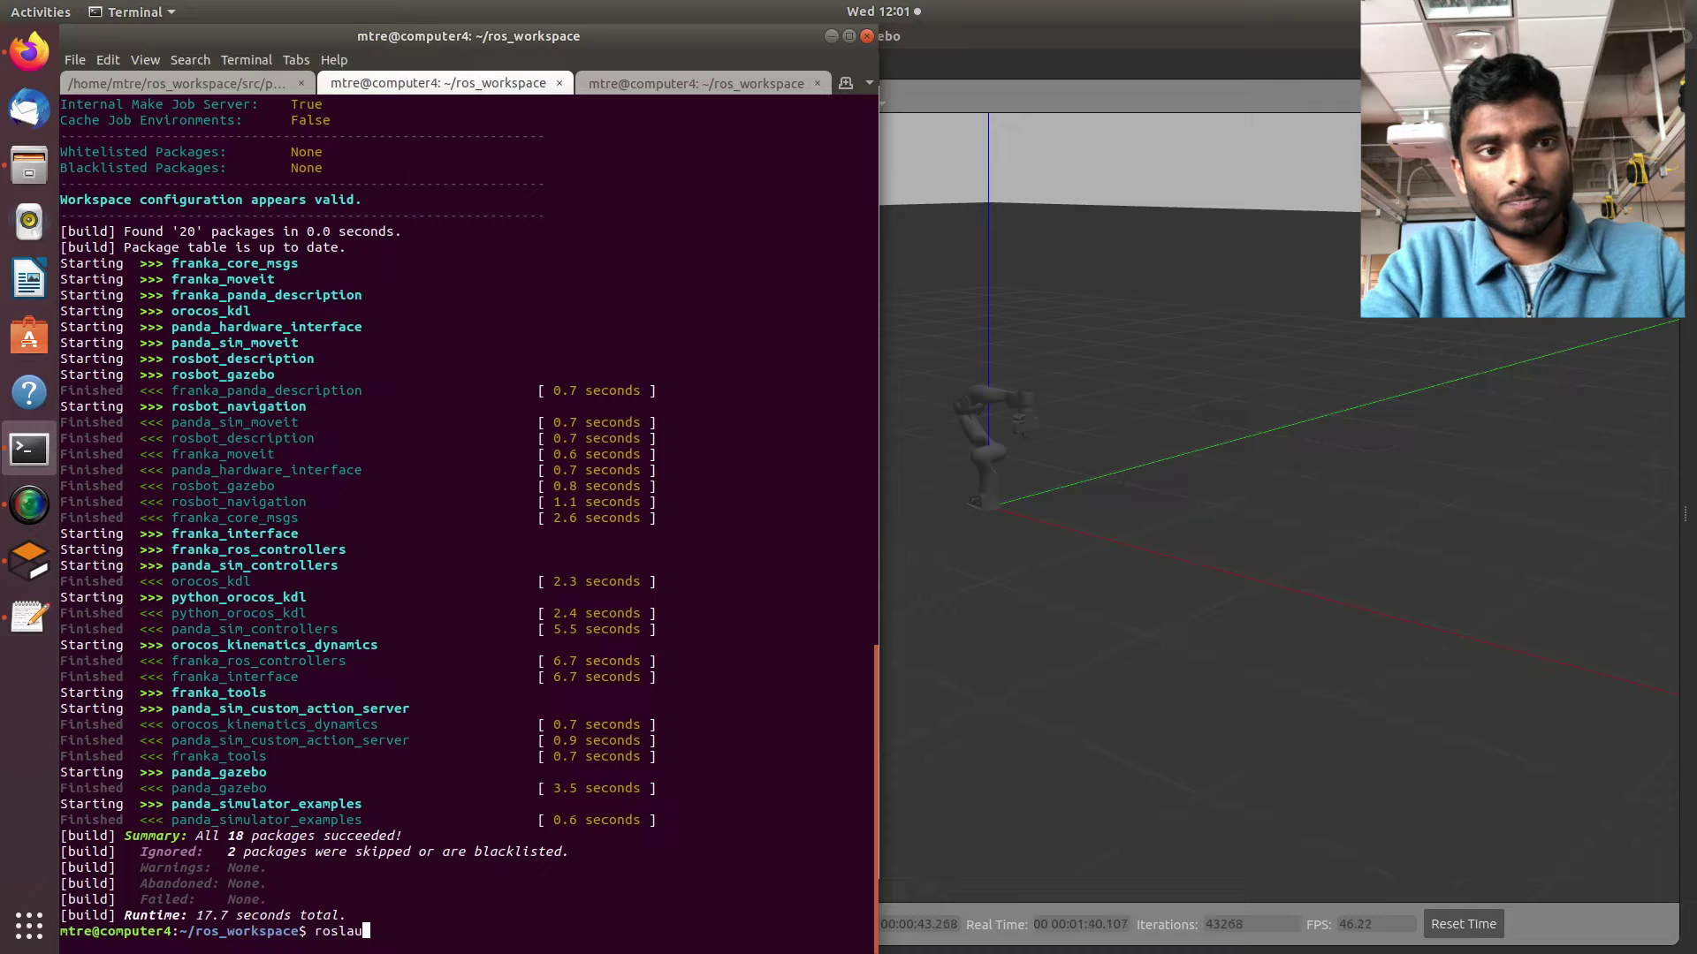
type("ch ")
type("rosb")
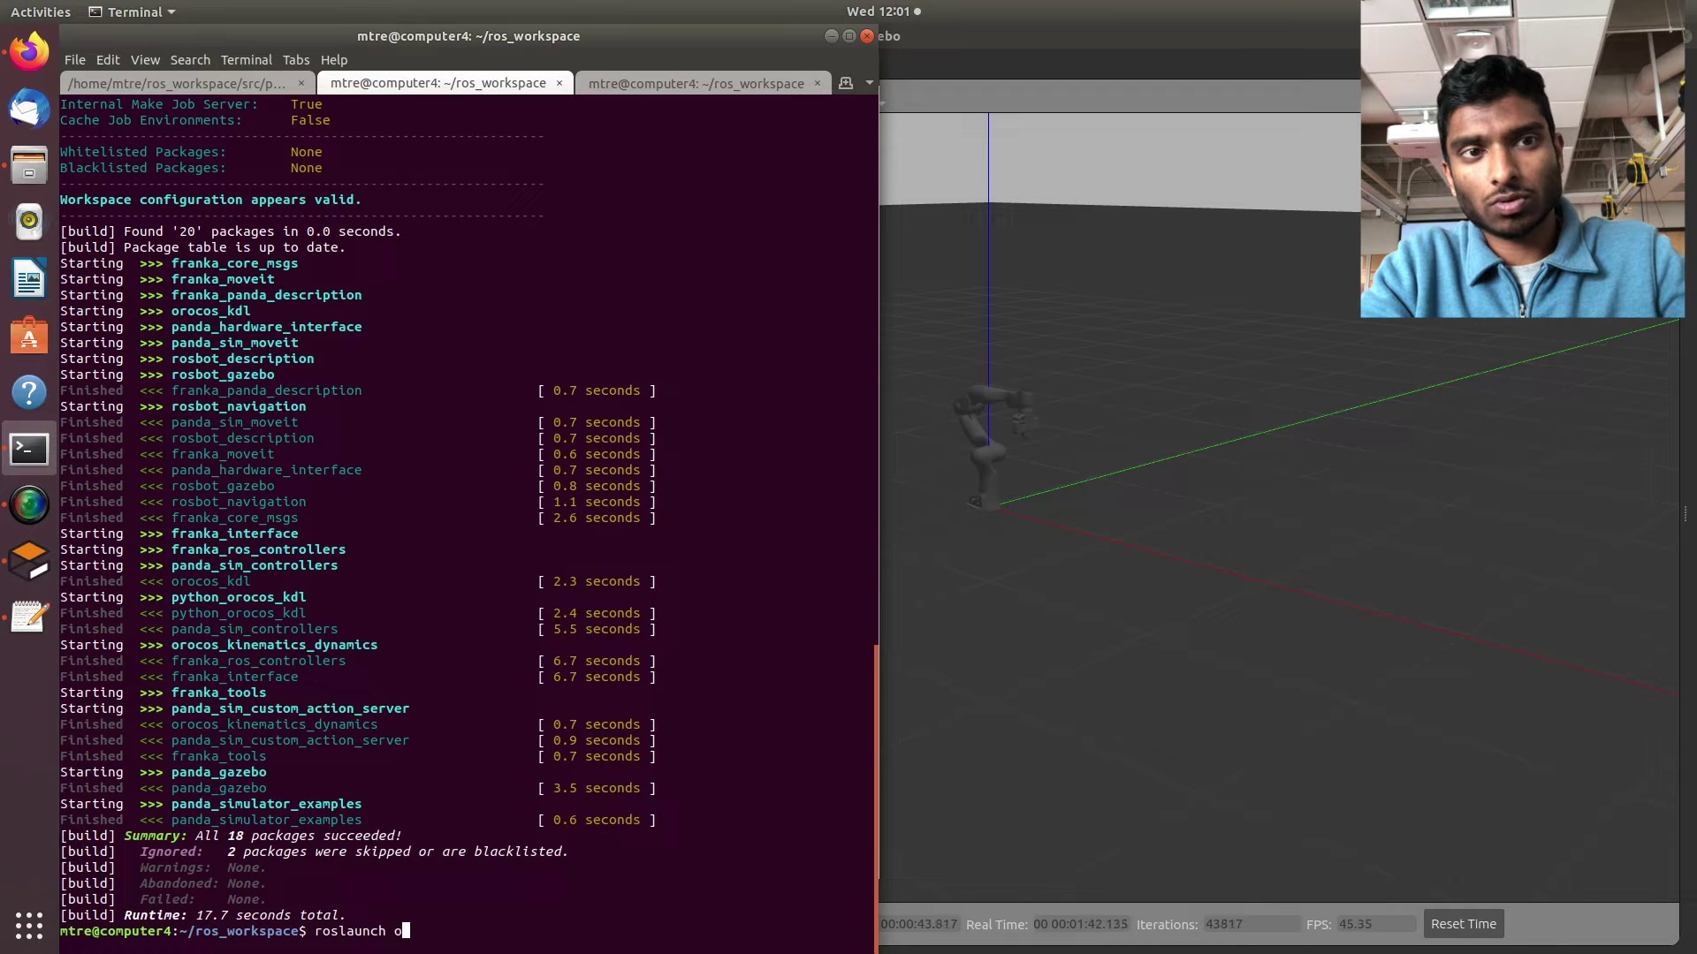
type("ot_des")
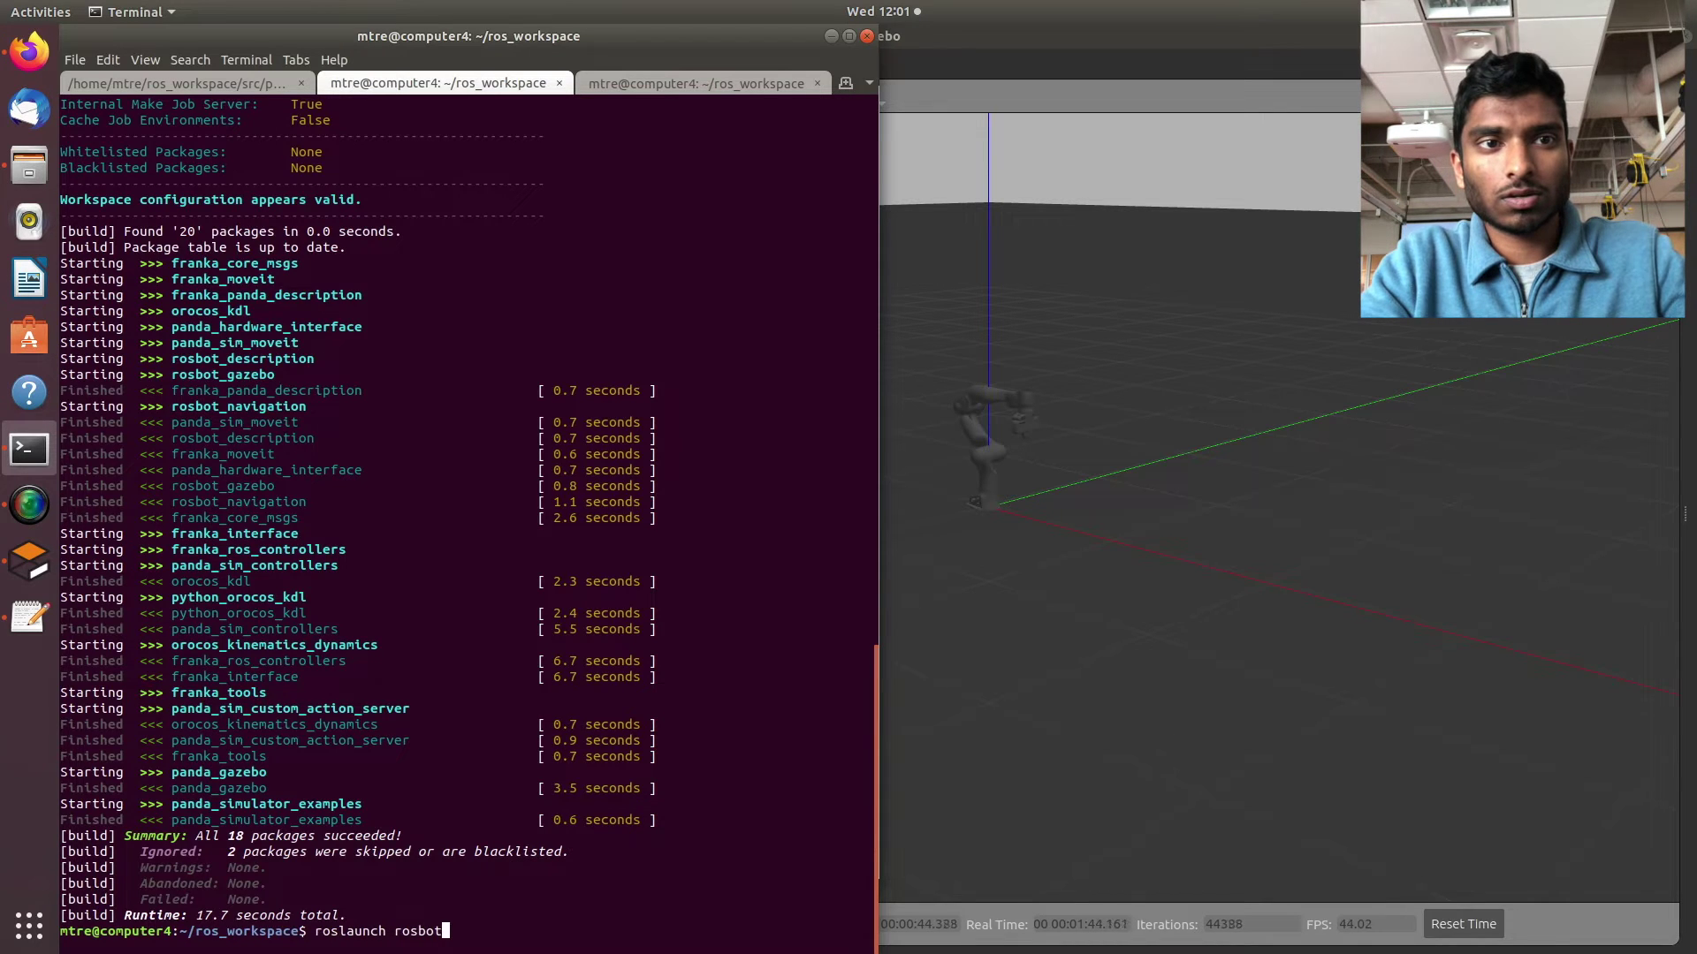
key("BackSpace")
key("BackSpace")
key("BackSpace")
key("BackSpace")
key("BackSpace")
key("BackSpace")
key("BackSpace")
key("BackSpace")
key("BackSpace")
key("BackSpace")
key("BackSpace")
key("BackSpace")
key("BackSpace")
key("BackSpace")
key("BackSpace")
key("BackSpace")
key("BackSpace")
key("BackSpace")
key("BackSpace")
key("BackSpace")
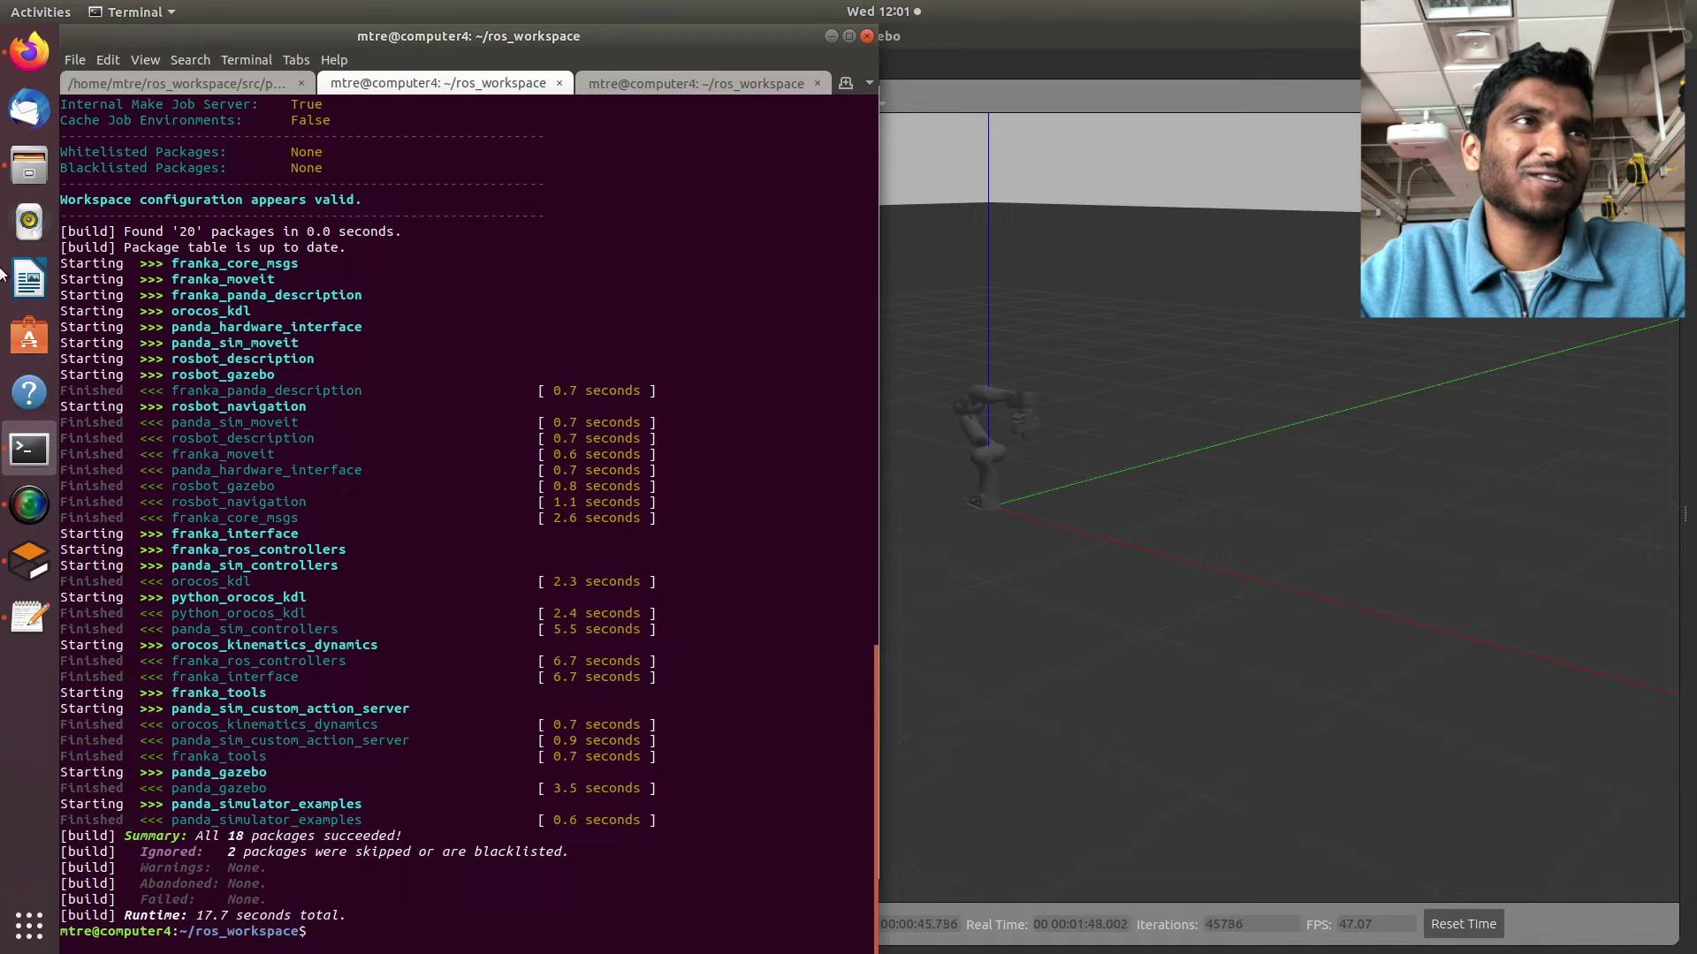
left_click(15, 174)
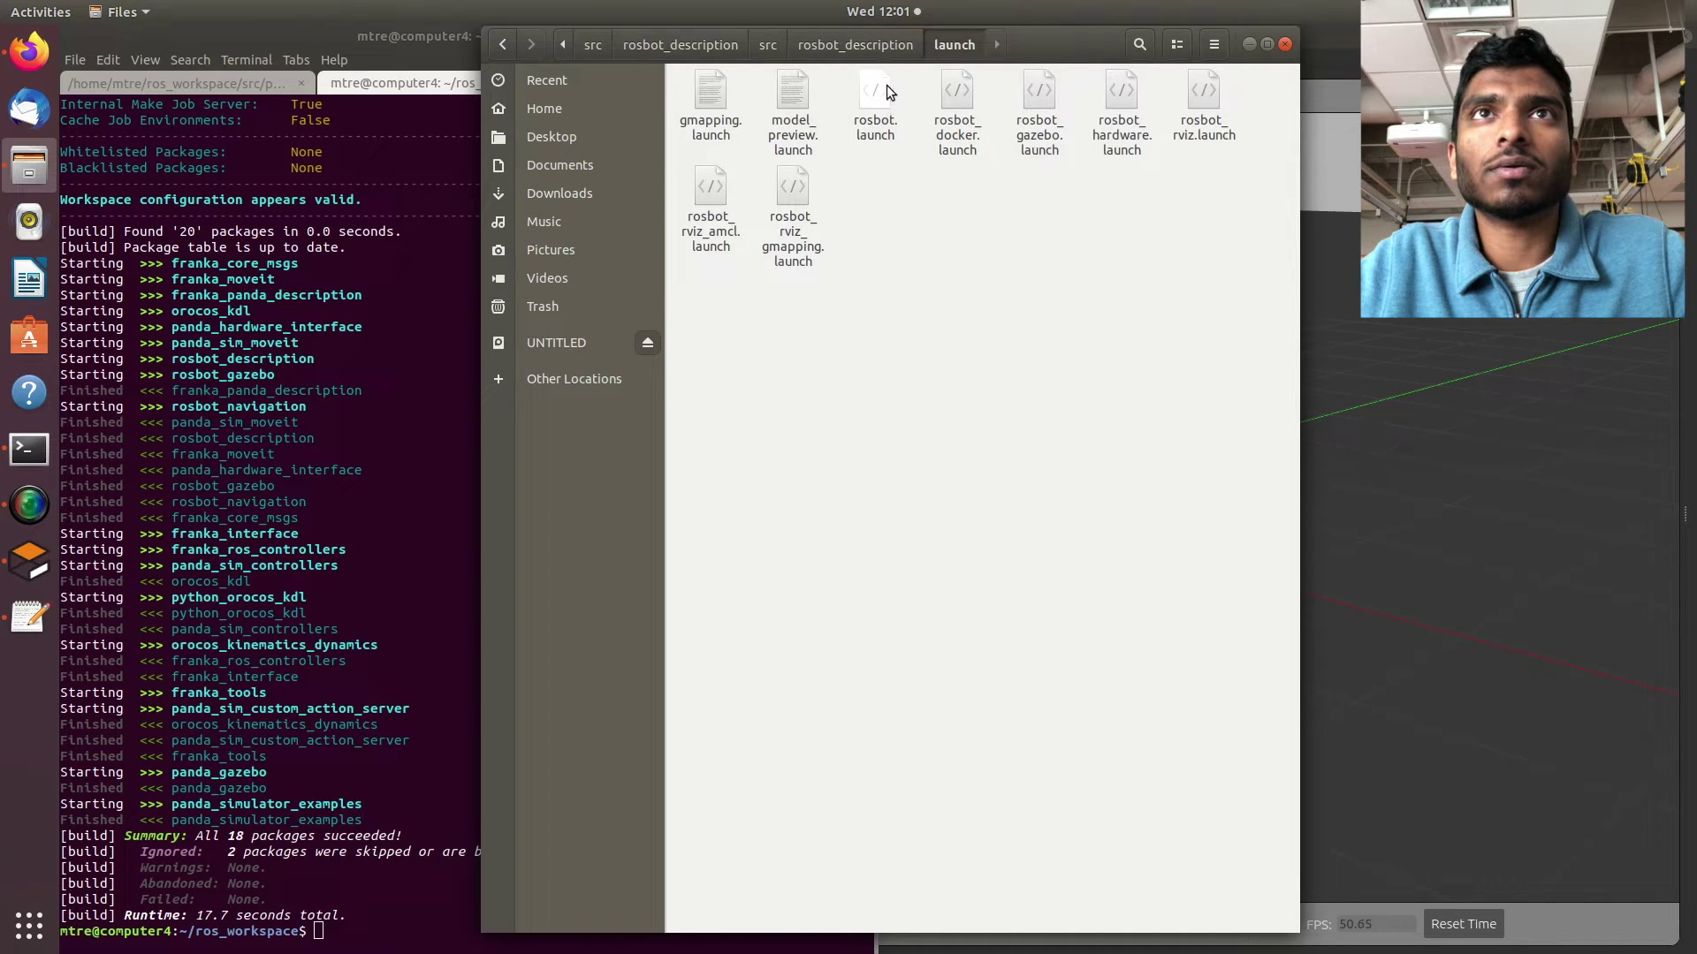
Check rosbot_gazebo/launch, then go to rosbot_description/urdf and open rosbot.xacro.
left_click(887, 44)
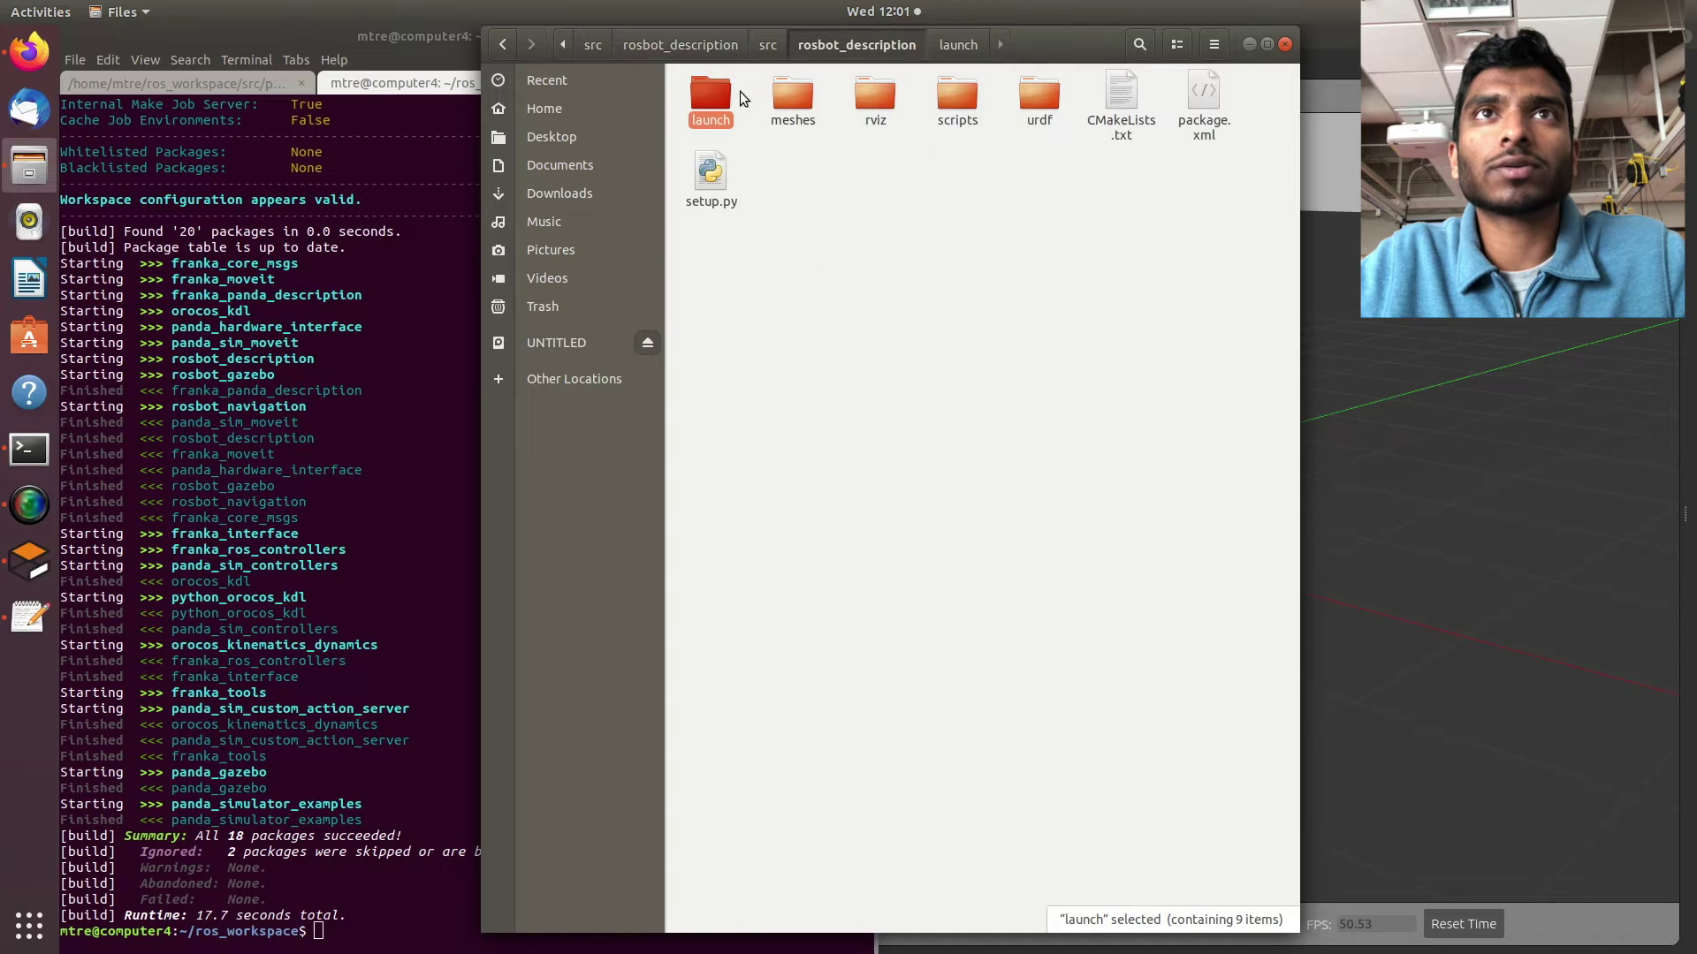
left_click(767, 44)
double_click(792, 95)
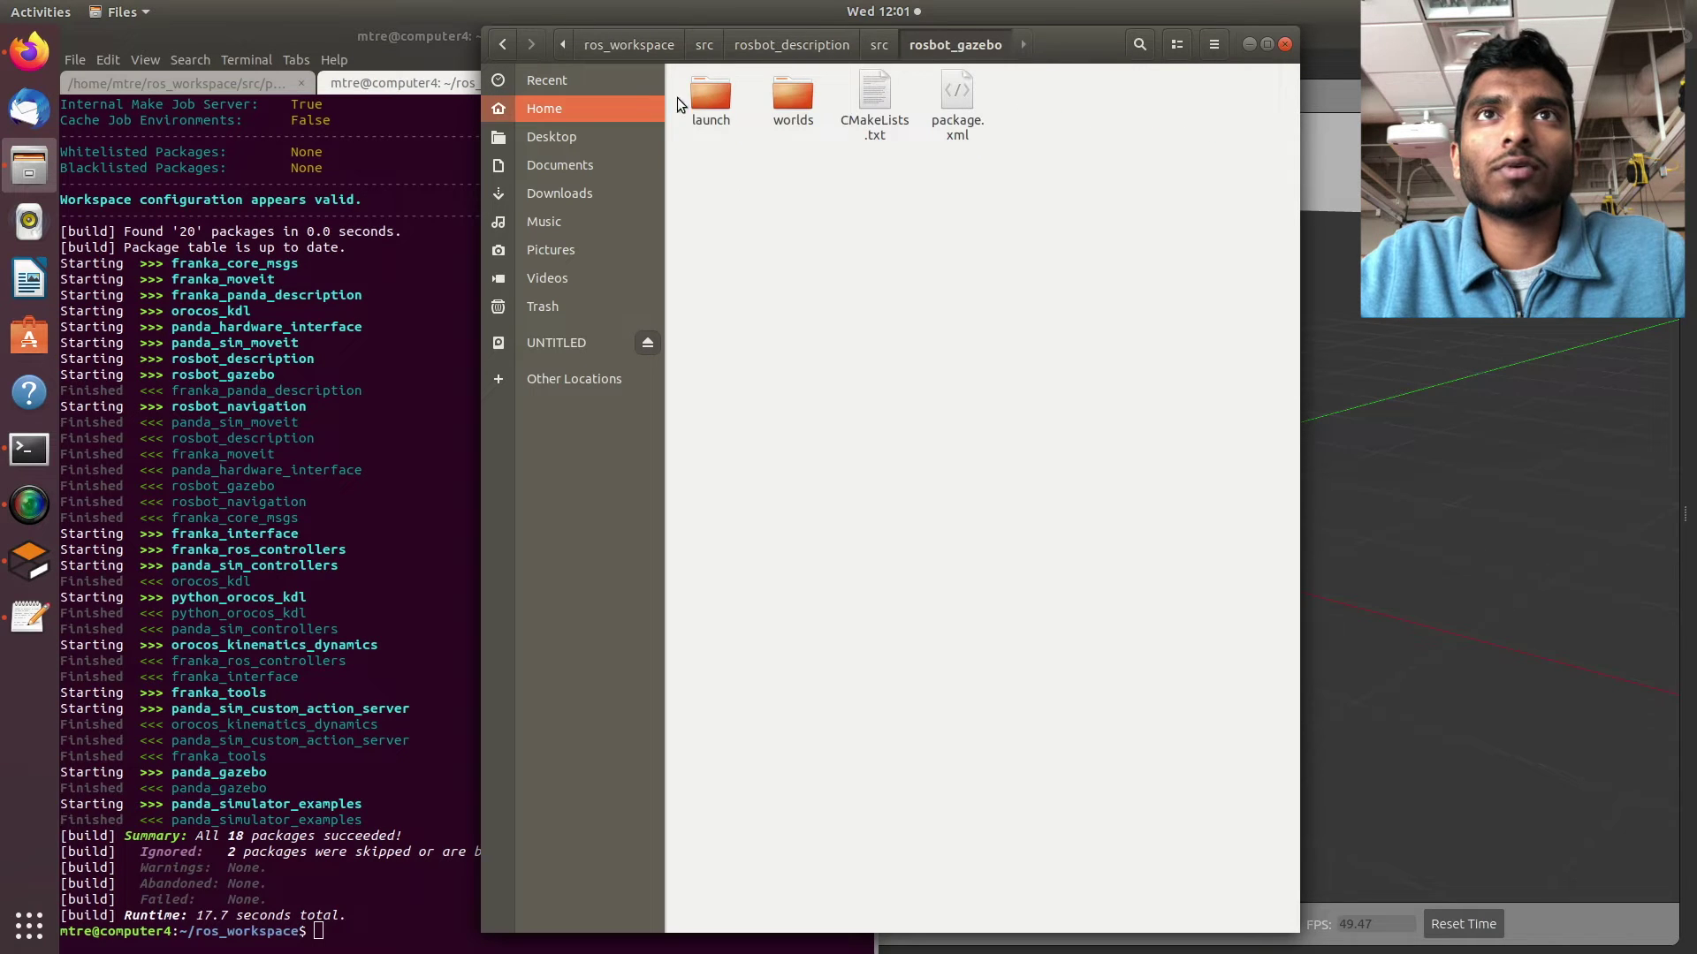
double_click(714, 98)
left_click(843, 44)
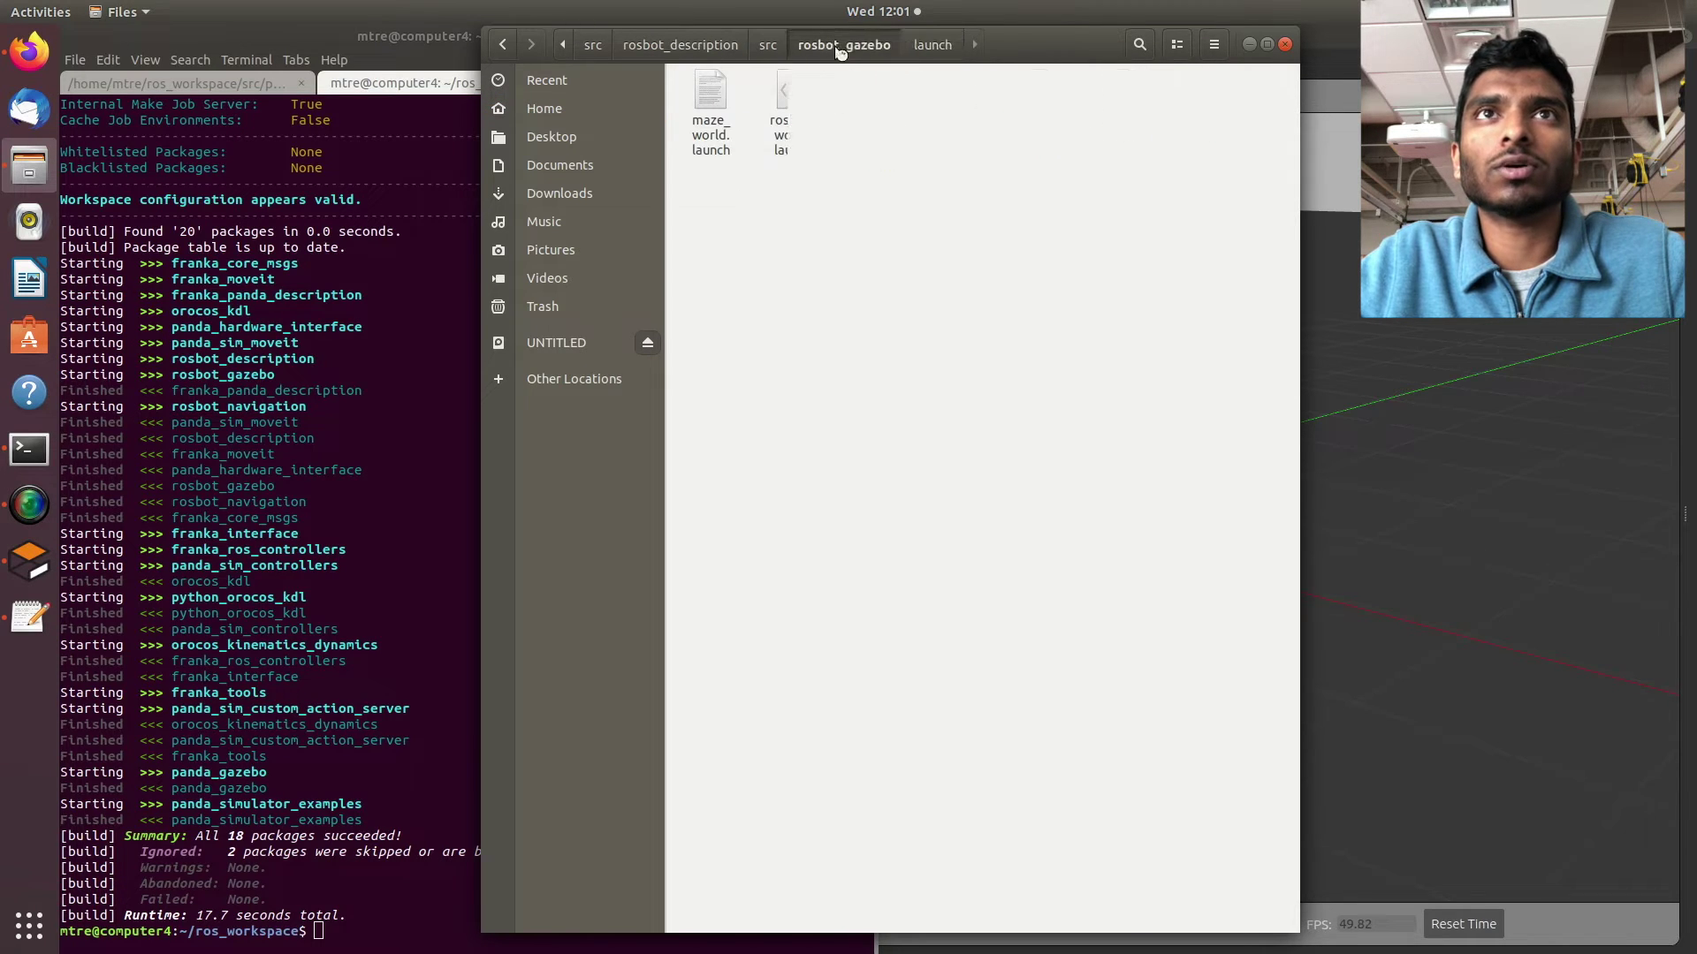
left_click(767, 45)
left_click(710, 102)
double_click(710, 102)
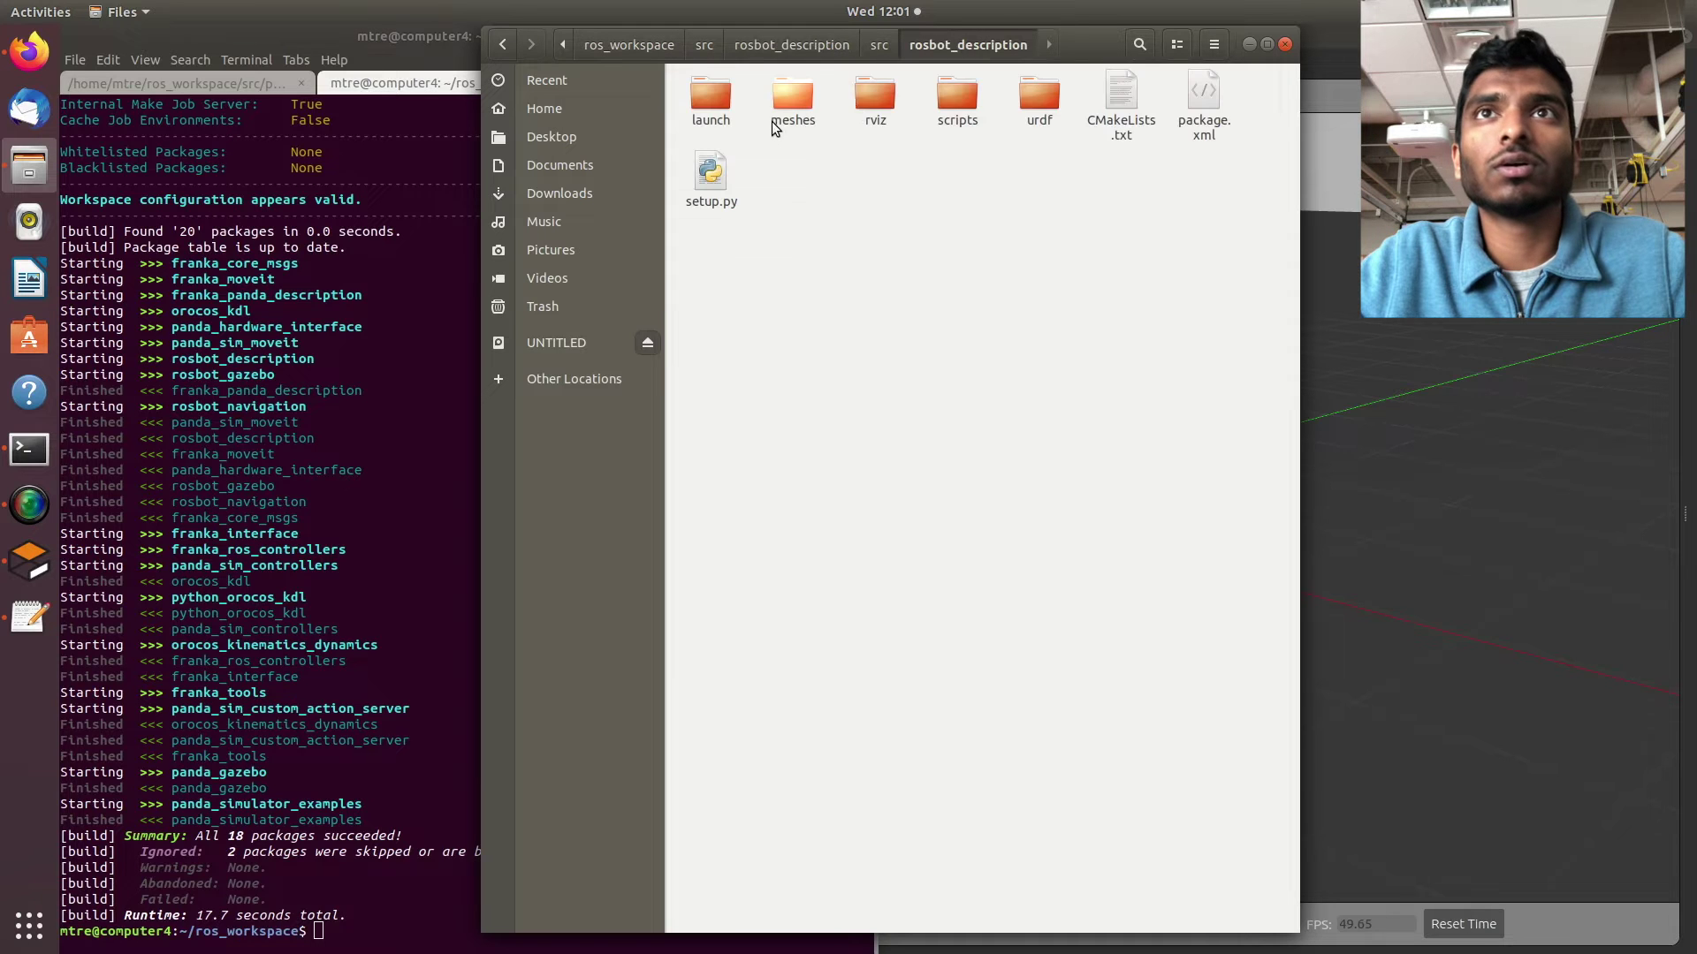
double_click(1043, 99)
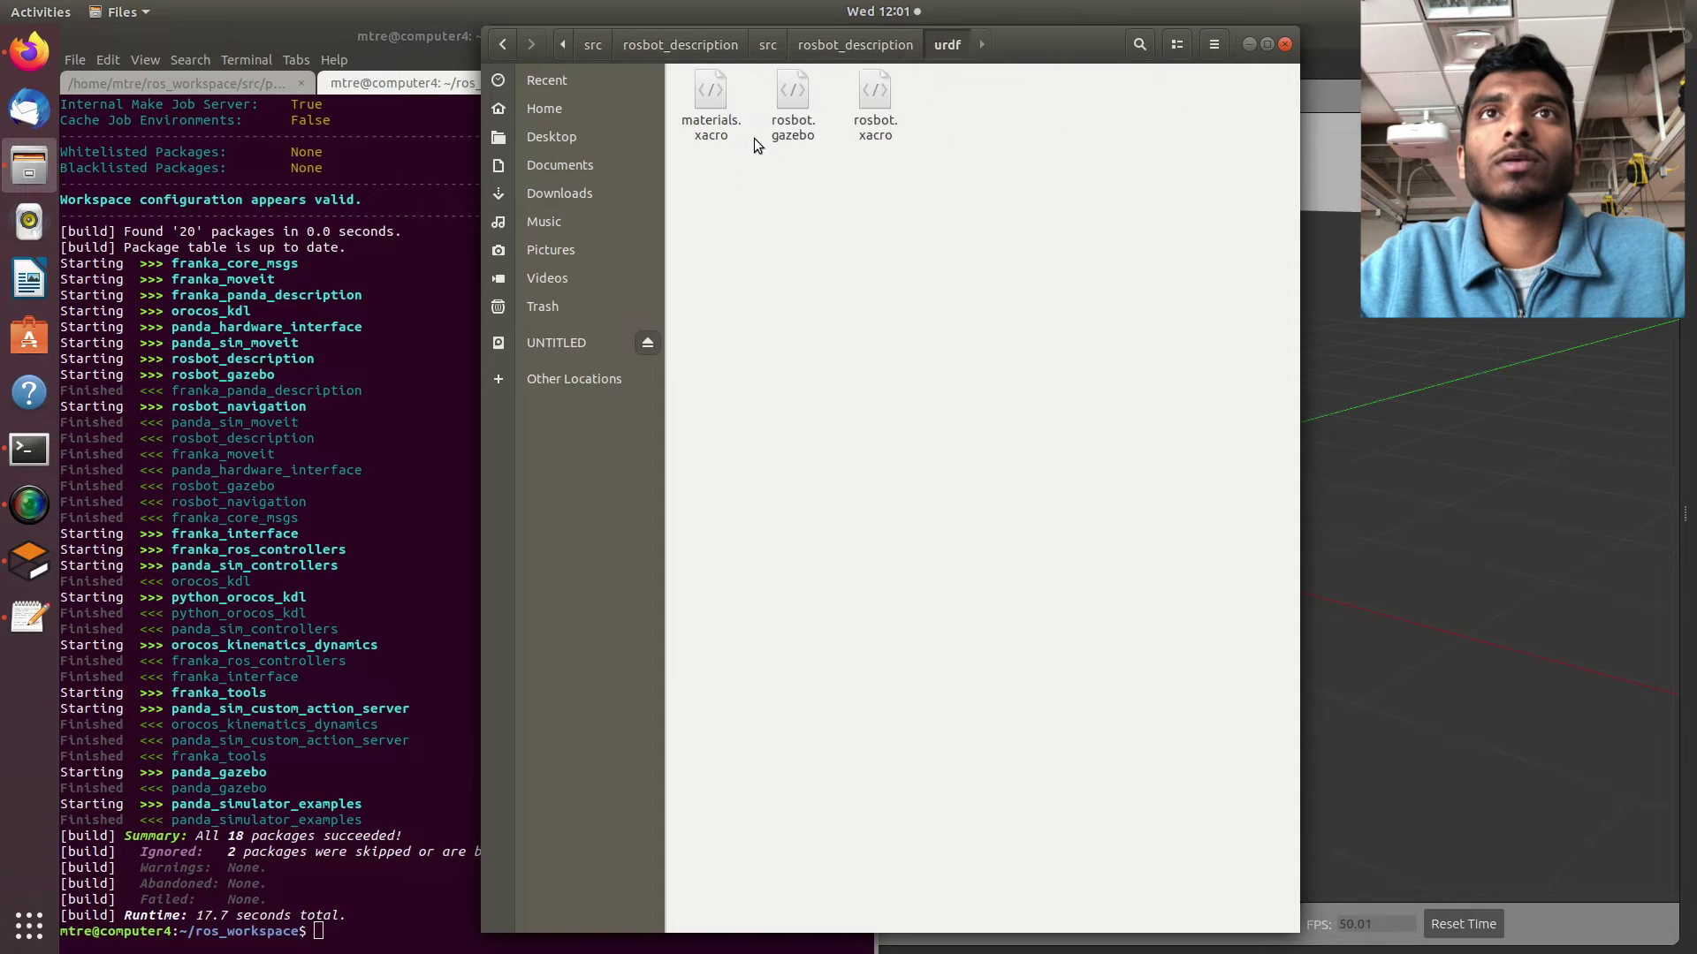
double_click(871, 97)
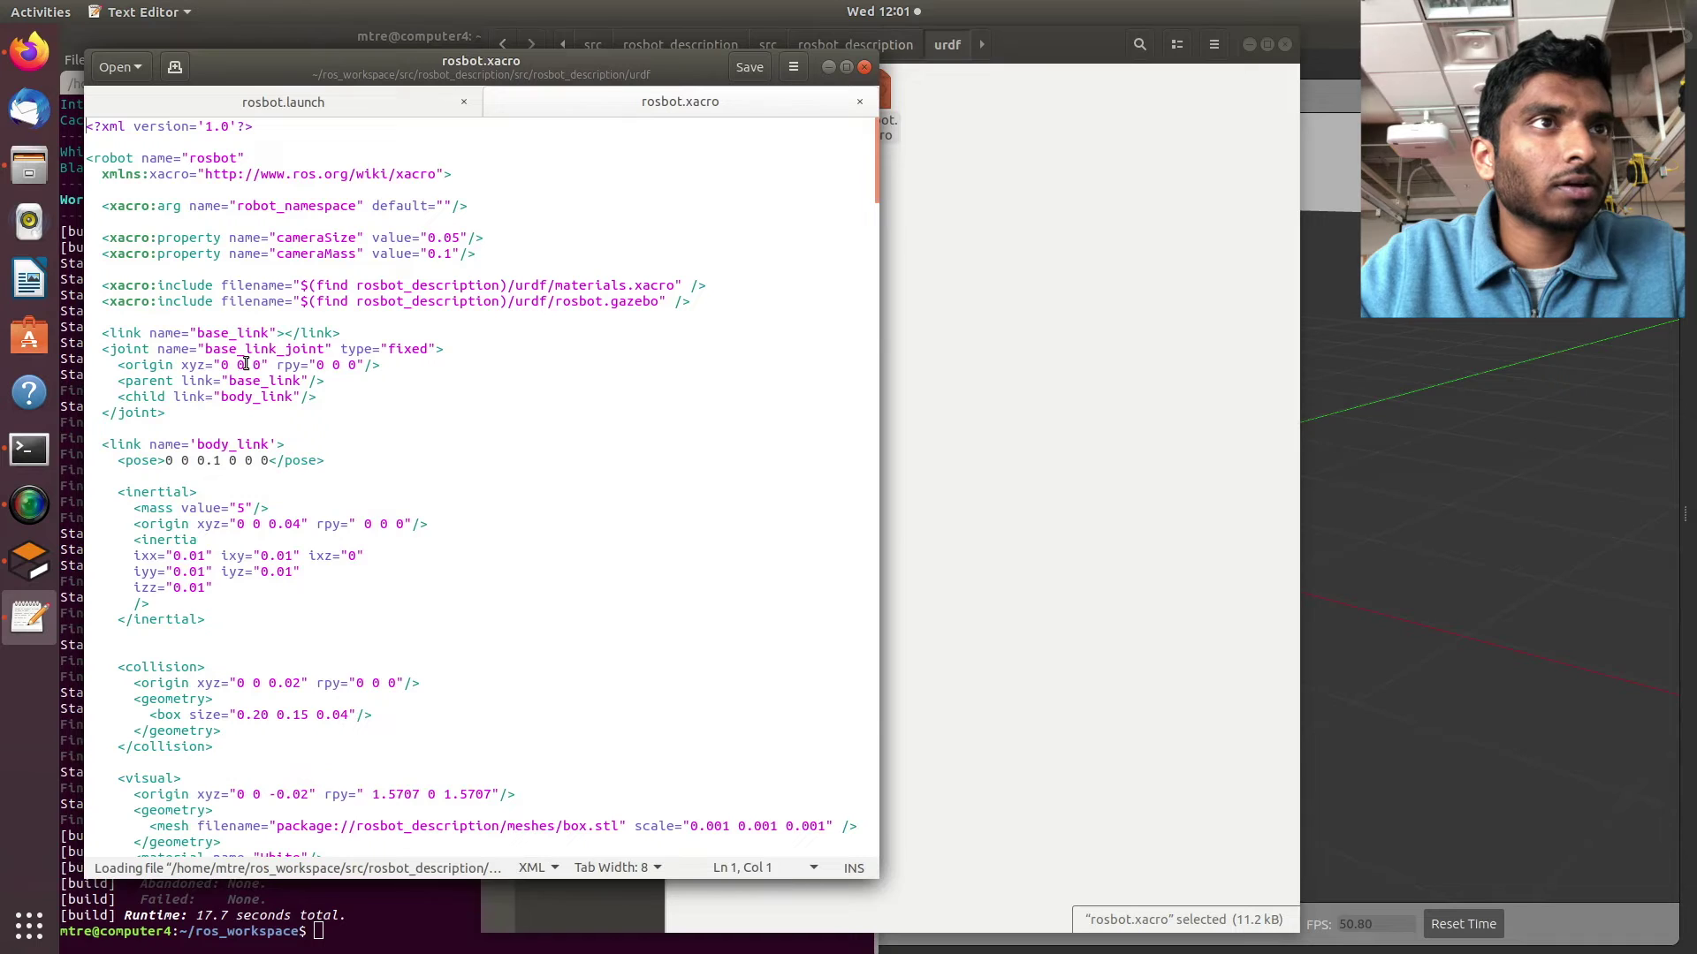
Set the base_link_joint origin xyz to "0 5 0" and save rosbot.xacro.
left_click(238, 365)
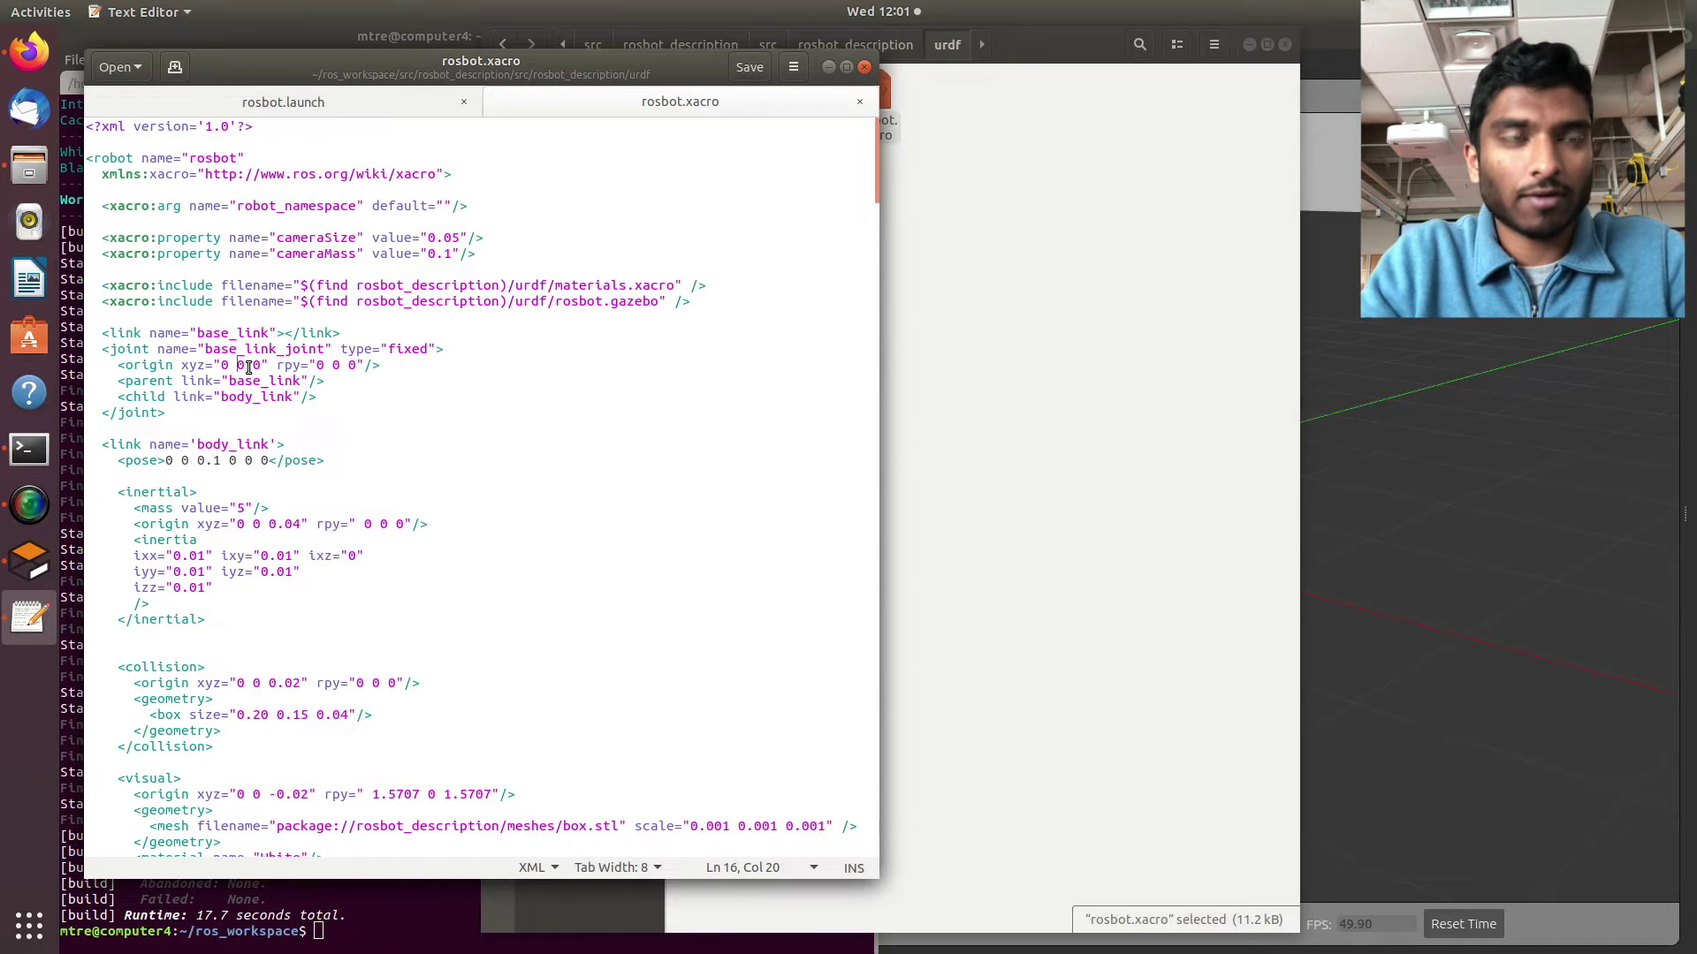
key("Delete")
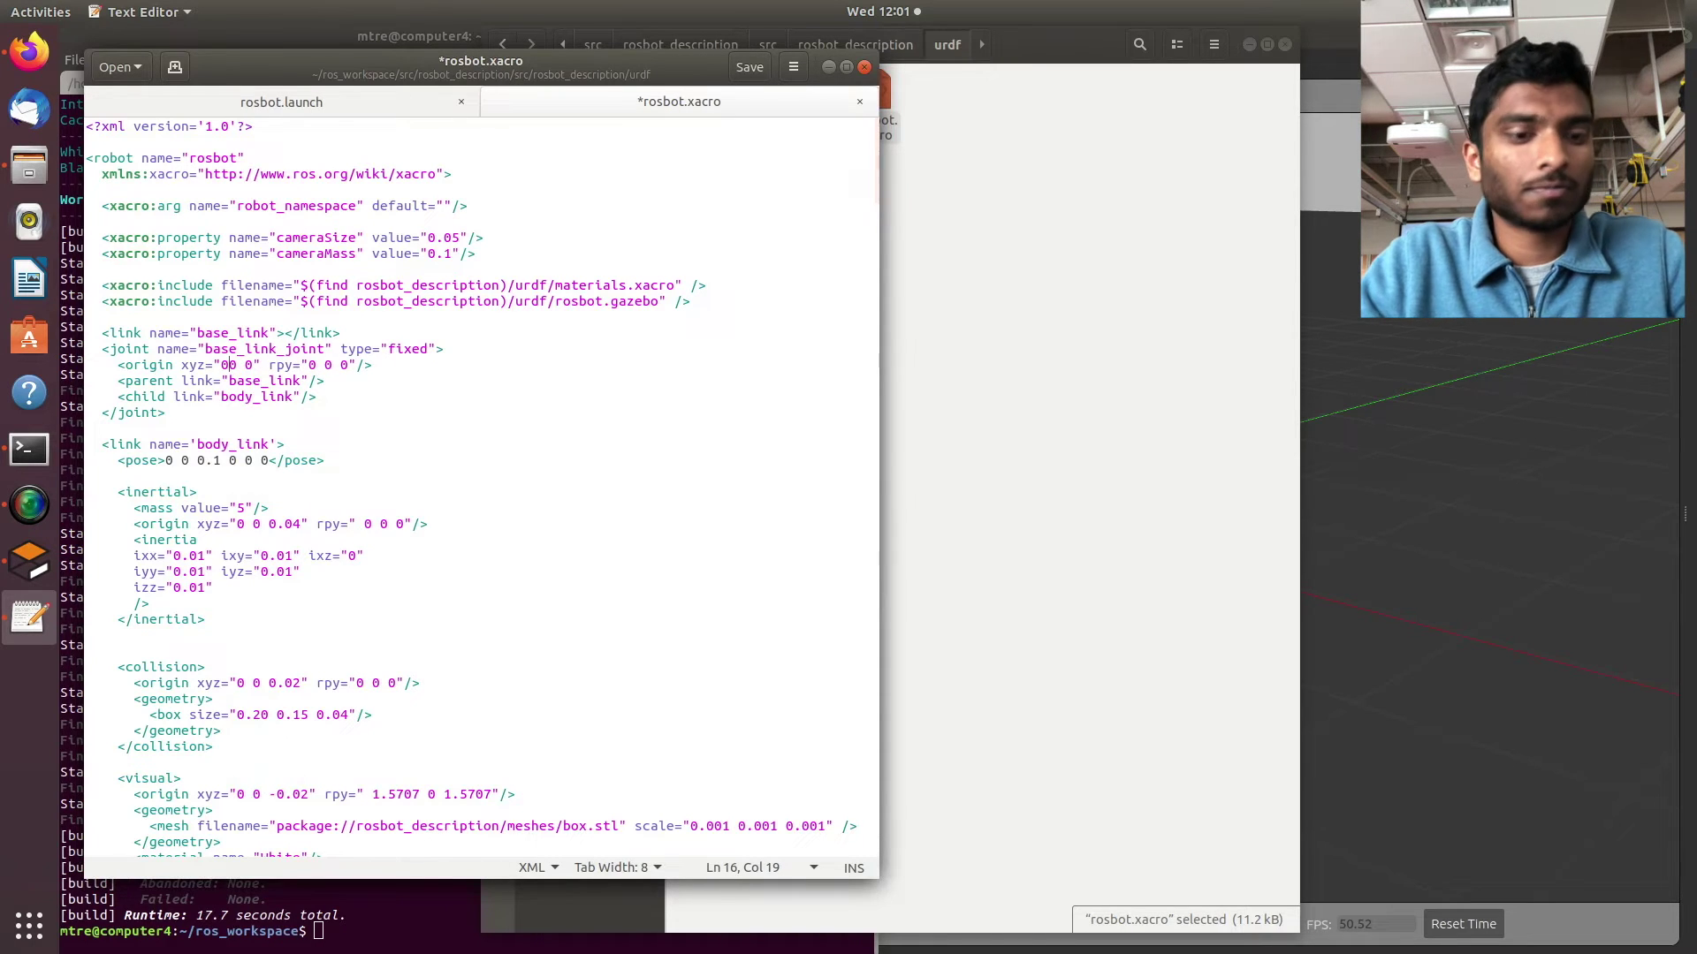
key("BackSpace")
type("5")
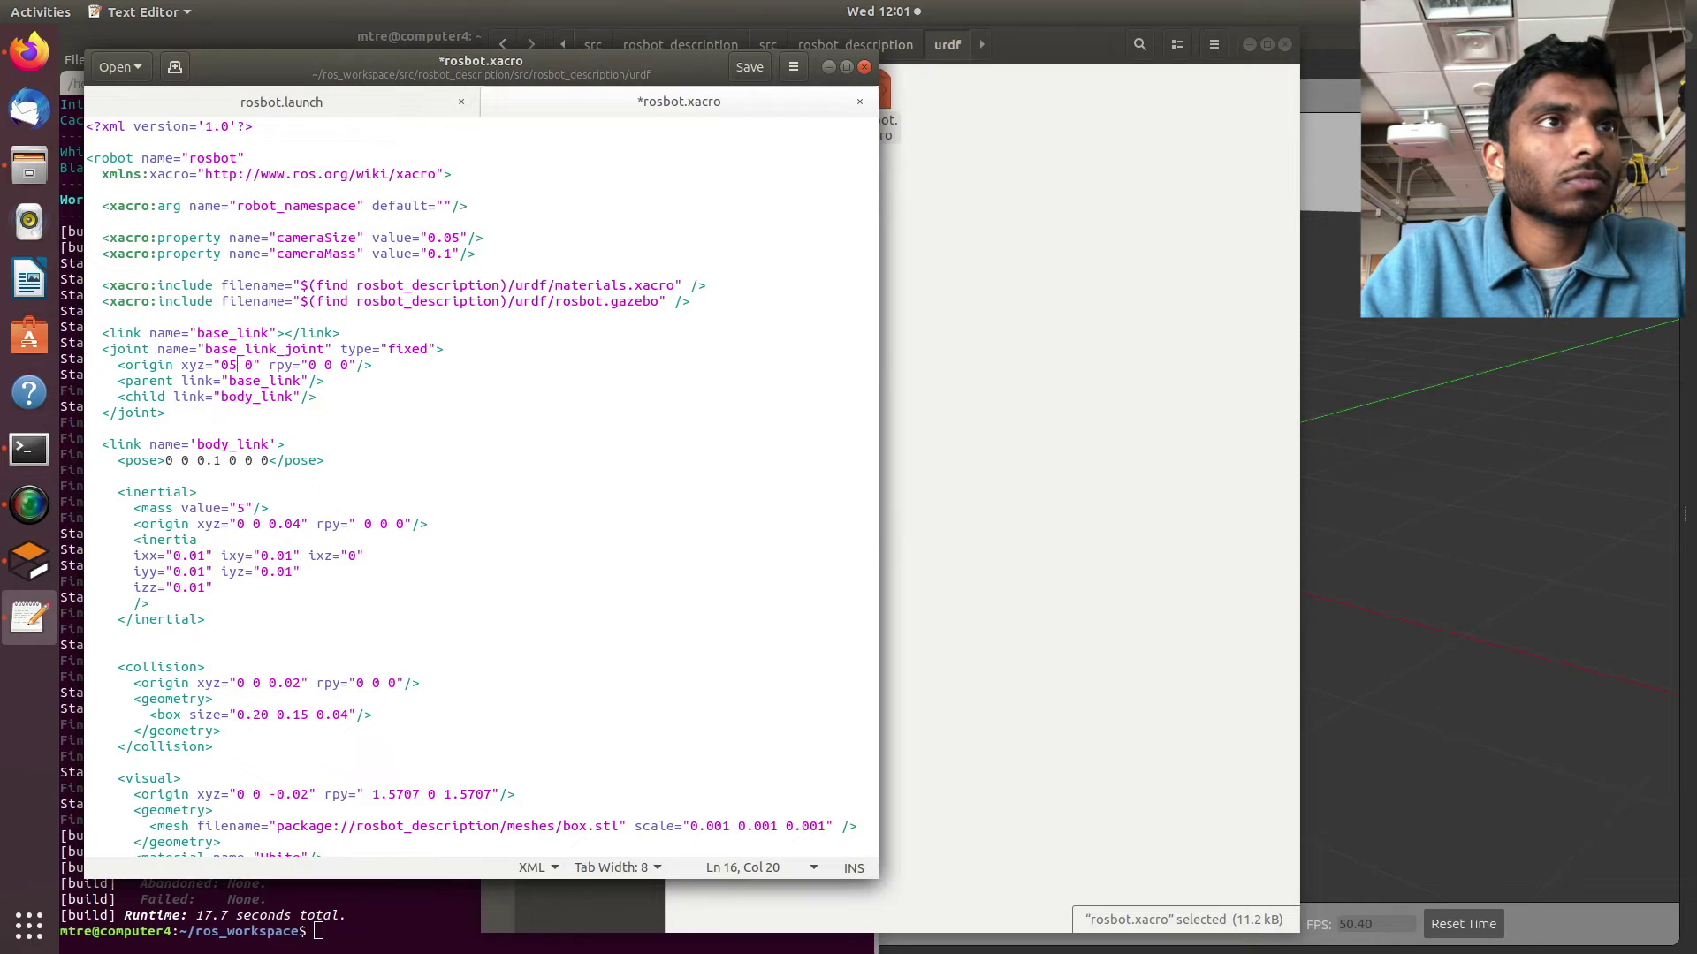
key("Left")
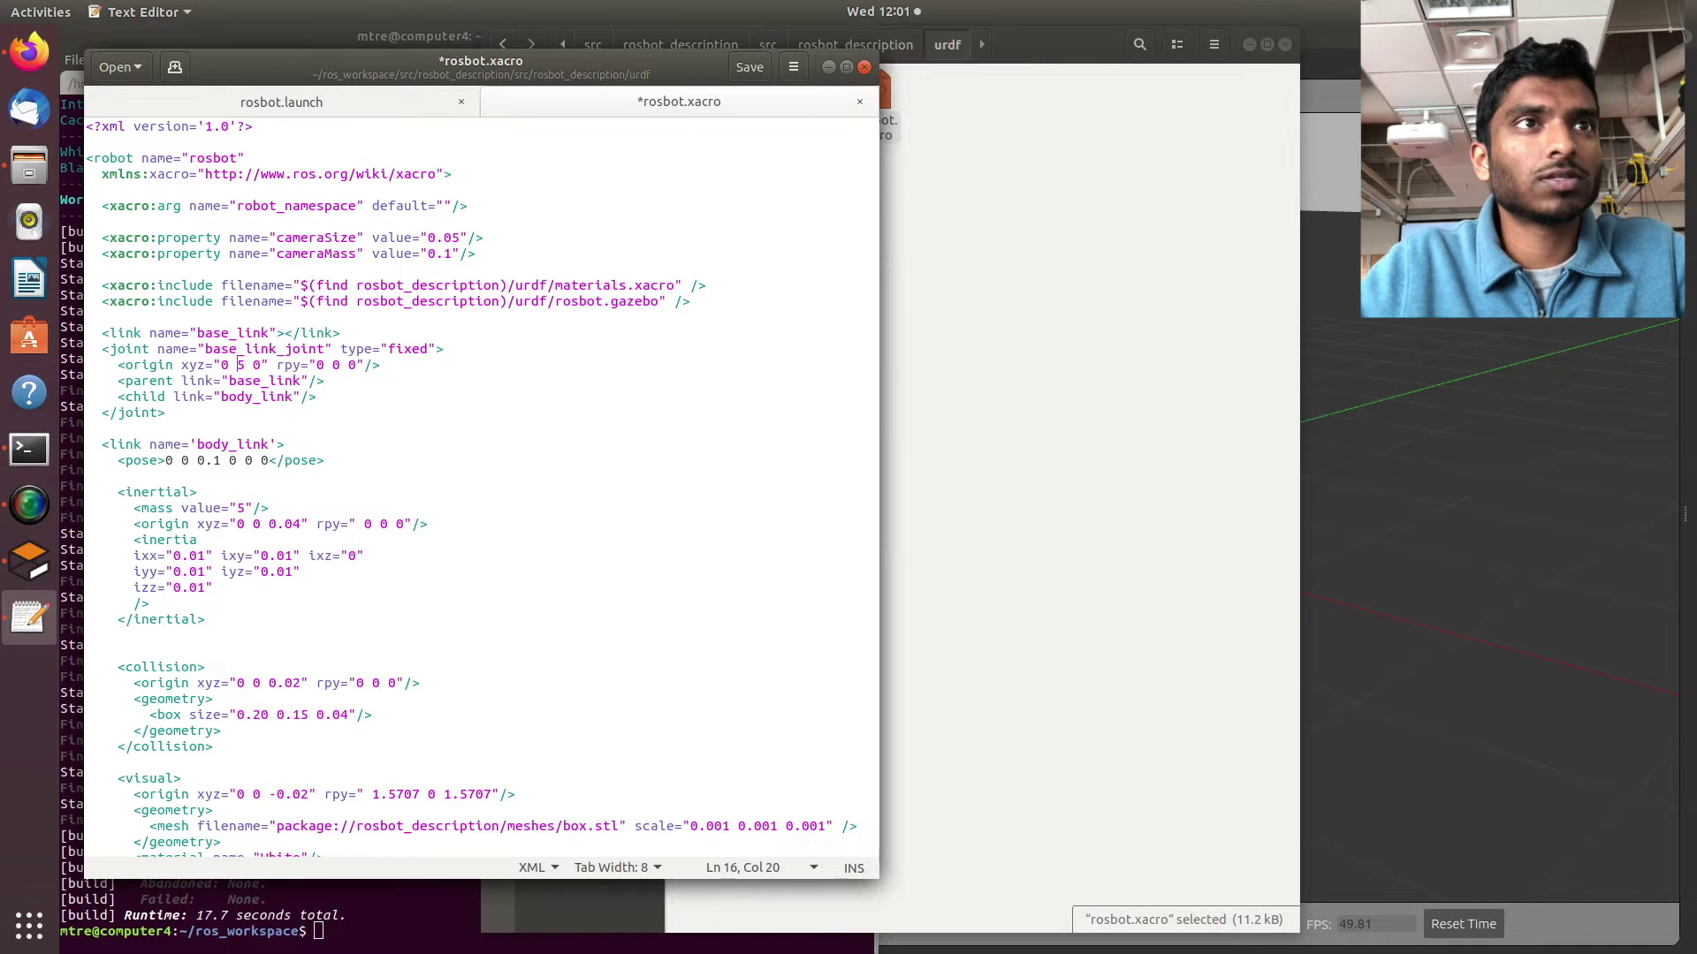
key("ctrl+s")
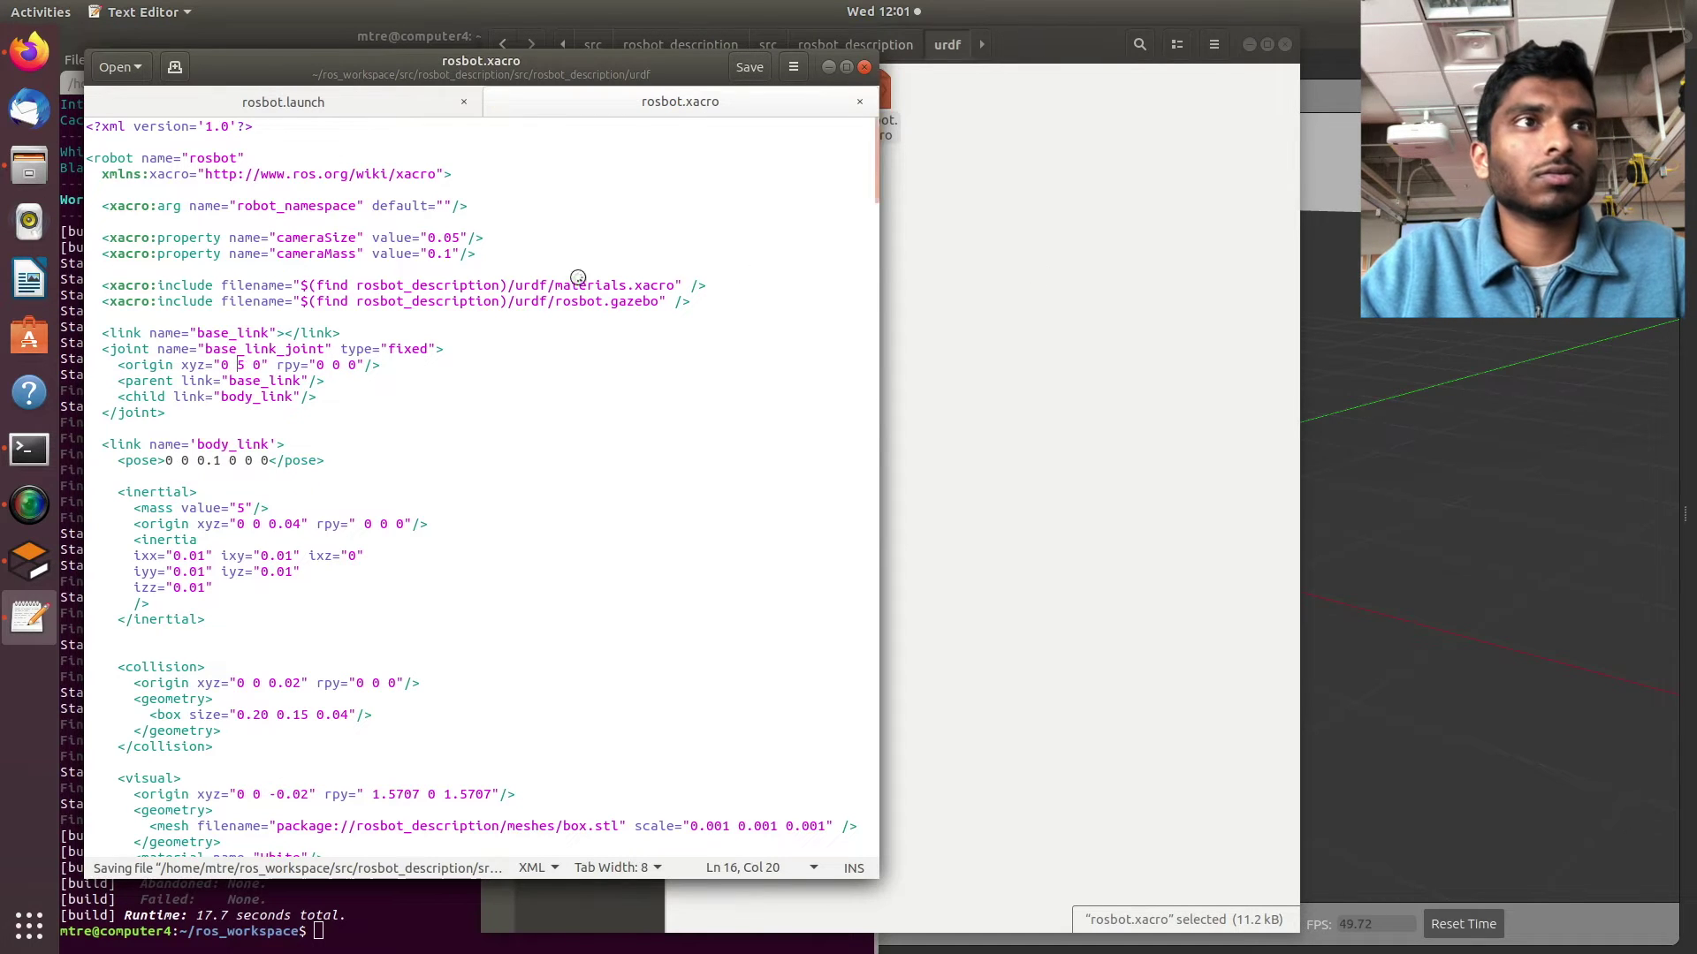
key("alt+Tab")
left_click(378, 915)
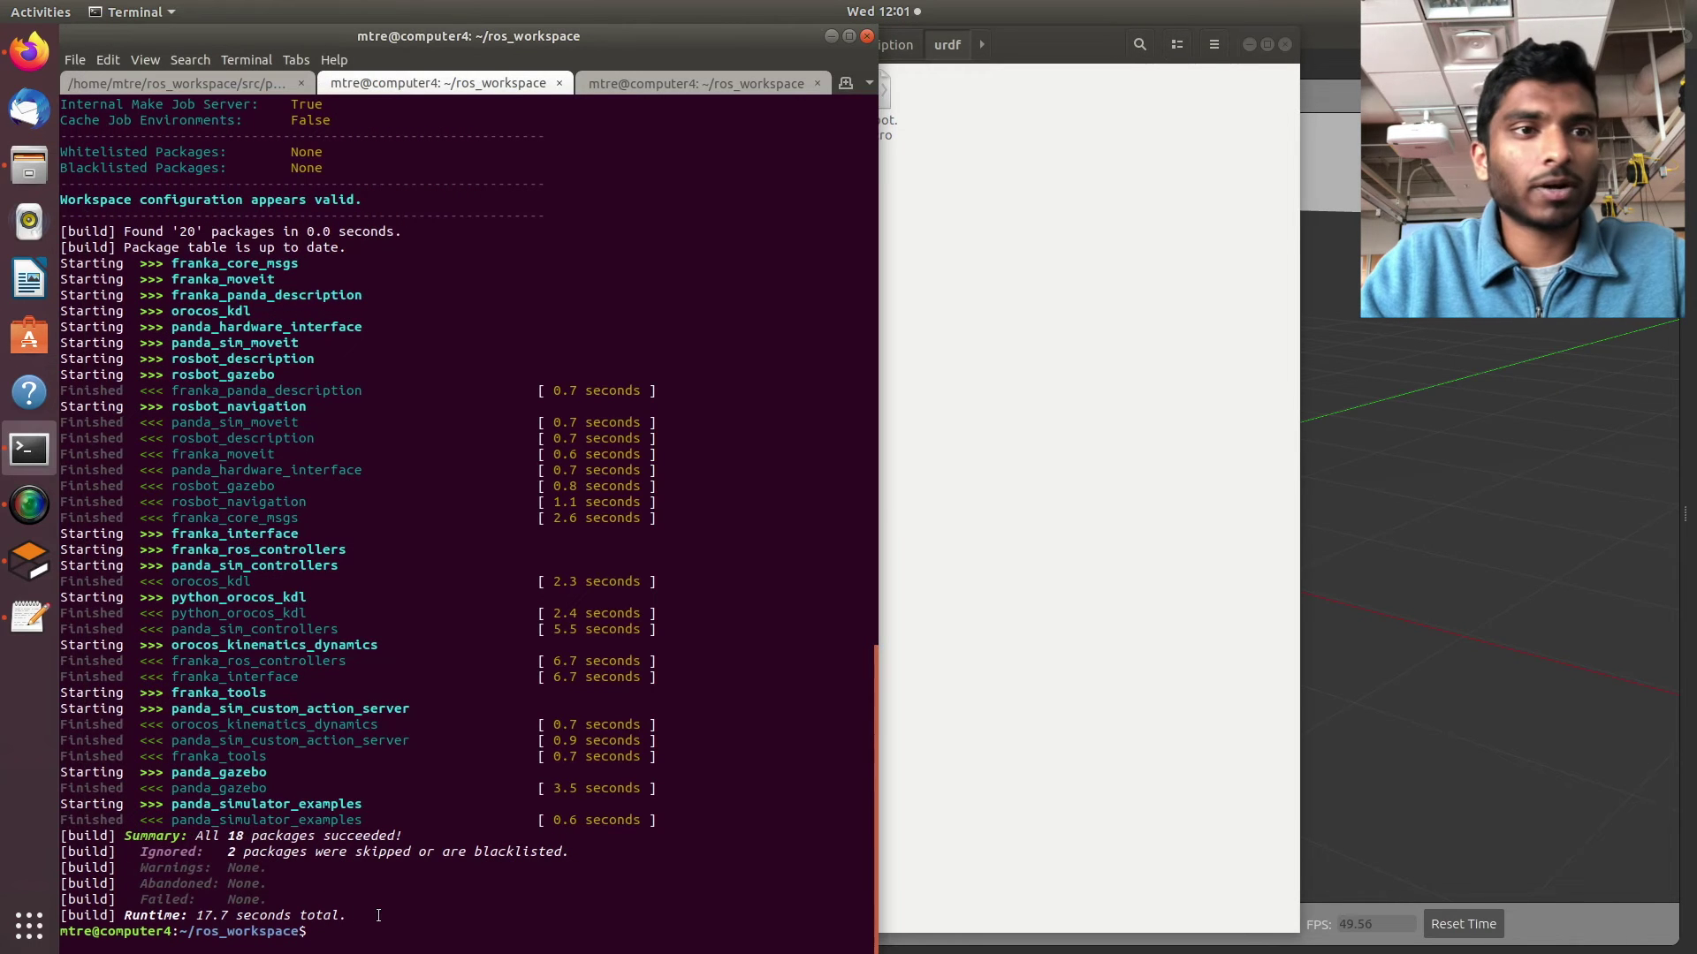
Re-source devel/setup.bash and rerun catkin build from history.
key("Up")
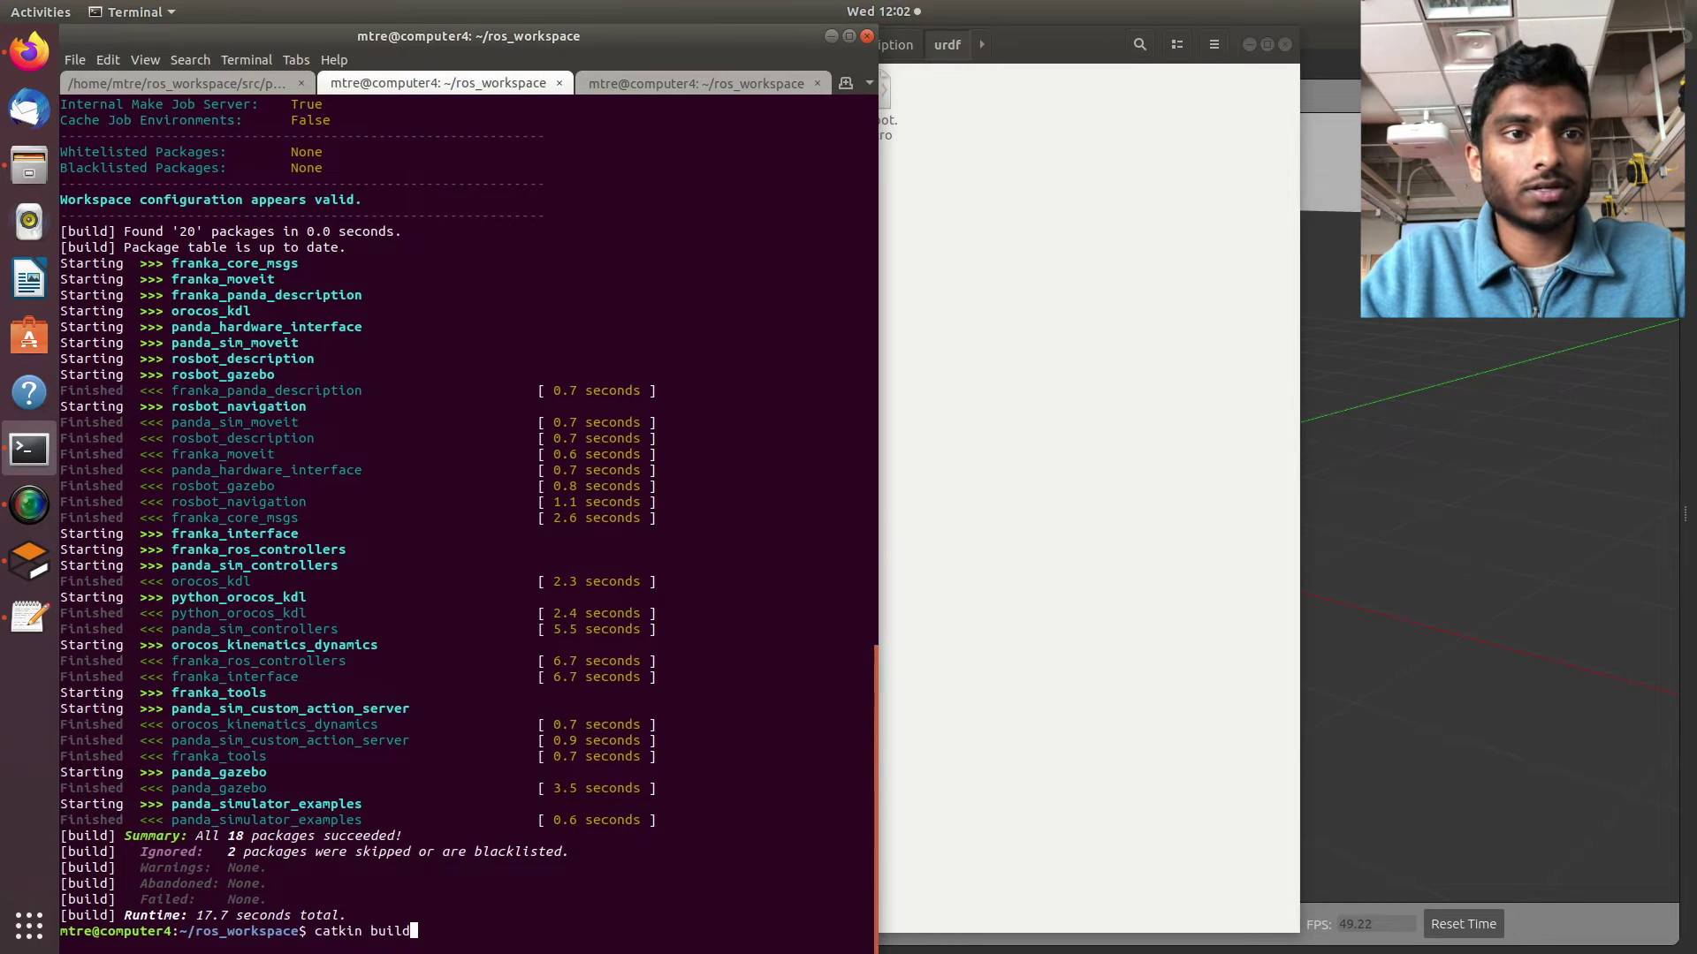
key("Up")
key("Return")
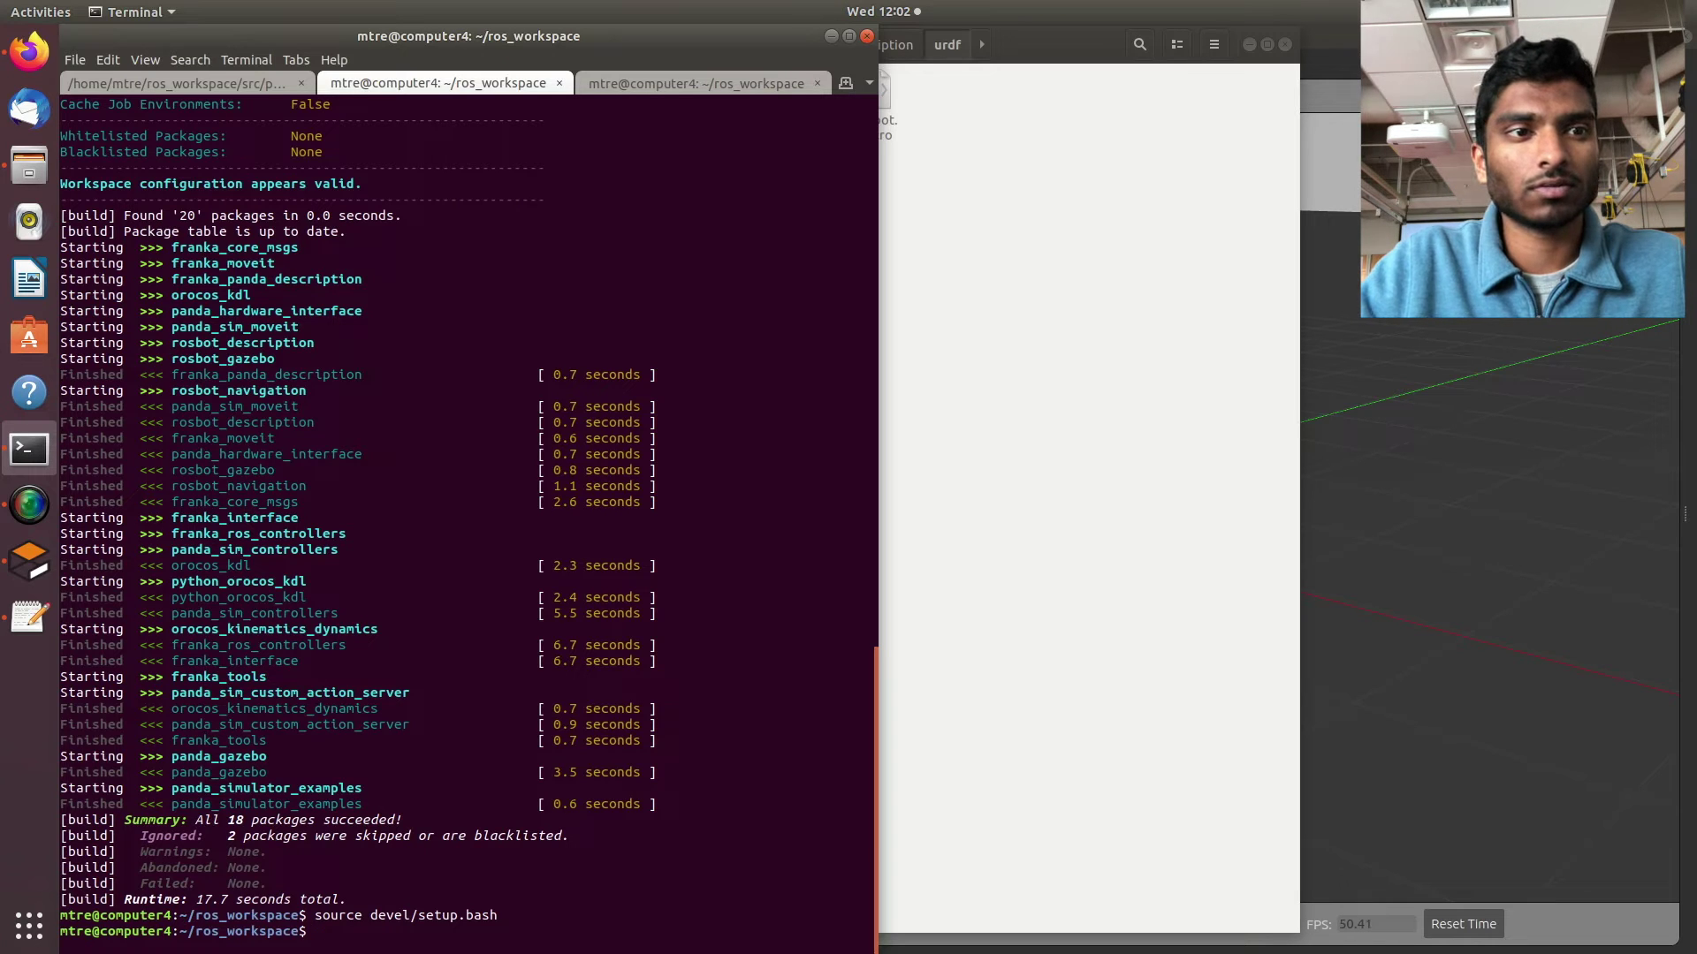
key("Up")
key("Up")
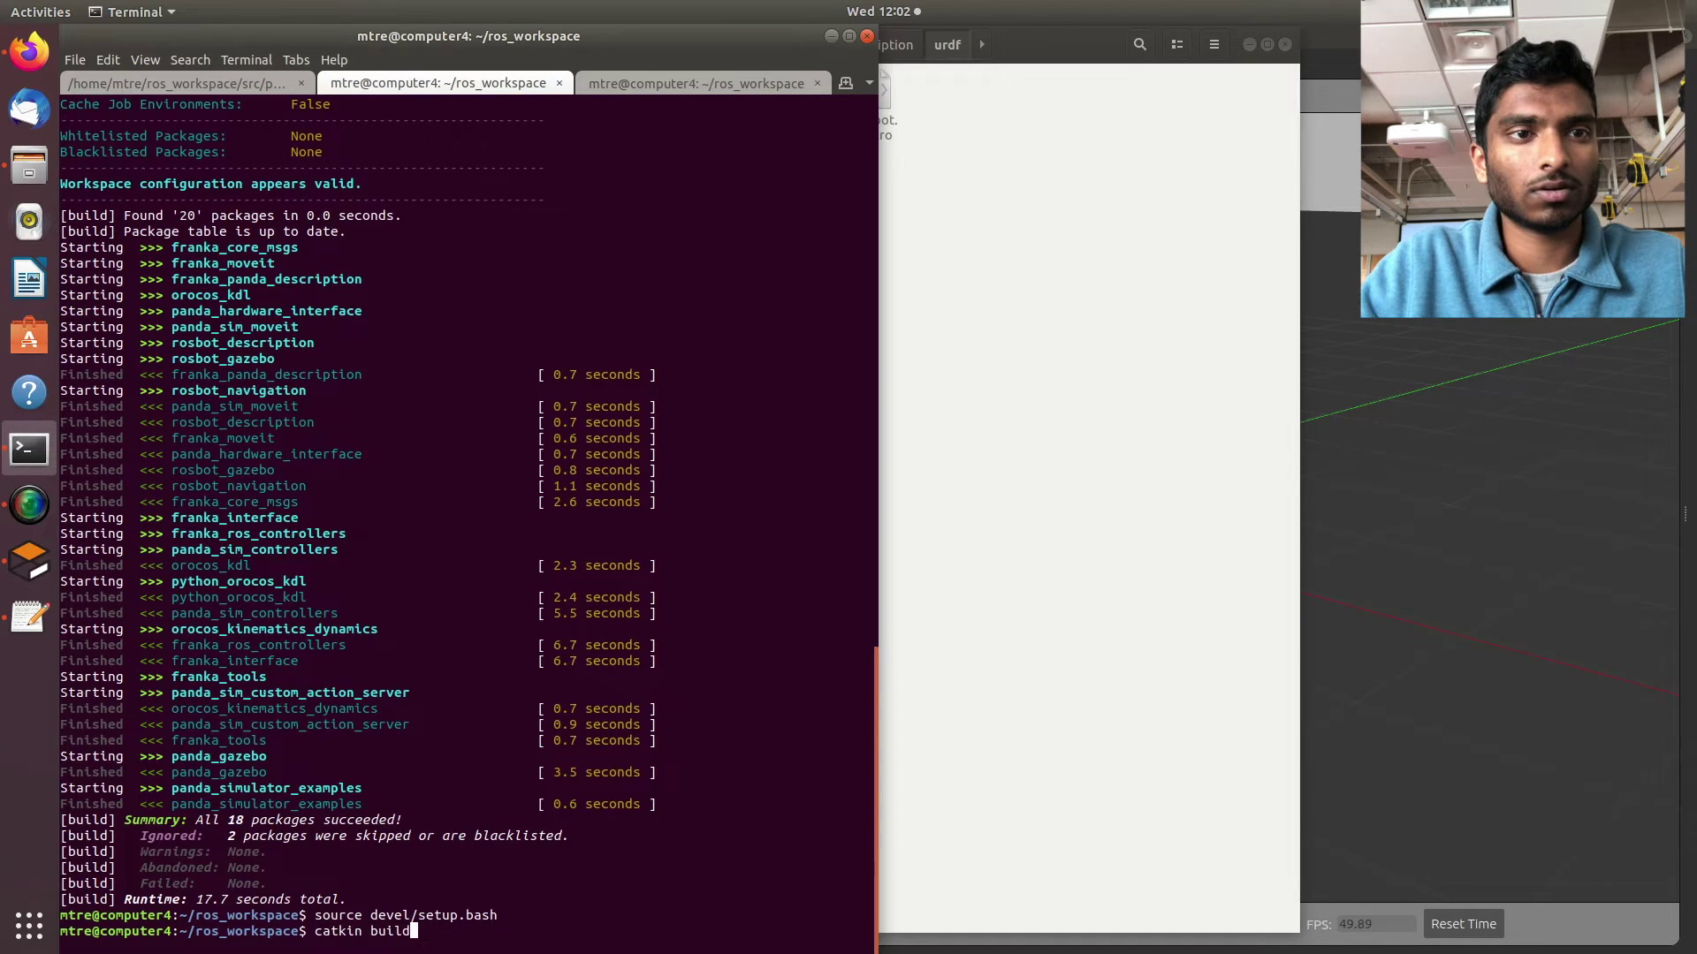
key("Return")
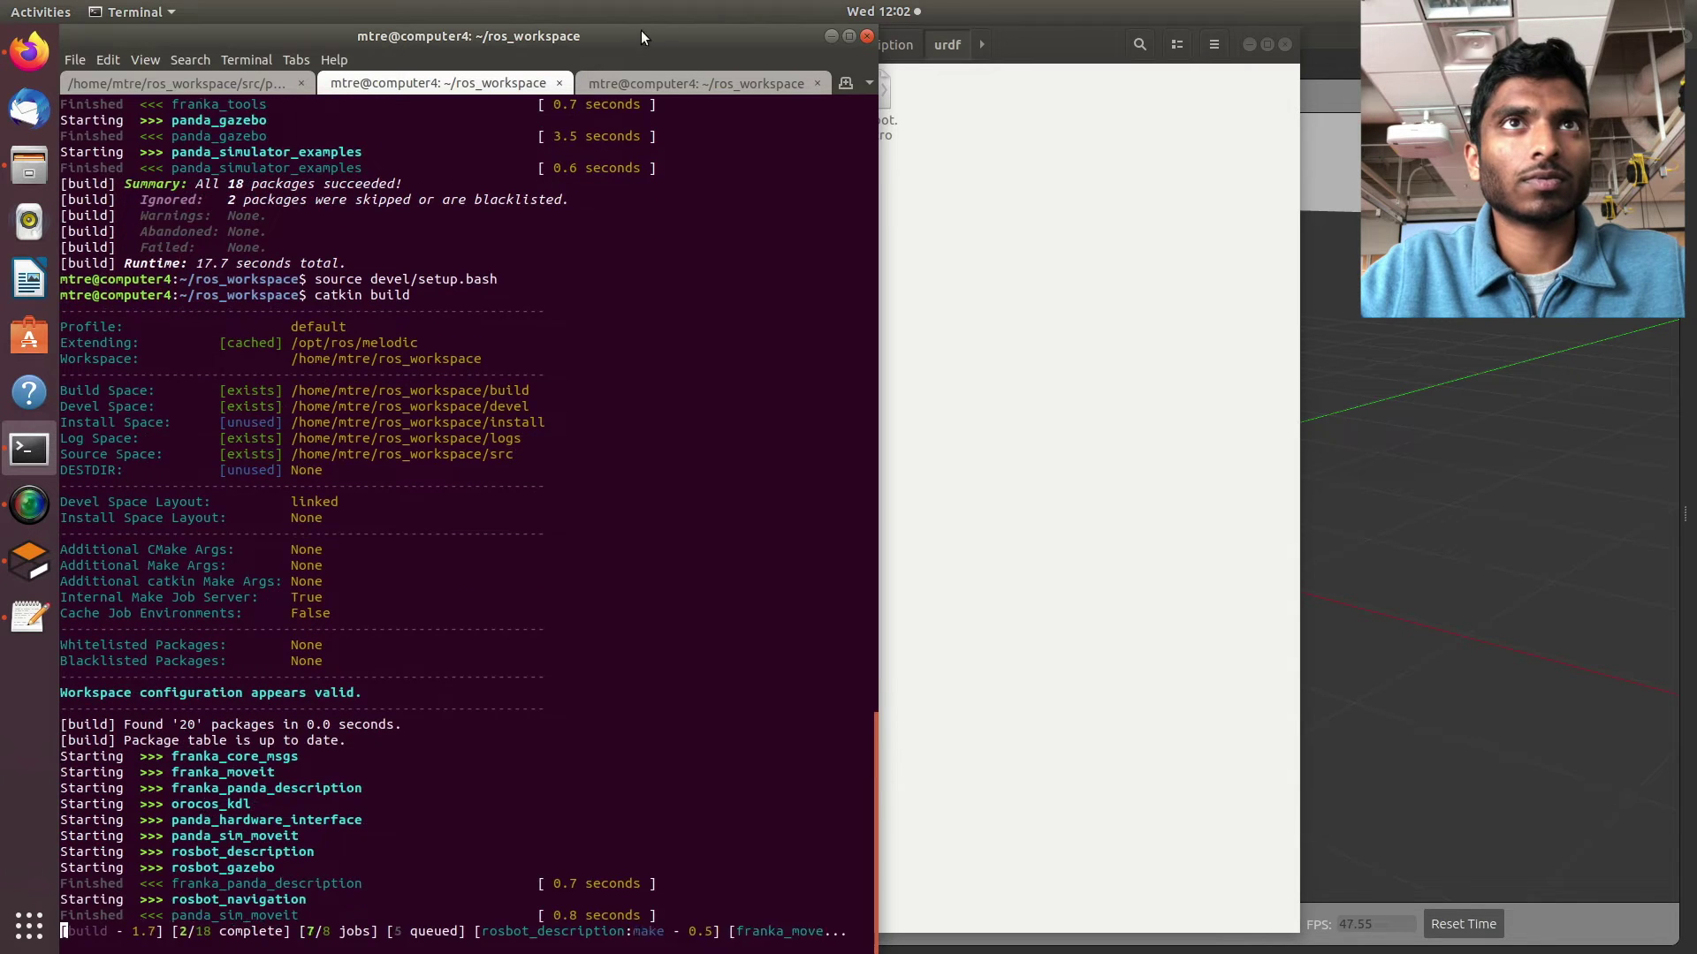
Run catkin build in the other terminal tab too and watch the build progress.
left_click(659, 77)
left_click(454, 88)
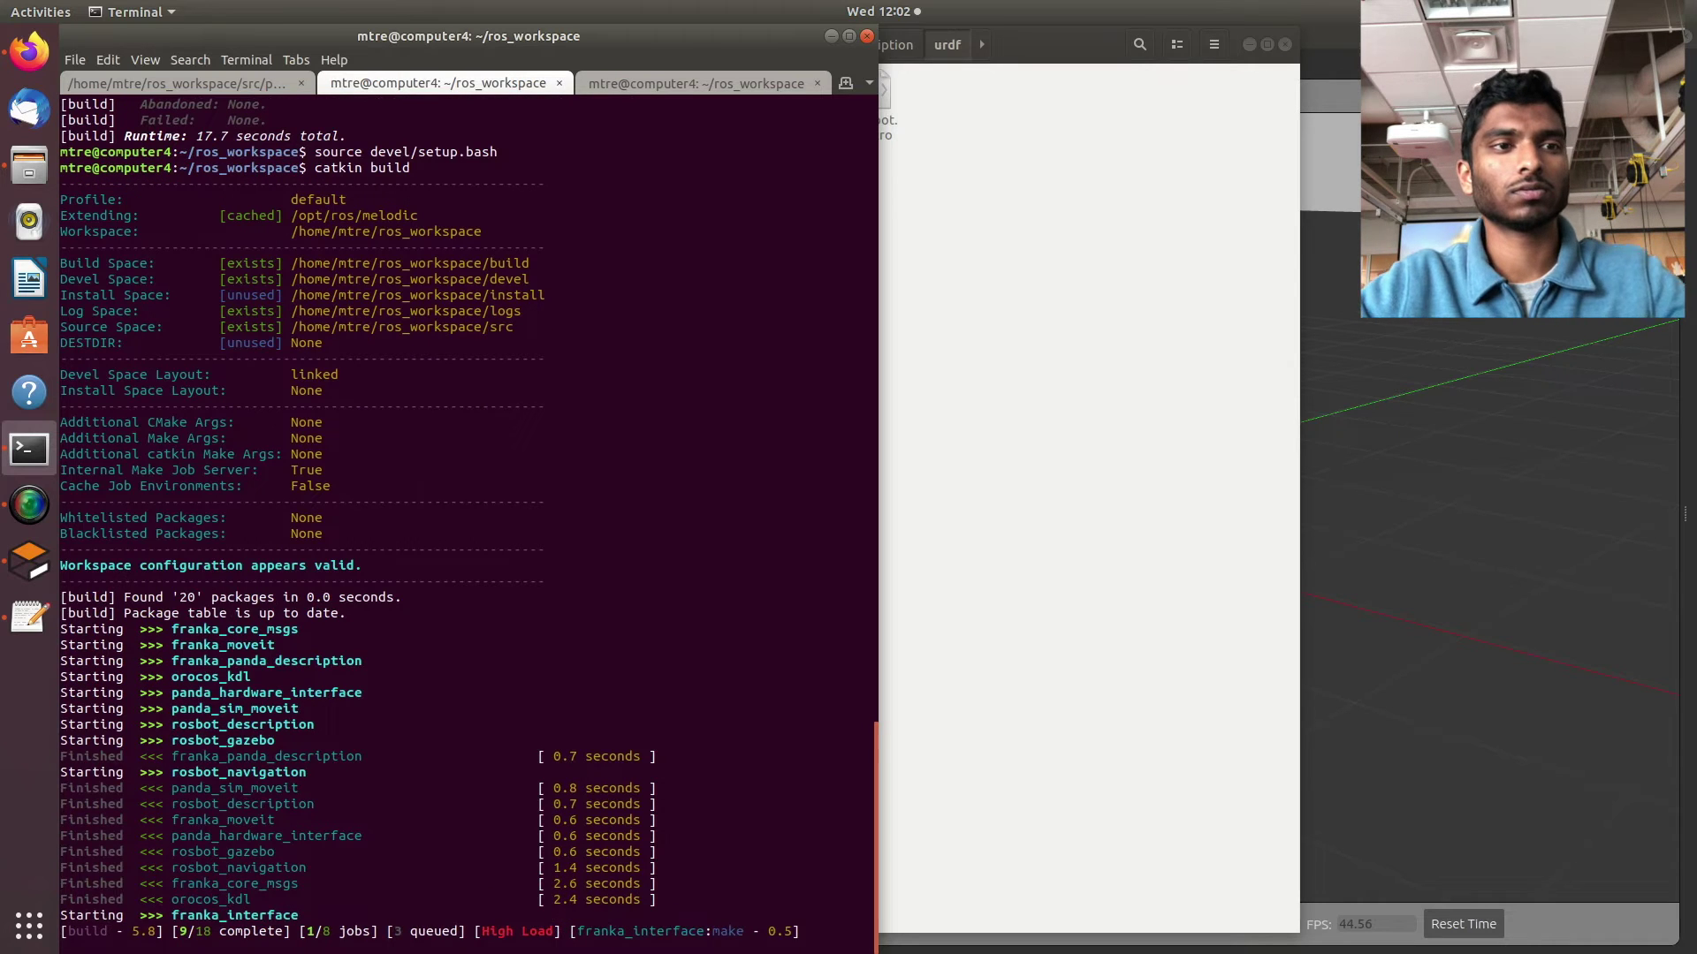
left_click(642, 83)
key("Up")
key("Return")
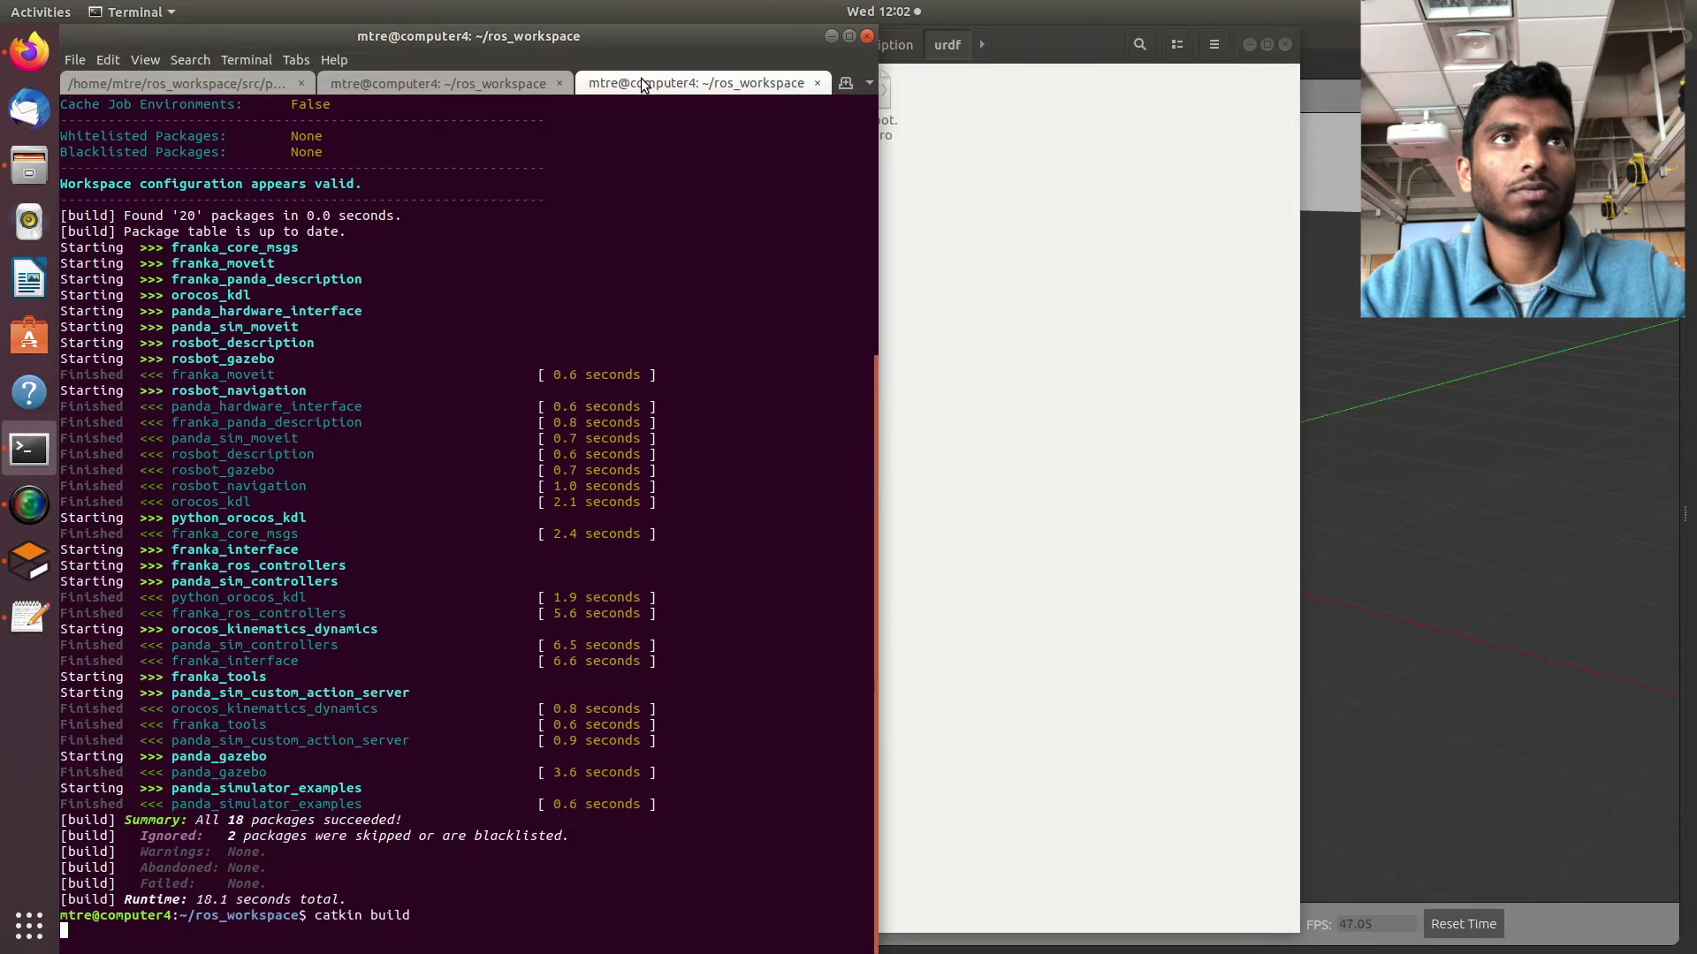
left_click(523, 82)
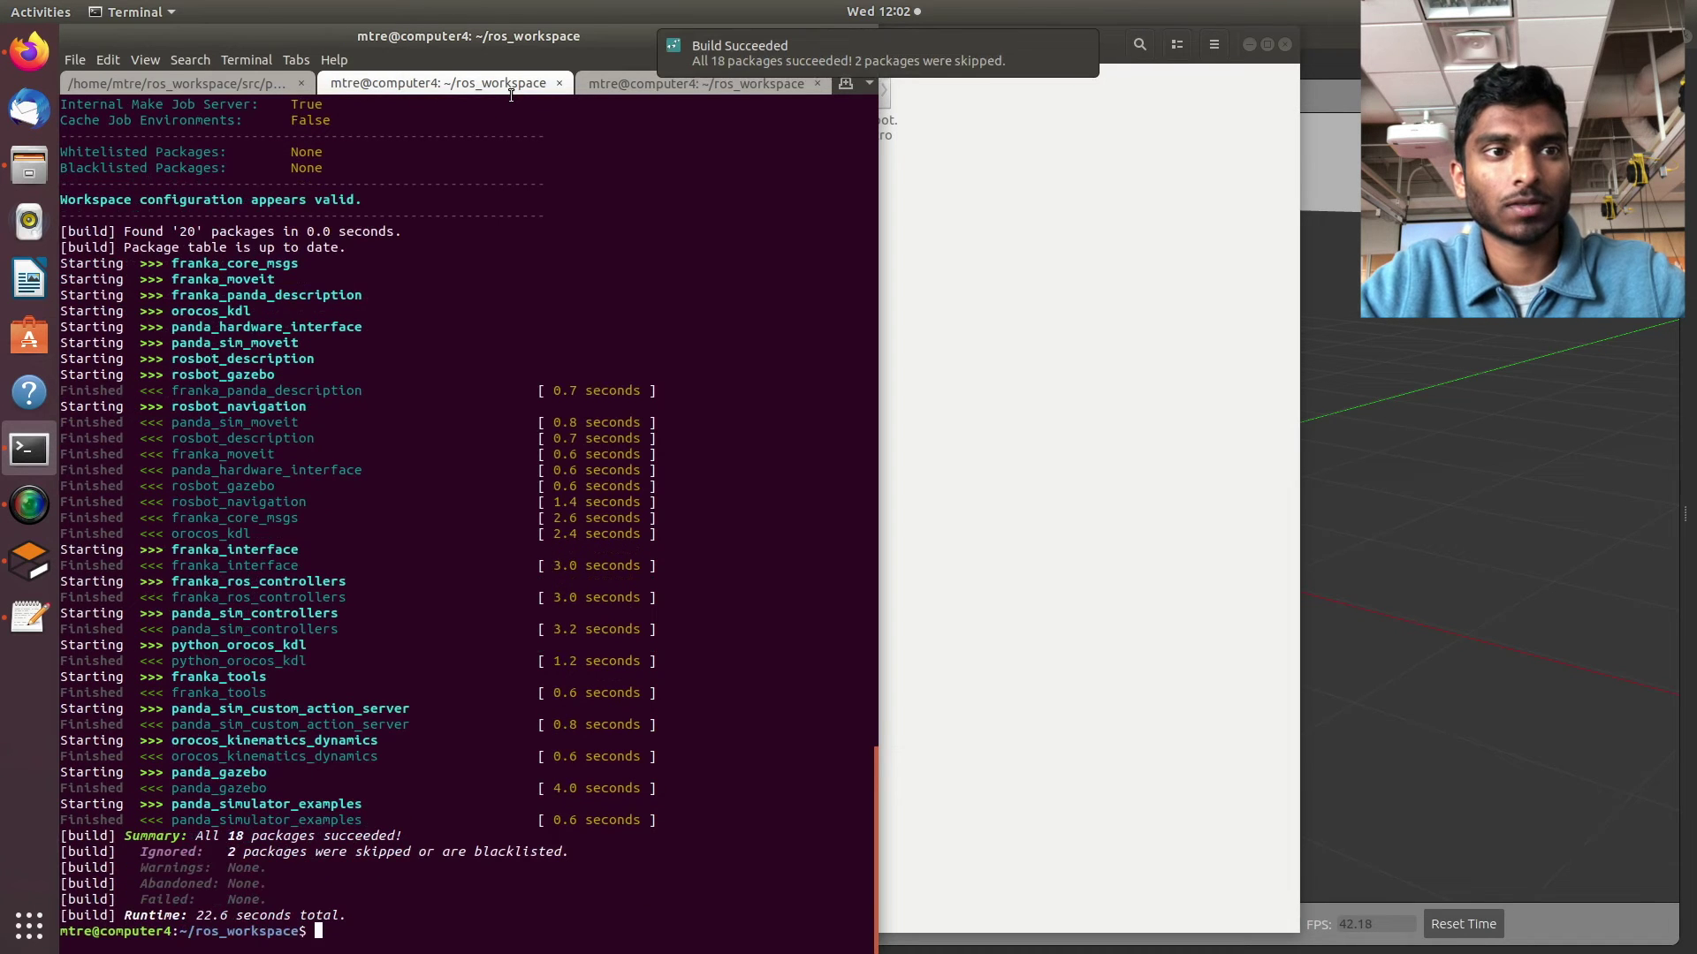
Run roslaunch rosbot_description rosbot.launch, using Tab completion for the package name.
type("roslaunch ")
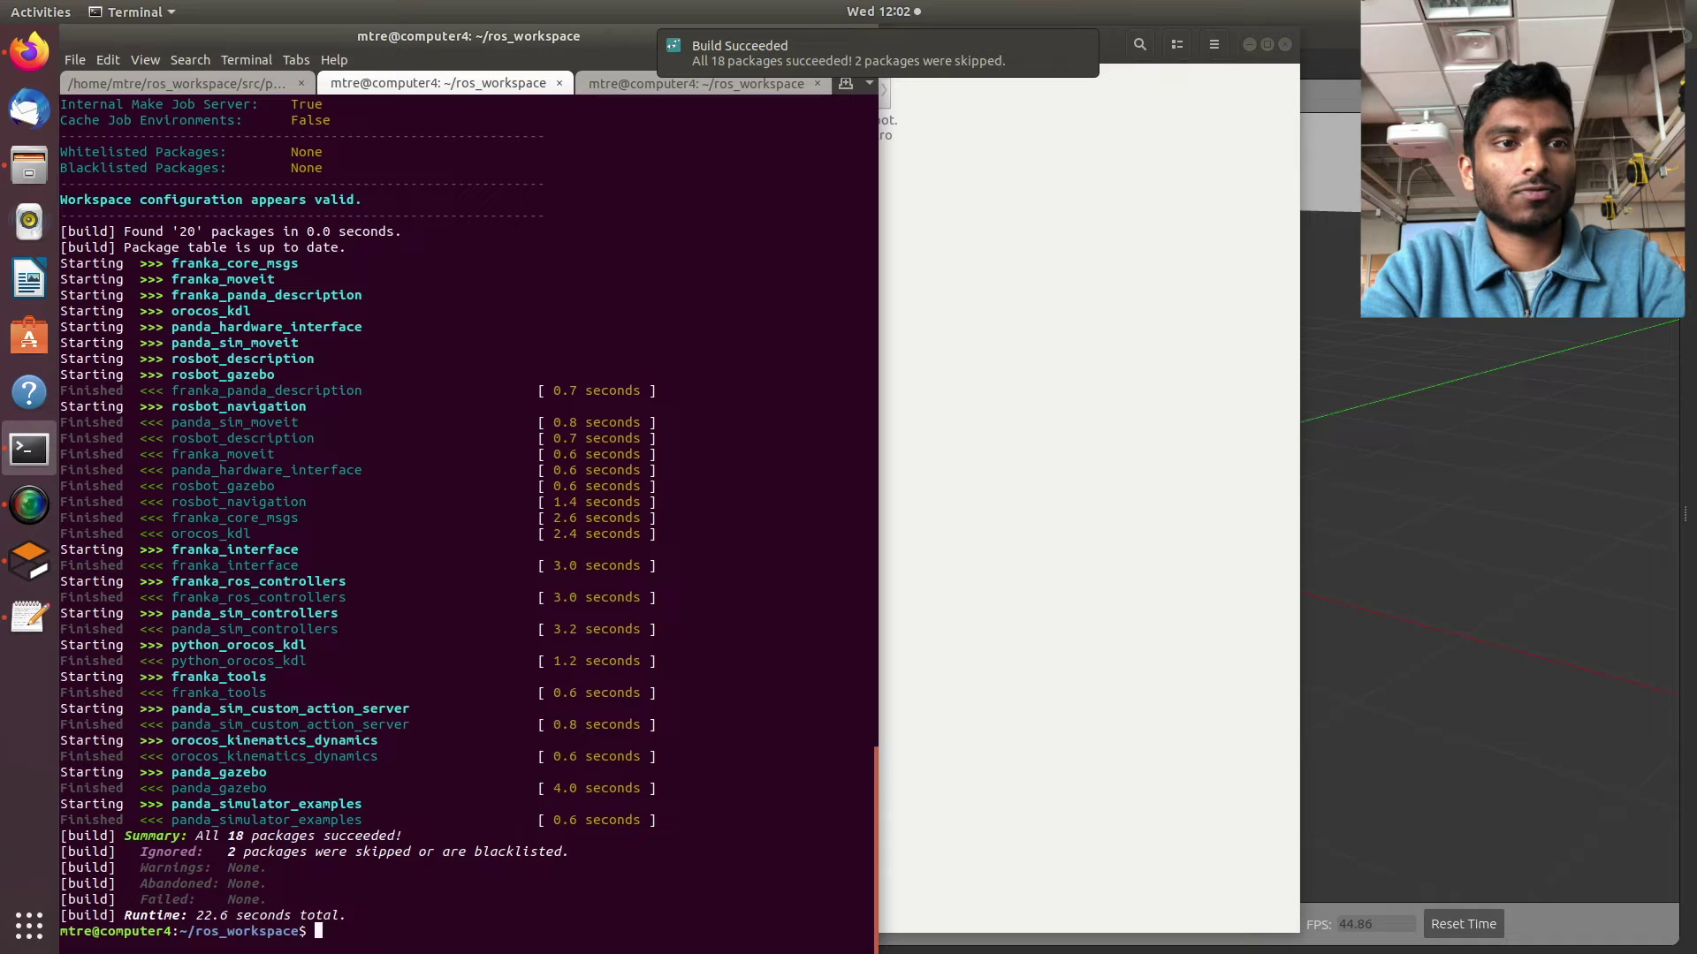
type("robos")
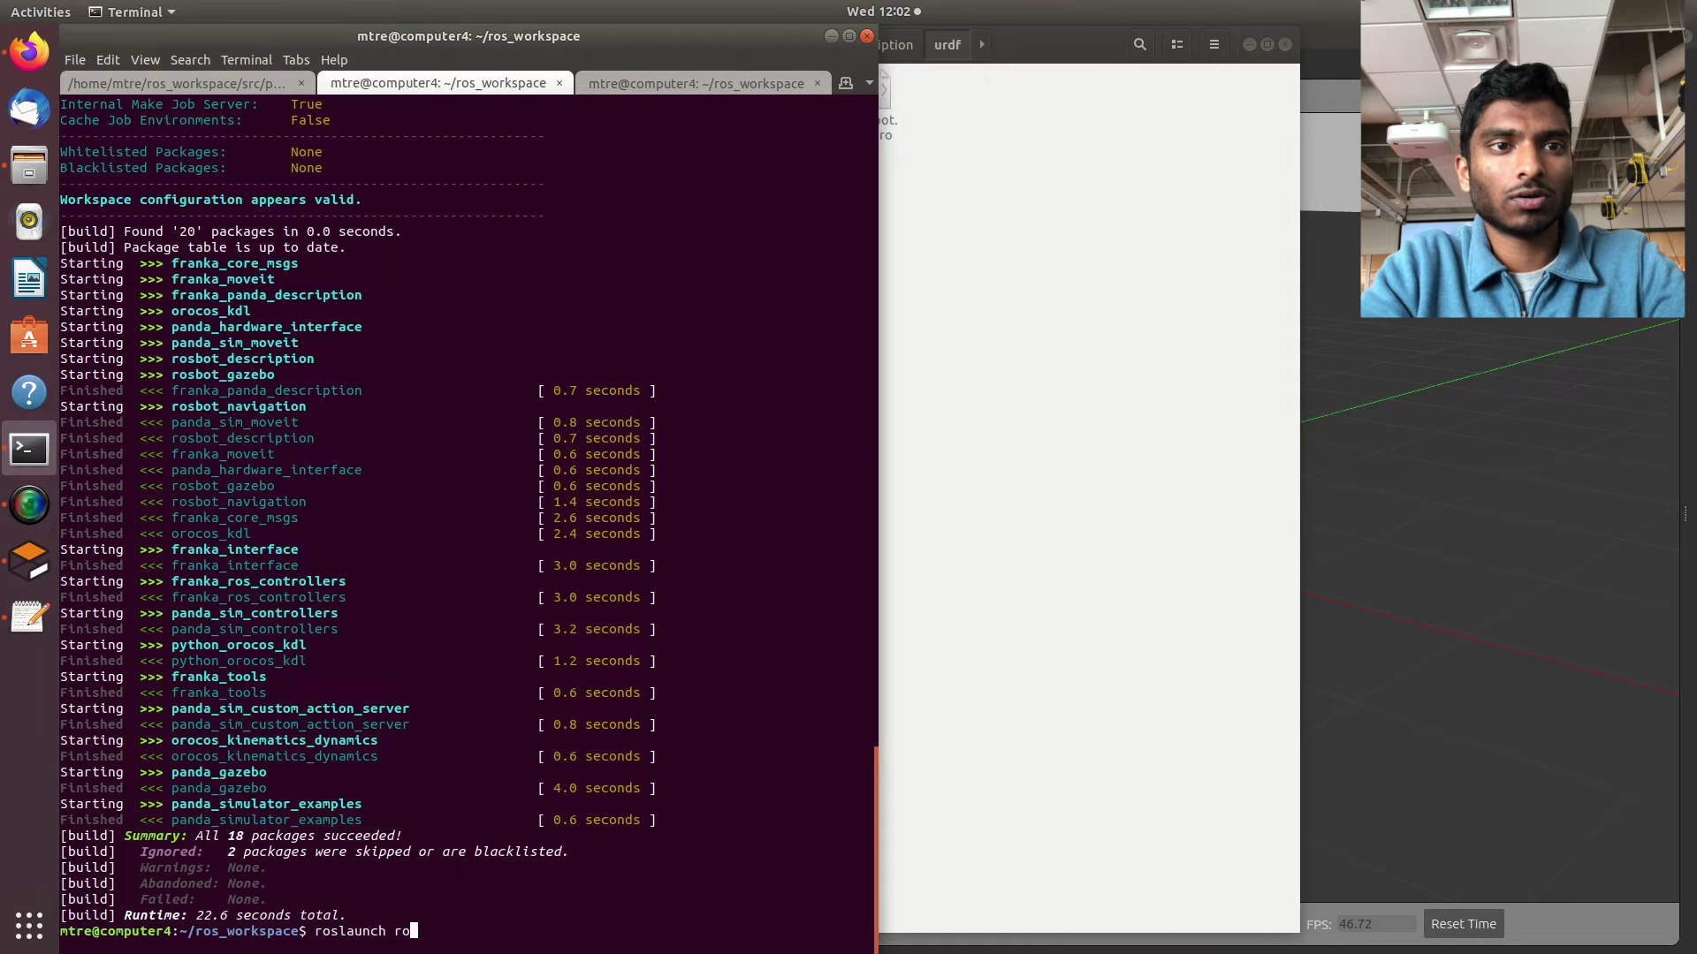
key("BackSpace")
key("BackSpace")
key("BackSpace")
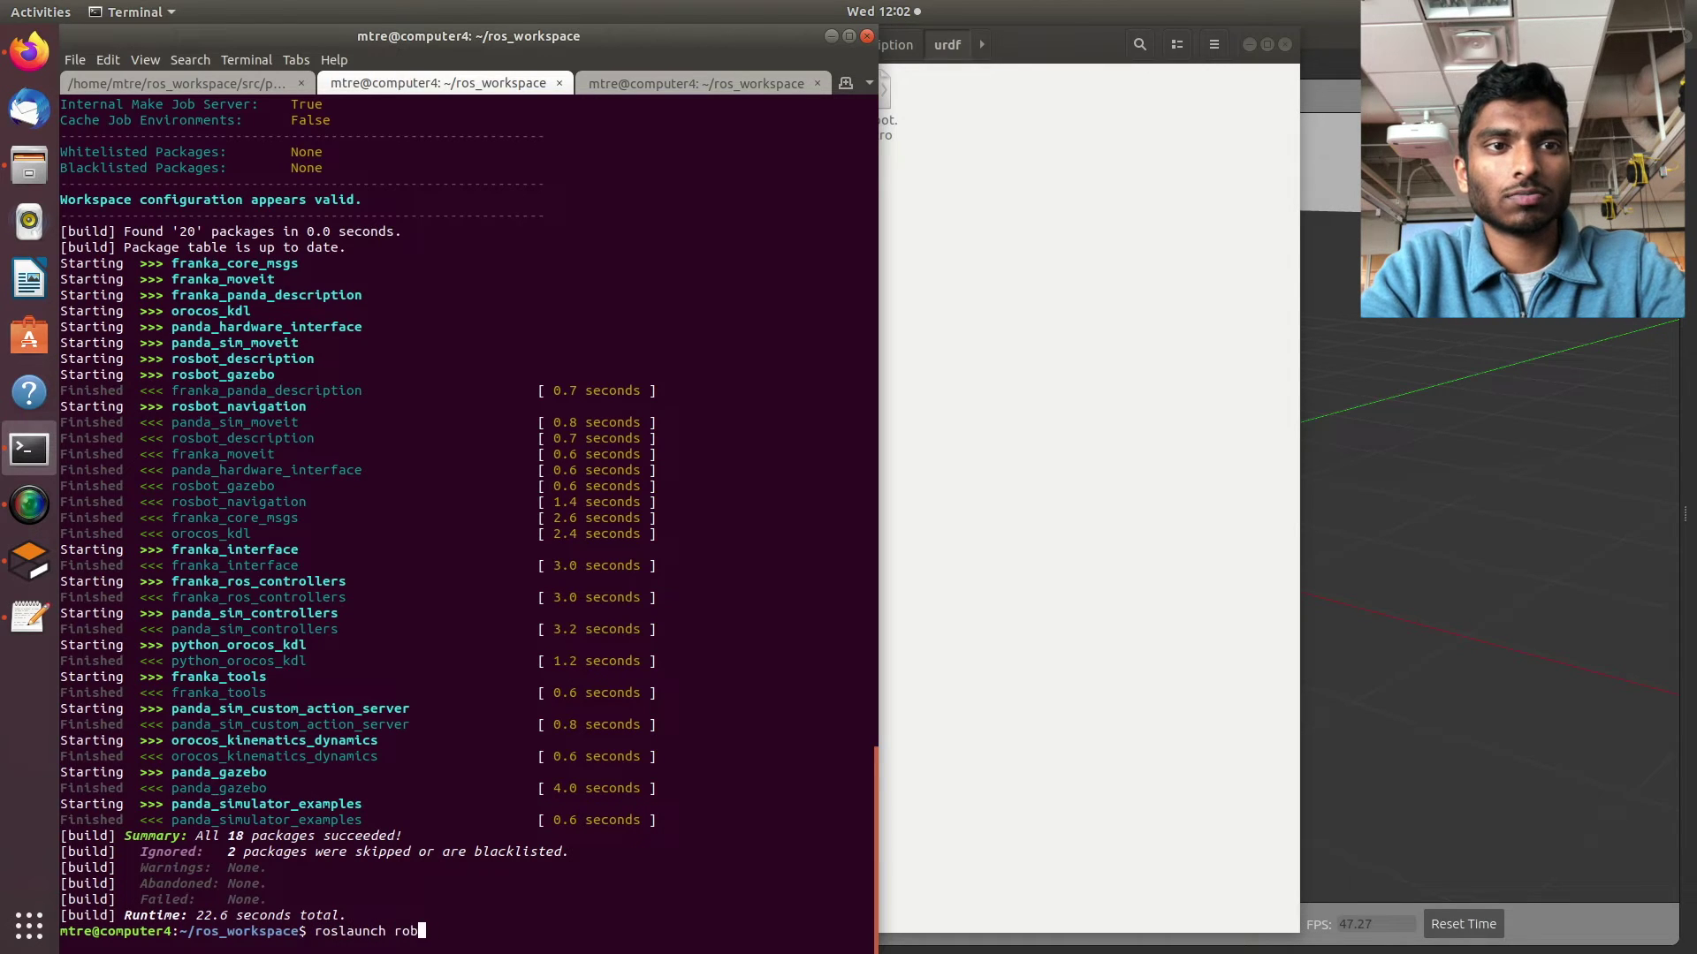
type("sbot_de")
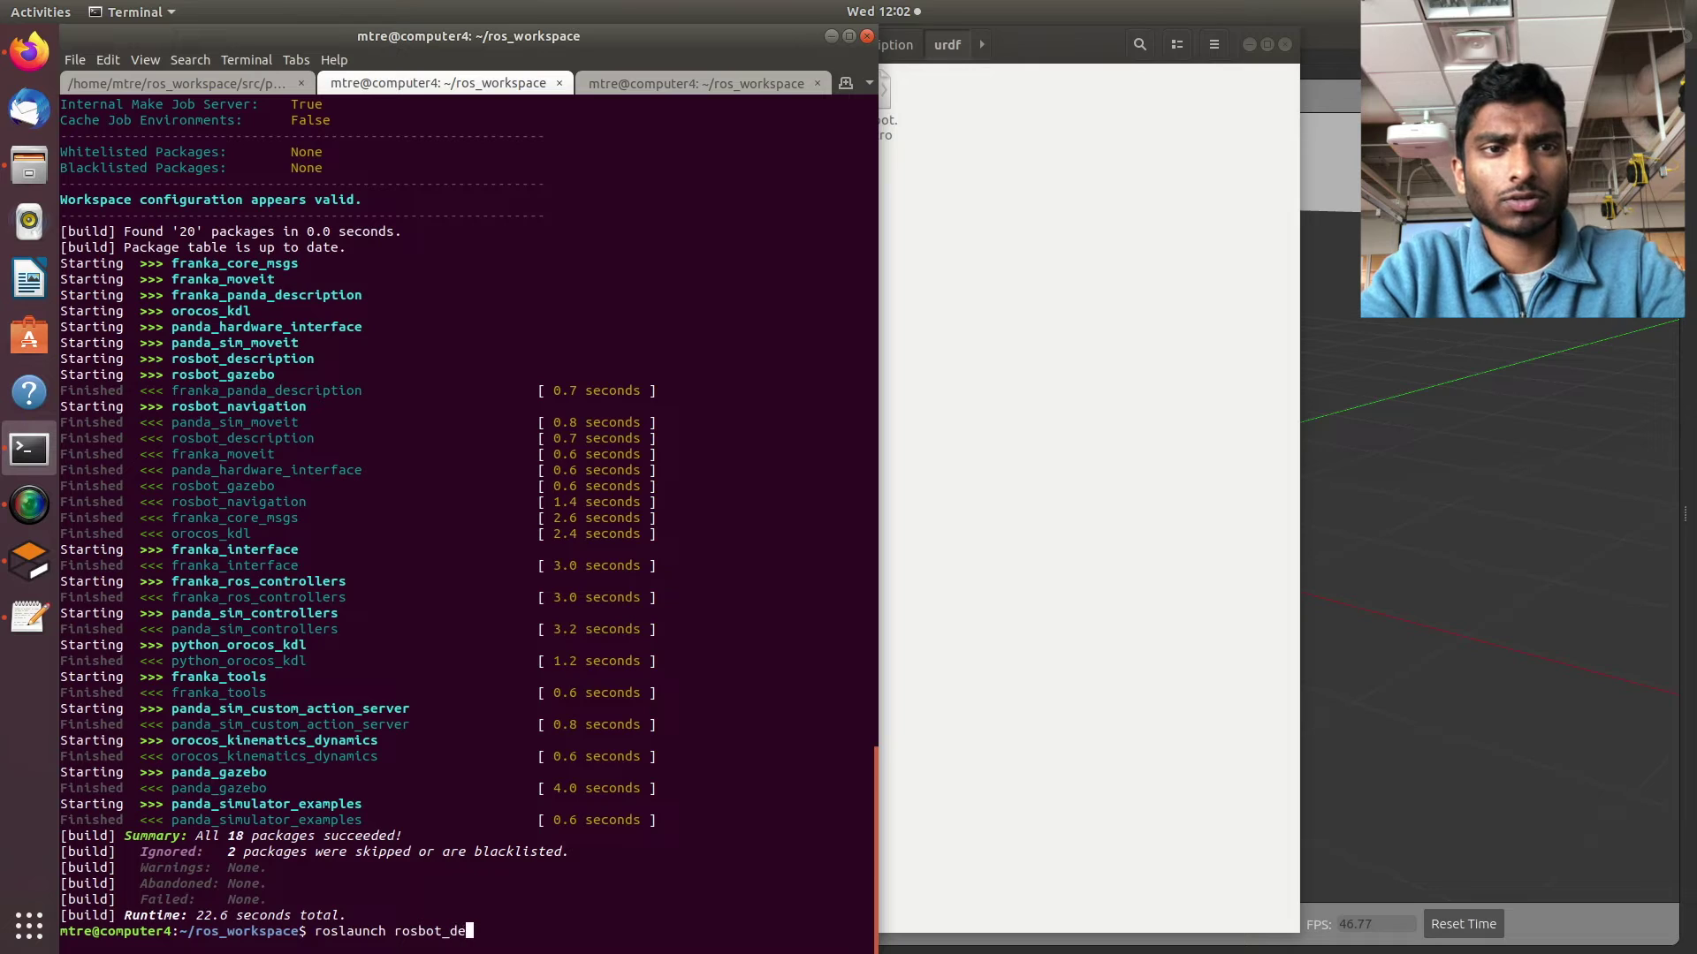
key("Tab")
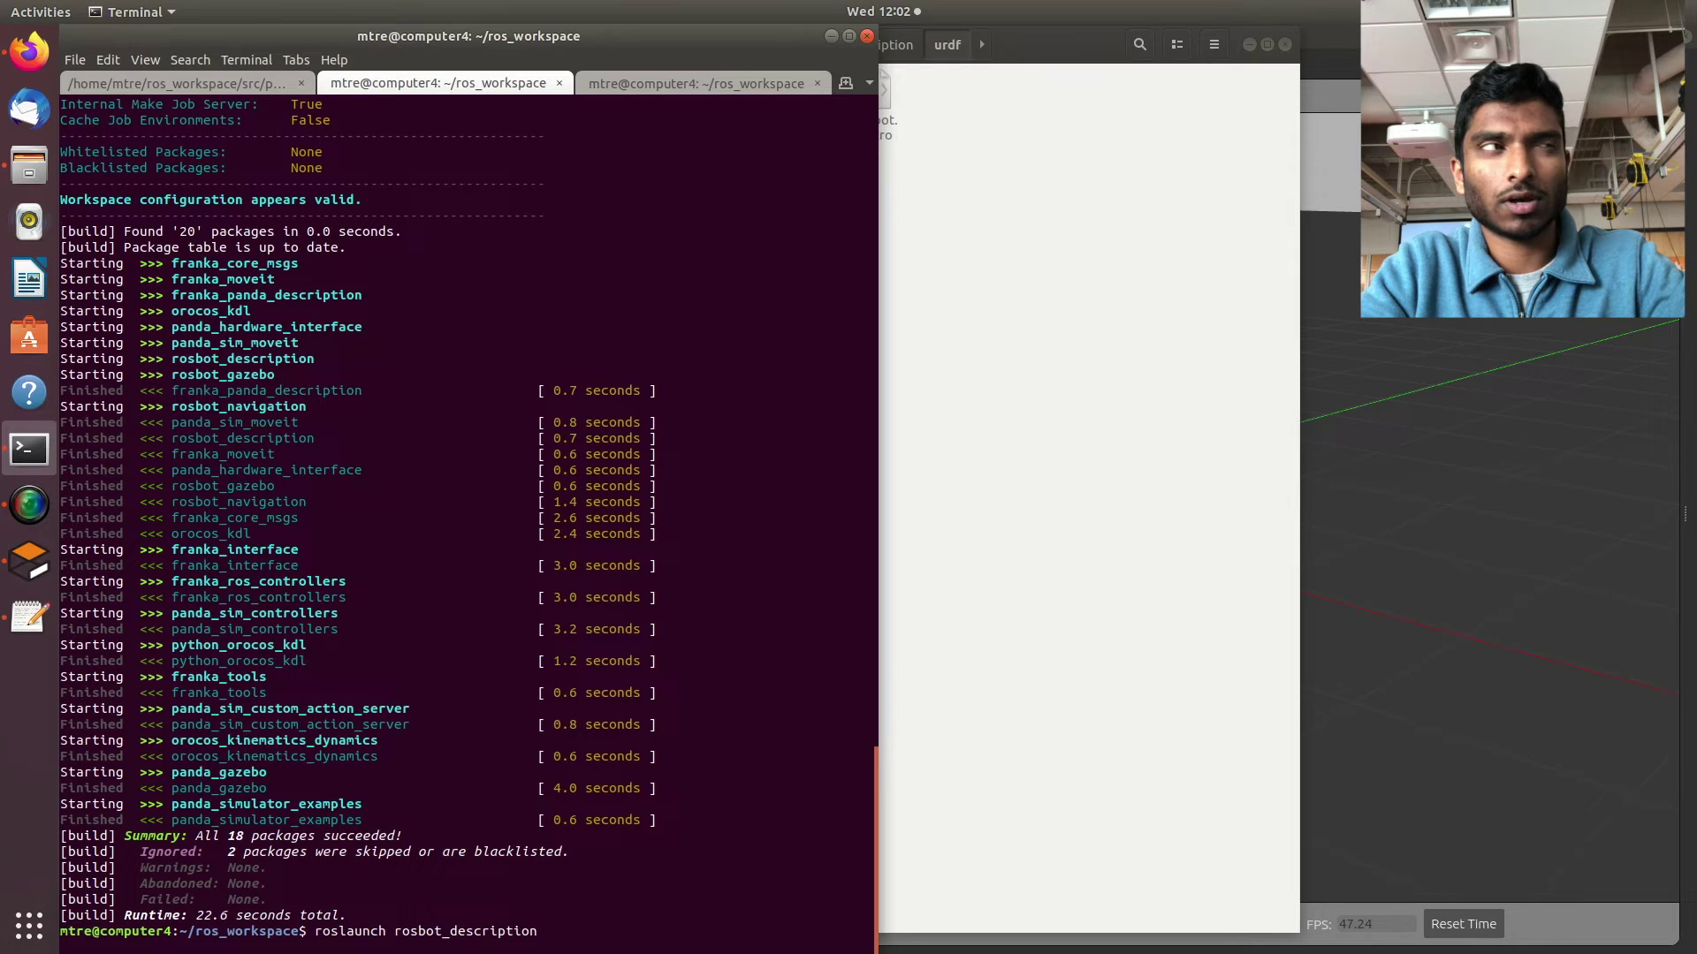
type("ros")
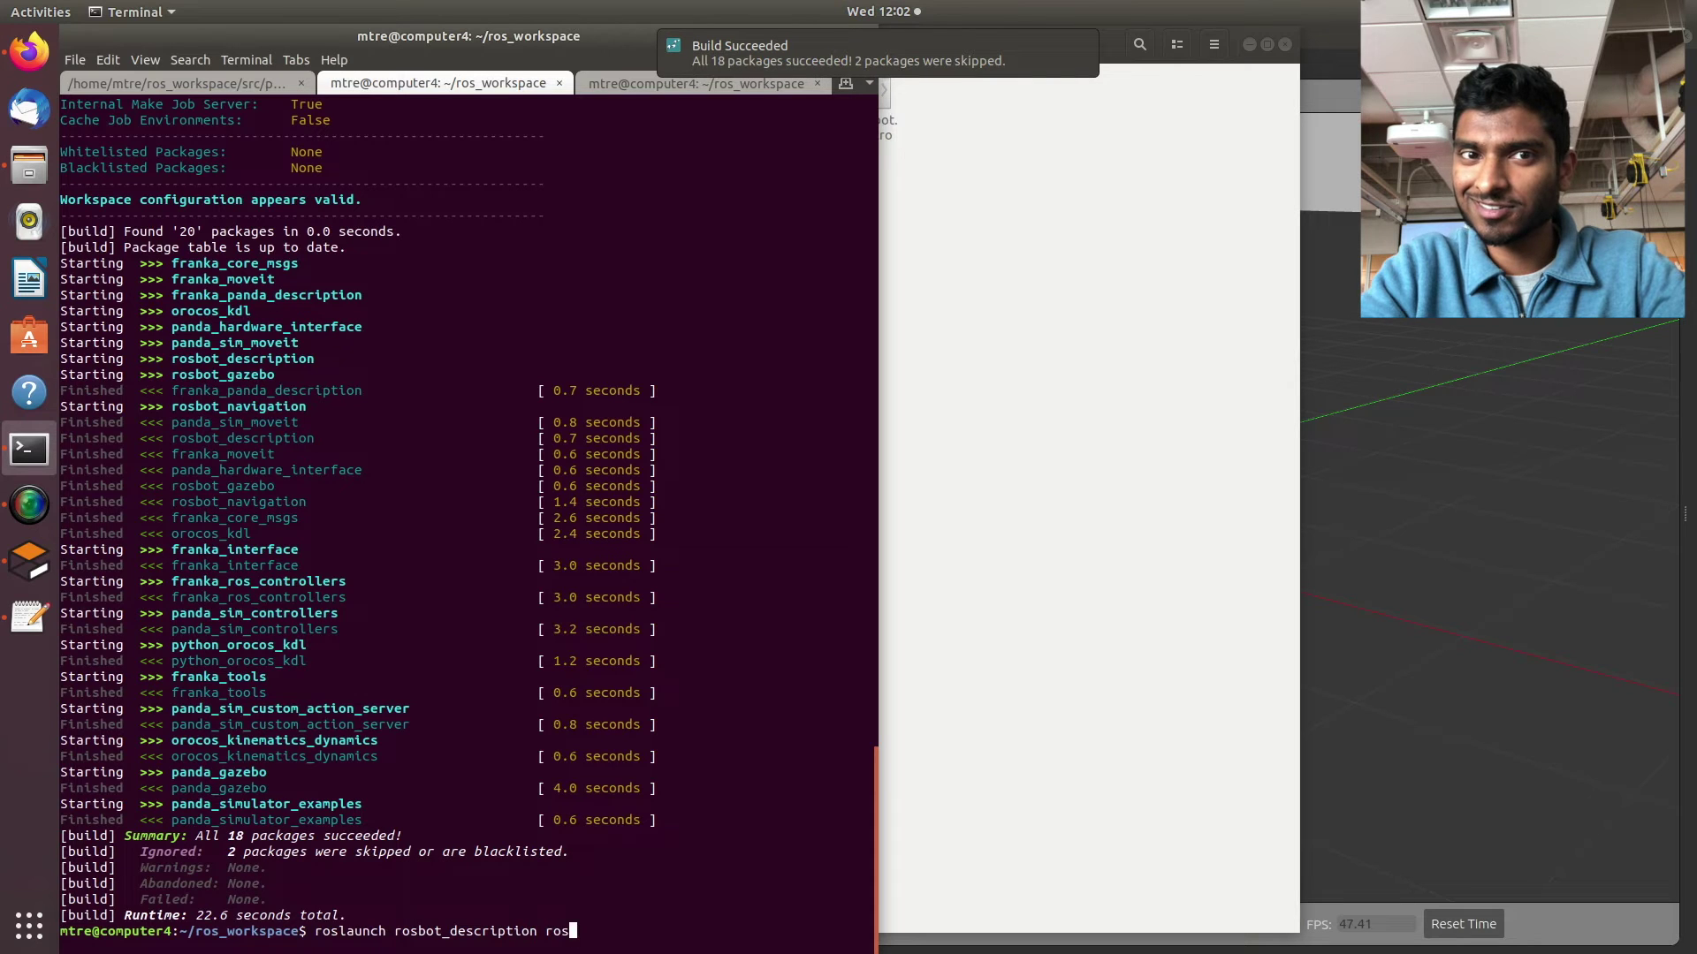
type("bot_des")
key("BackSpace")
key("BackSpace")
key("BackSpace")
key("BackSpace")
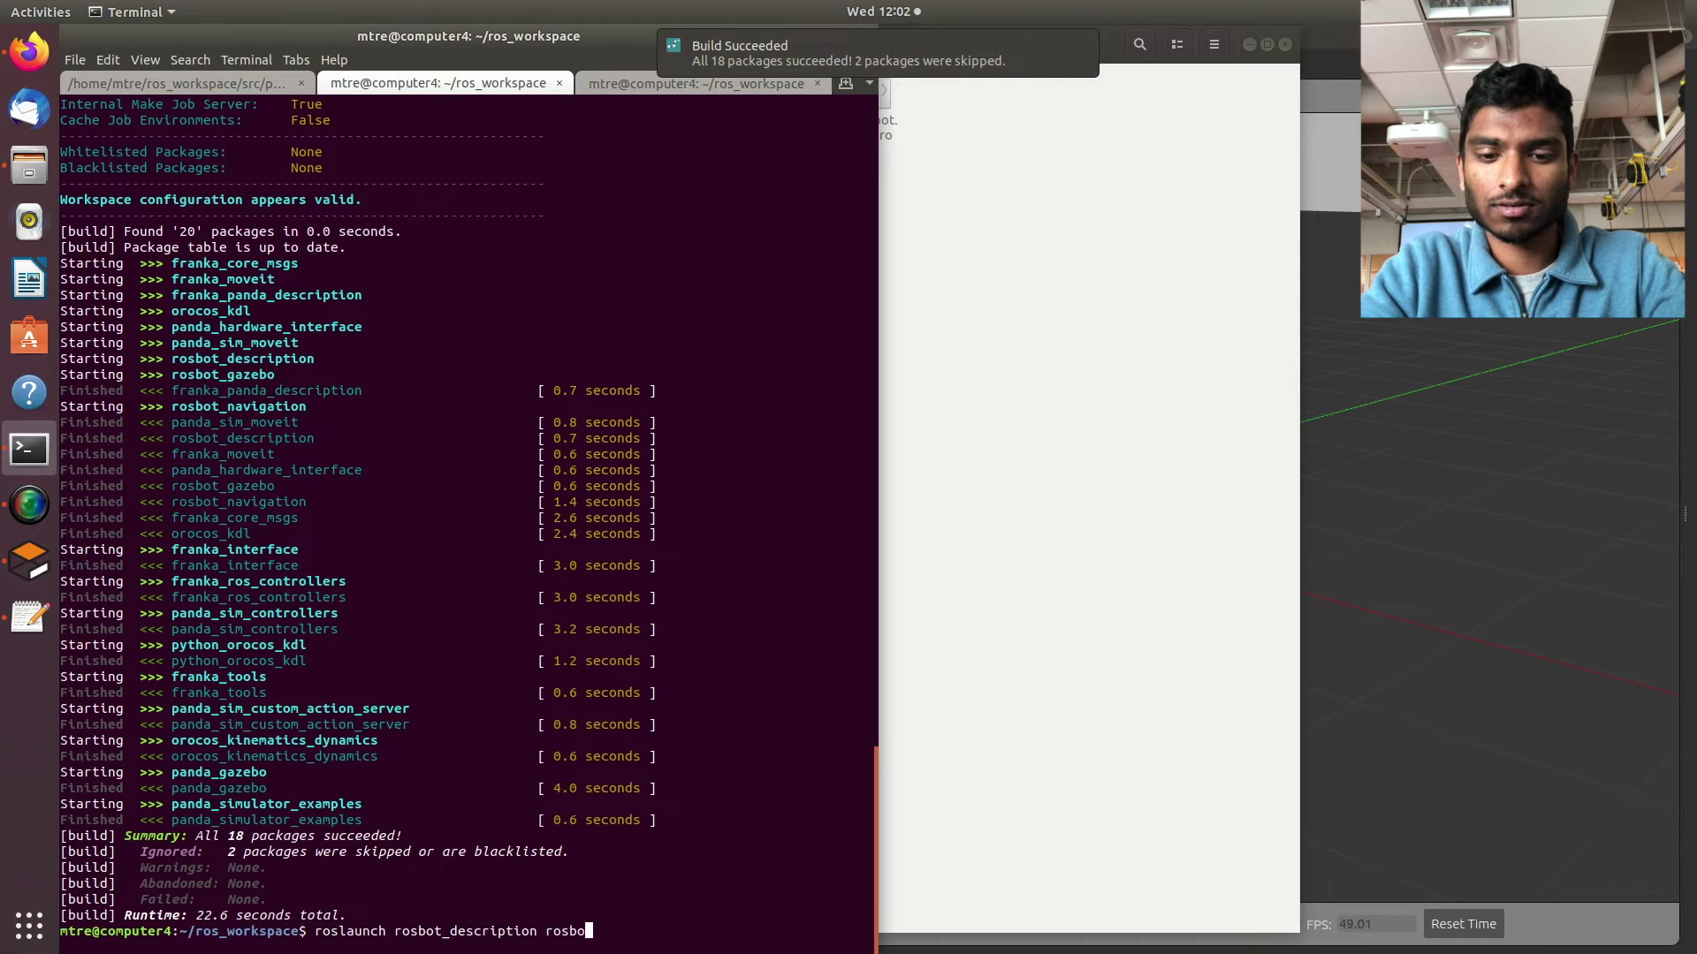
type("t.l")
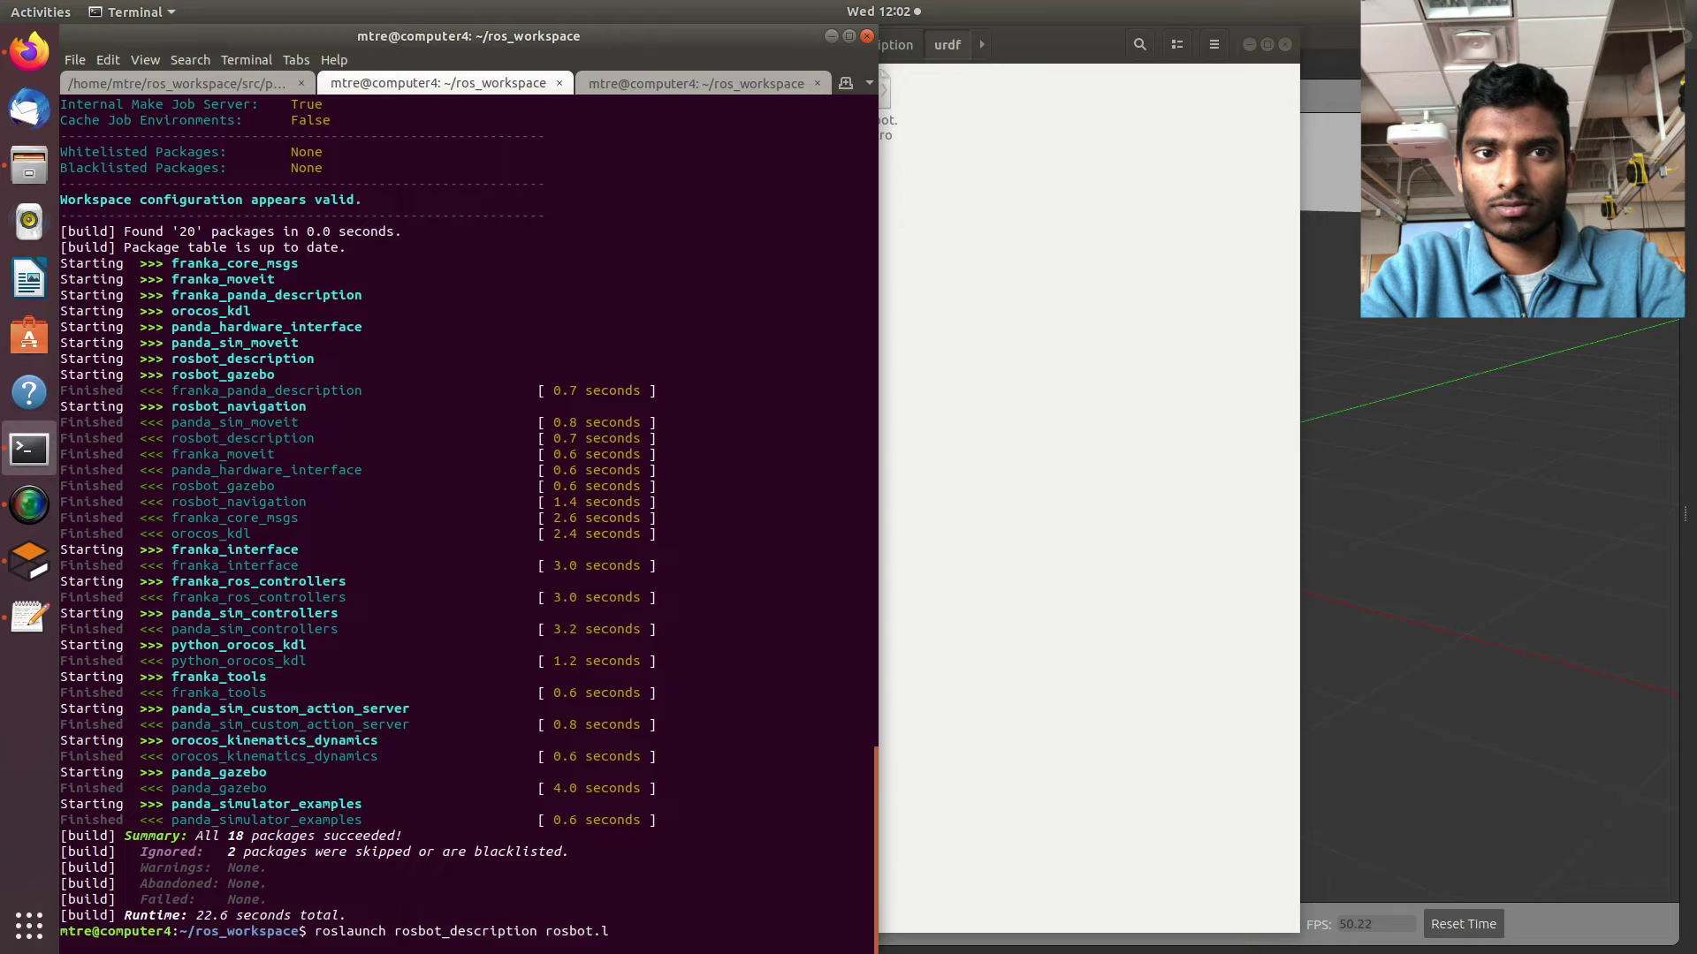
type("aunch")
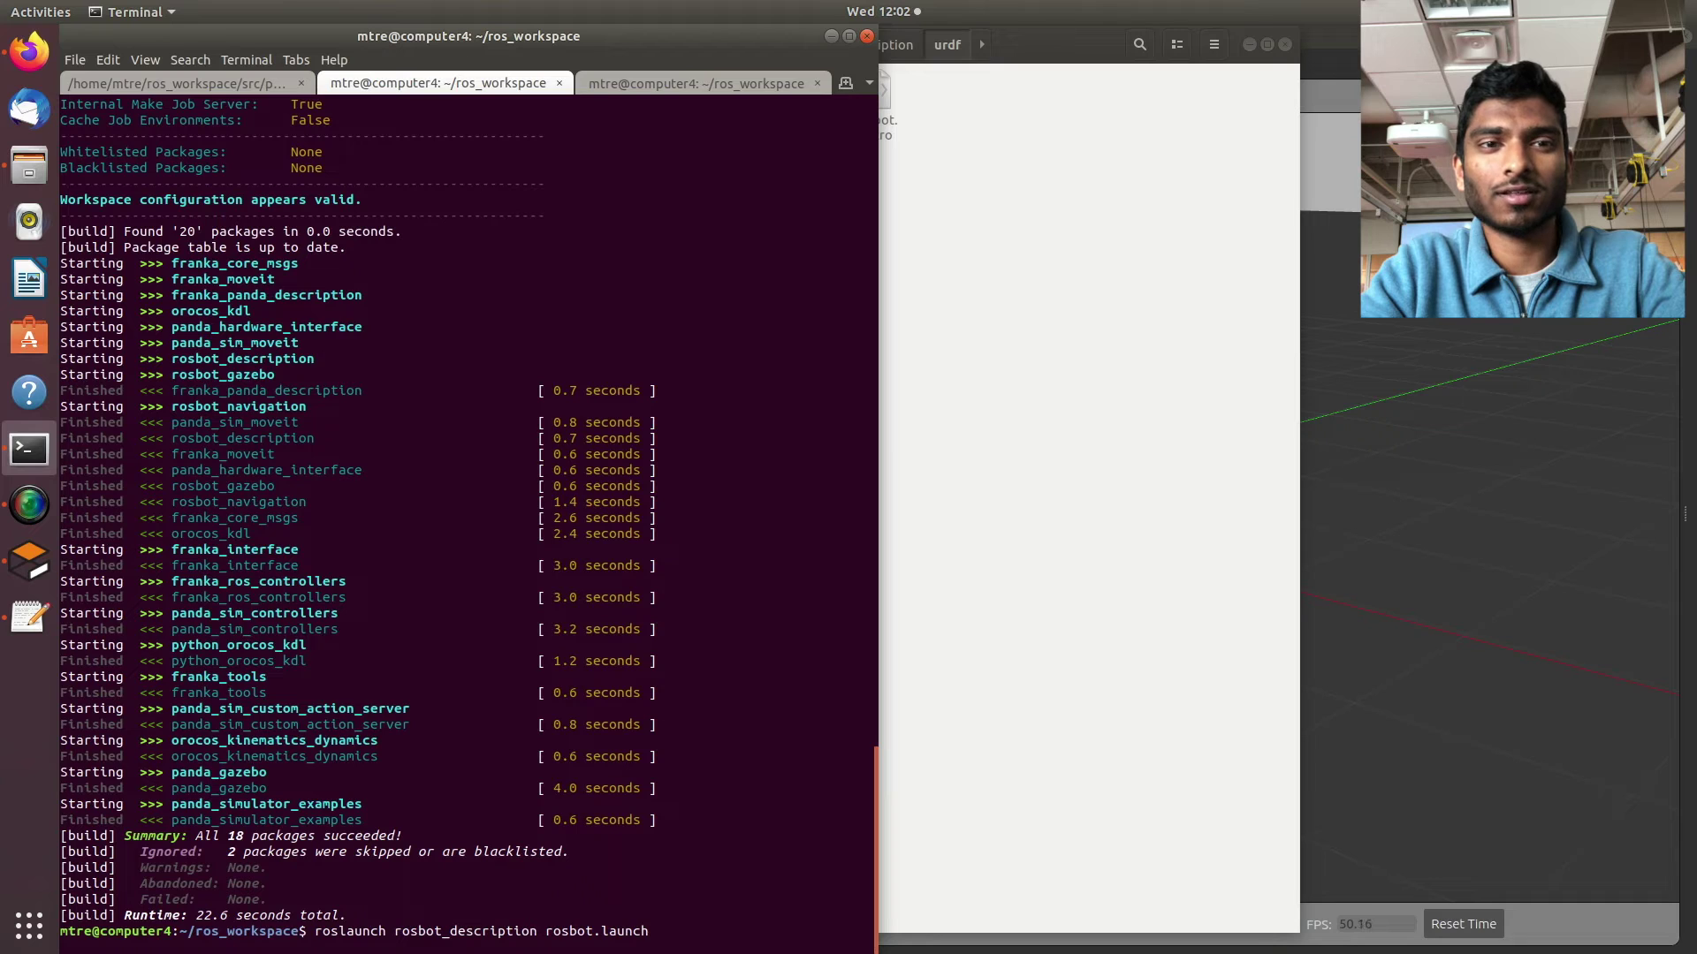
key("Return")
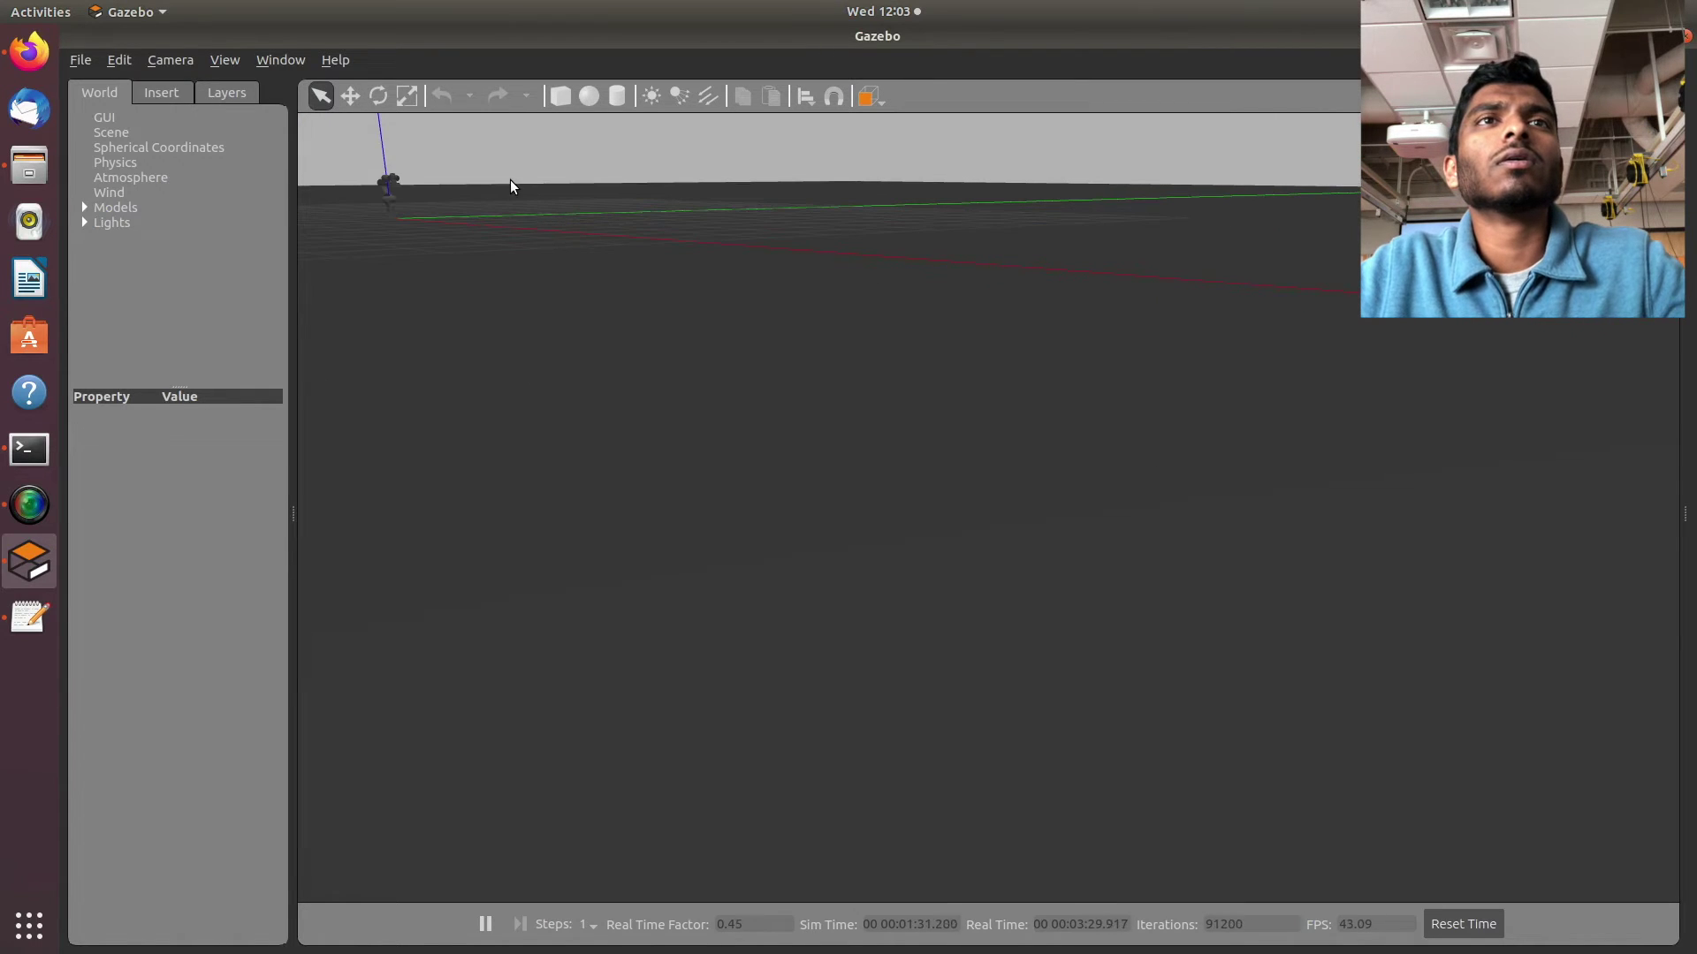
Tilt the Gazebo view to find the rosbot beside the panda arm, then return to the terminal.
mouse_move(528, 188)
middle_mouse_down()
mouse_move(517, 214)
mouse_move(493, 166)
mouse_move(504, 214)
middle_mouse_up()
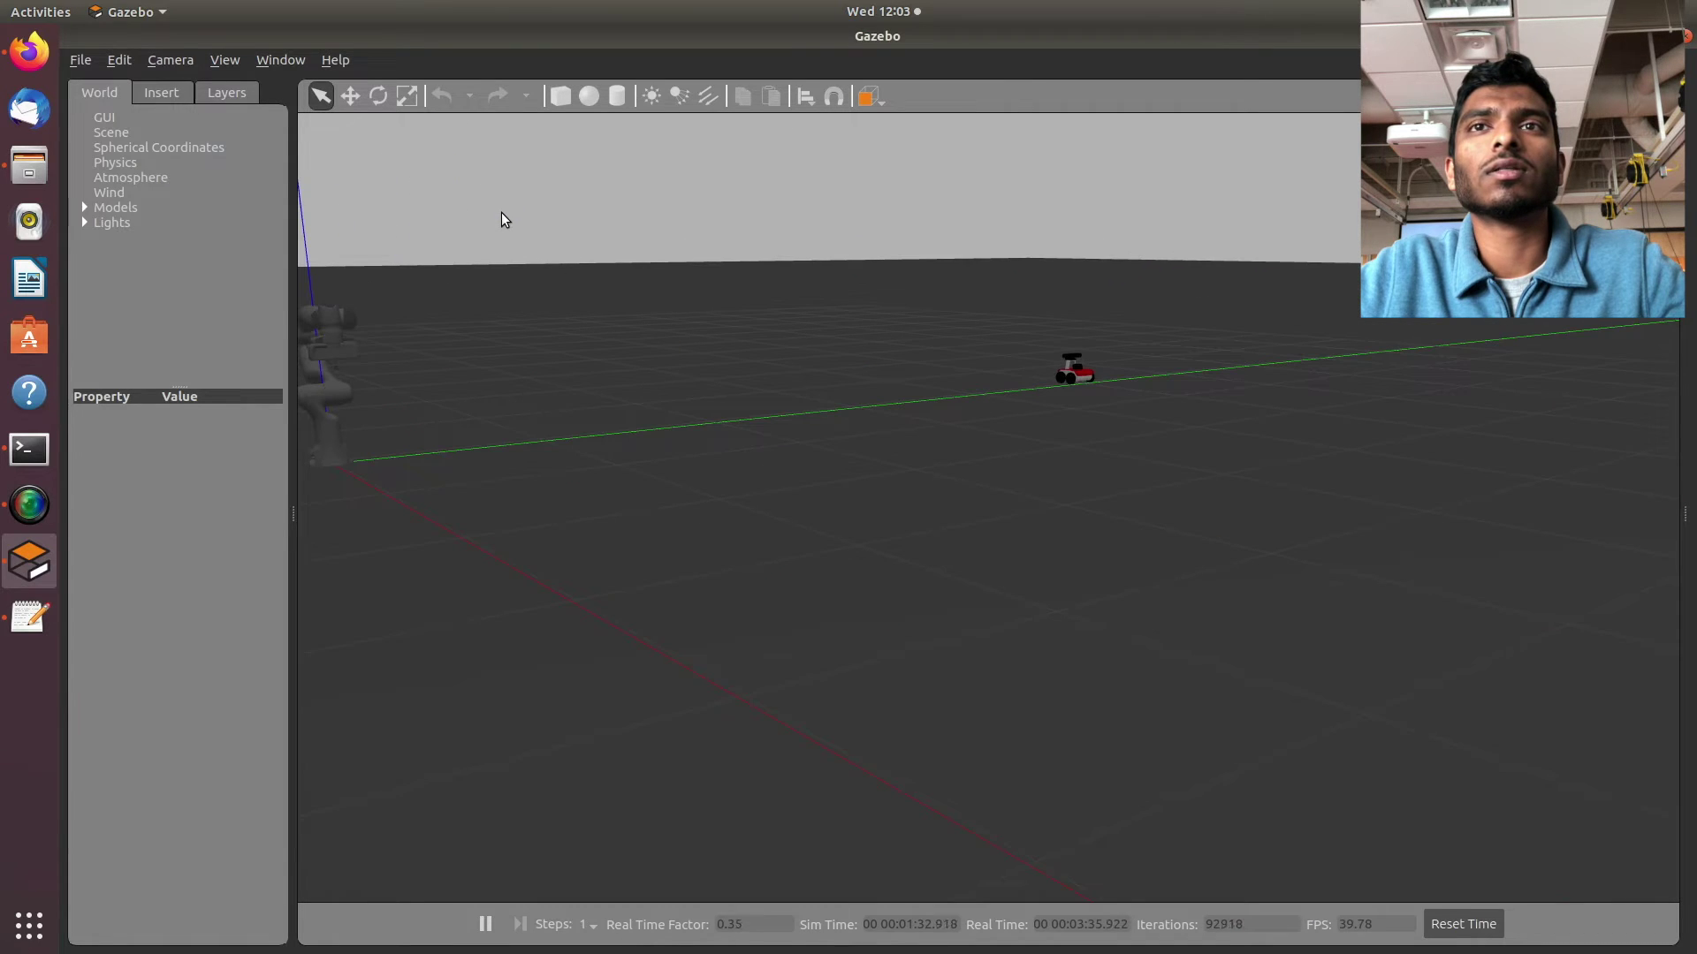
key("alt+Tab")
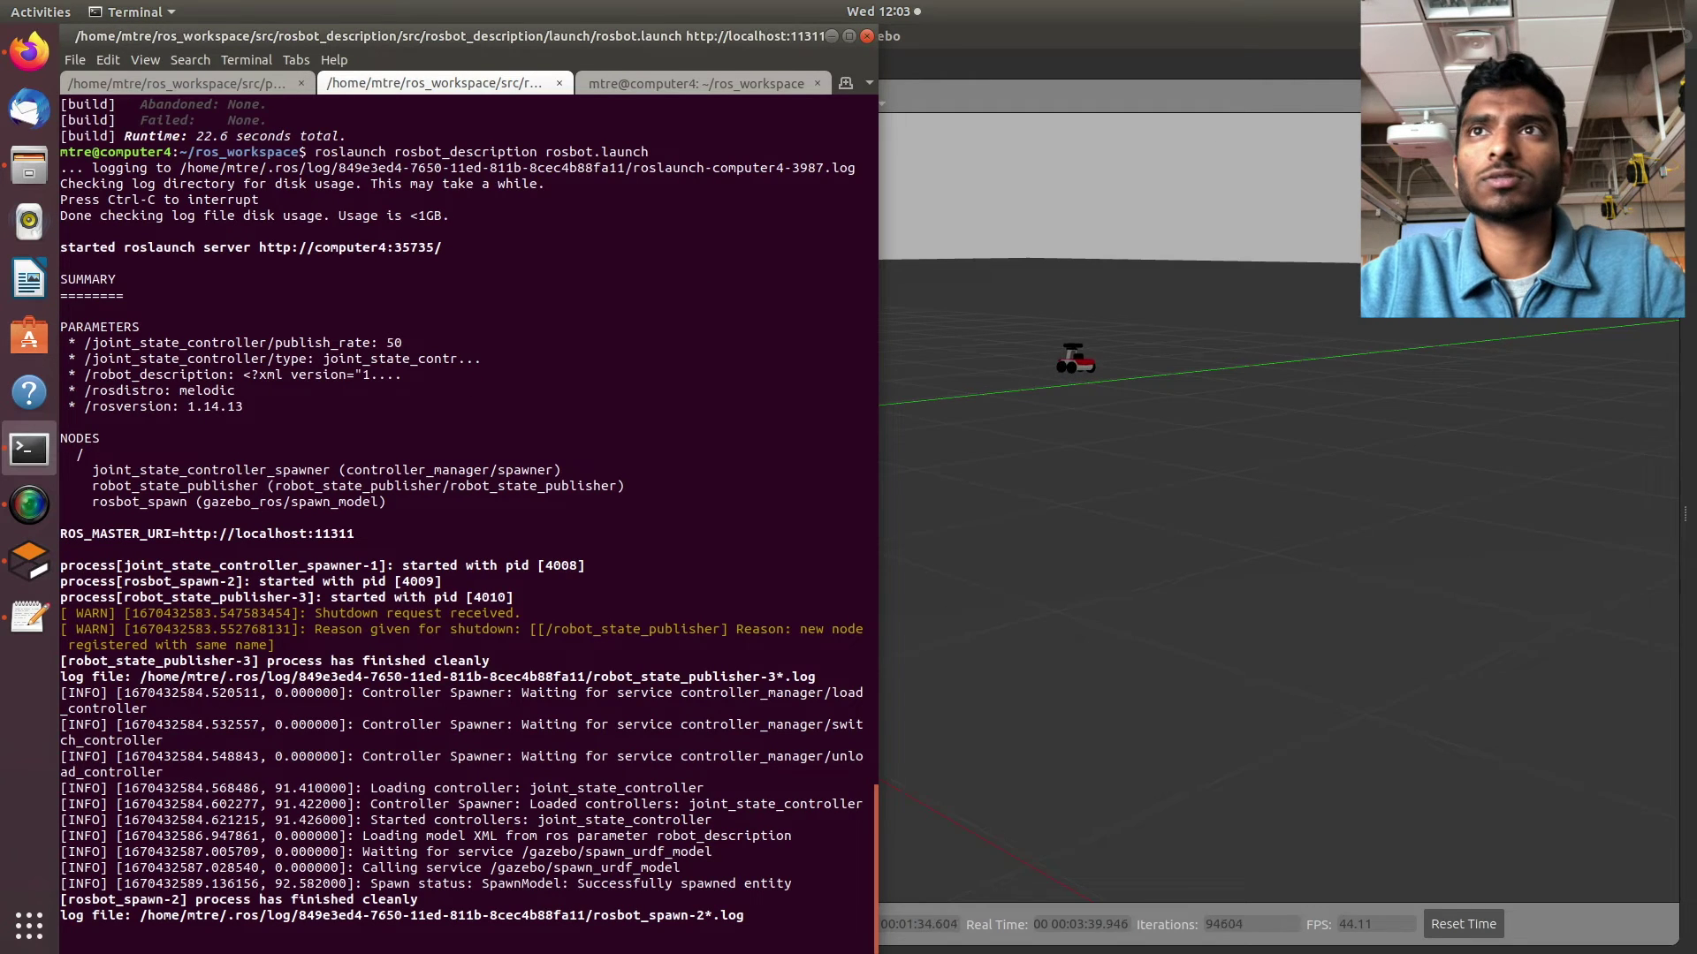
In Files, climb from rosbot_description back up to the workspace src folder.
key("super+h")
key("alt+Tab")
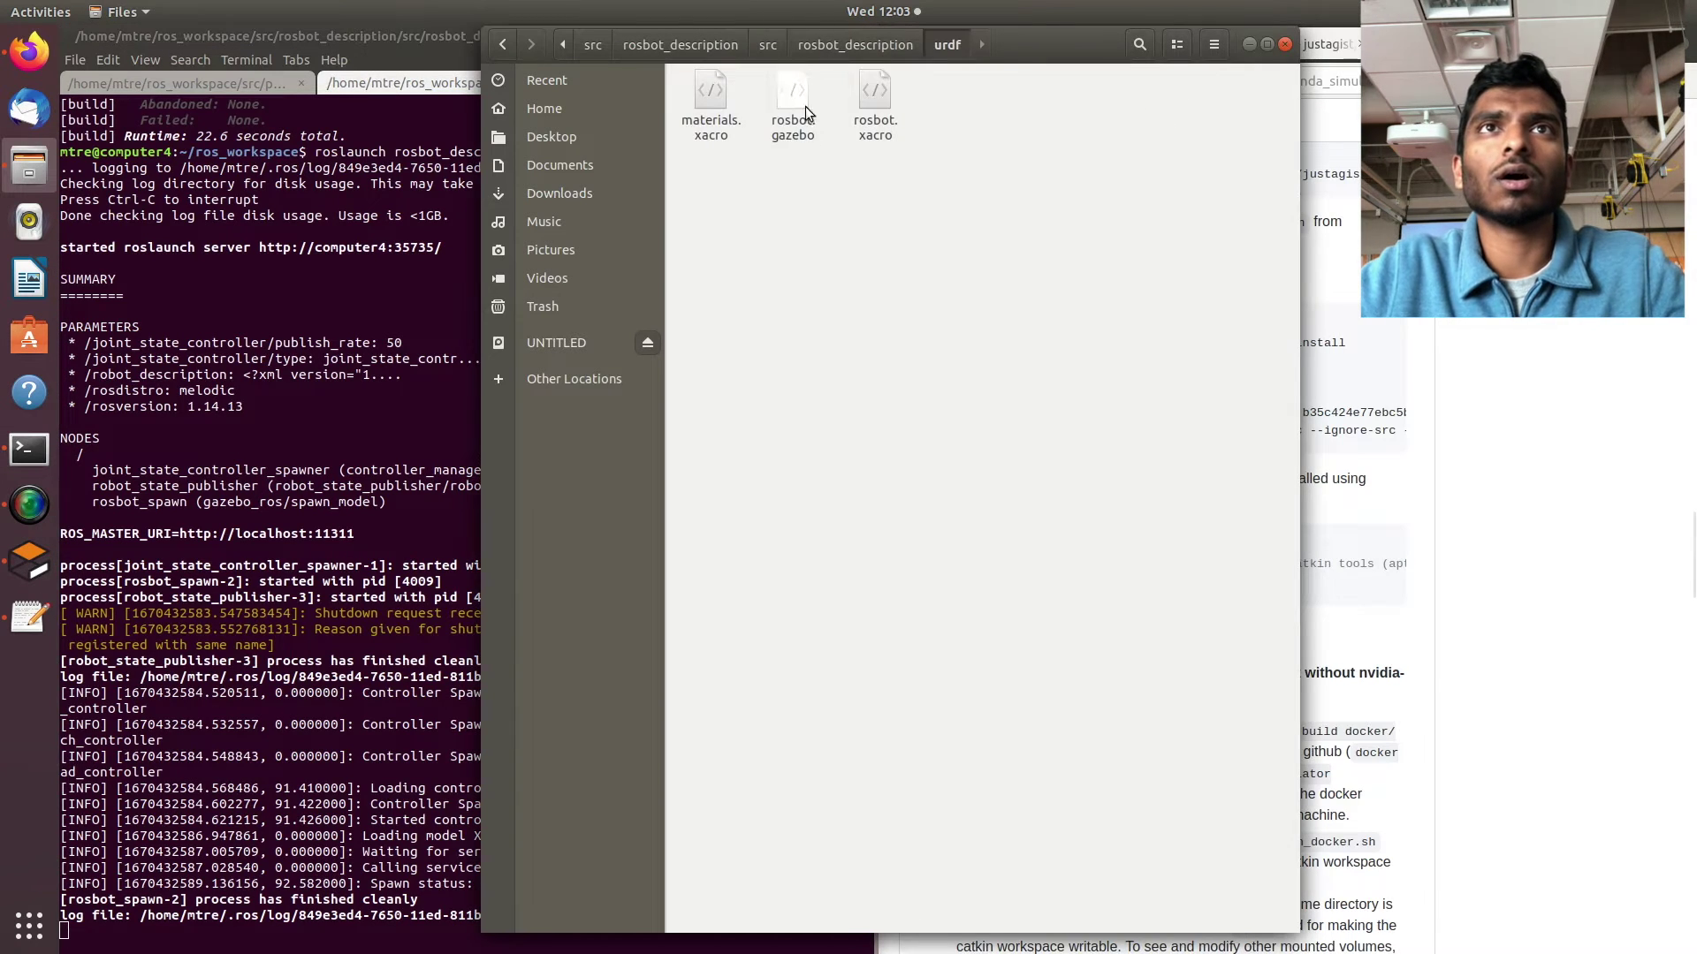
left_click(855, 44)
left_click(768, 44)
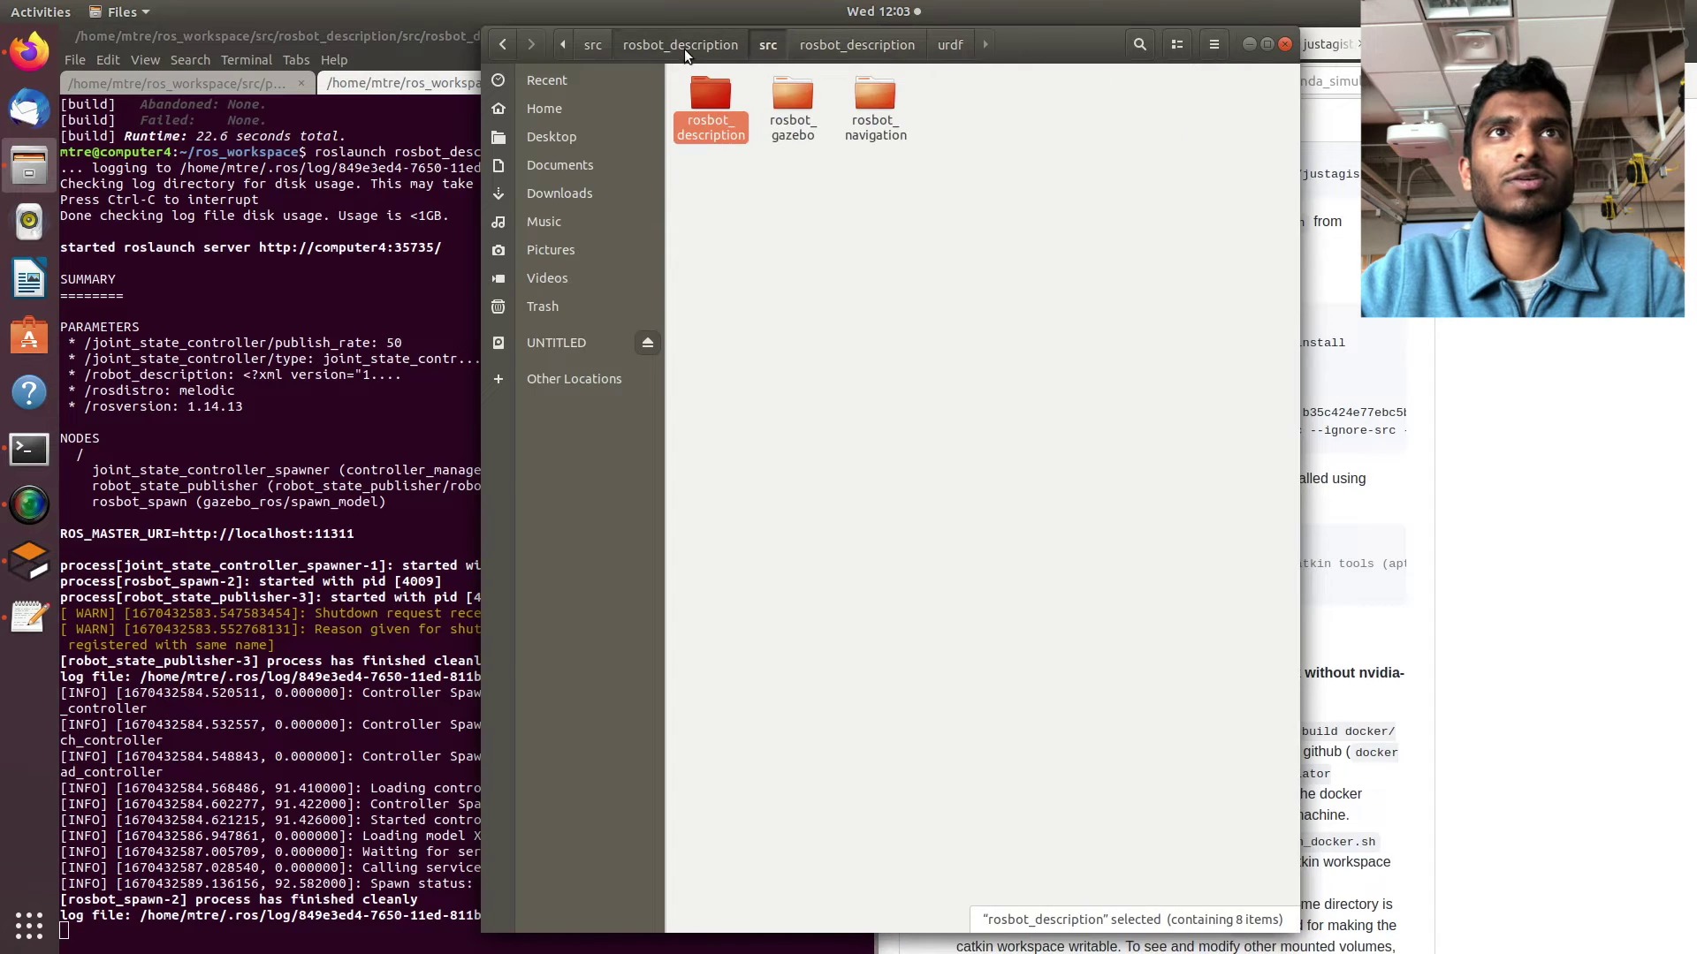
left_click(684, 46)
left_click(597, 46)
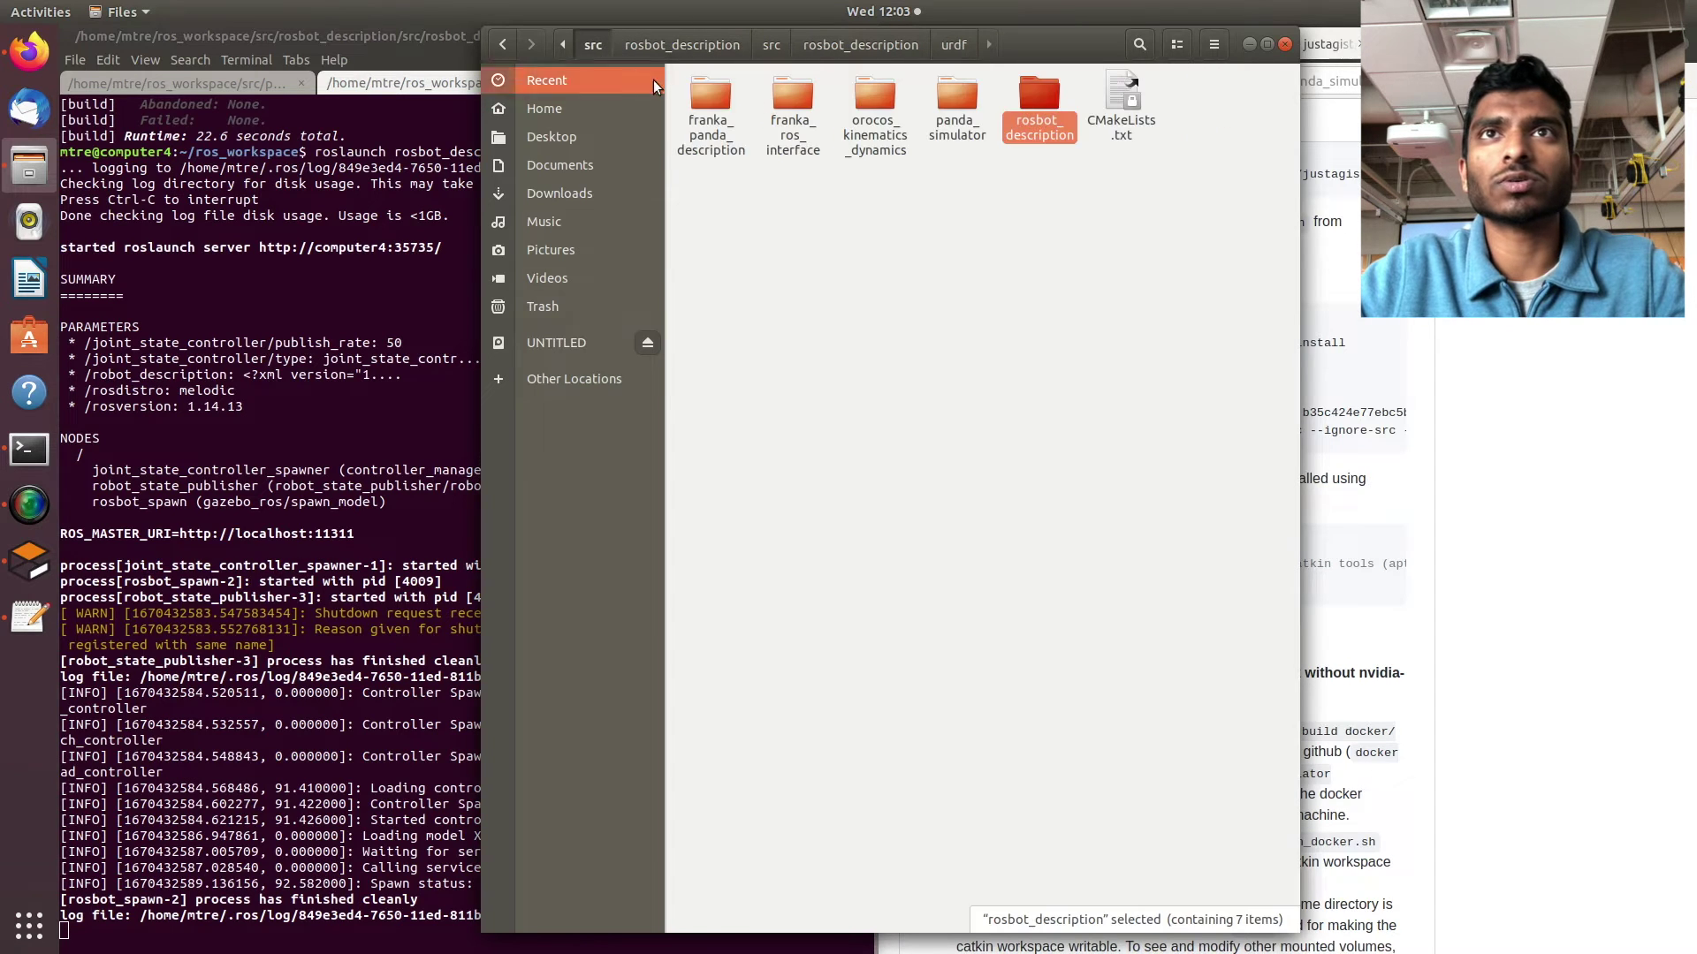
Open panda_simulator/panda_simulator_examples/scripts, select its four Python scripts, and return to the third terminal.
double_click(963, 99)
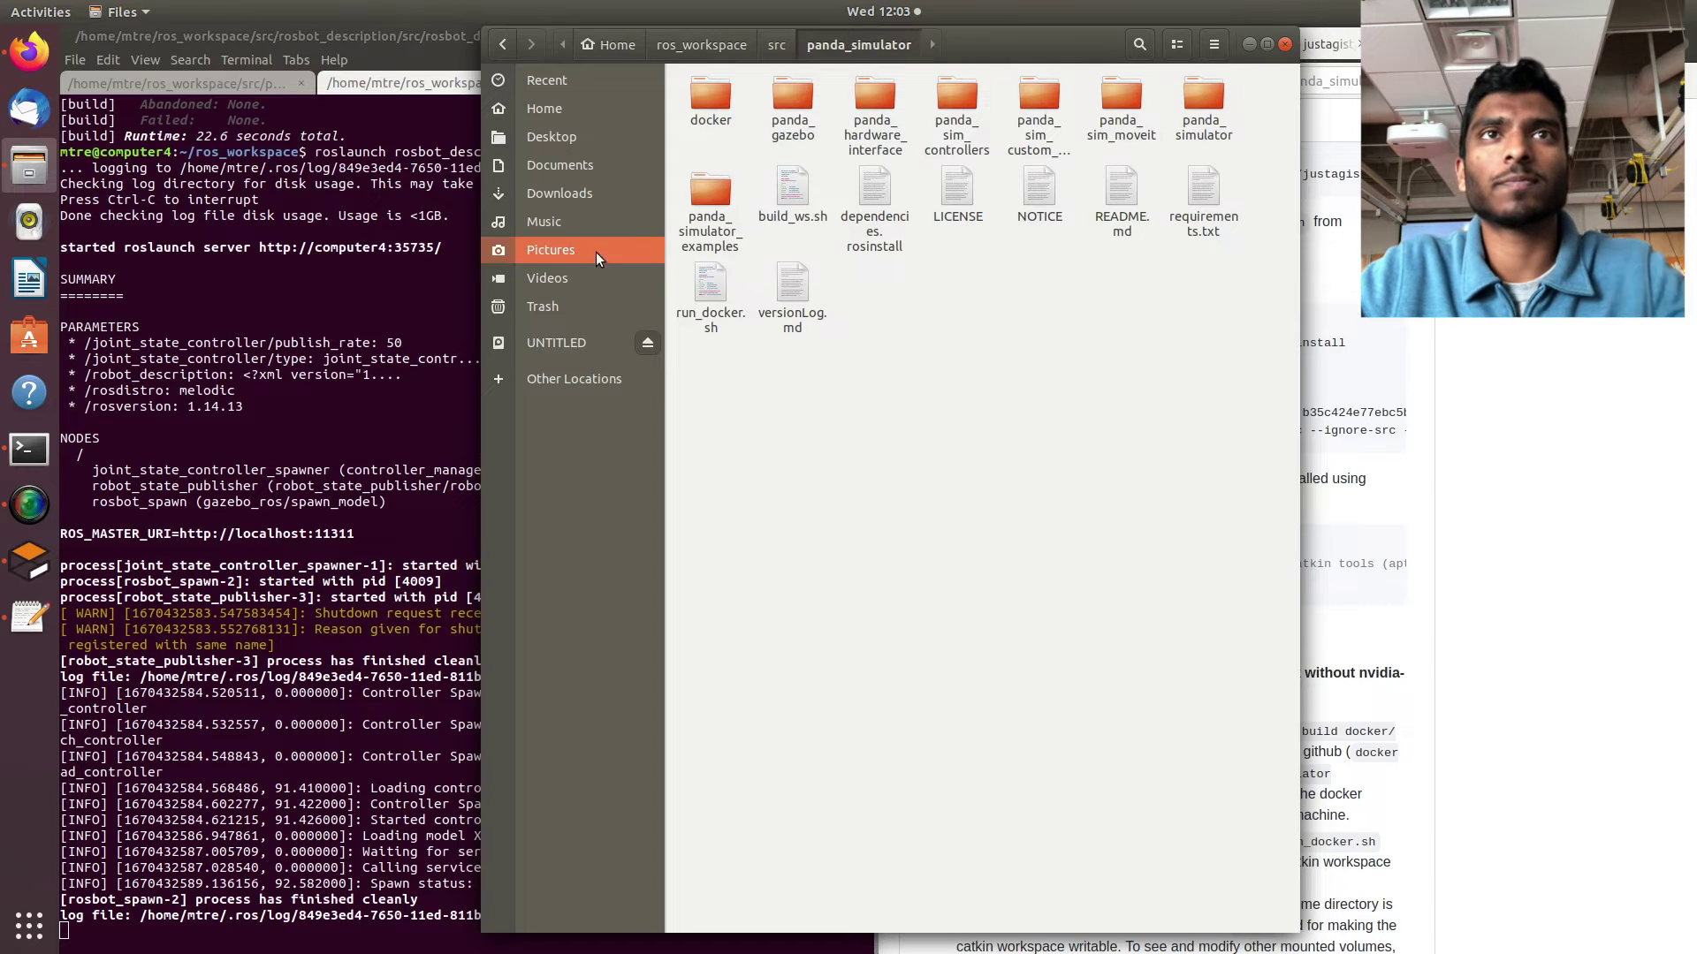
double_click(690, 199)
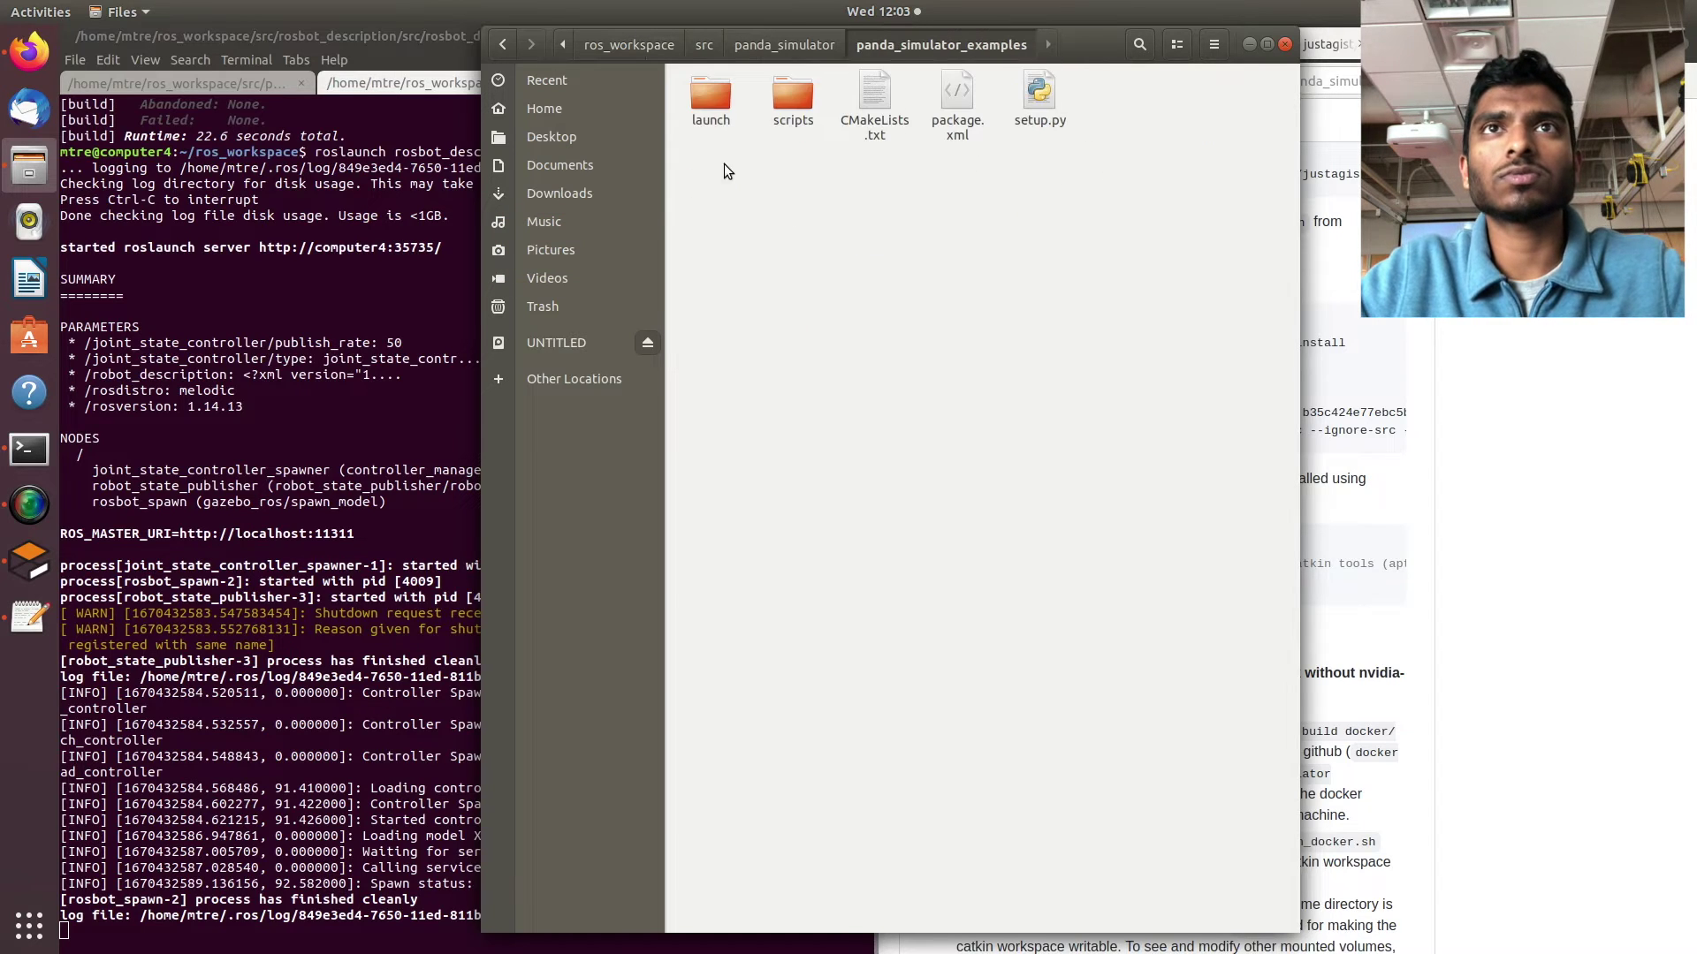
double_click(806, 115)
left_click_drag(1199, 265, 874, 133)
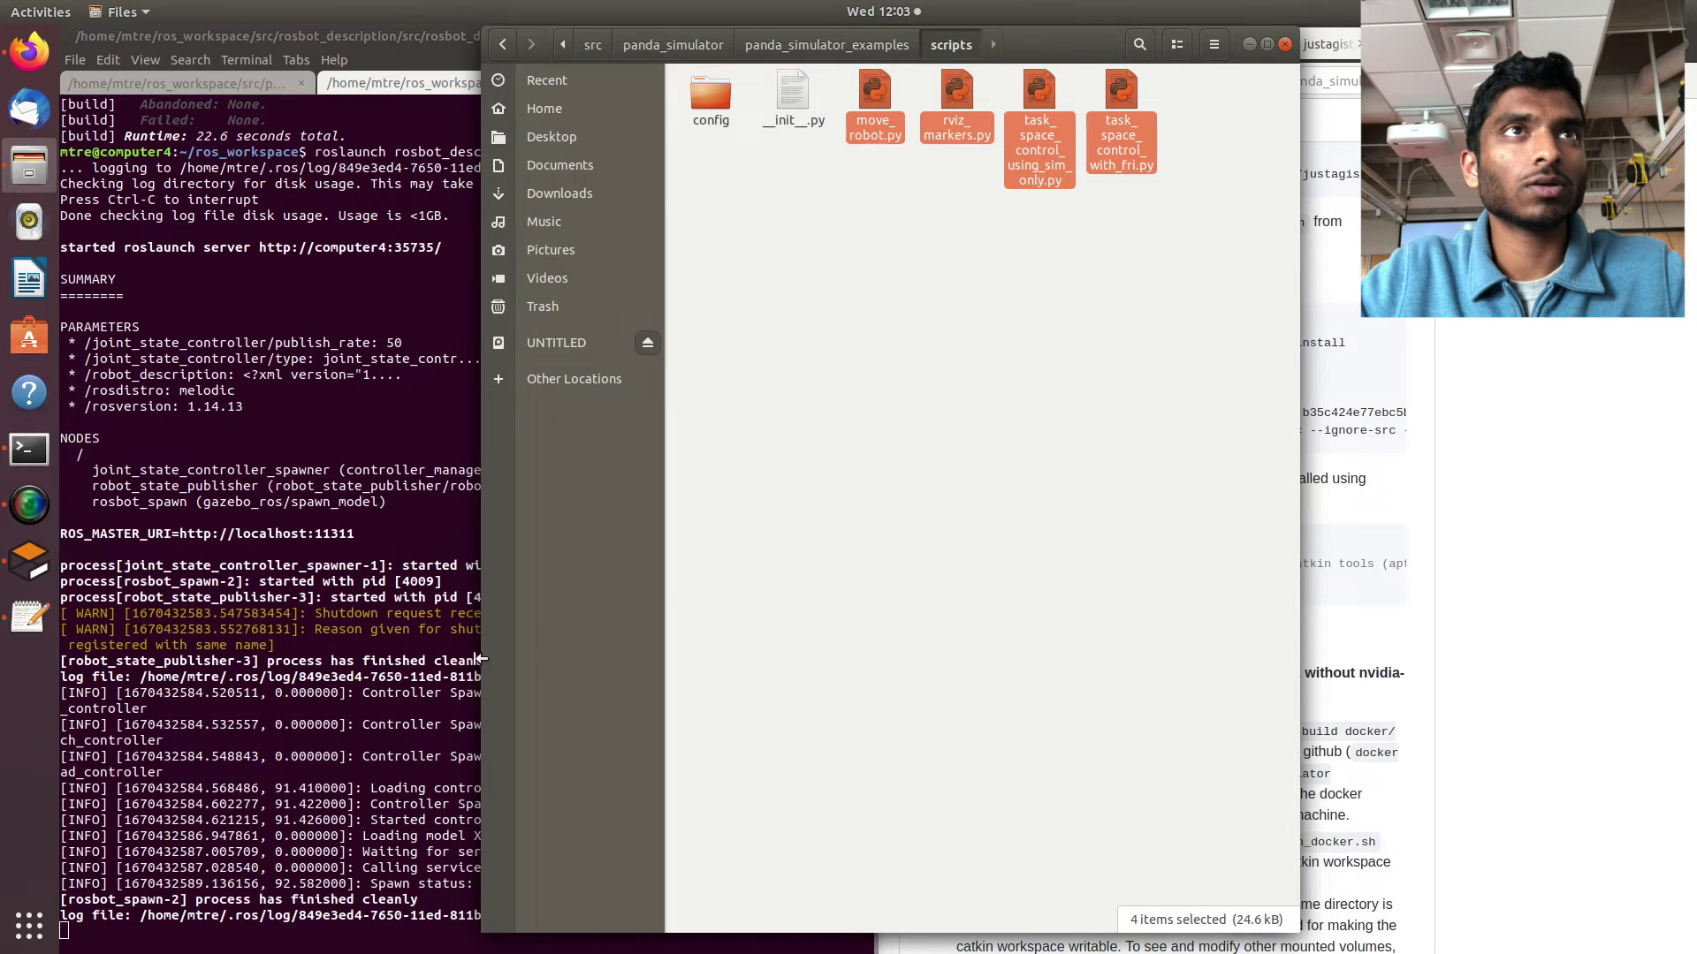
left_click(377, 768)
left_click(671, 85)
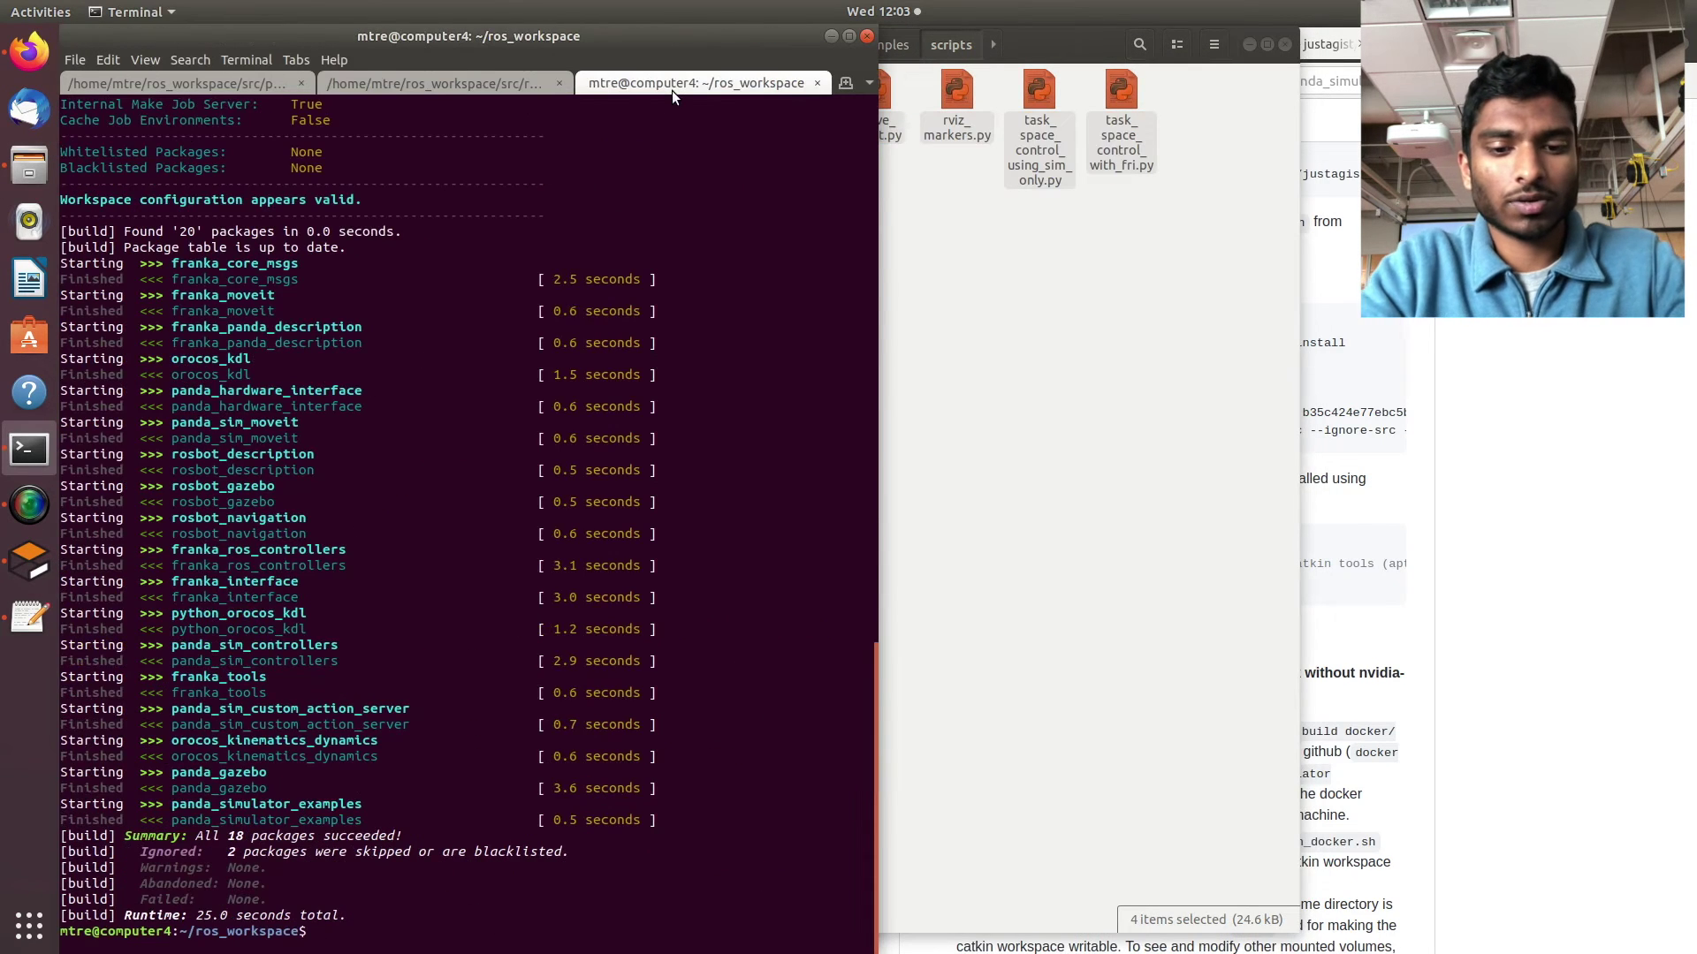
Enter 'rosrun panda_simulator_examples', replacing the mistaken panda_gazebo completion.
type("rosrun ")
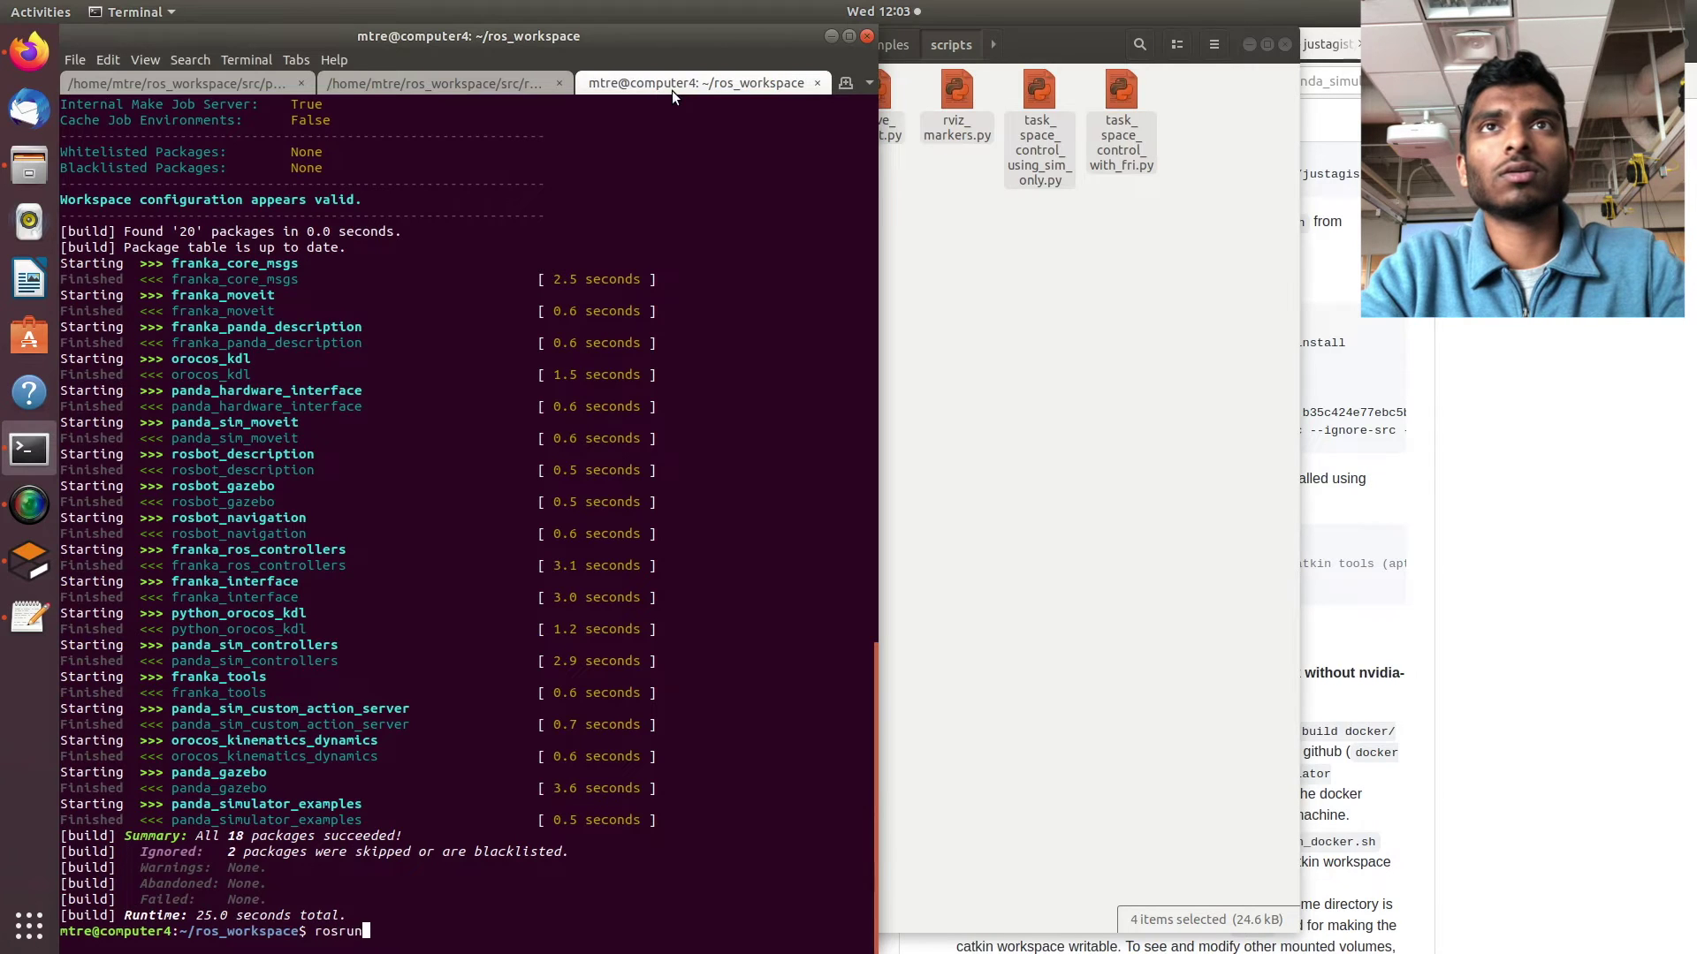
type("pa")
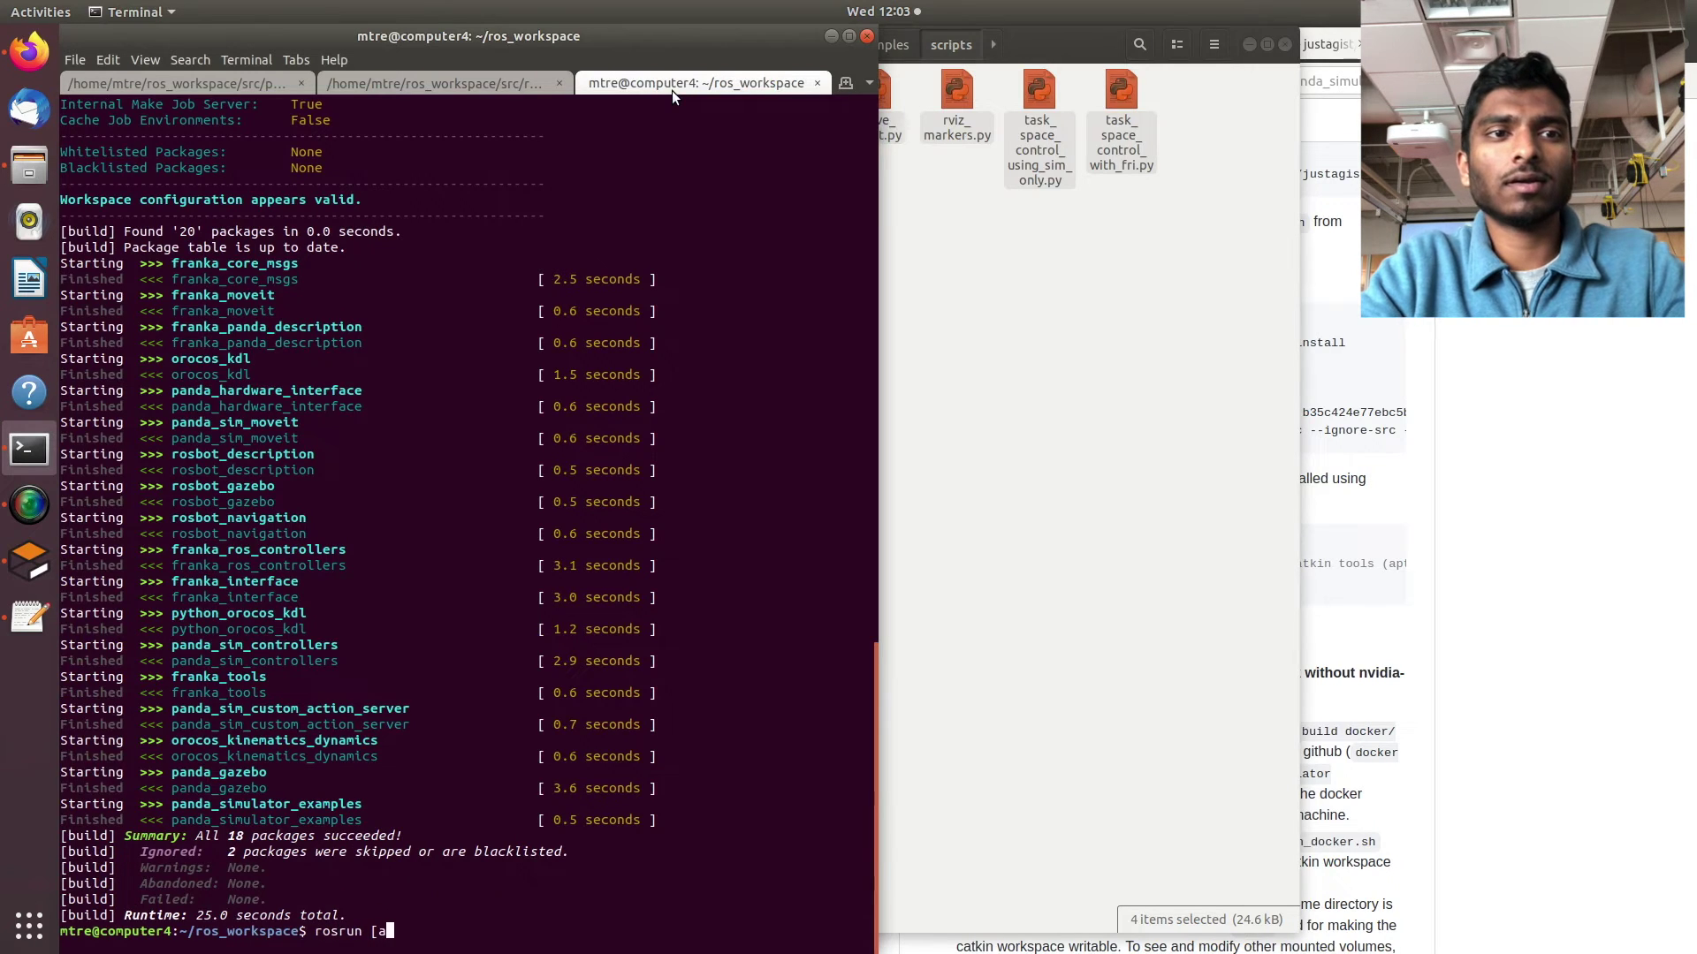
type("nda_")
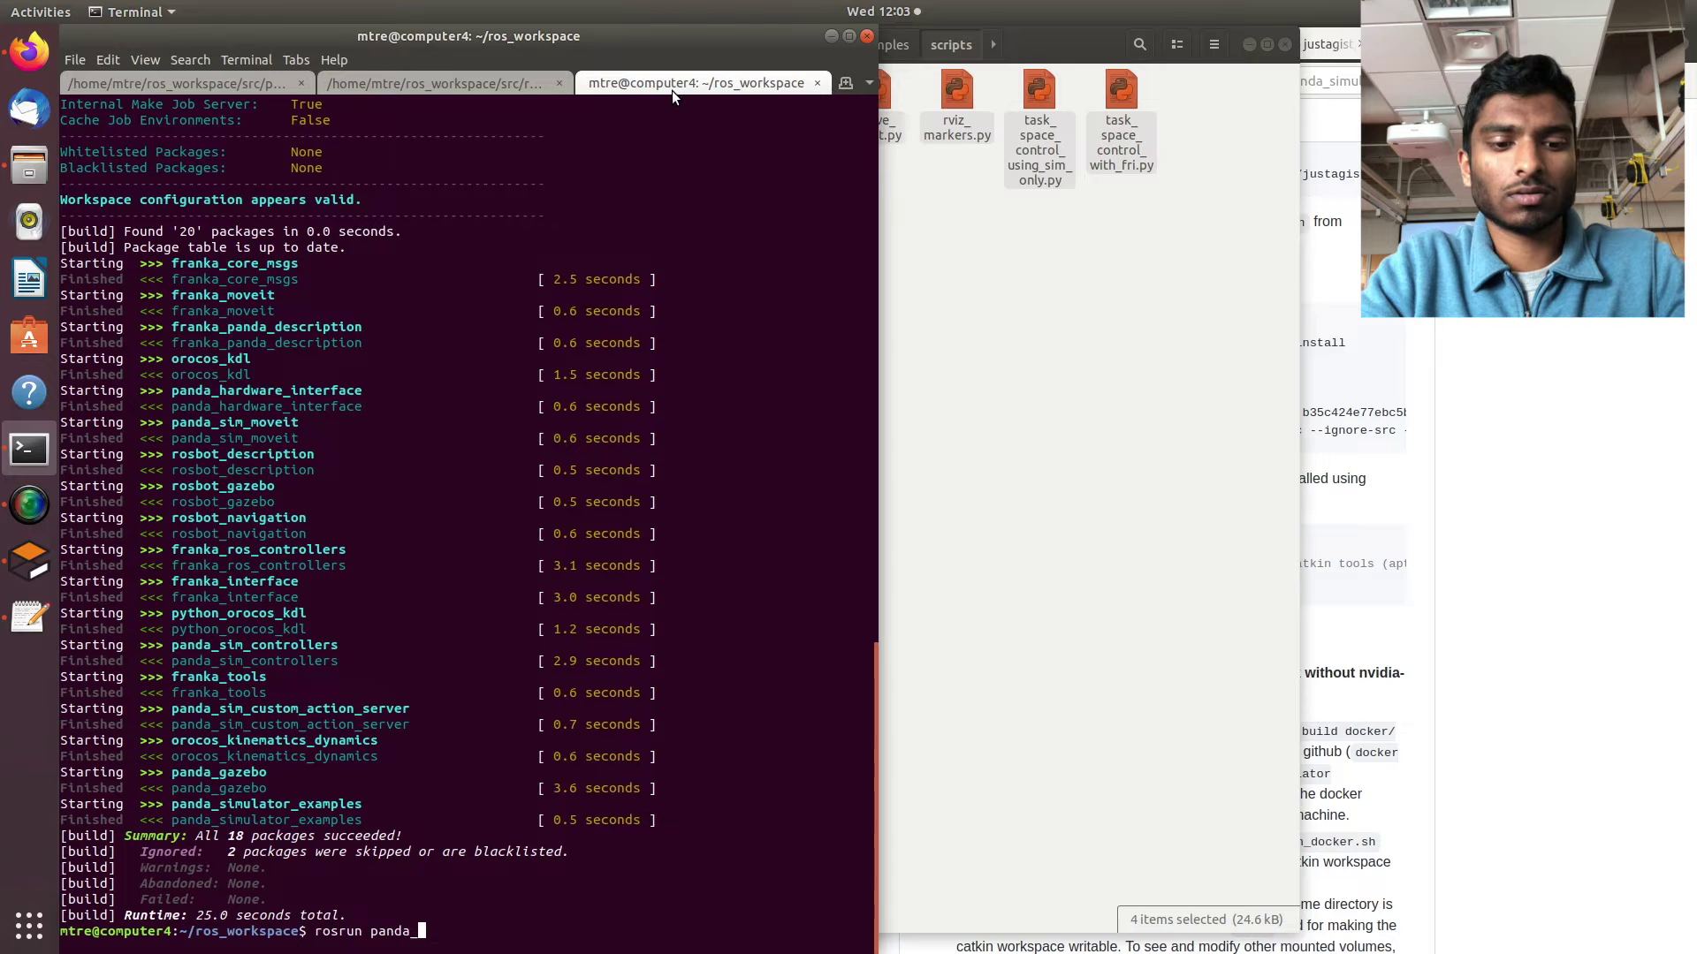
type("ga")
key("Tab")
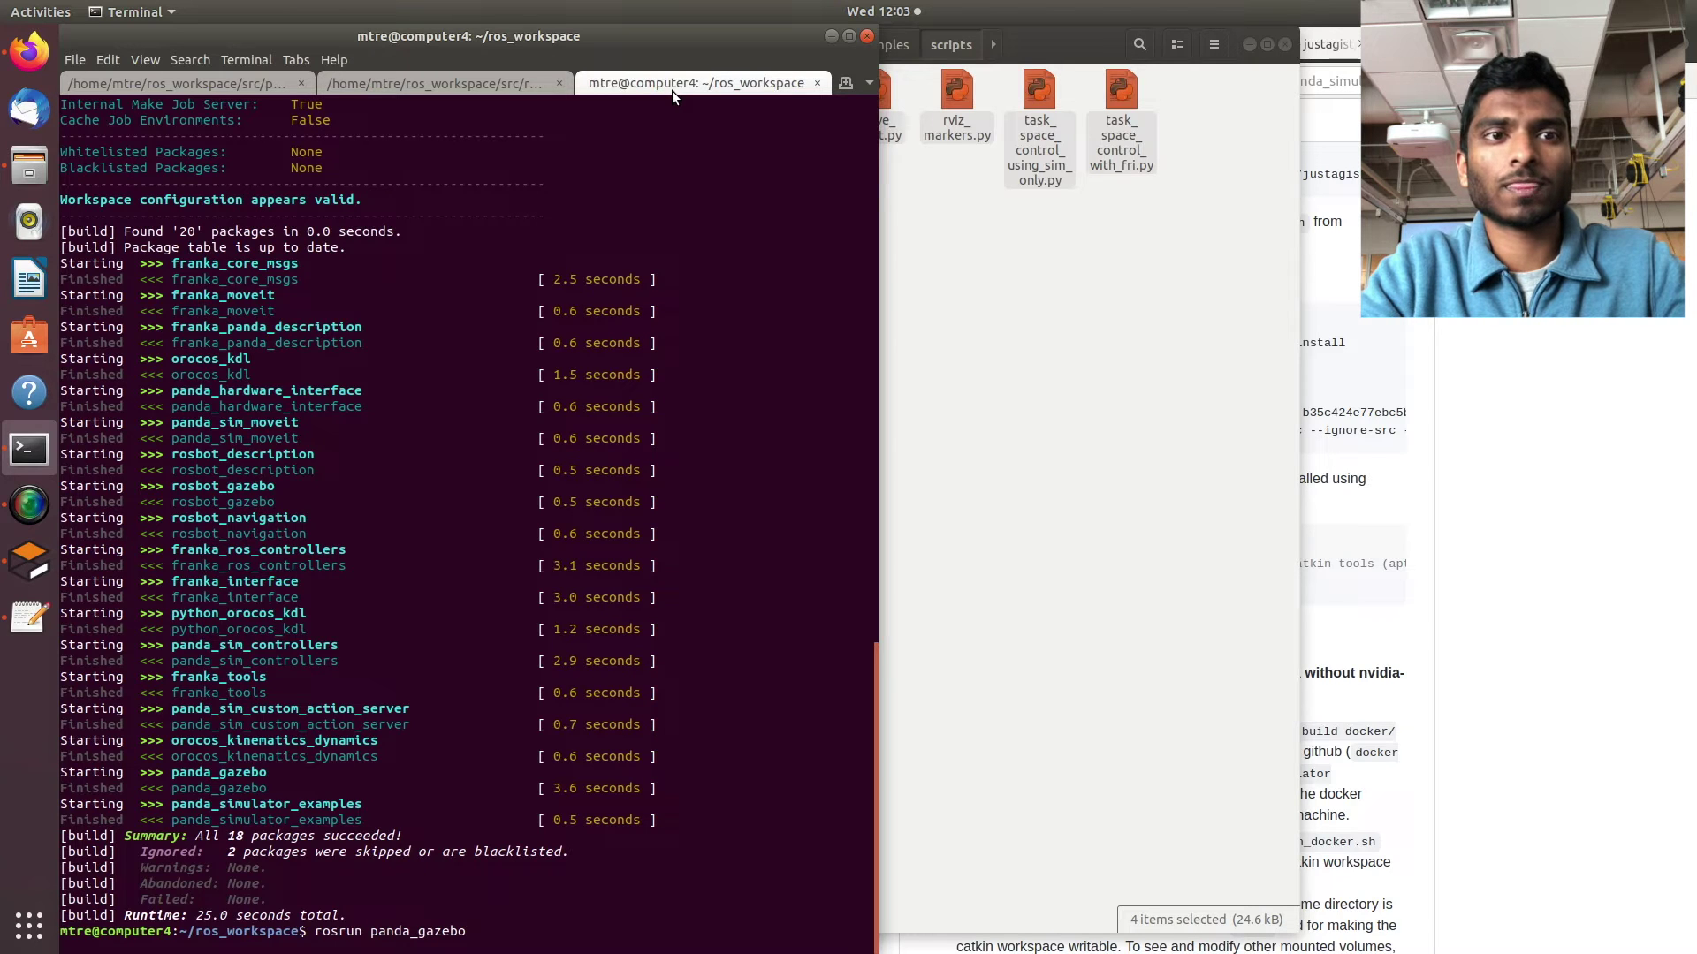
left_click(1117, 252)
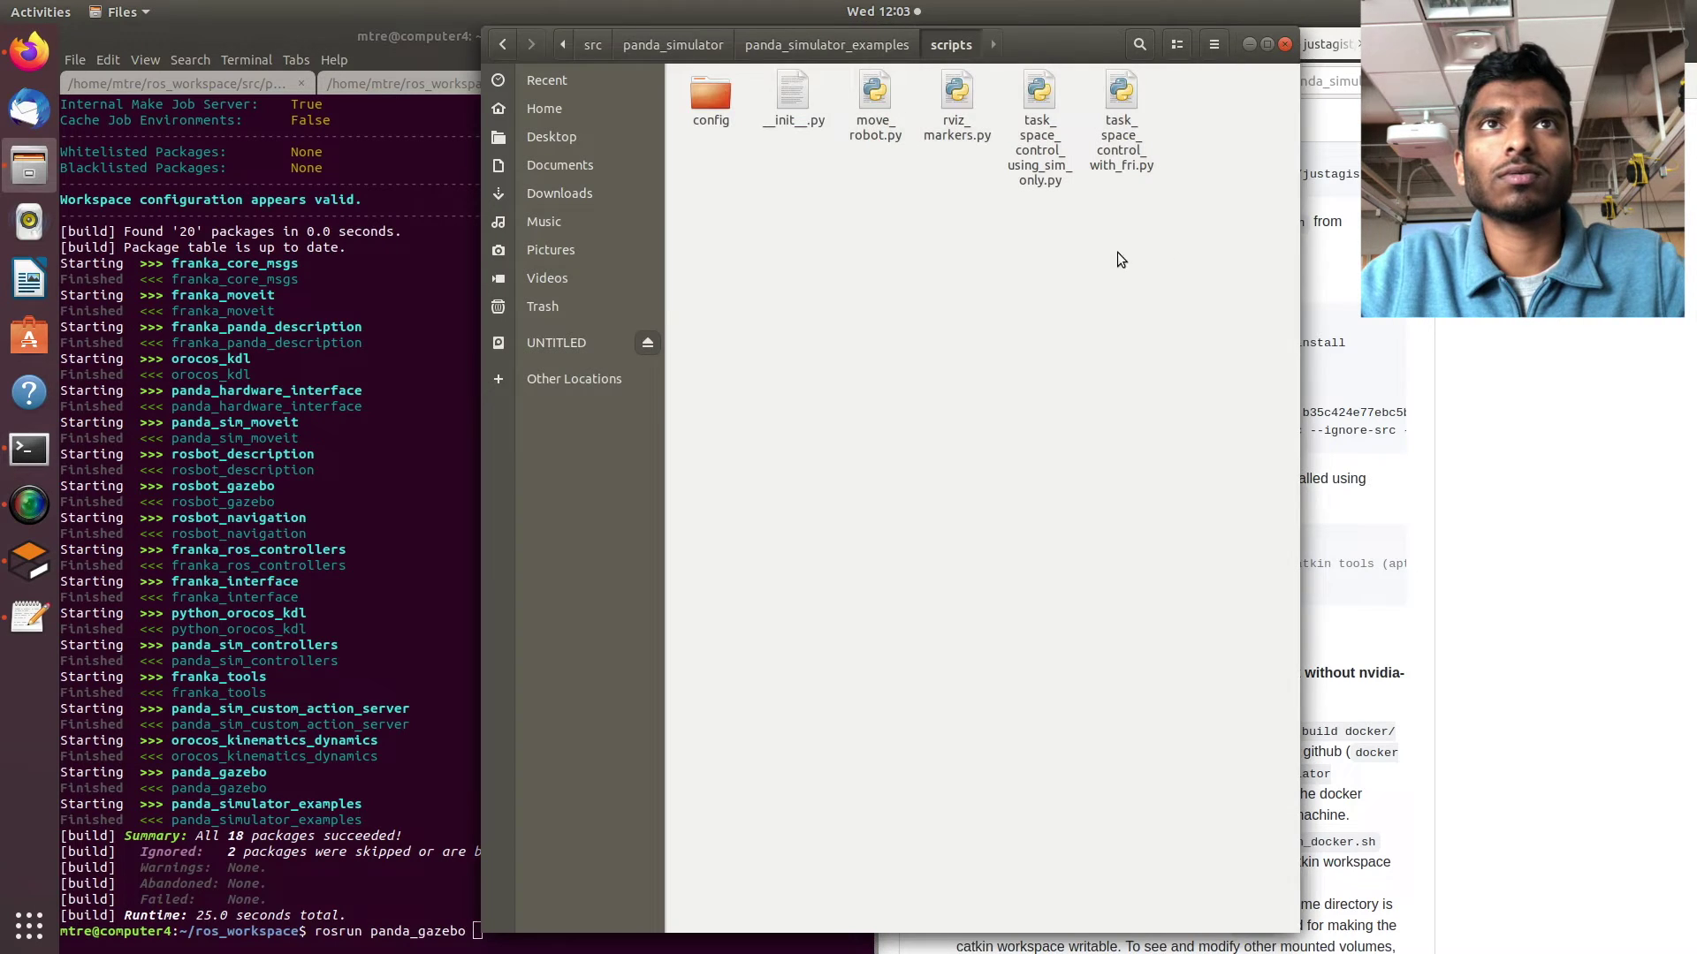
left_click(338, 611)
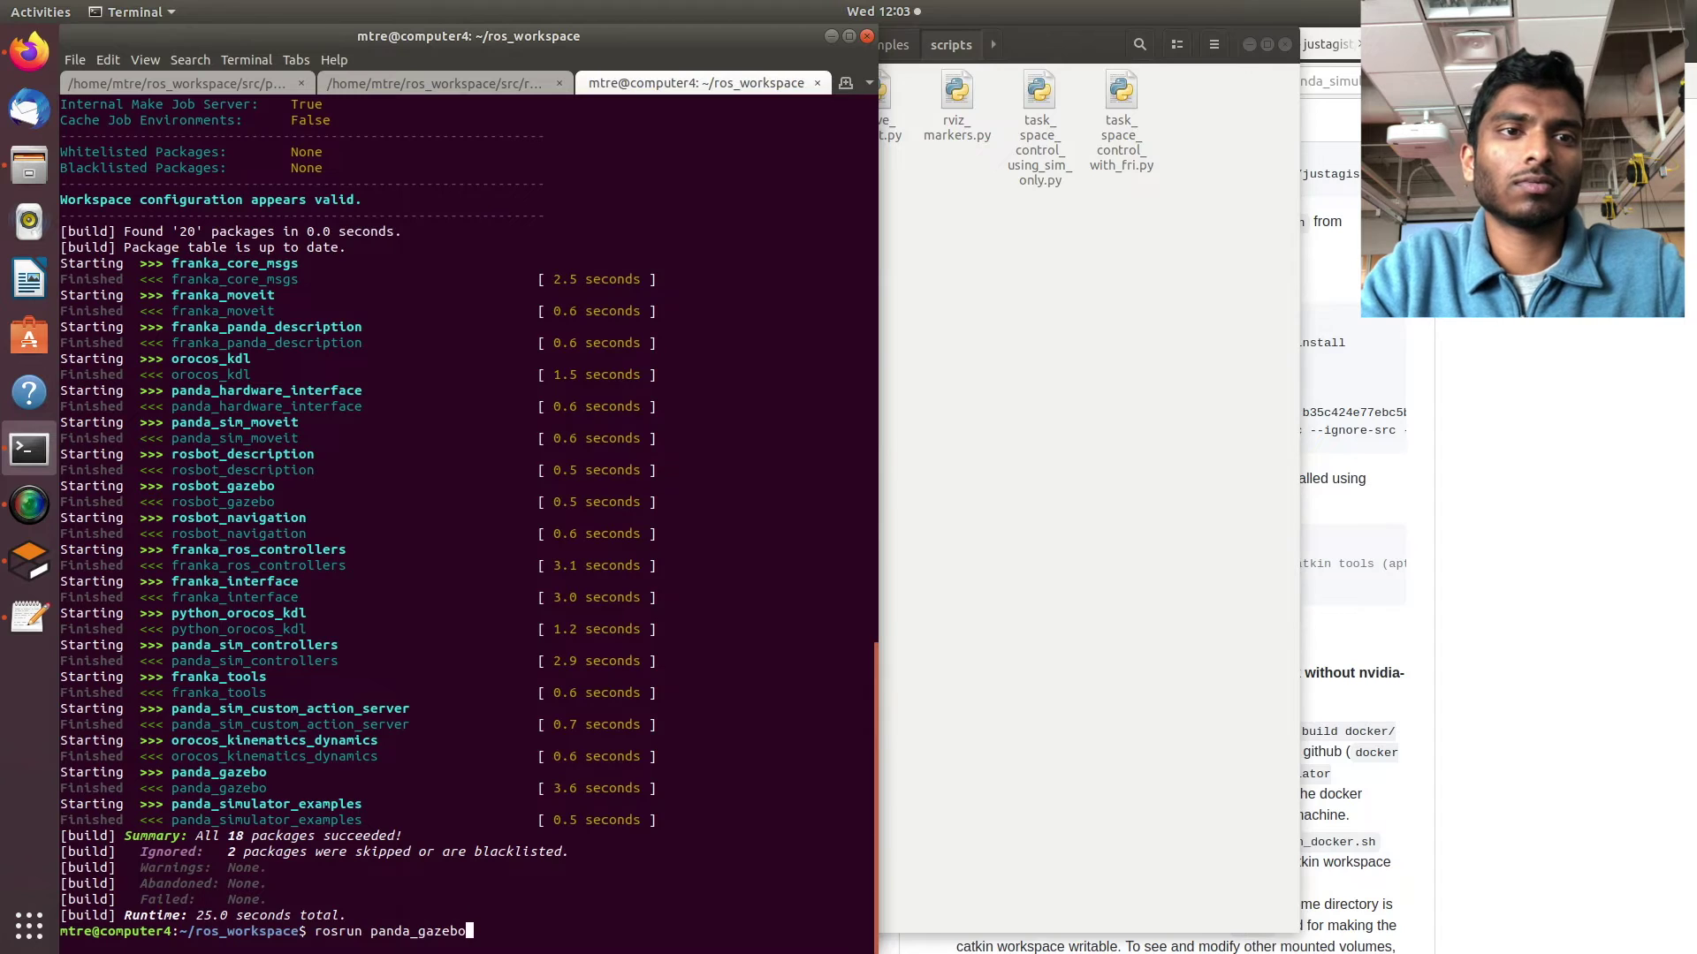
key("BackSpace")
key("BackSpace")
key("BackSpace")
key("BackSpace")
key("BackSpace")
key("BackSpace")
type("sim")
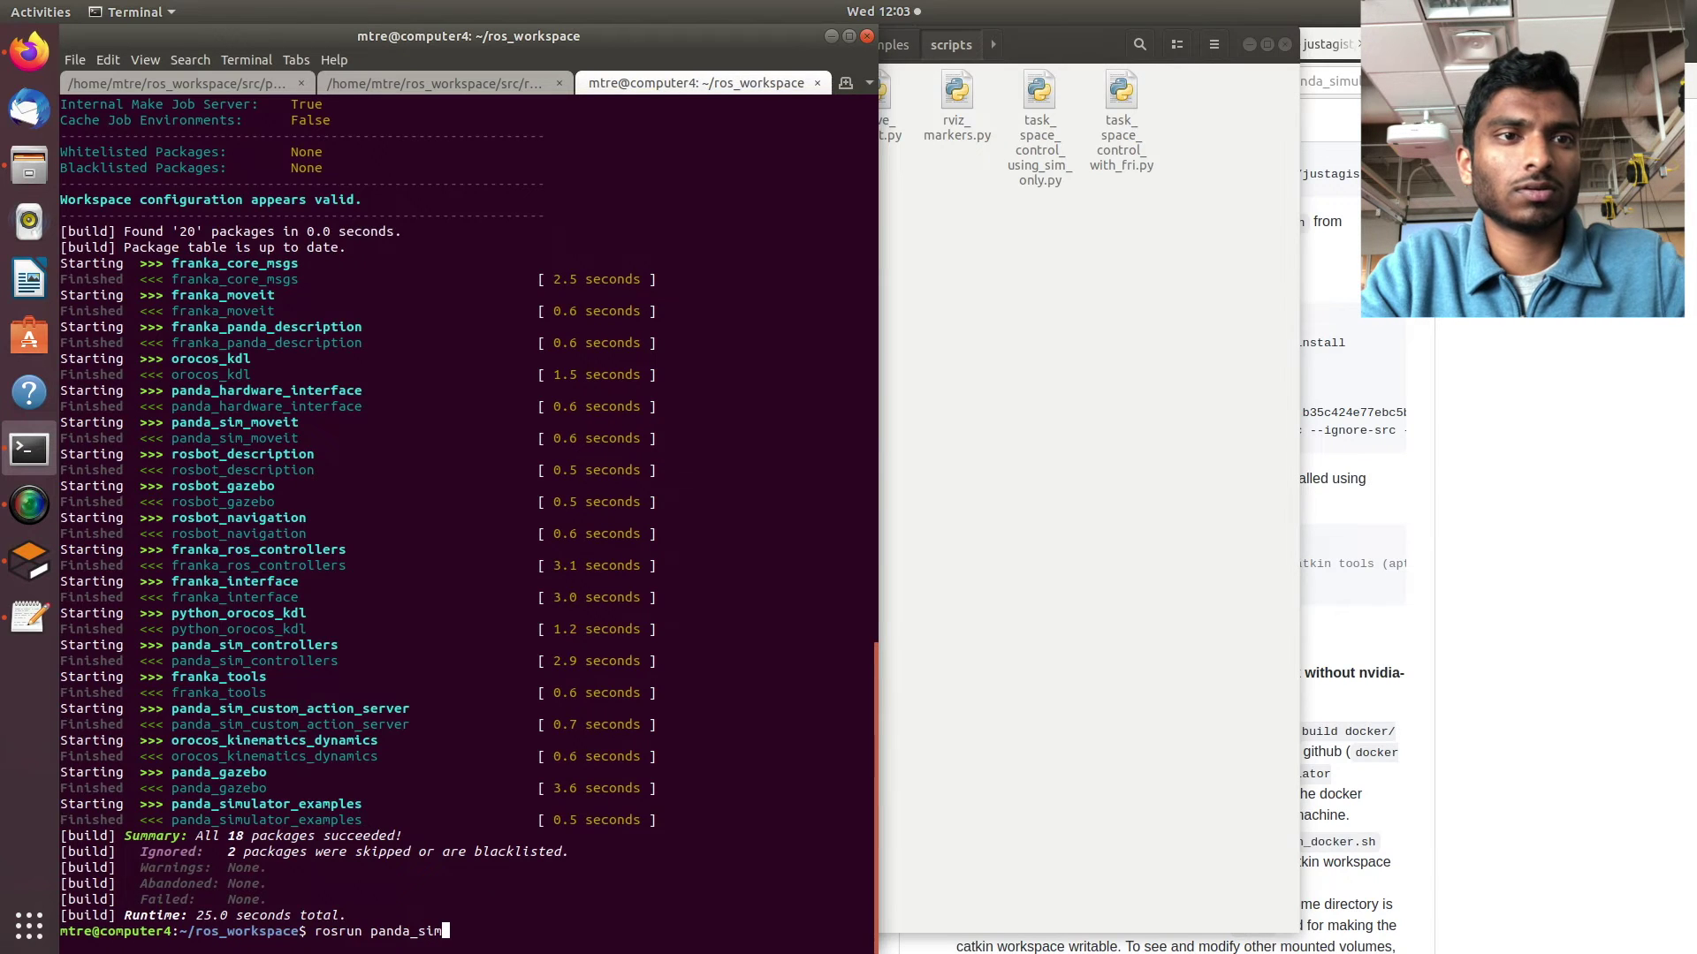
key("Tab")
key("Tab")
key("Tab")
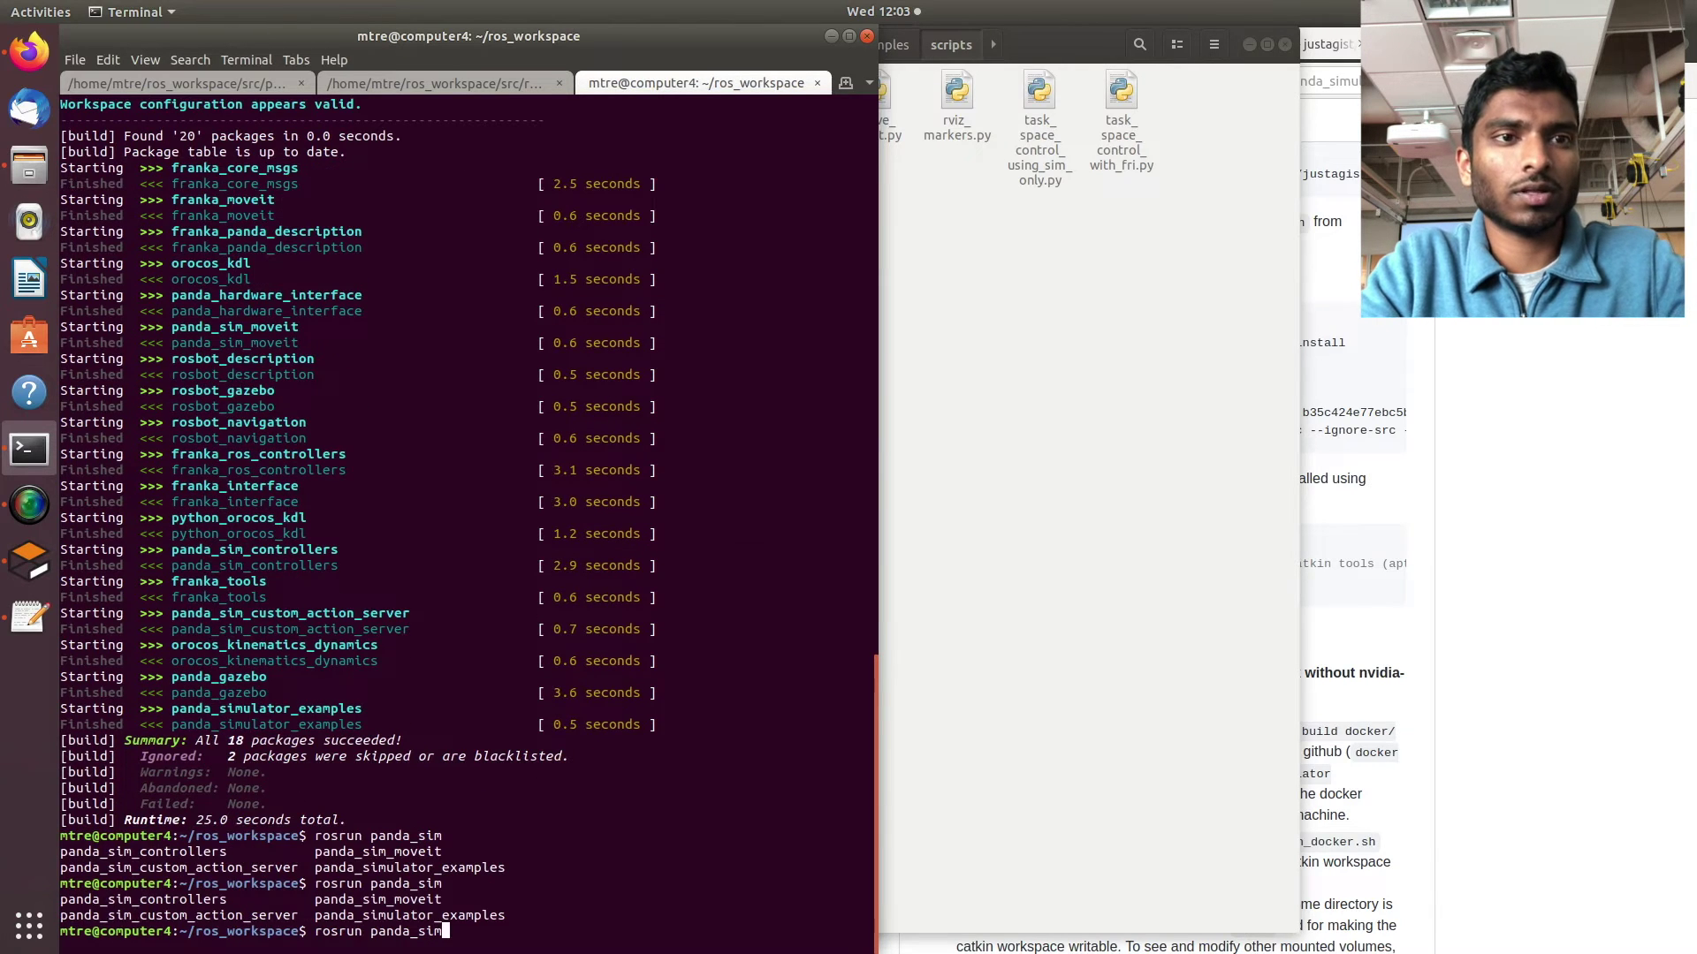
type("ulator_")
key("Tab")
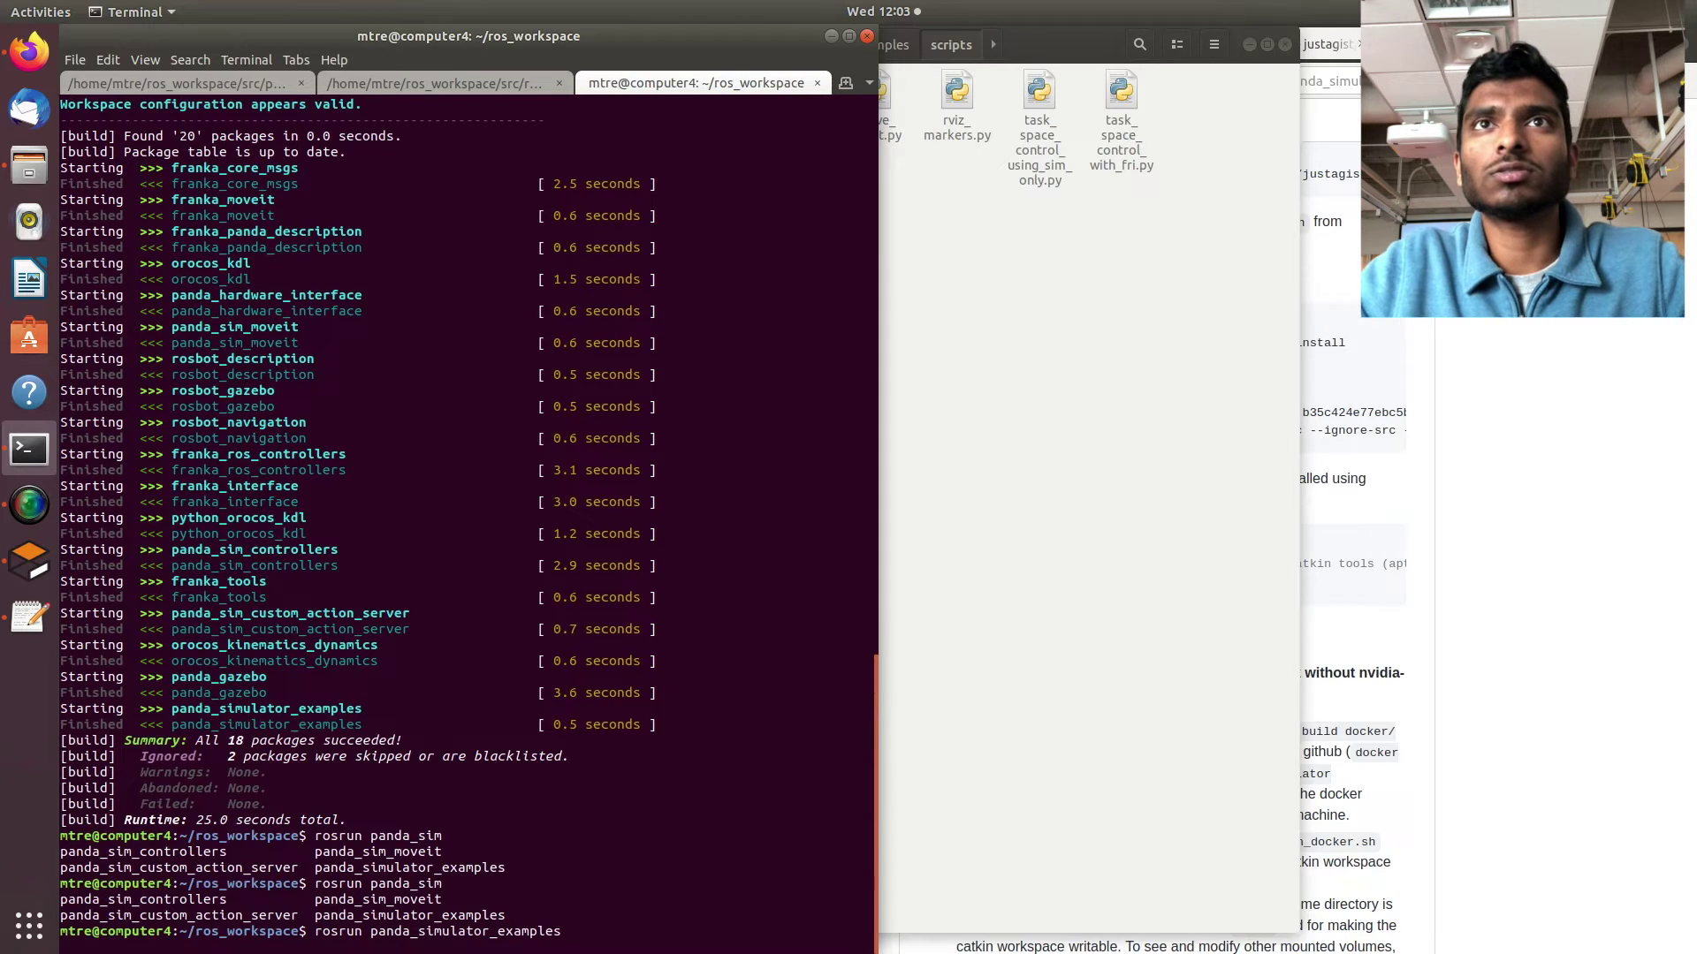
Complete the script name to move_robot.py and run the node.
left_click(981, 795)
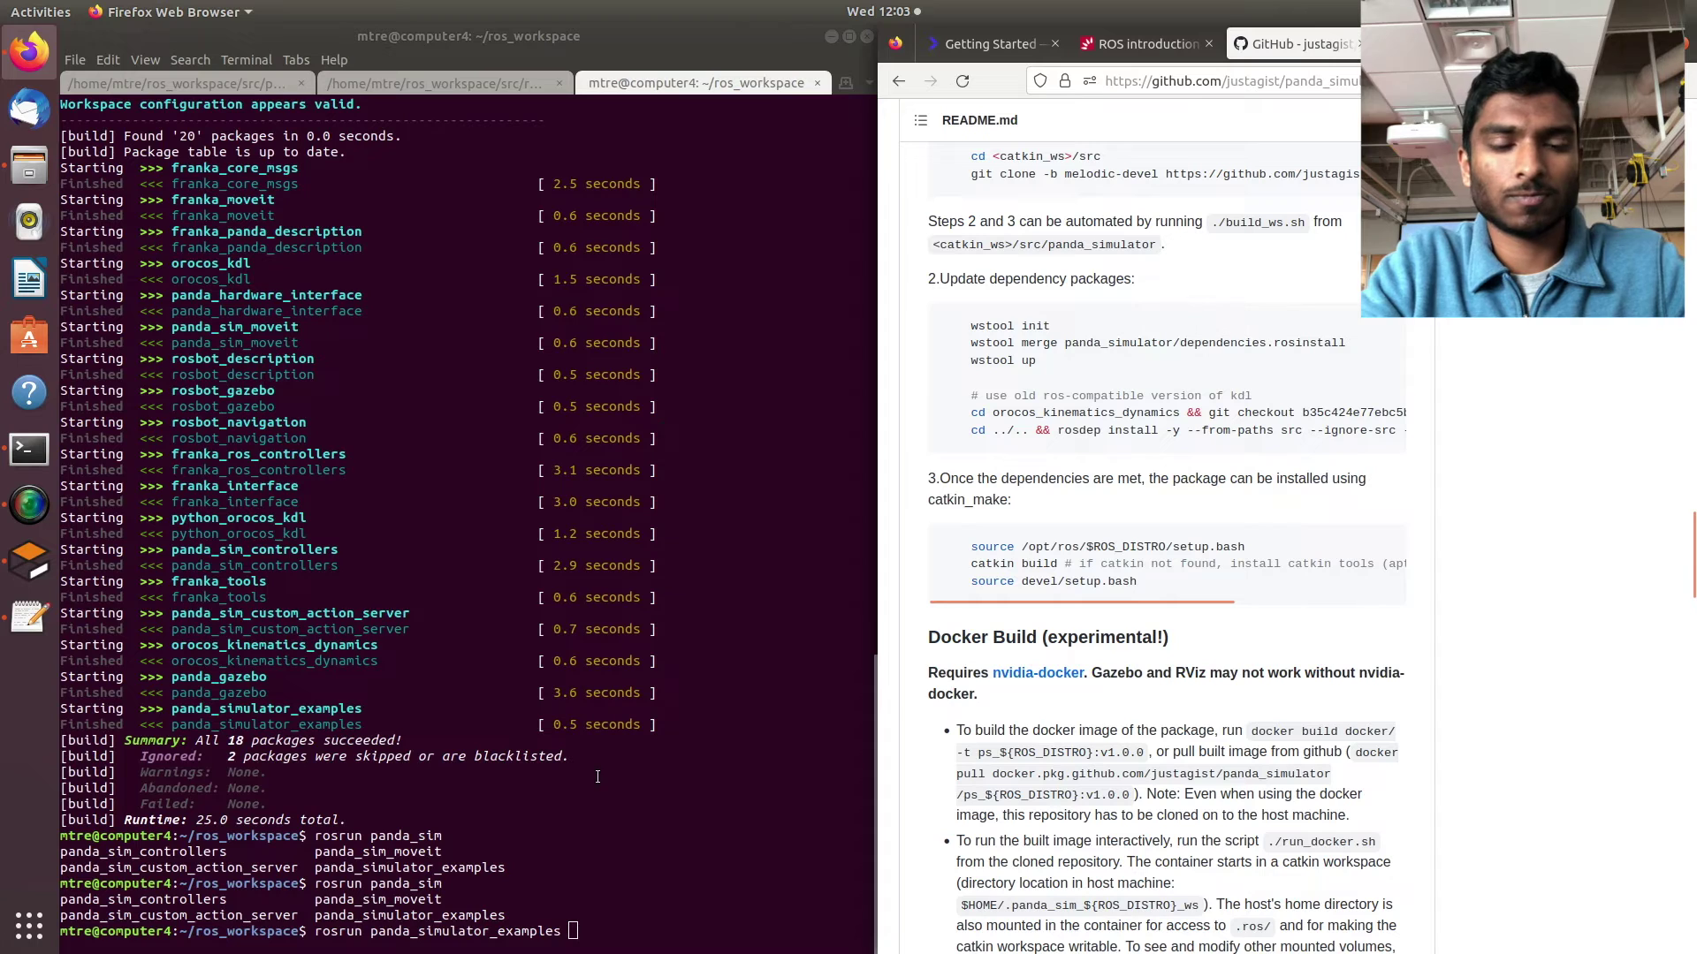
left_click(601, 817)
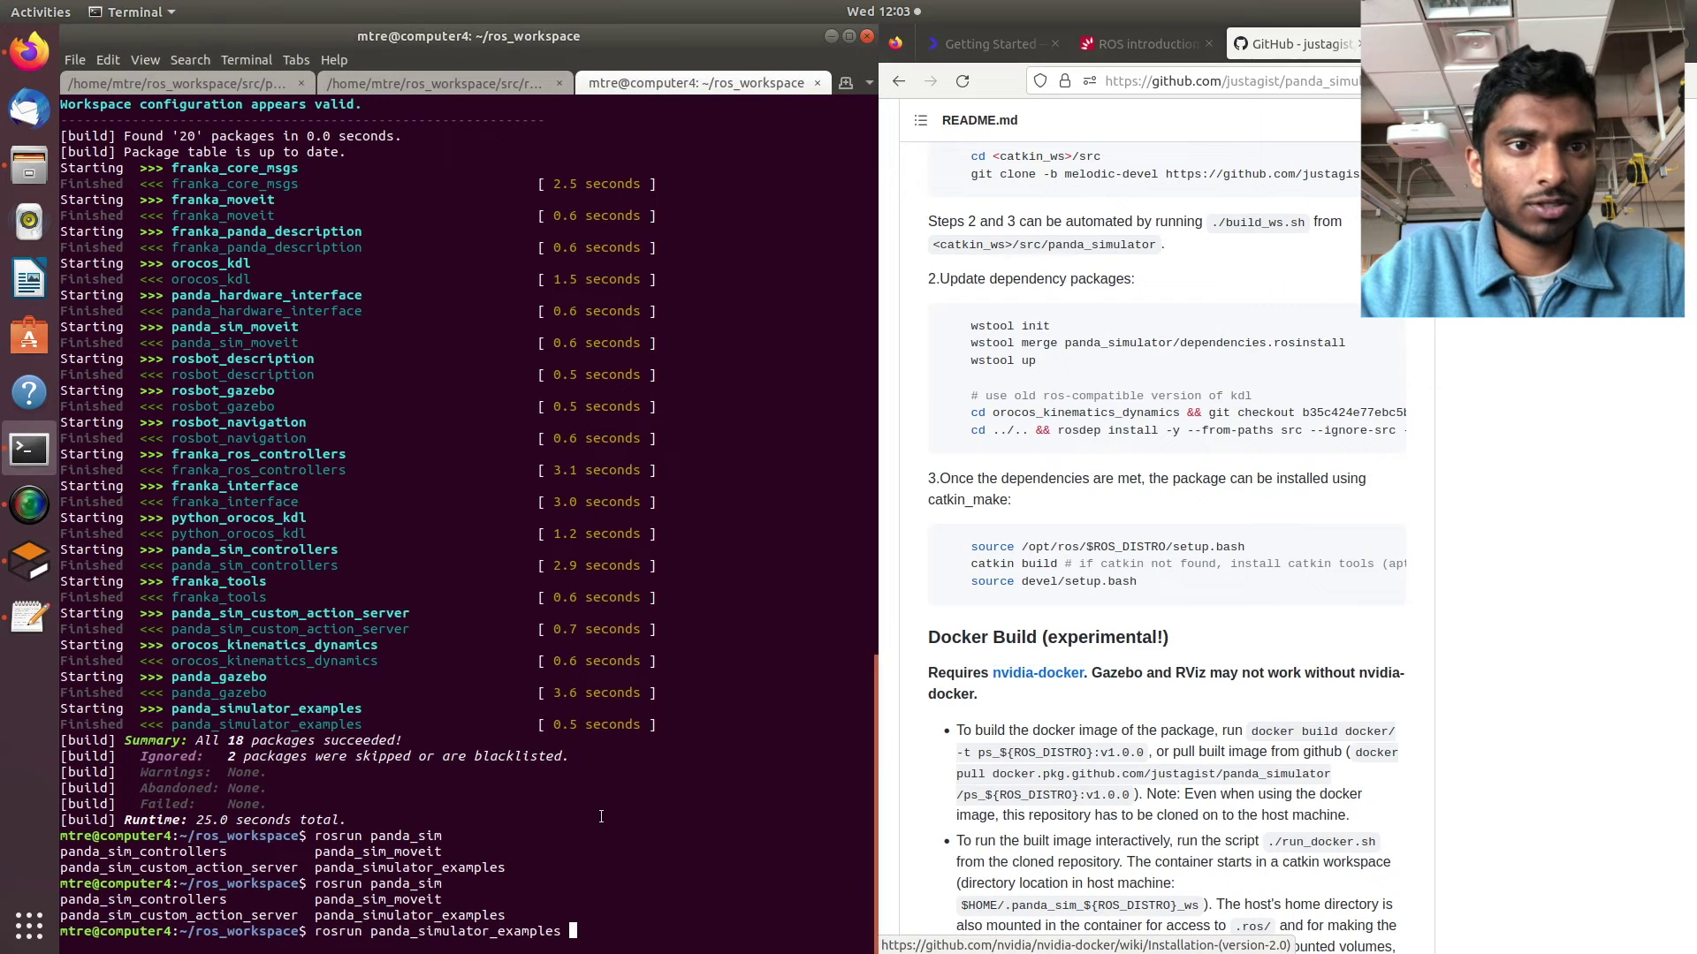
key("Tab")
key("Tab")
key("Tab")
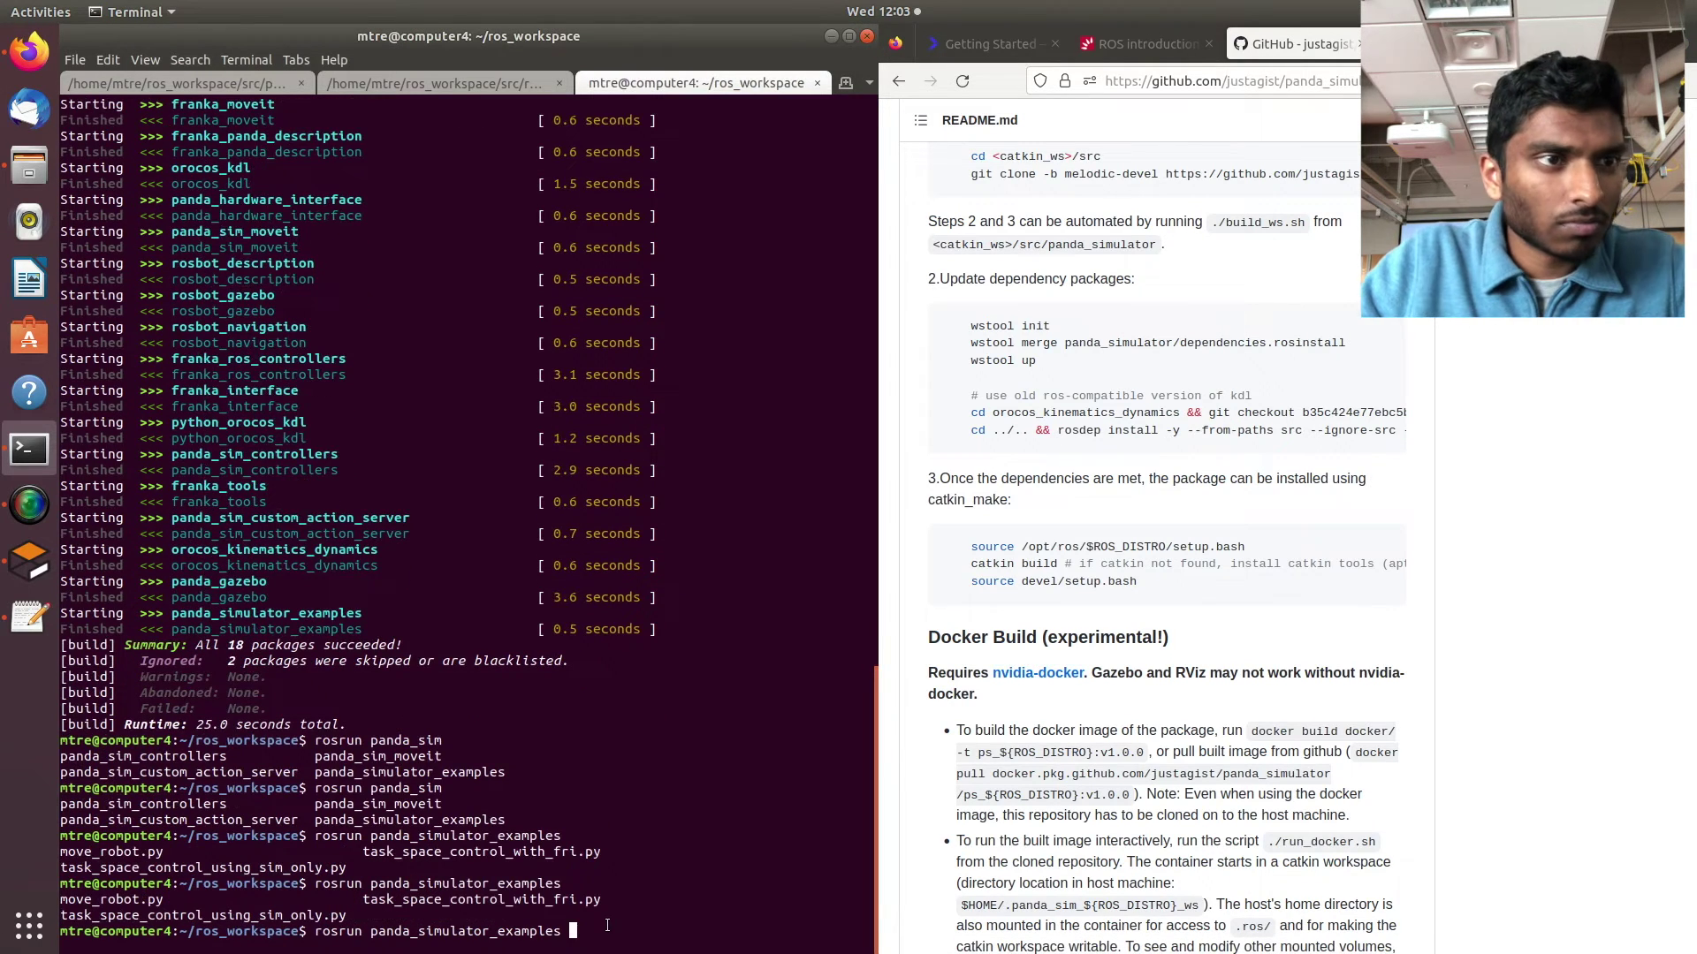
type("moe")
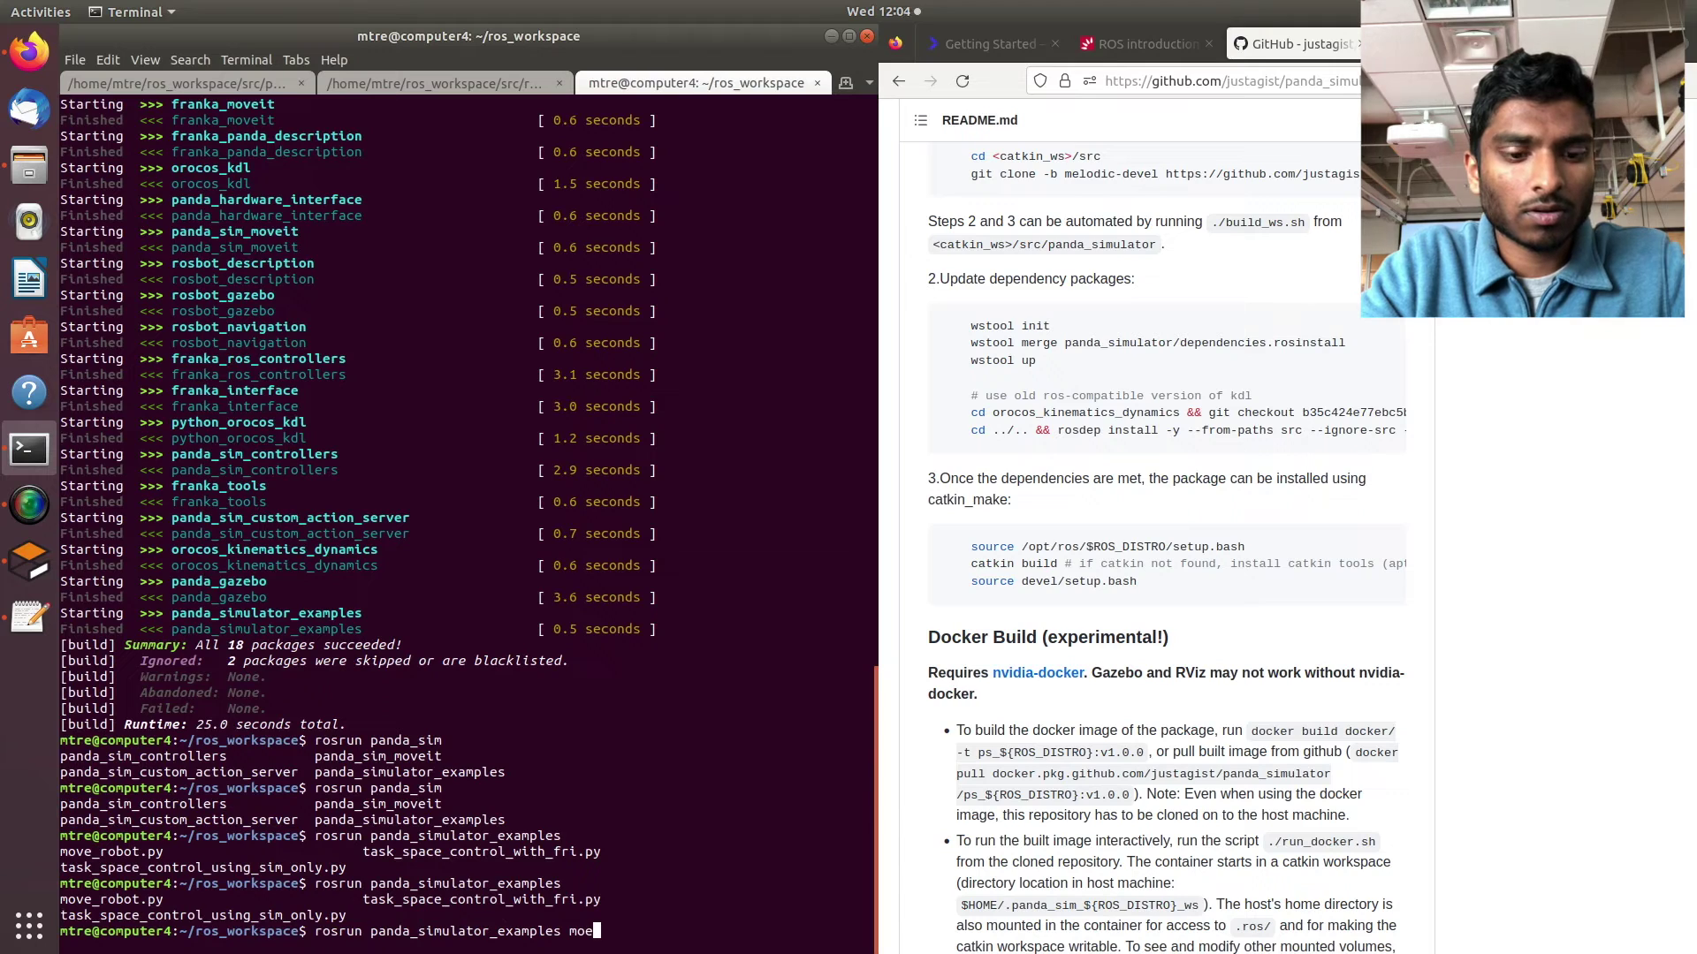
key("BackSpace")
type("ve_ros")
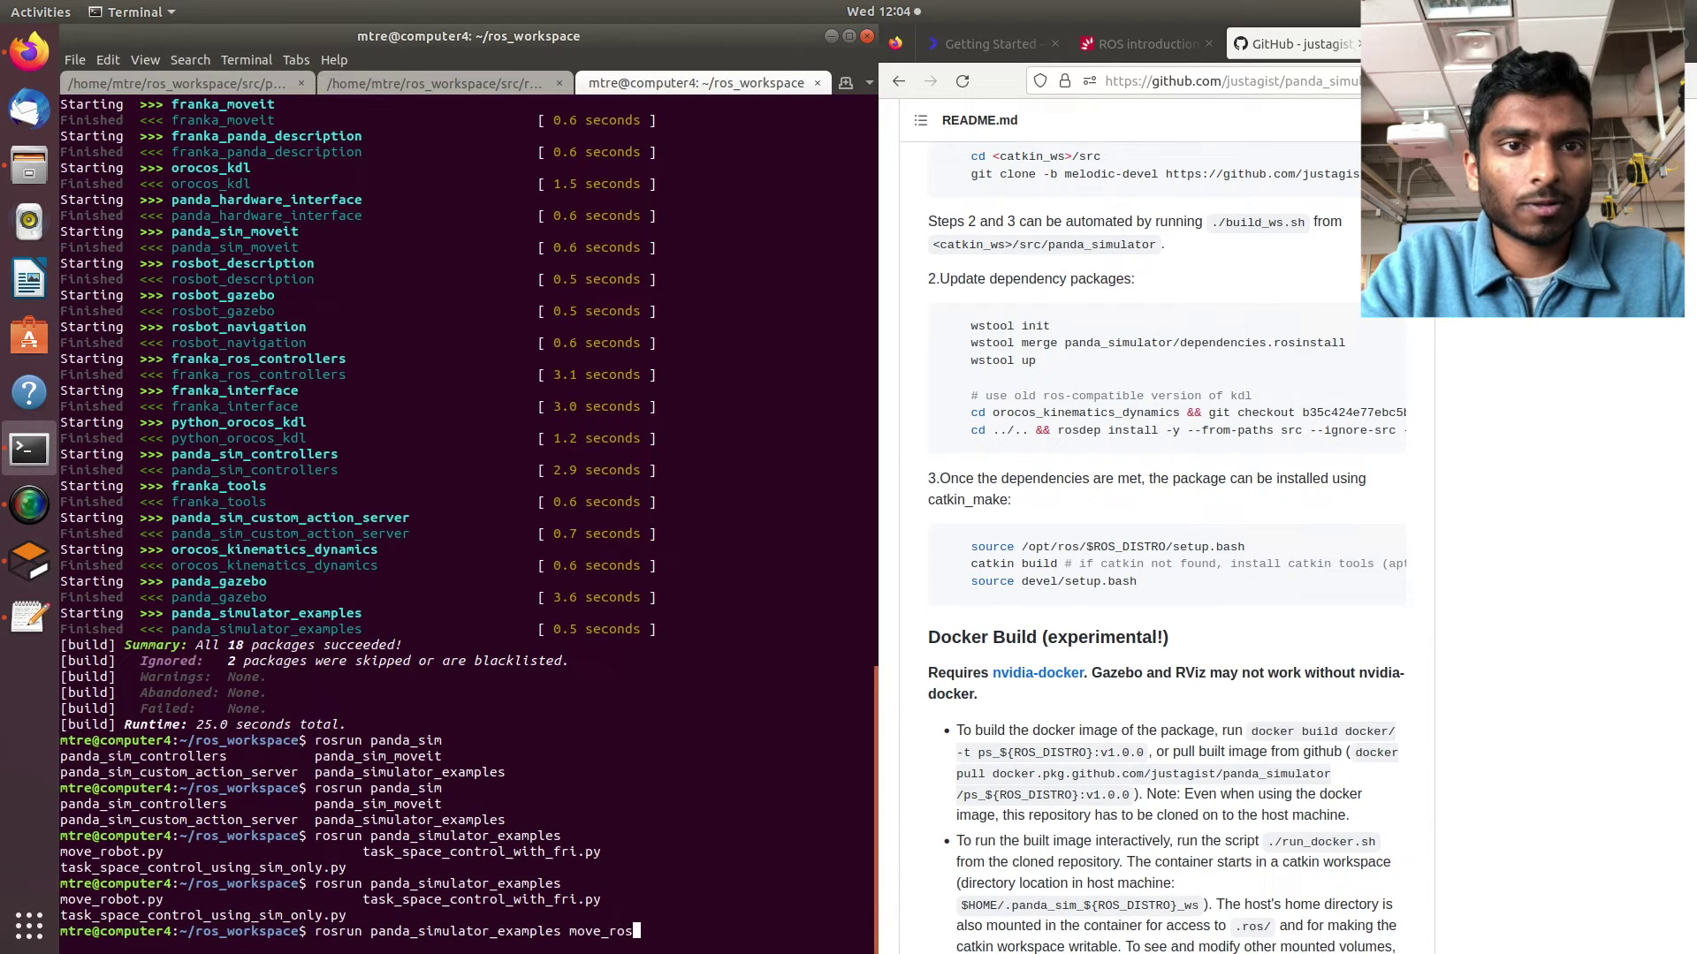
key("BackSpace")
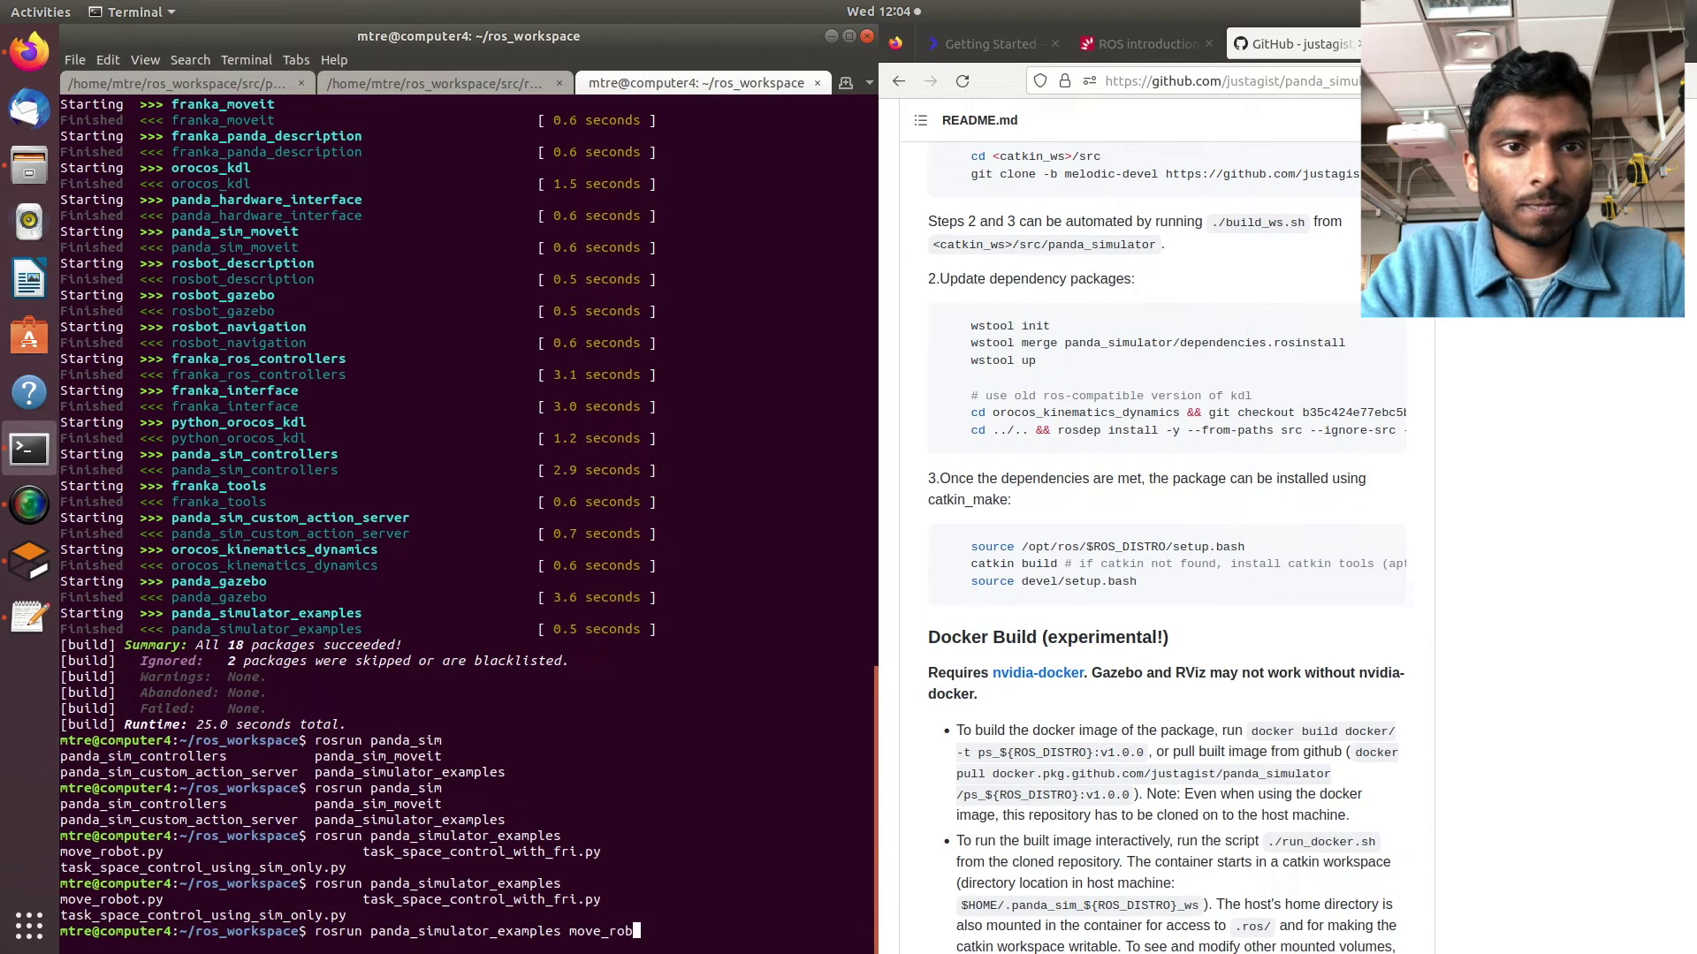
key("Tab")
key("Return")
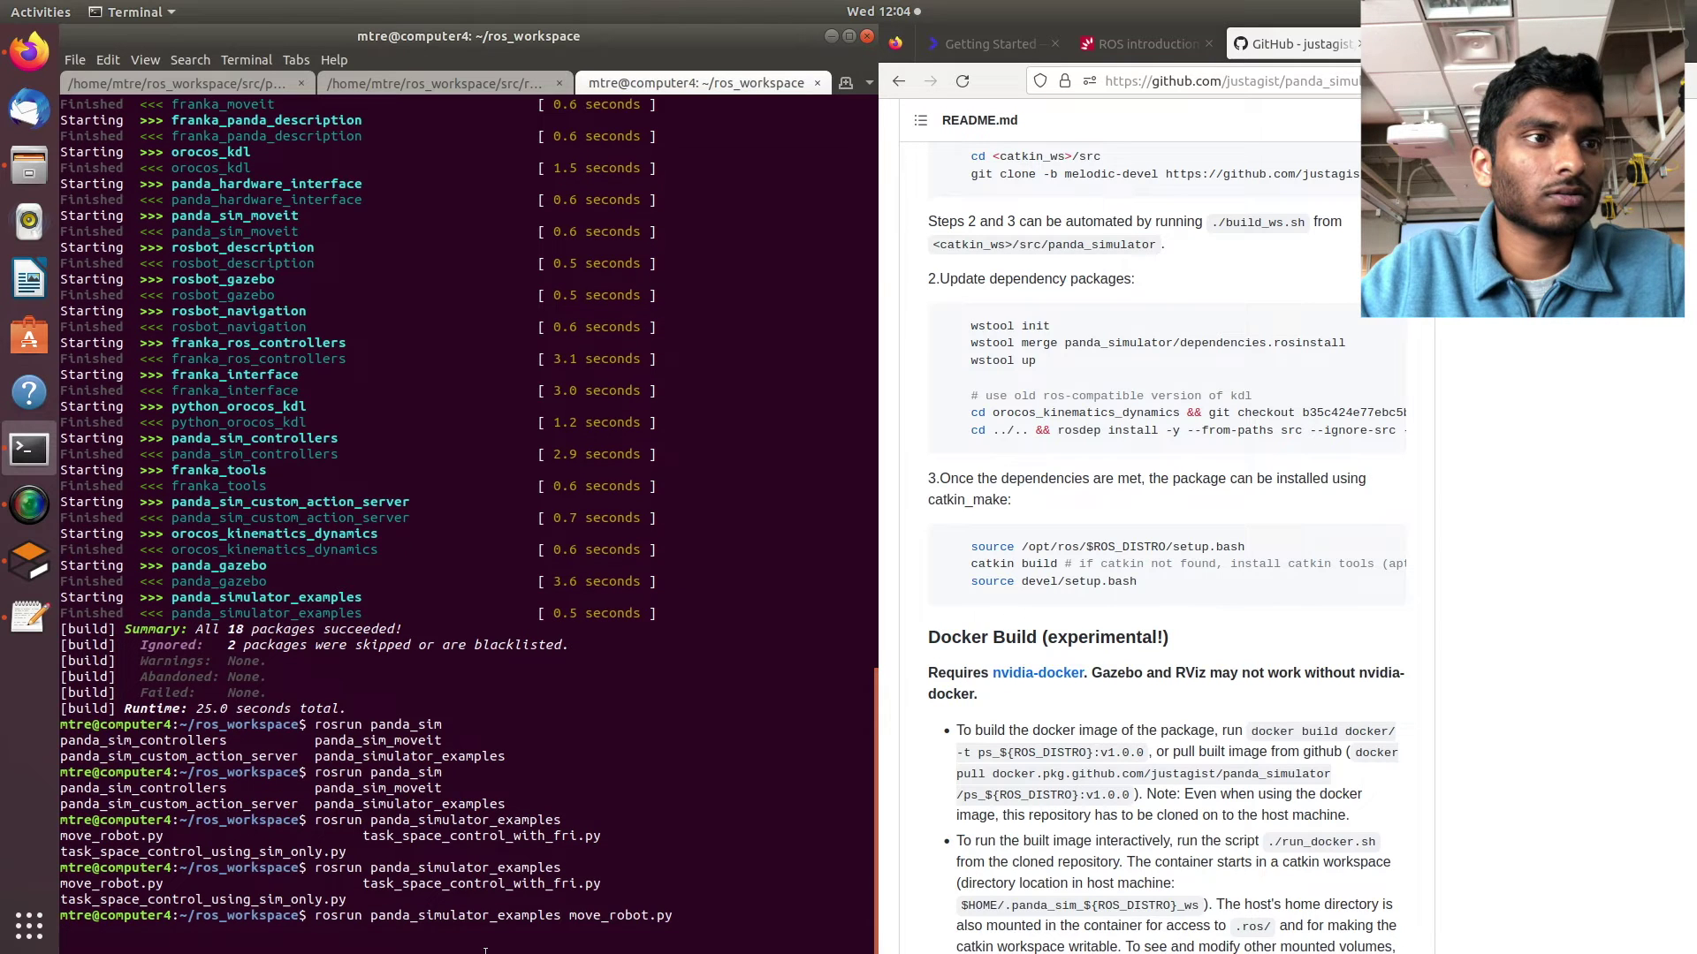
left_click(22, 564)
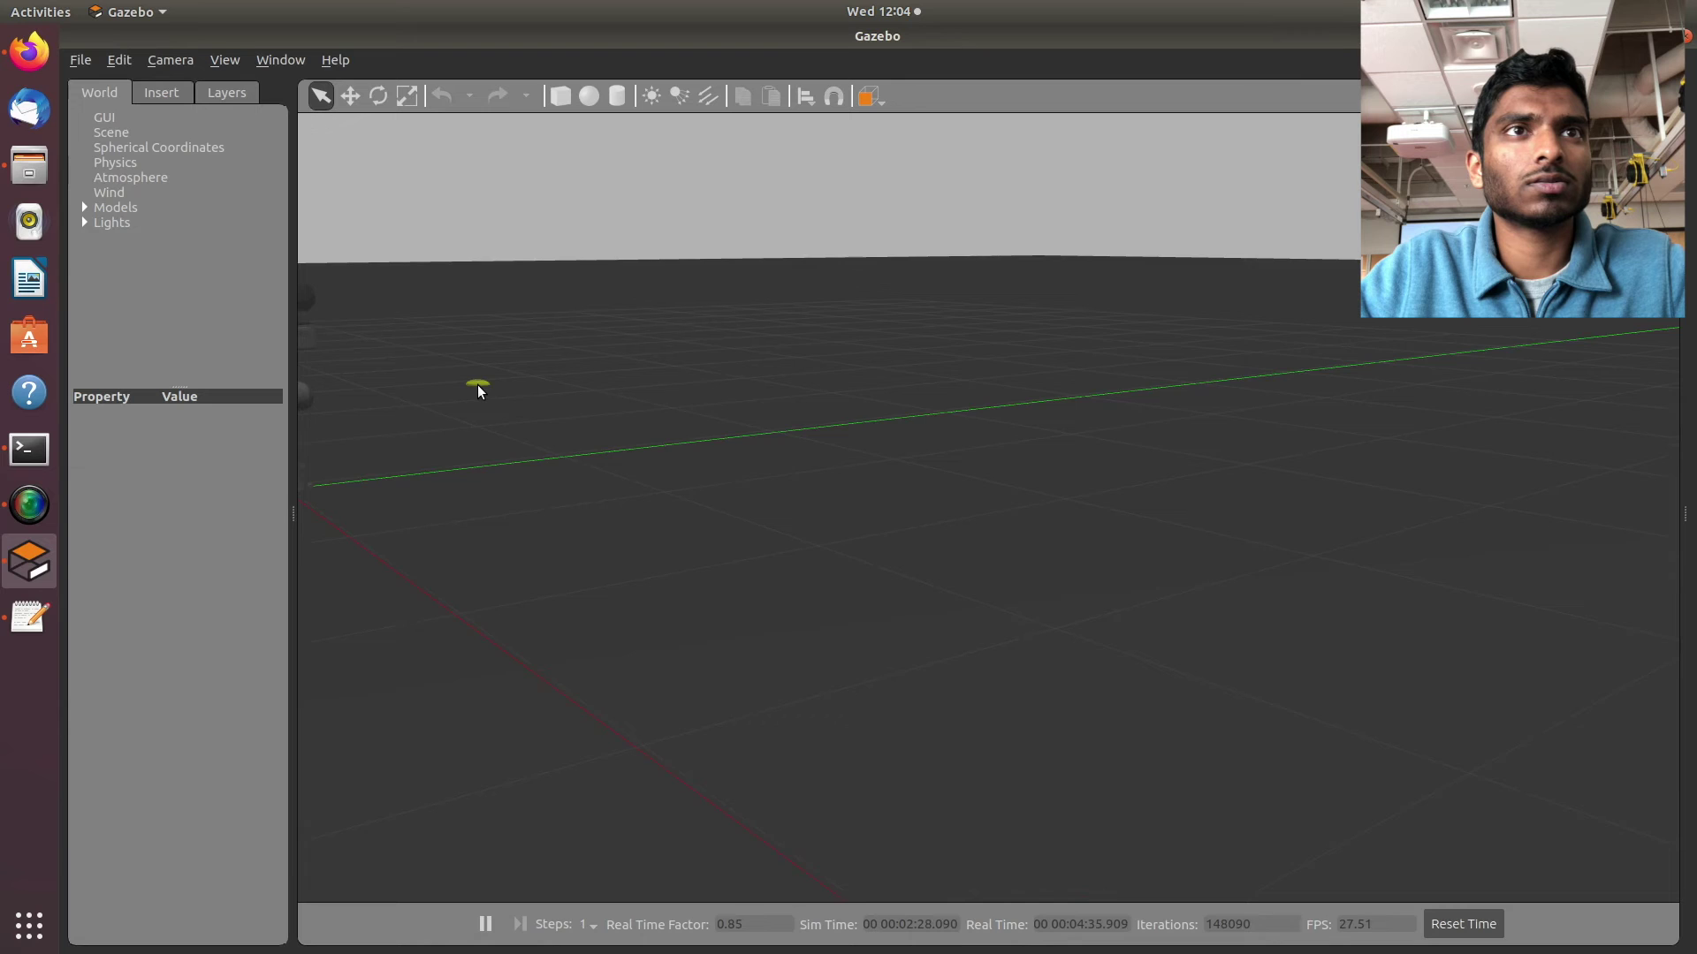
Orbit and zoom onto the panda arm, then snap Gazebo to the right half beside the terminal.
middle_click_drag(478, 391, 557, 399)
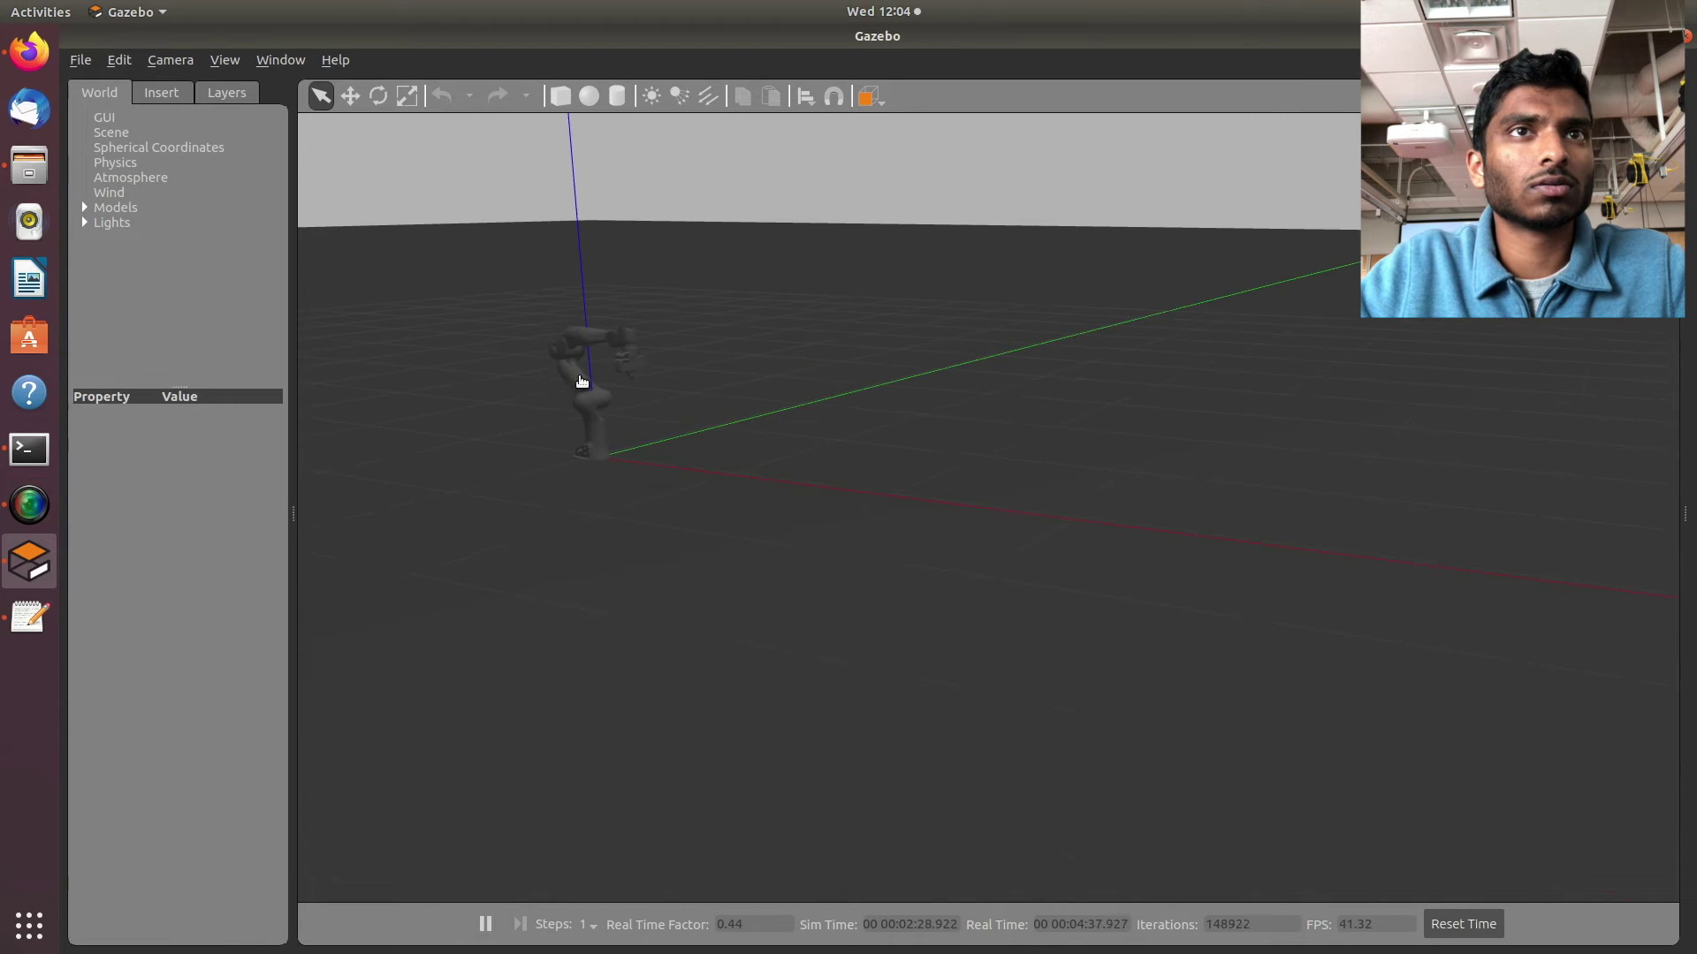
scroll(566, 378, "up", 5)
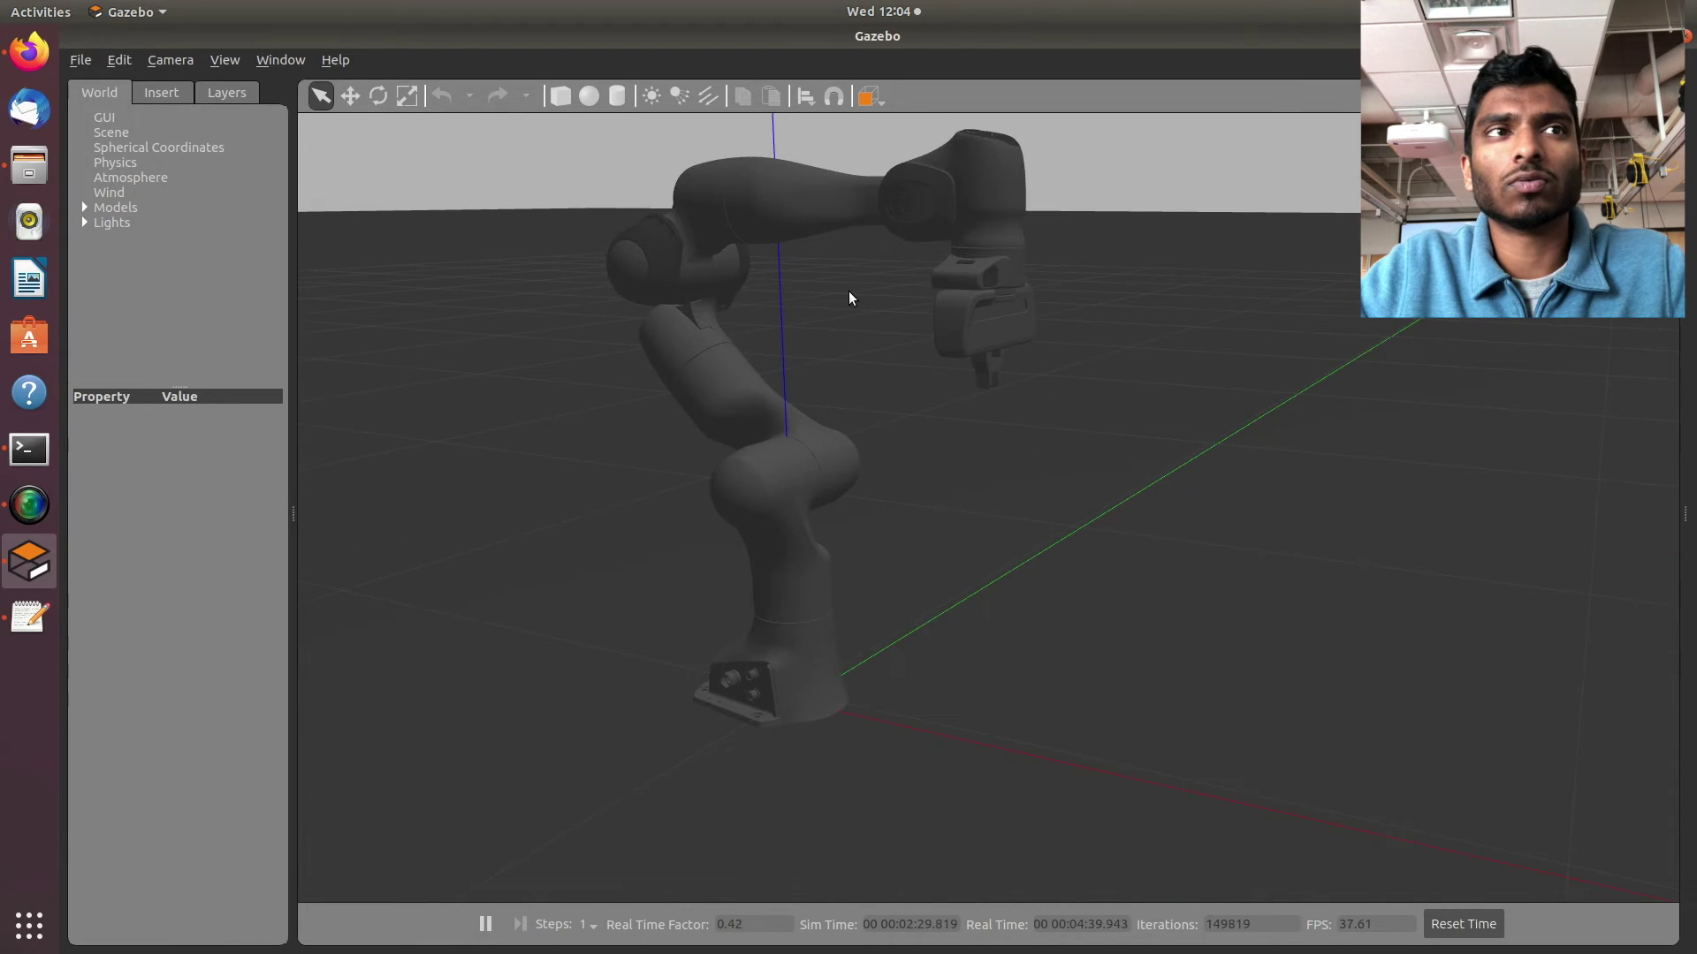
middle_click_drag(941, 396, 455, 273)
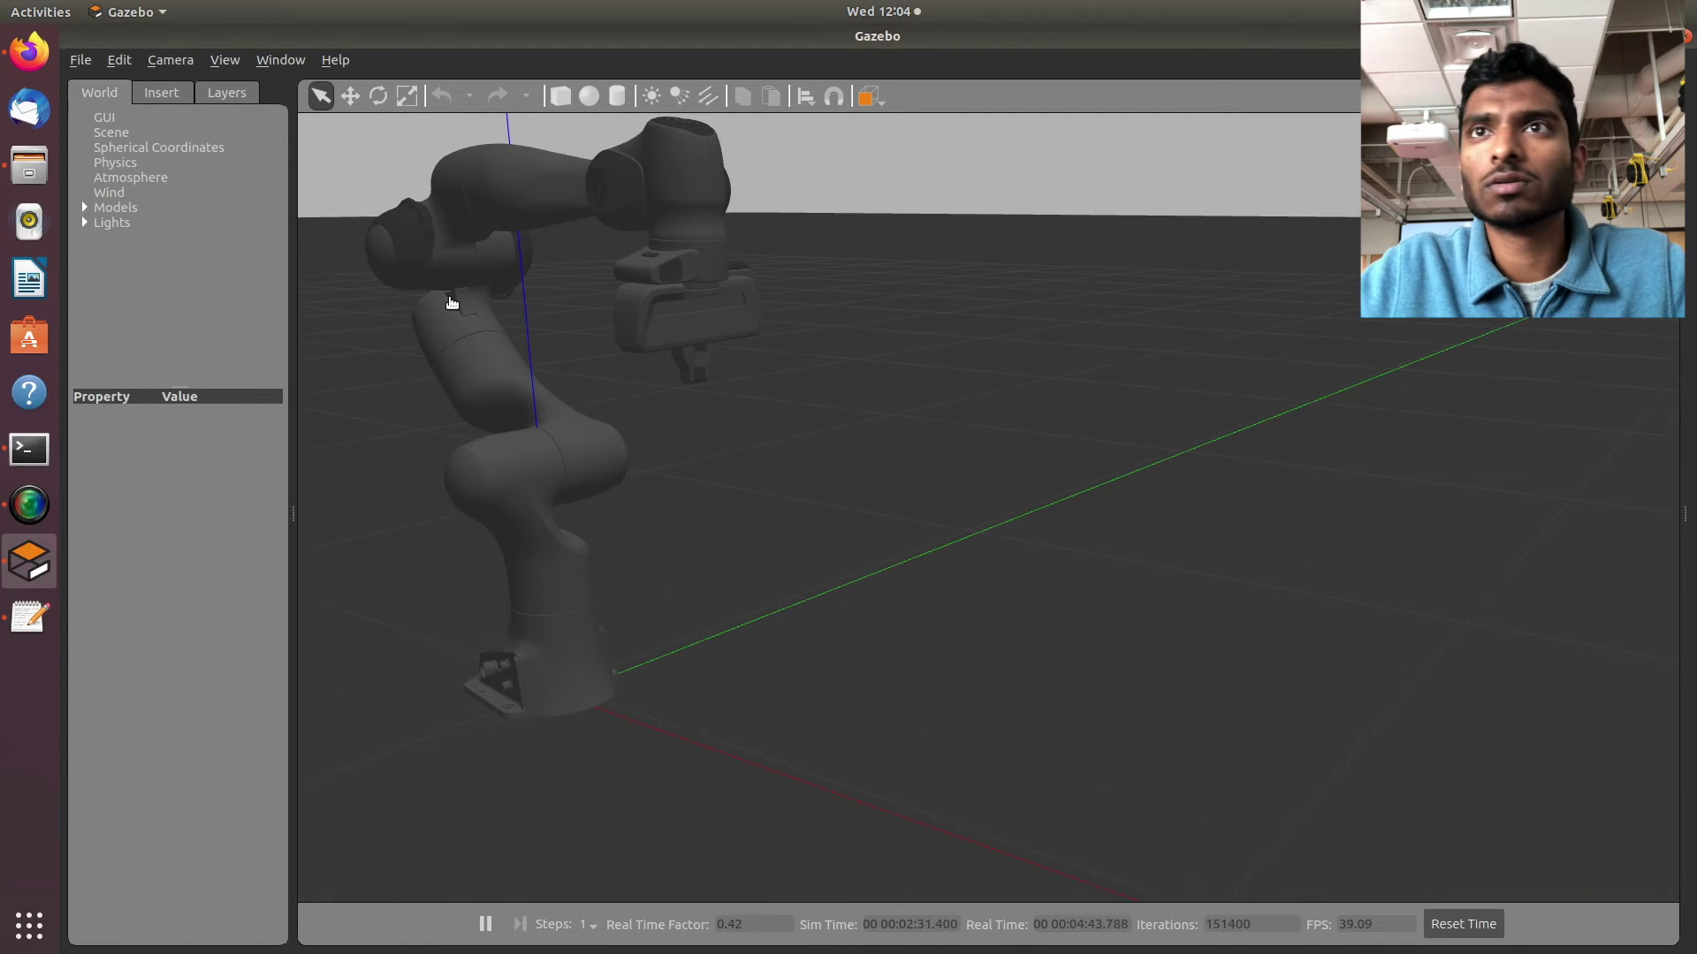
key("super+Right")
scroll(1190, 384, "up", 4)
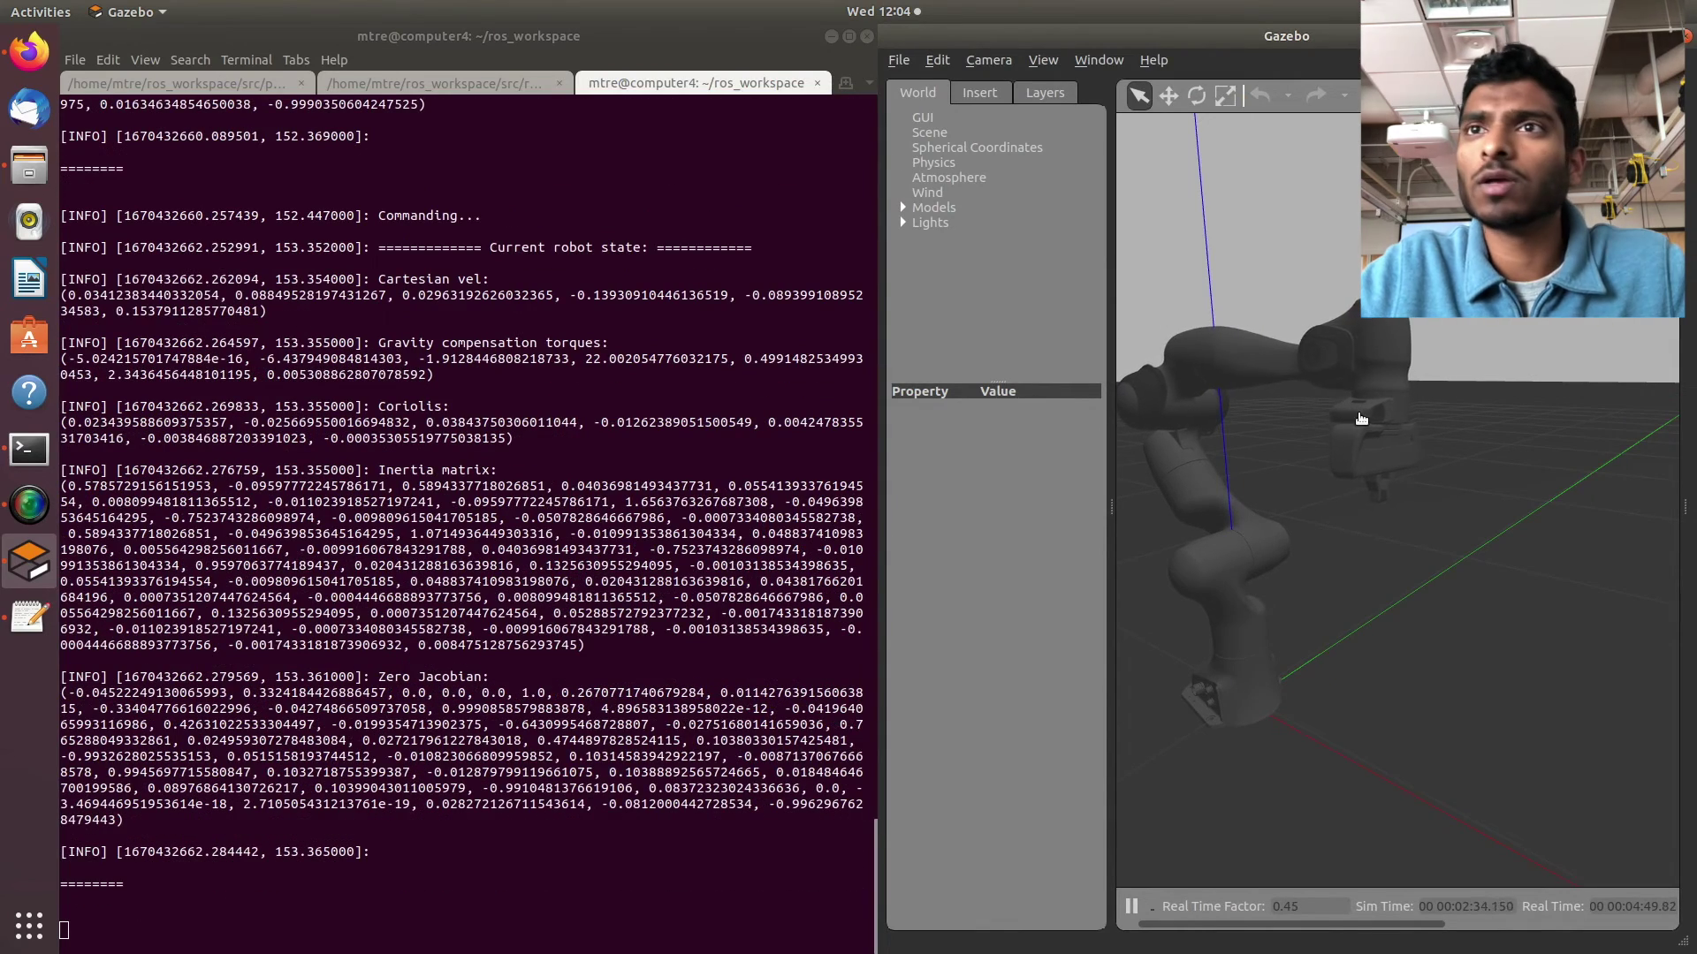
scroll(1362, 408, "down", 6)
scroll(1308, 813, "up", 5)
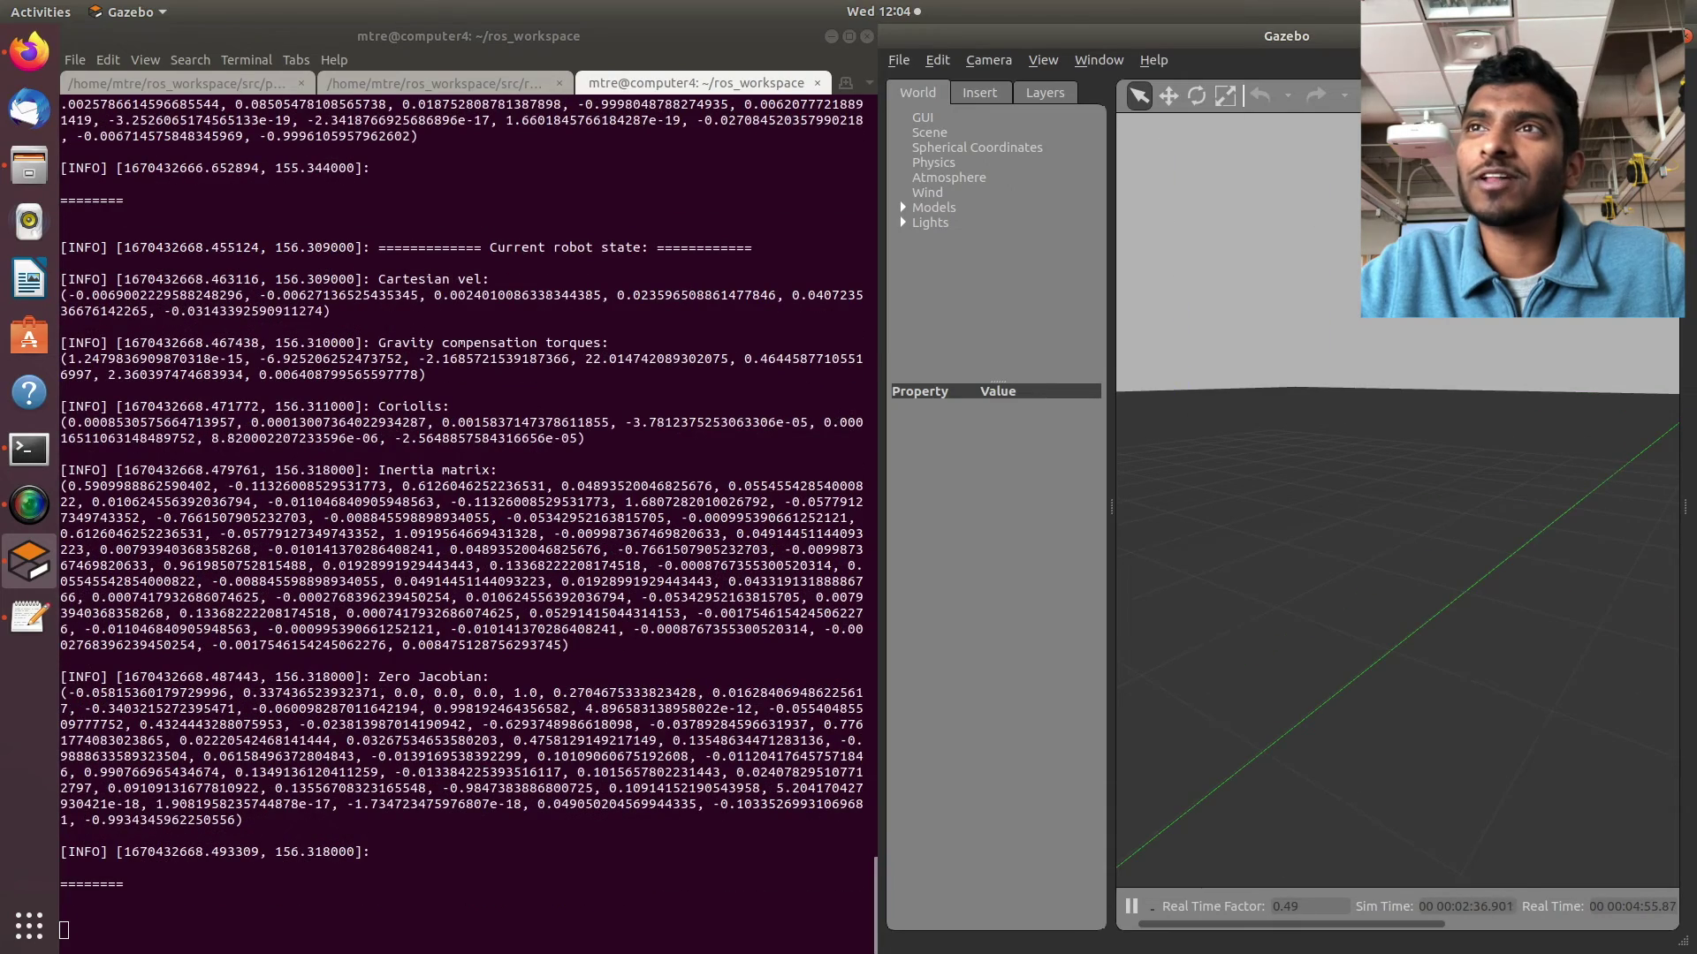
scroll(1397, 530, "down", 5)
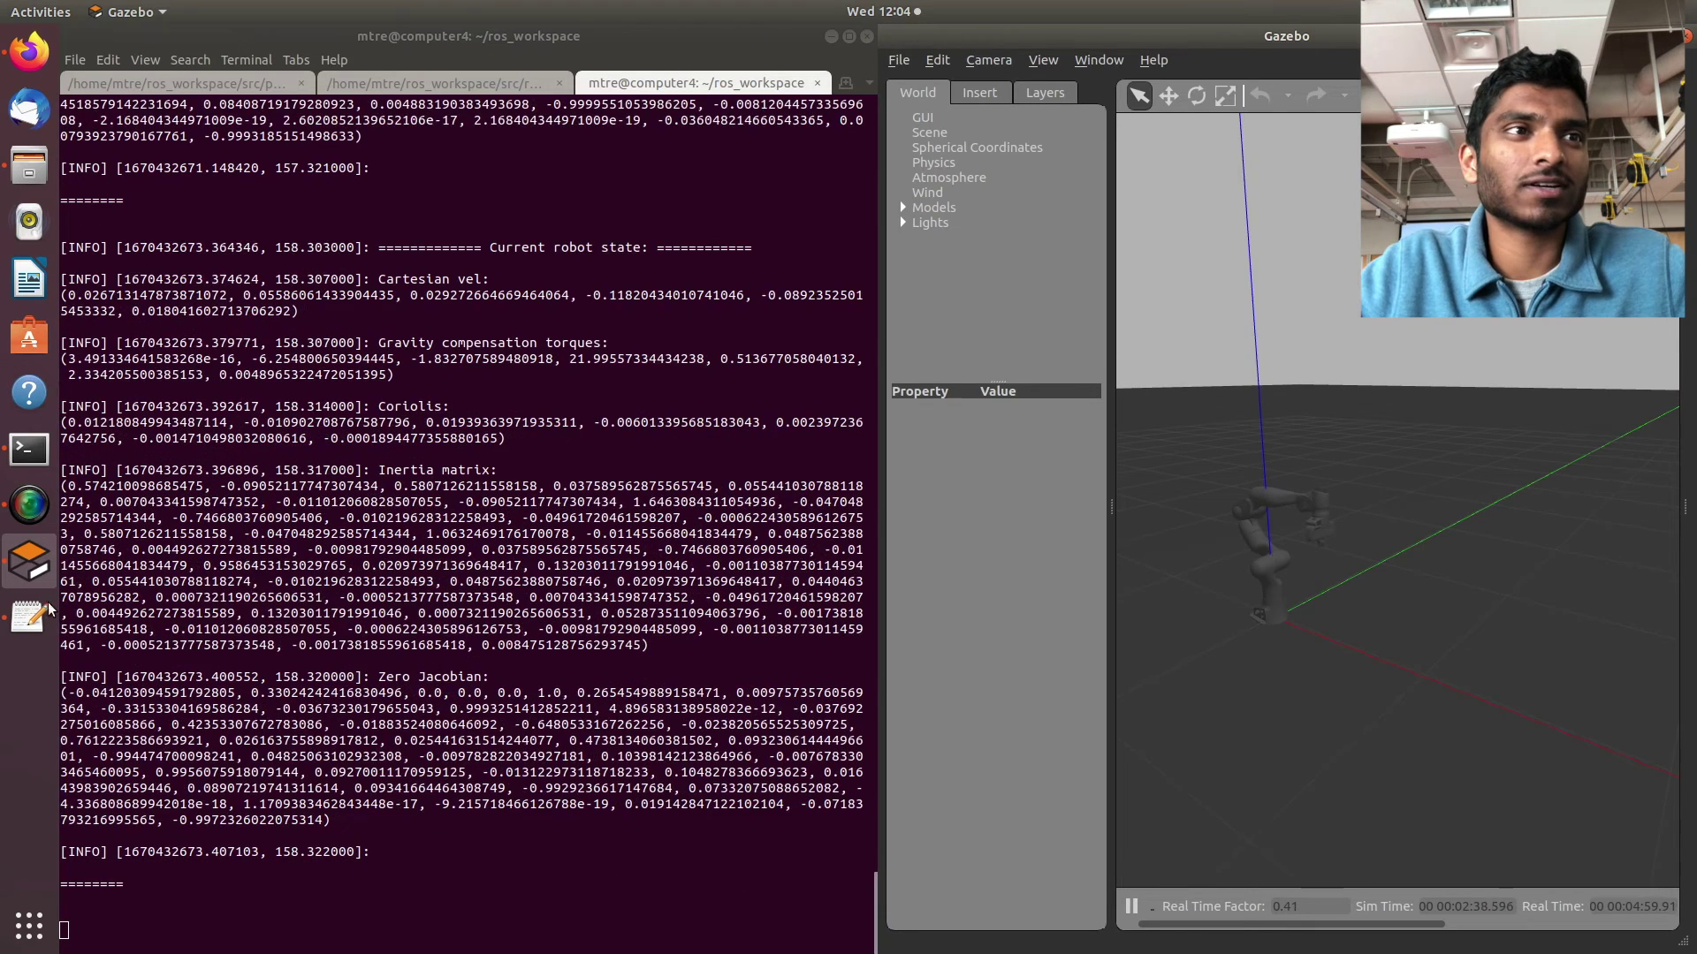
left_click(19, 623)
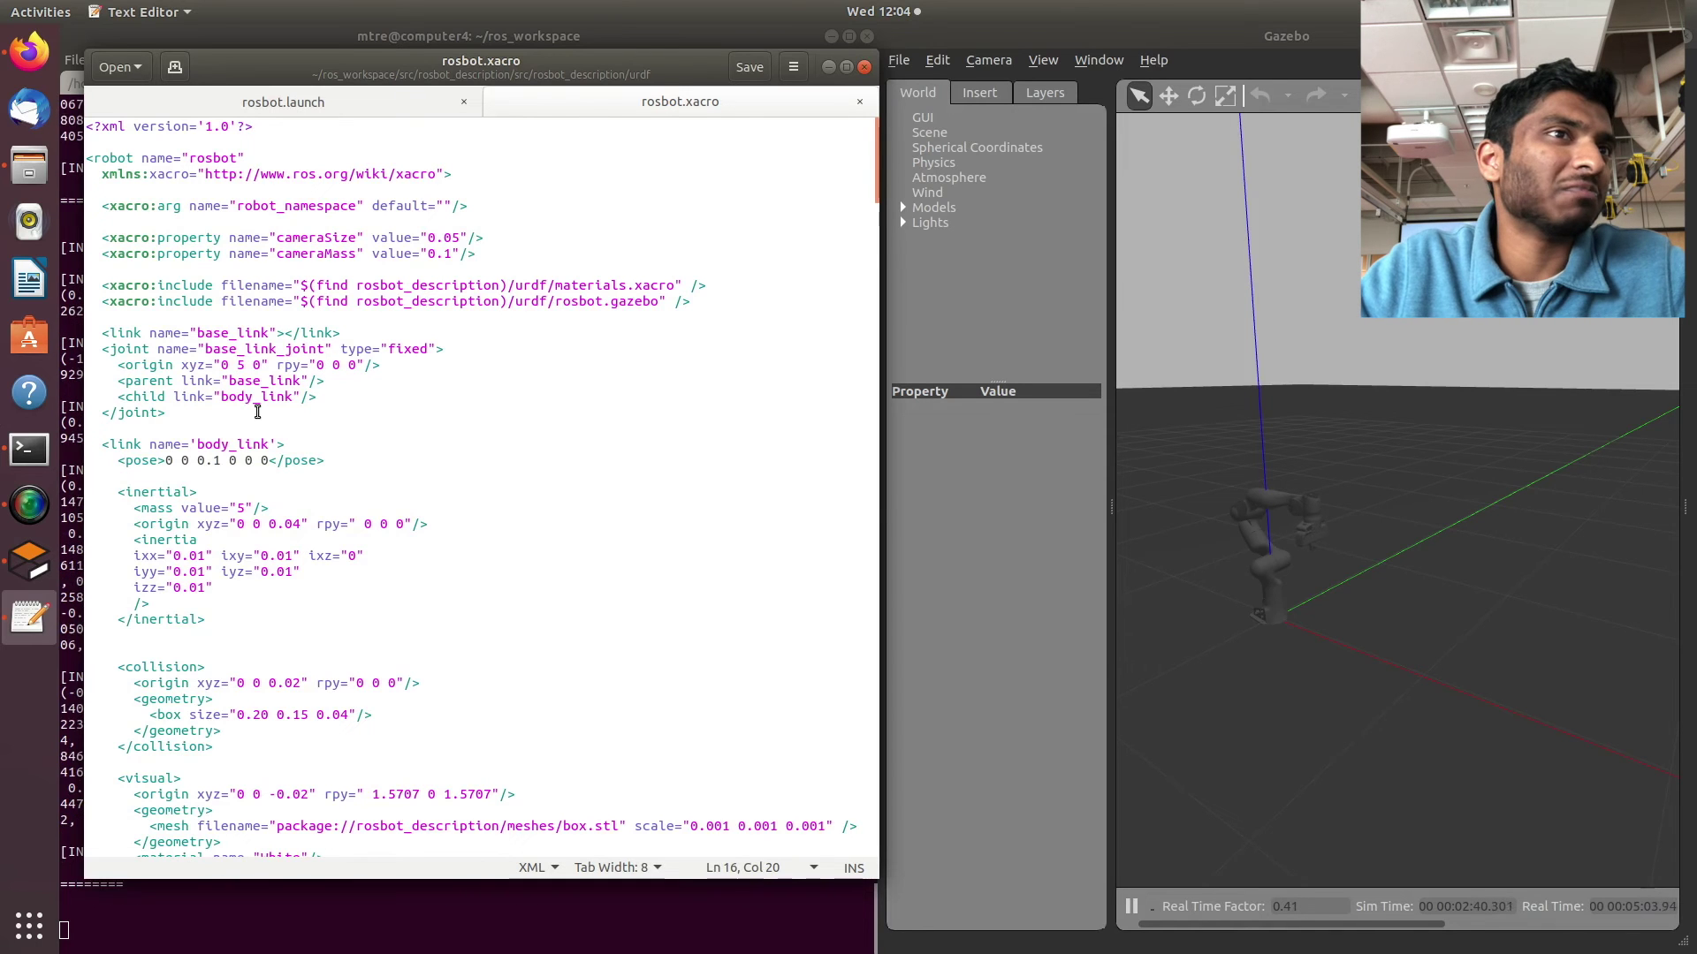
Scroll down through rosbot.xacro's link and joint definitions, including base_link_joint with origin 0 5 0.
scroll(244, 472, "down", 2)
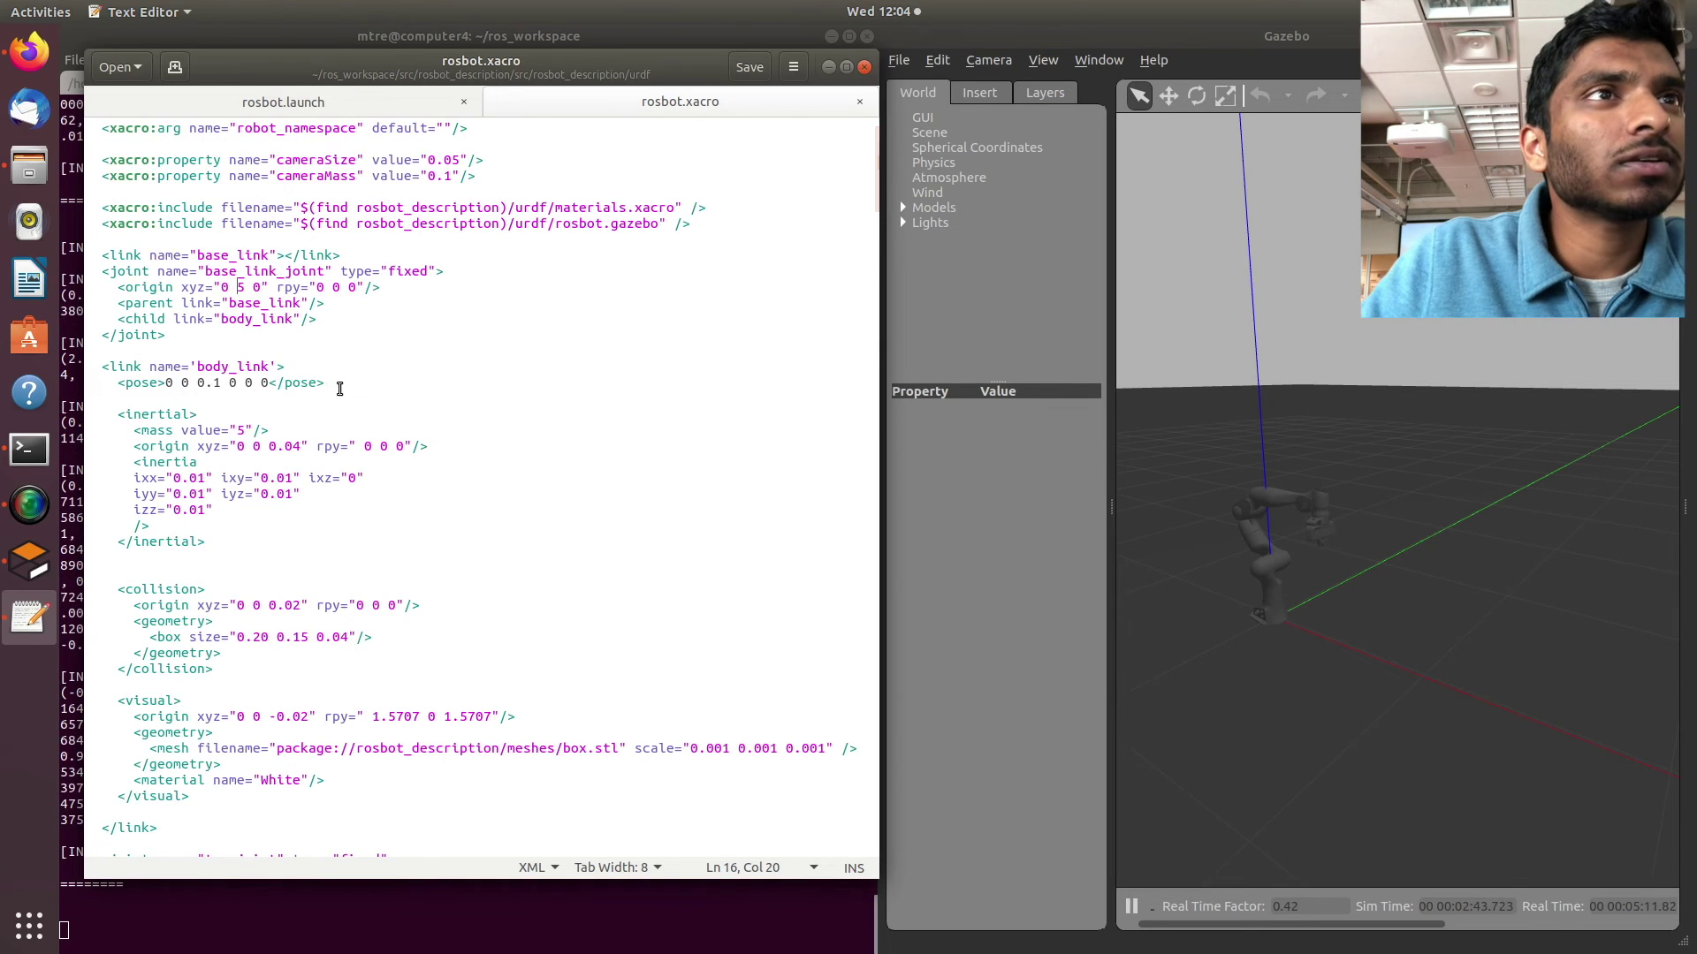
scroll(339, 388, "down", 2)
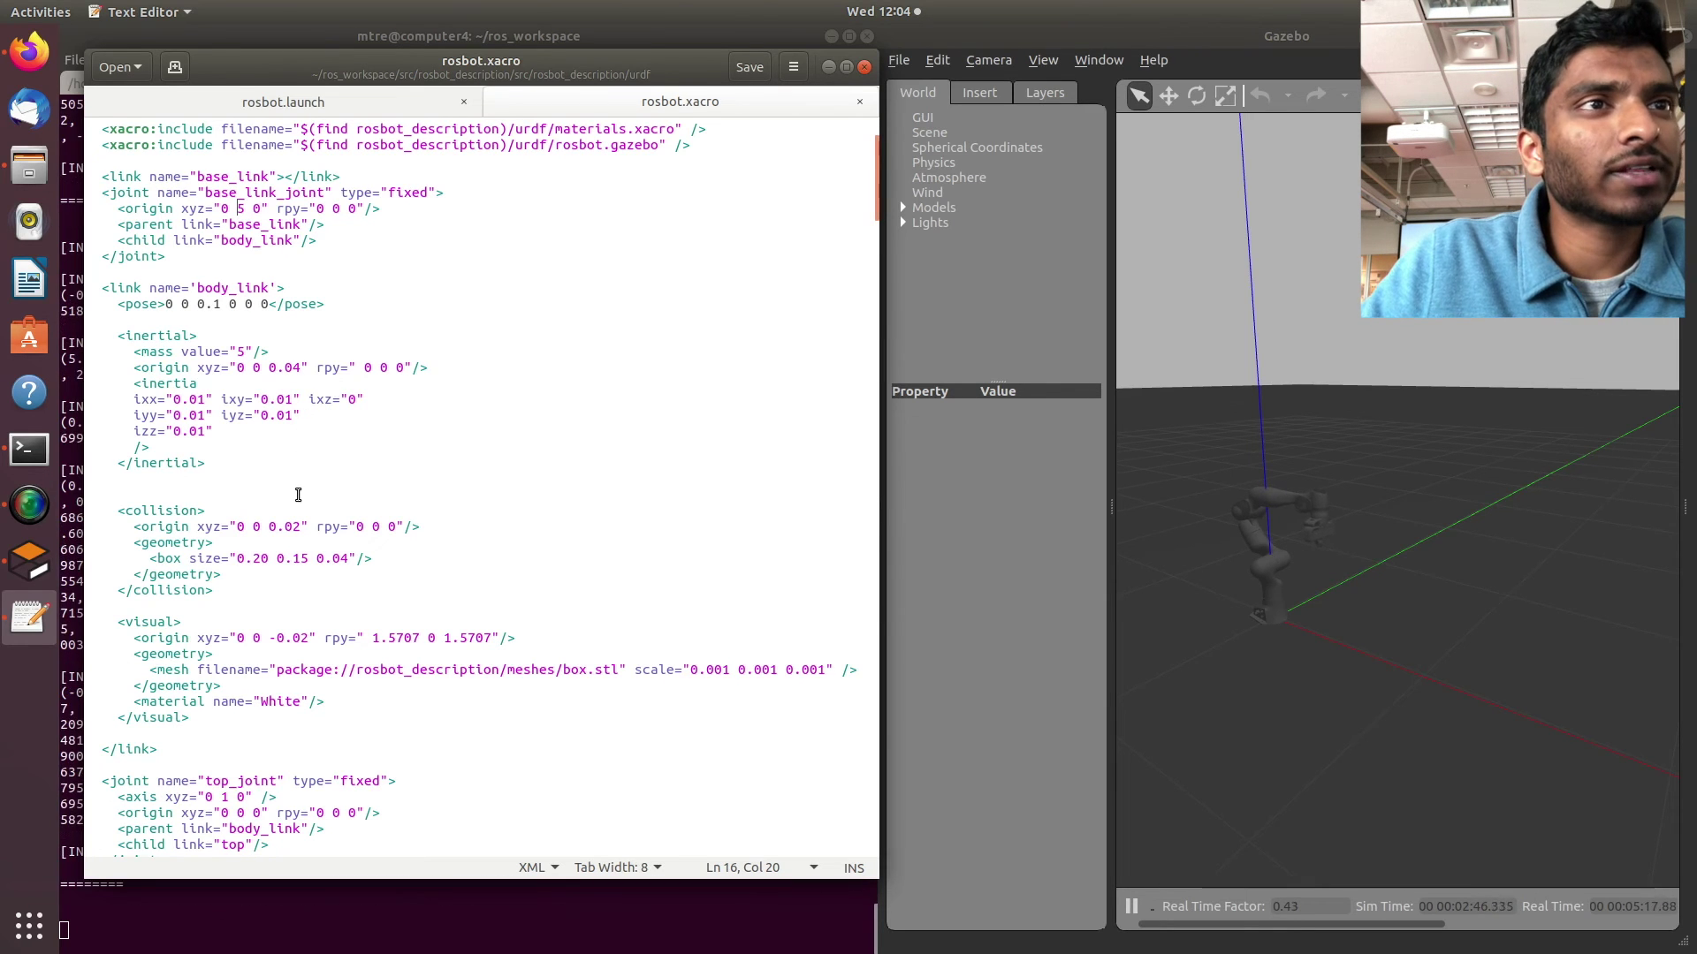
scroll(299, 495, "down", 2)
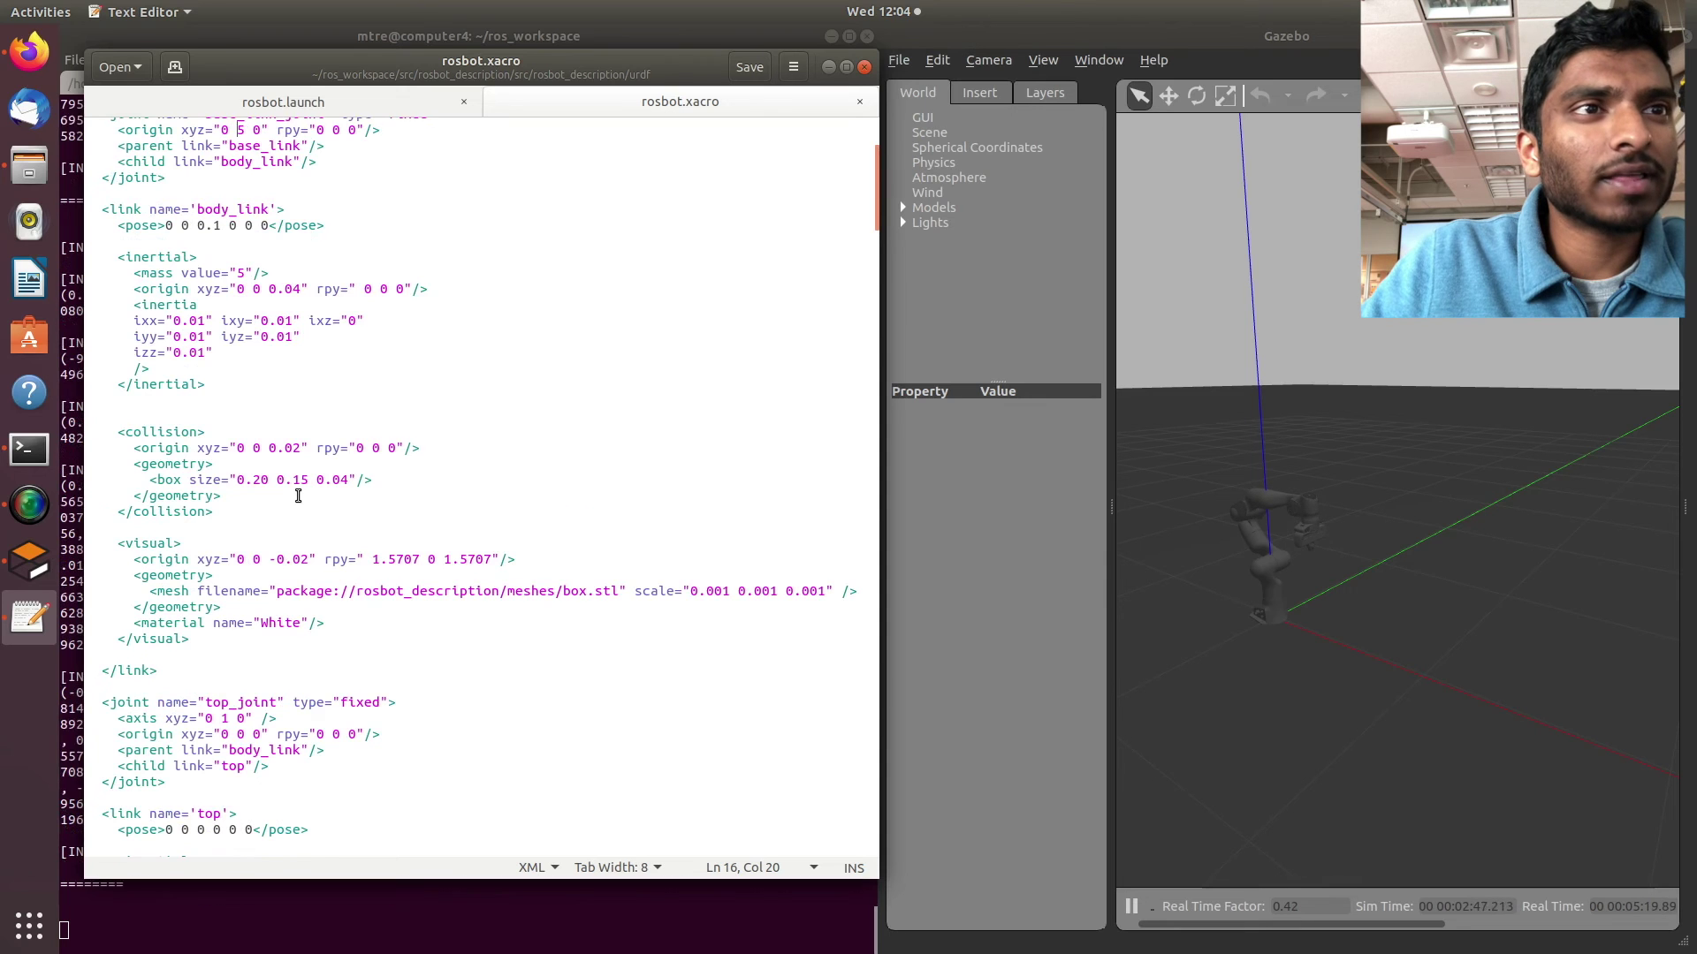
scroll(299, 496, "down", 4)
scroll(299, 495, "down", 6)
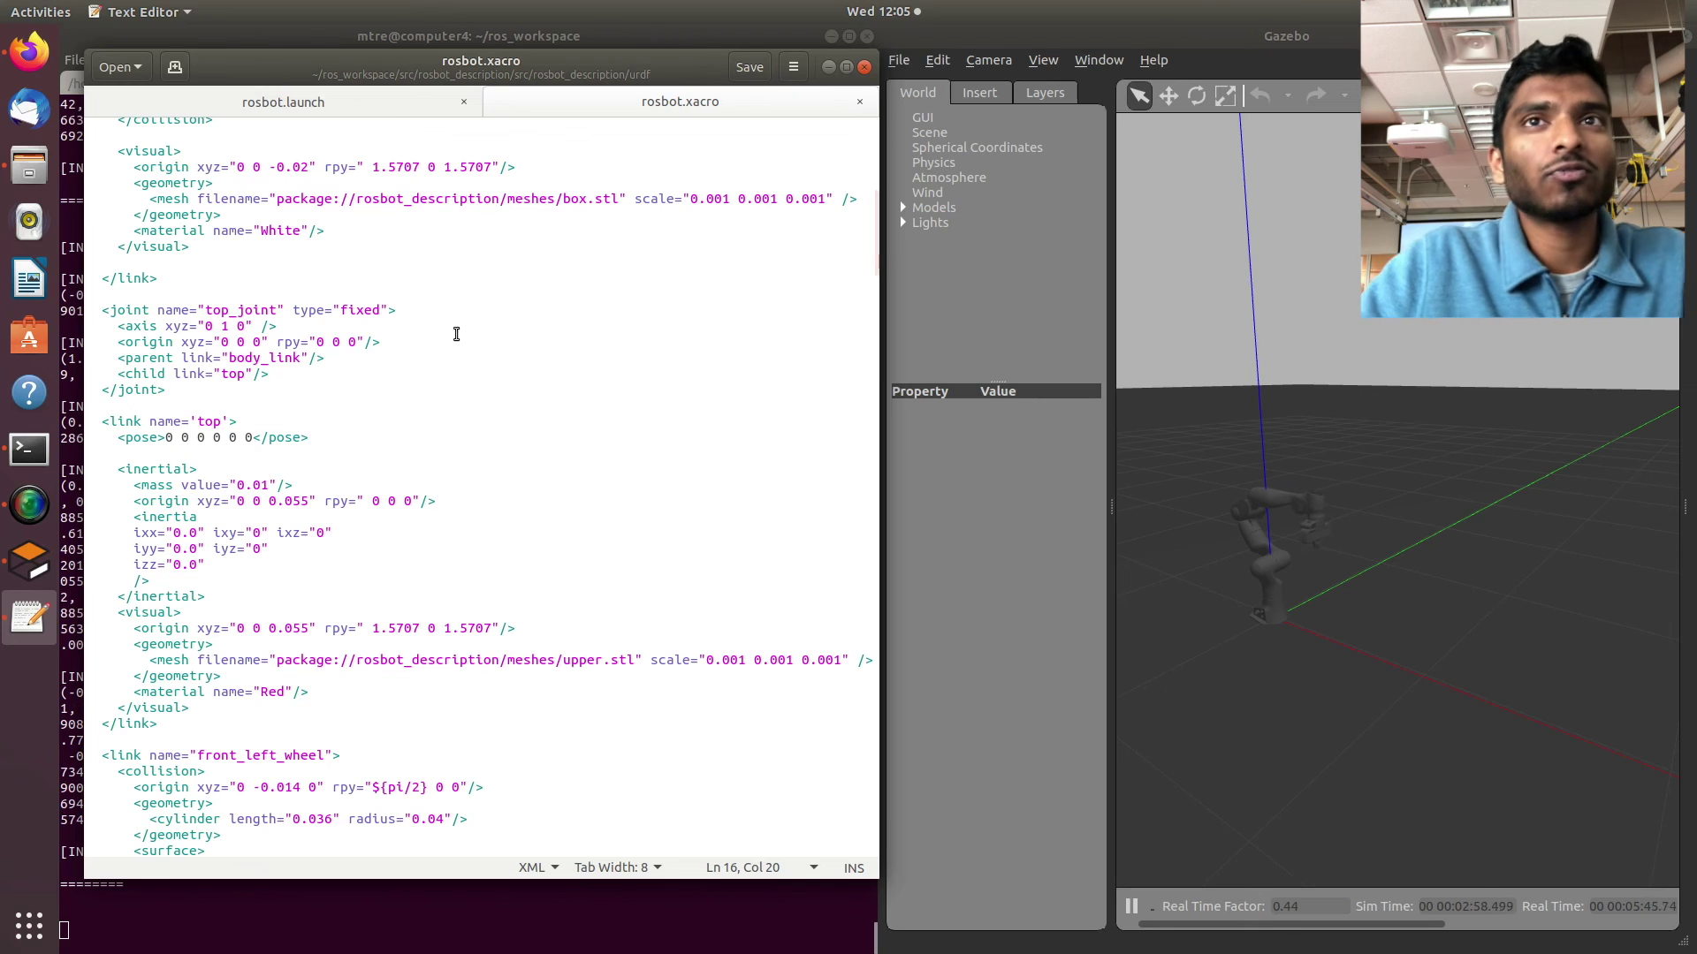
Expand Gazebo's Models list (ground_plane, panda, rosbot) and rosbot's entries, then close gedit's rosbot.xacro.
left_click(983, 243)
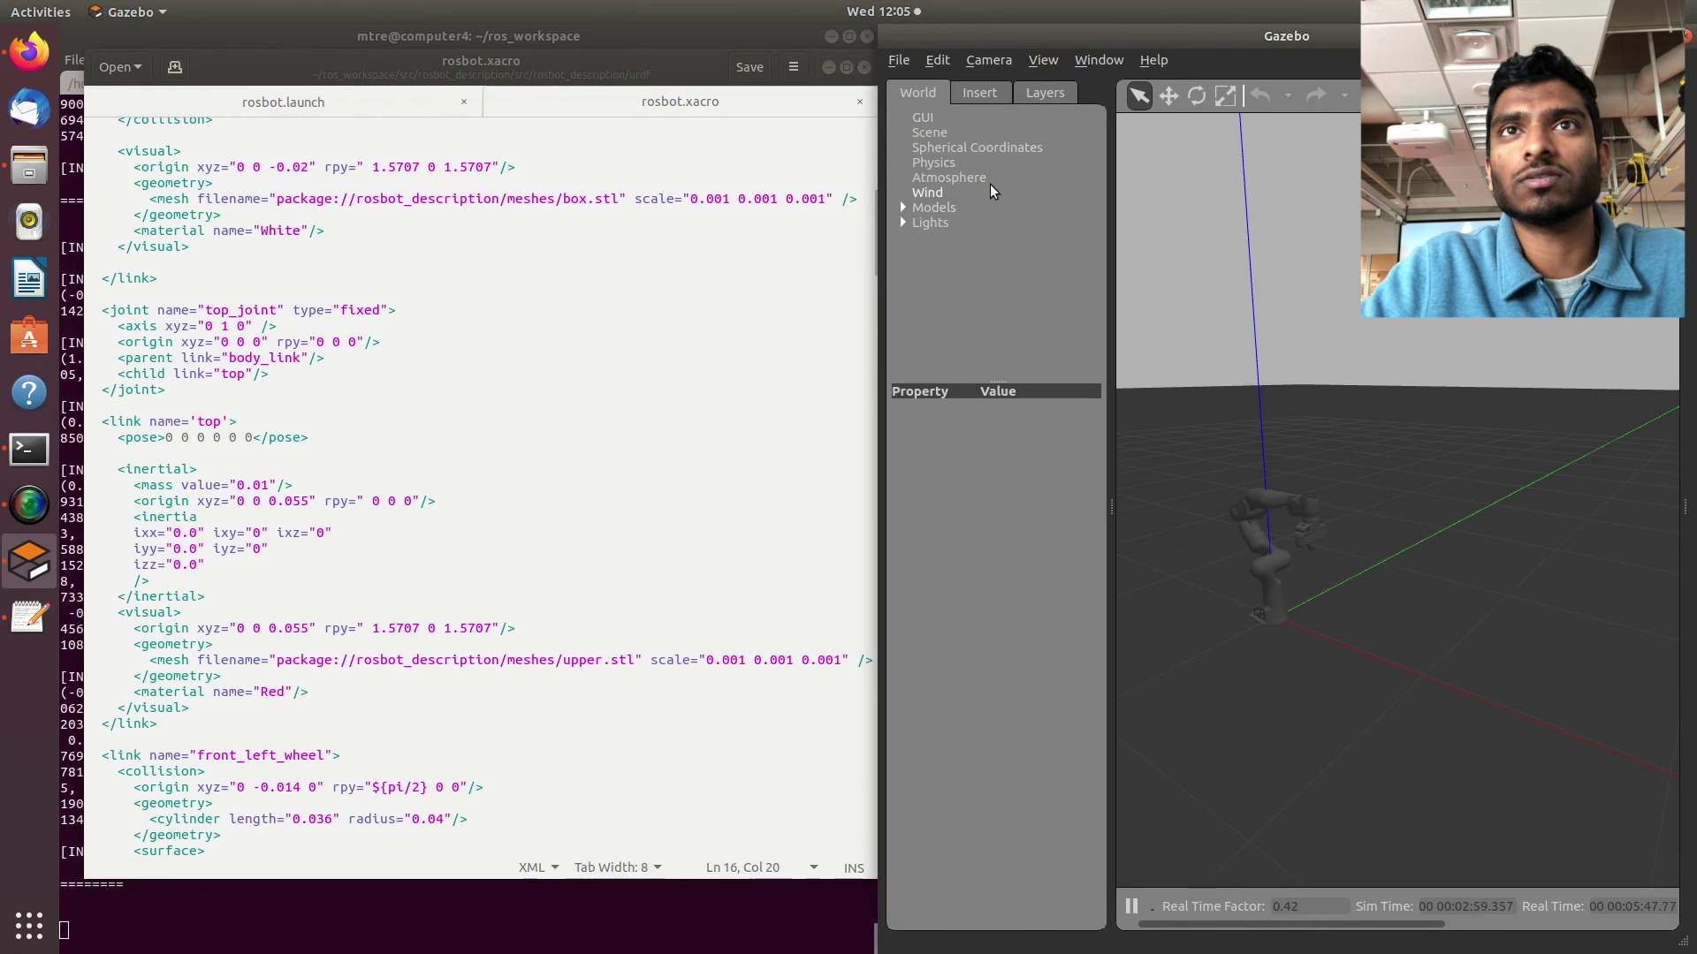
left_click(901, 208)
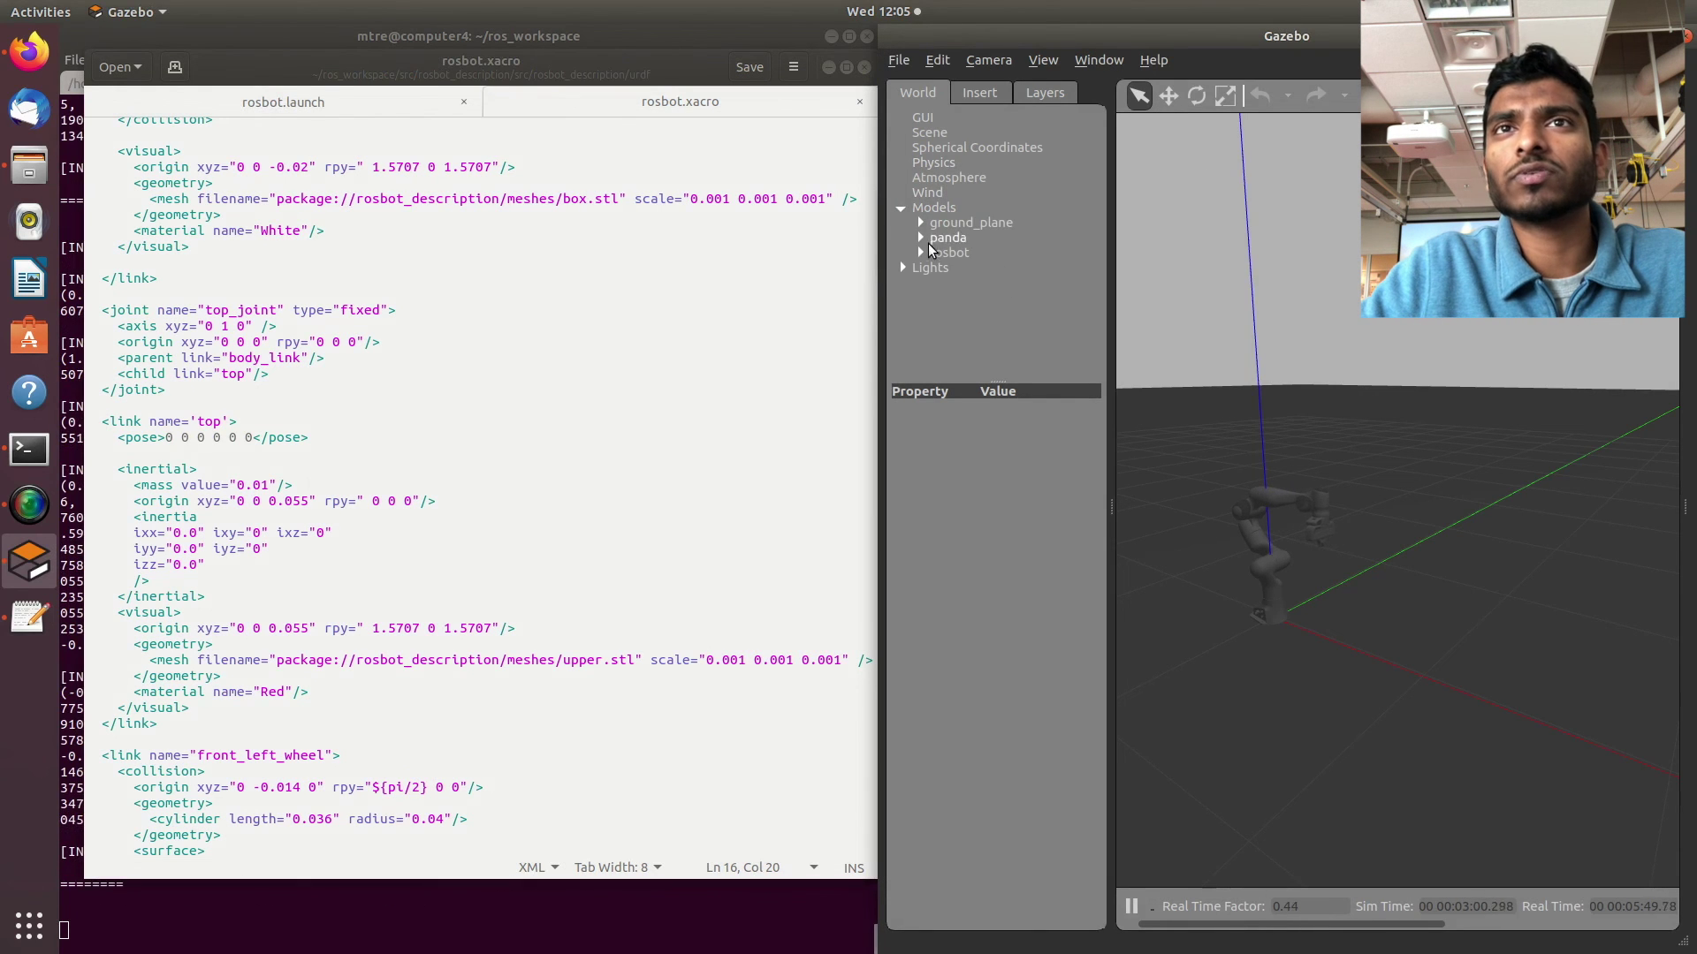
left_click(919, 253)
scroll(996, 340, "down", 1)
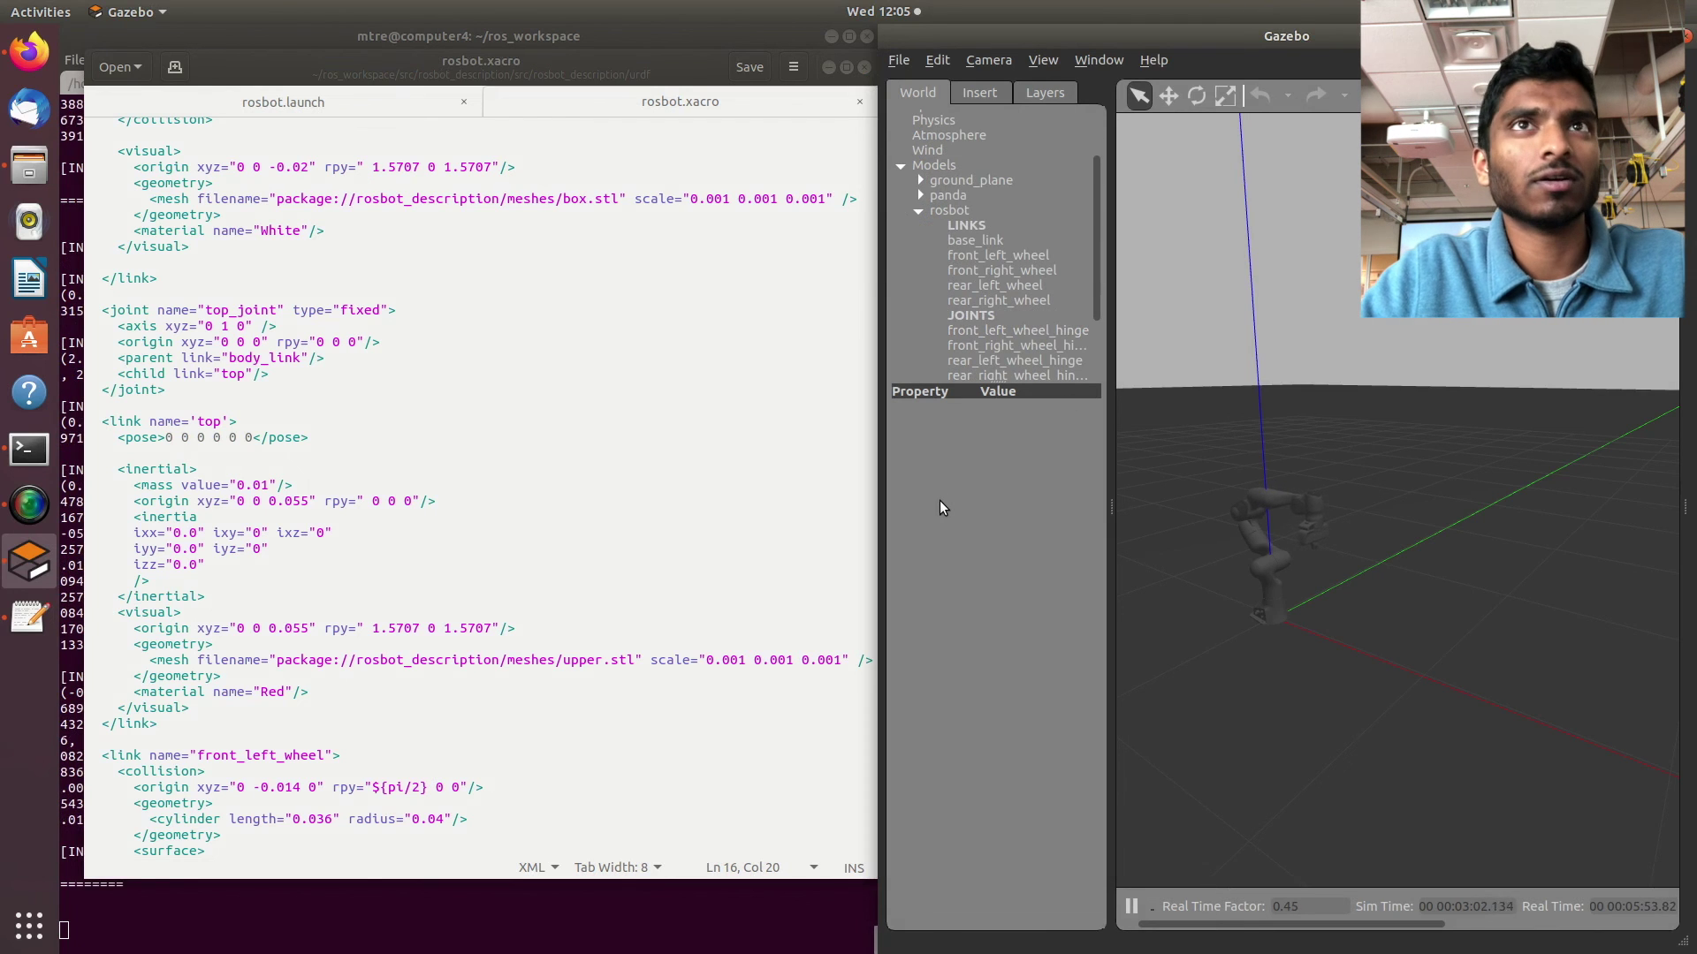
left_click(679, 81)
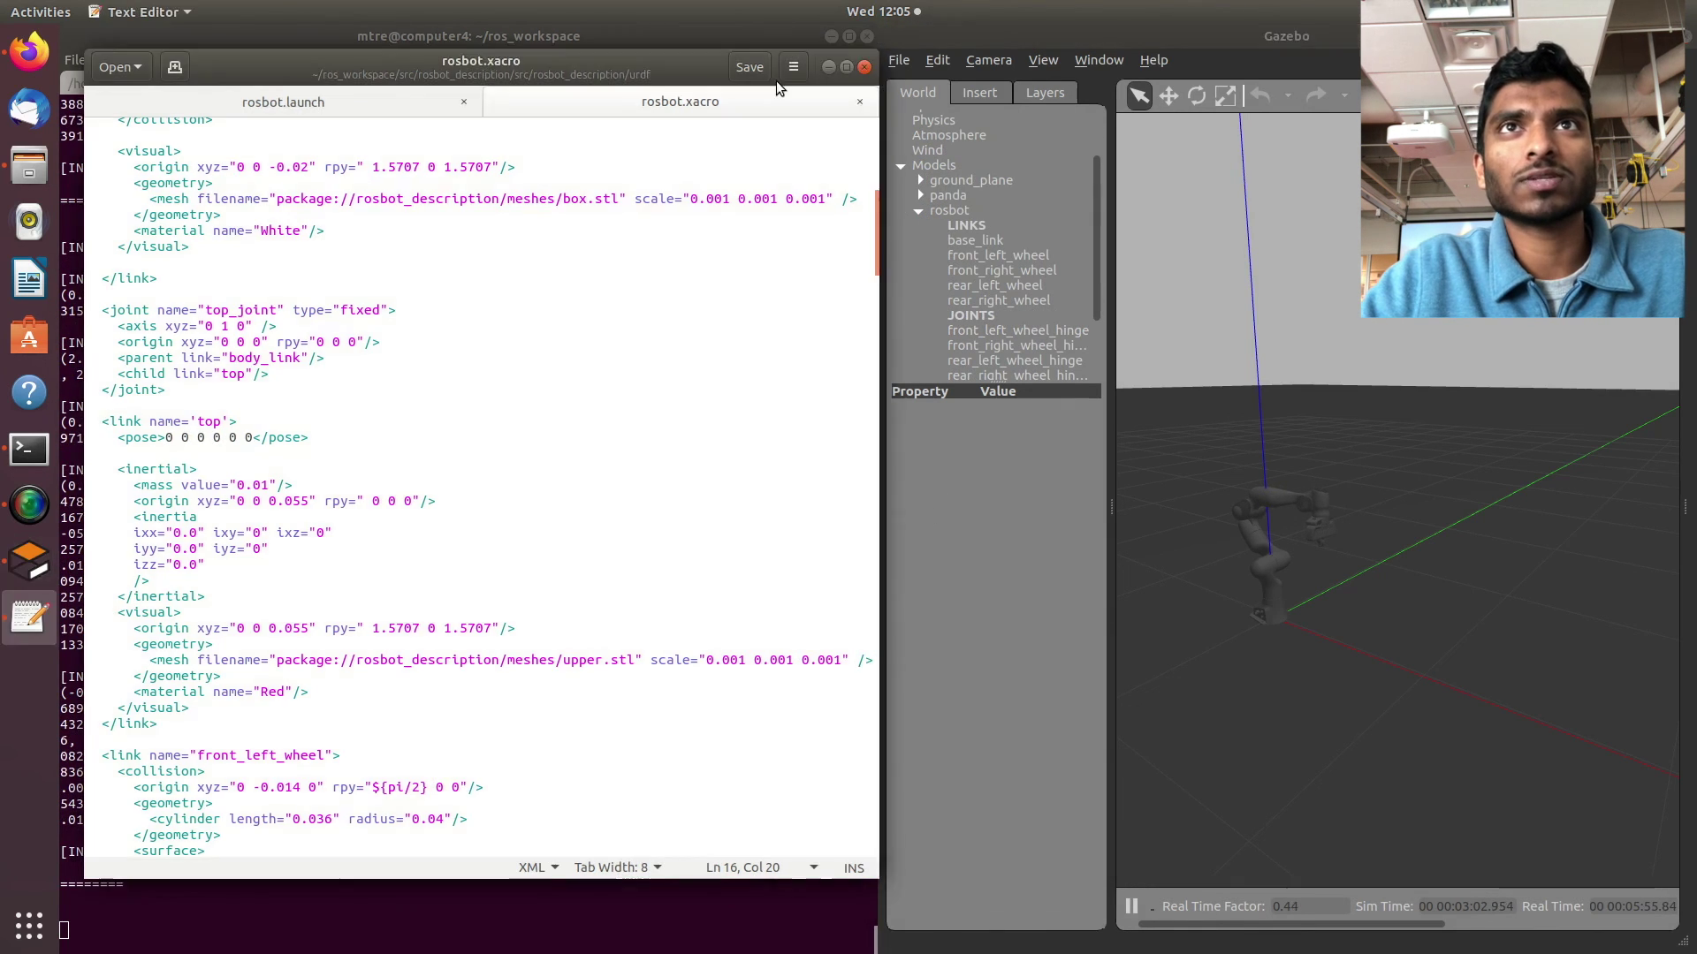
left_click(865, 69)
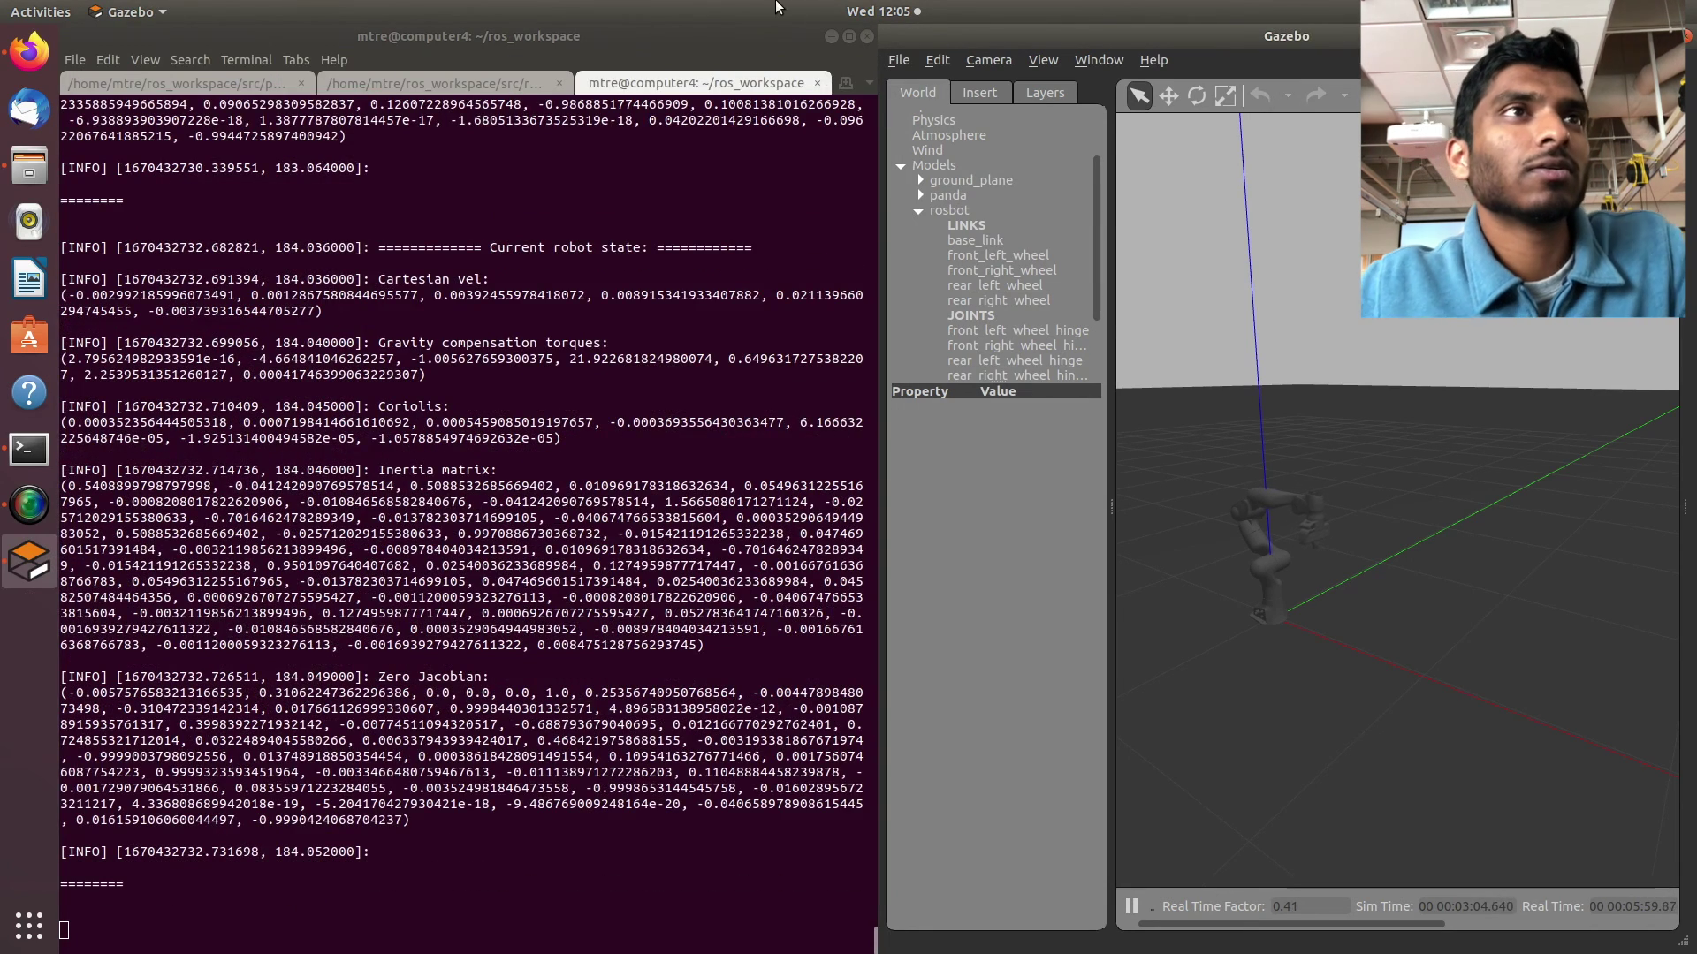